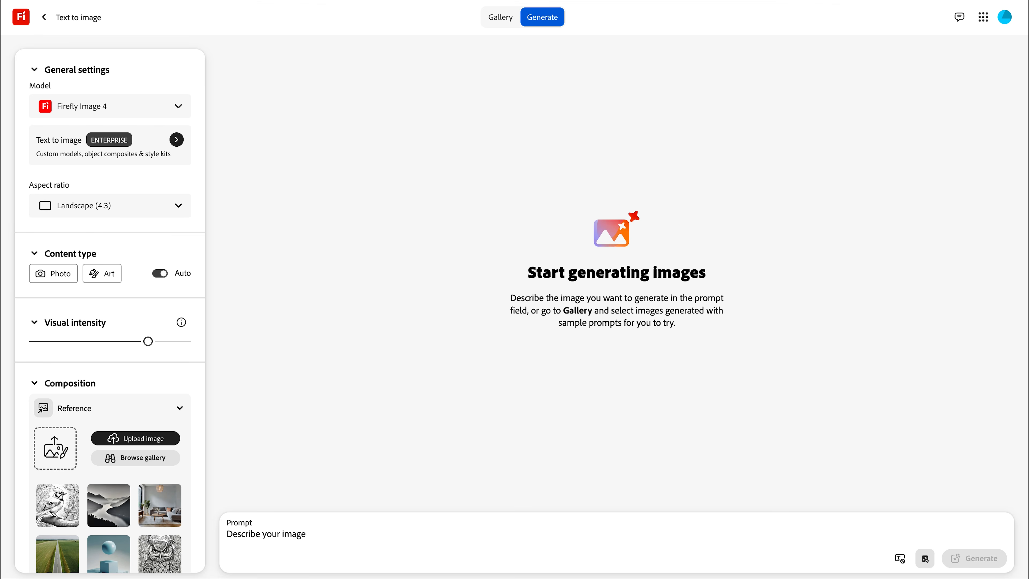
# Switch the model to GPT Image and load 192022.jpg from the Desktop as the input image.
pyautogui.click(109, 106)
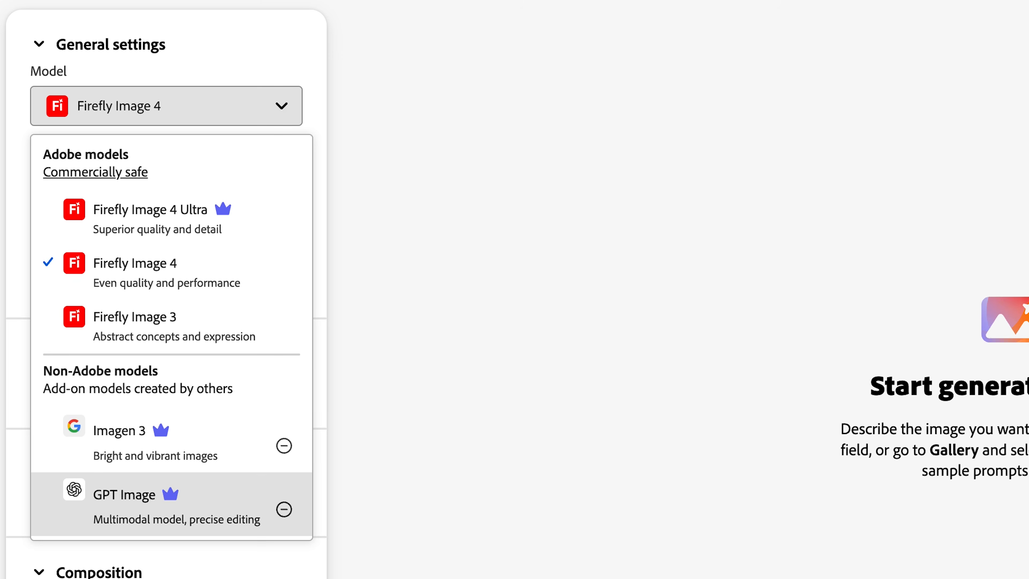
pyautogui.click(124, 494)
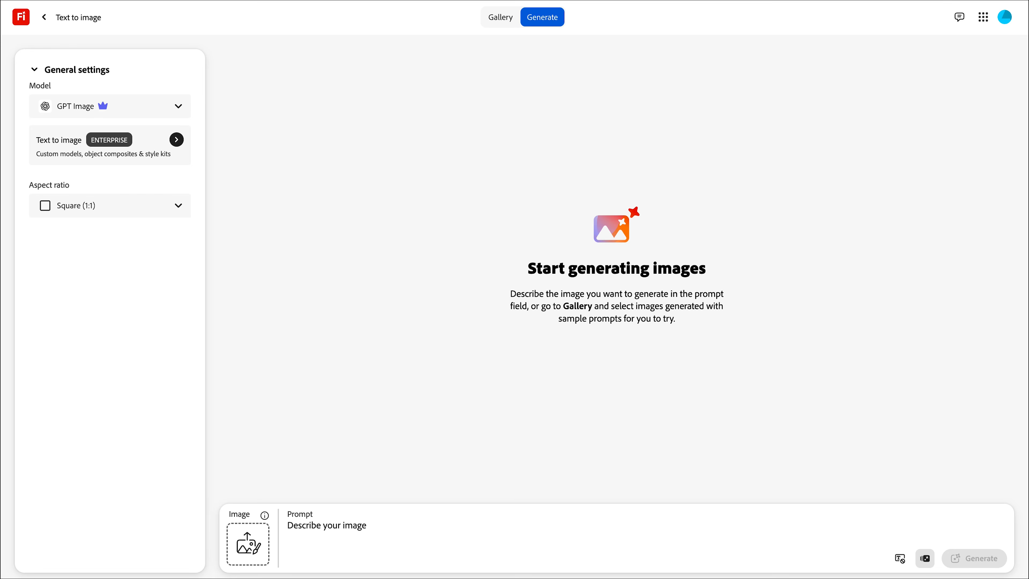
pyautogui.click(248, 544)
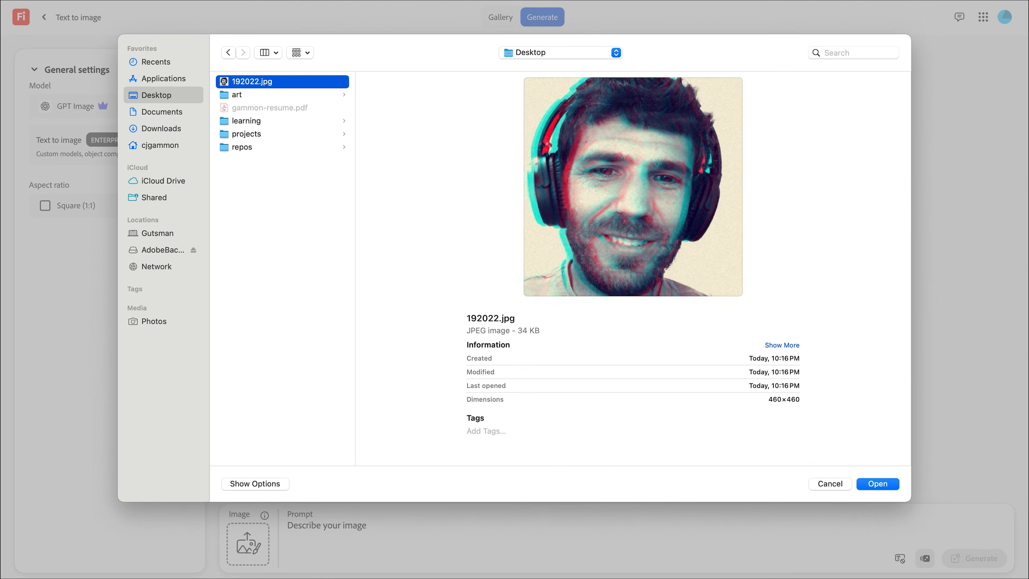
pyautogui.press('Return')
# Generate an edit with the prompt 'restyle this image to be a cartoon like gravity falls'.
pyautogui.click(362, 526)
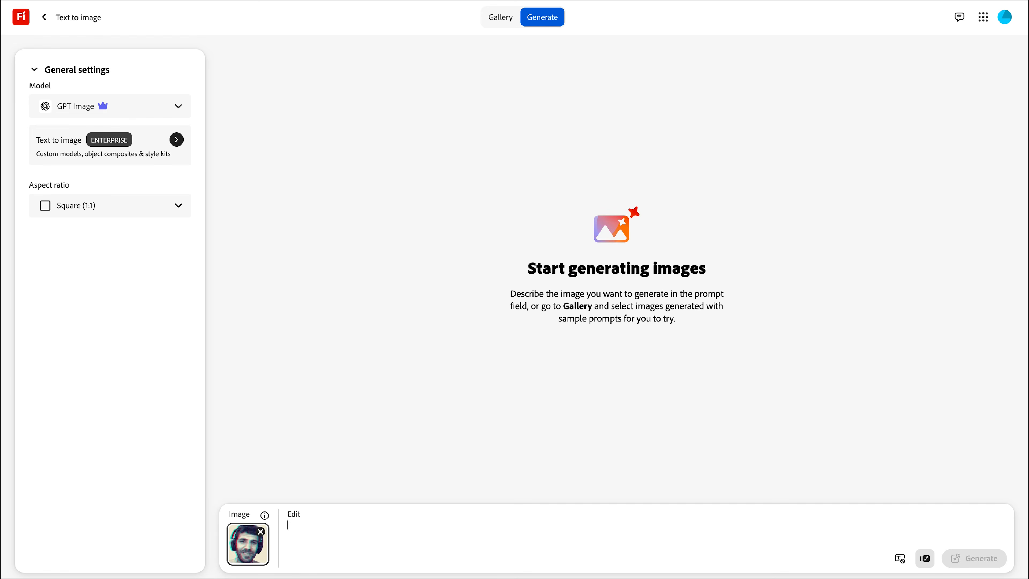
pyautogui.write('restyle this image to be a cartoon like gravity falls')
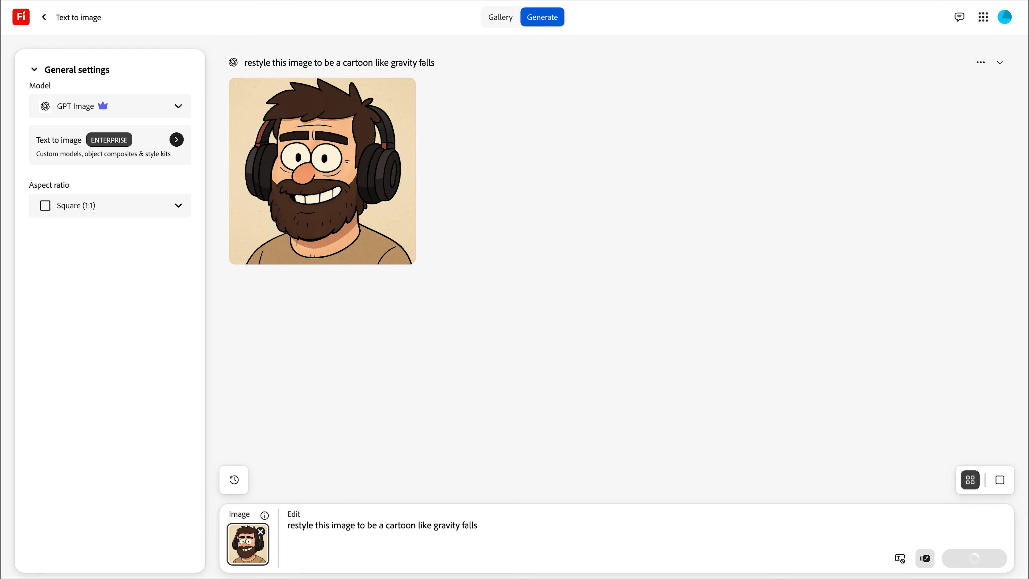
# Download the generated cartoon portrait.
pyautogui.click(402, 90)
pyautogui.press('Return')
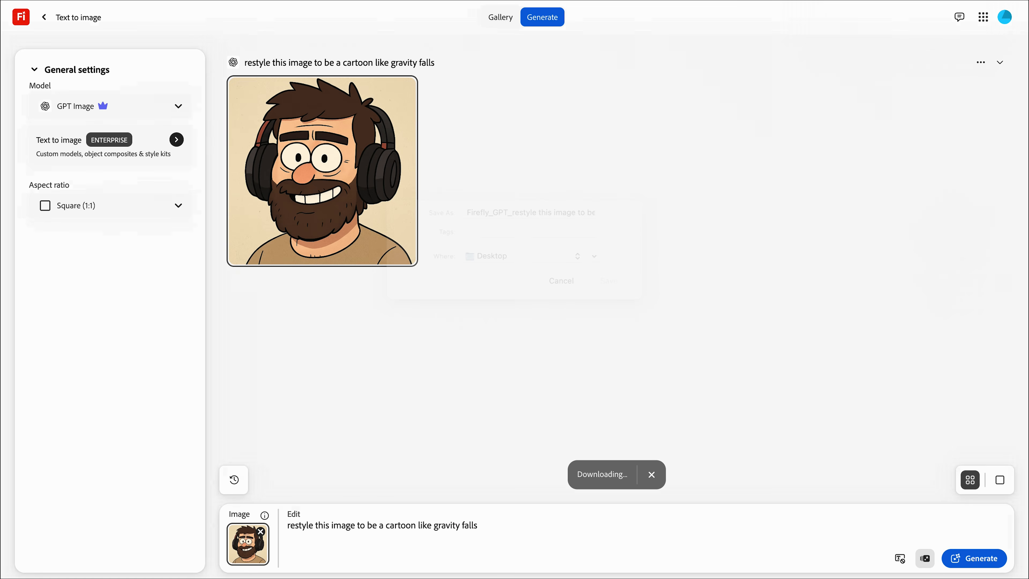
# Generate from the cartoon with the prompt 'create a grid of different mouth shapes for animating talking'.
pyautogui.write('create')
pyautogui.write(' a grid')
pyautogui.press('BackSpace')
pyautogui.write('a grid of different mouth shapes for animating')
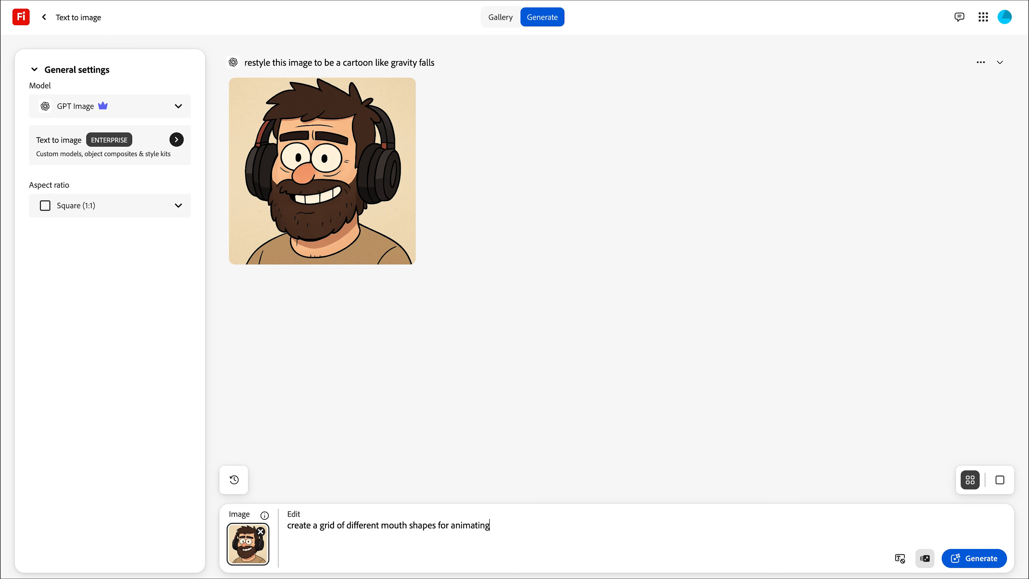
pyautogui.write(' talking')
pyautogui.press('Return')
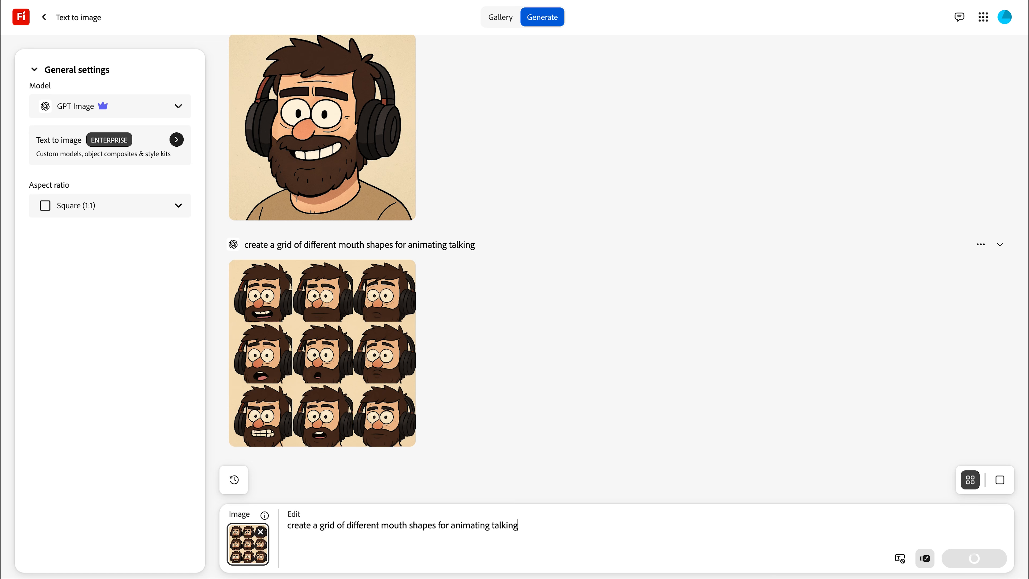
# Use the single cartoon portrait as the input image.
pyautogui.click(322, 128)
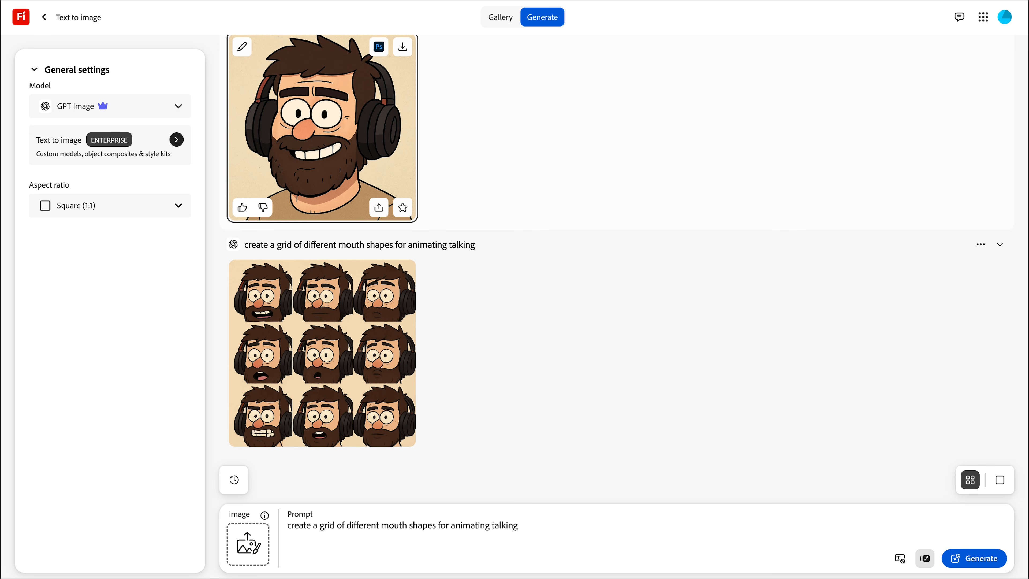
pyautogui.click(241, 47)
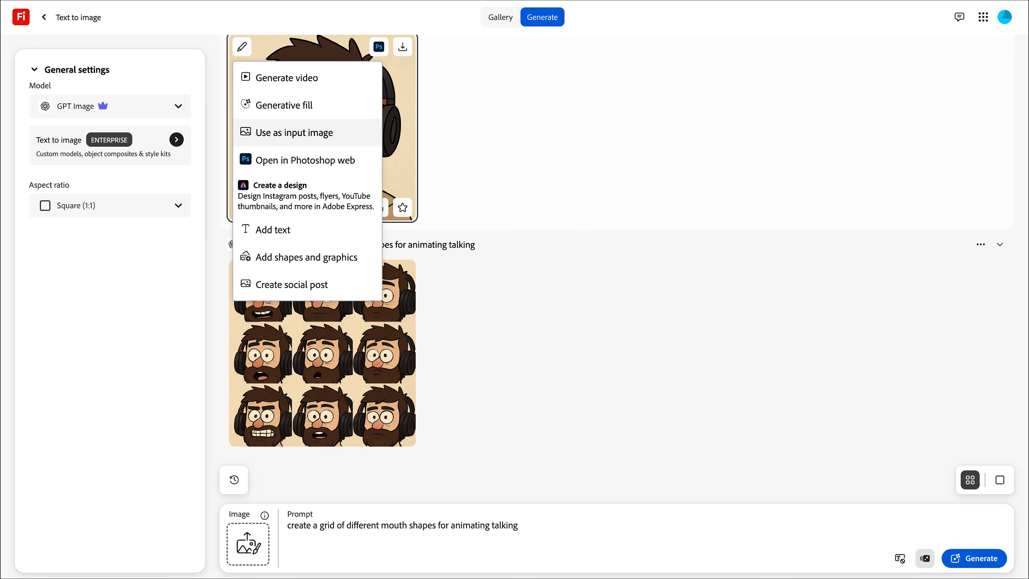
pyautogui.click(294, 132)
# Replace the prompt with 'create a full view of this character showing their body and feet' and generate.
pyautogui.hotkey('ctrl', 'a')
pyautogui.write('create a full view of this character showing th')
pyautogui.press('BackSpace')
pyautogui.press('BackSpace')
pyautogui.press('BackSpace')
pyautogui.press('BackSpace')
pyautogui.write('showing their body and fe')
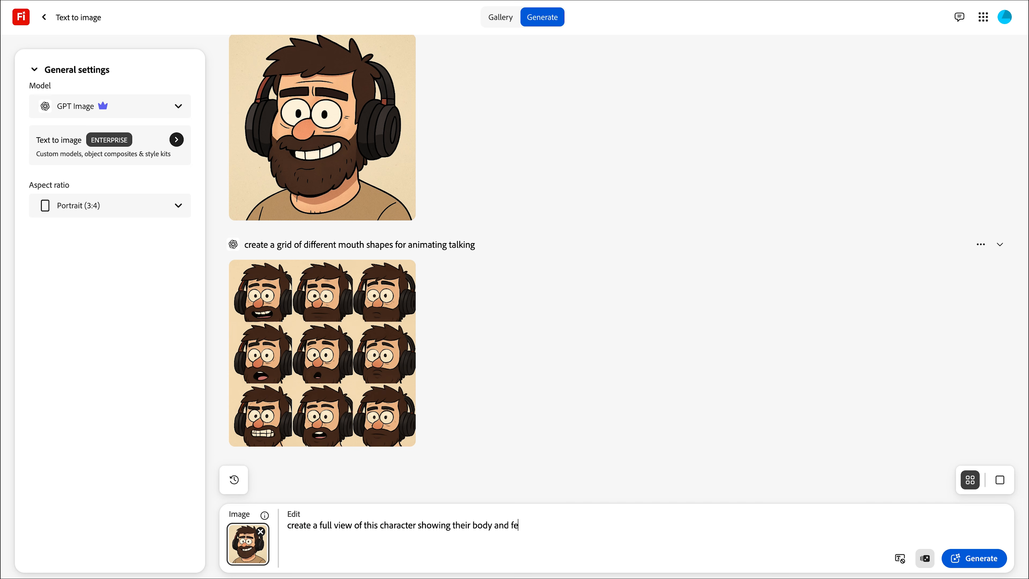
pyautogui.write('et')
pyautogui.press('Return')
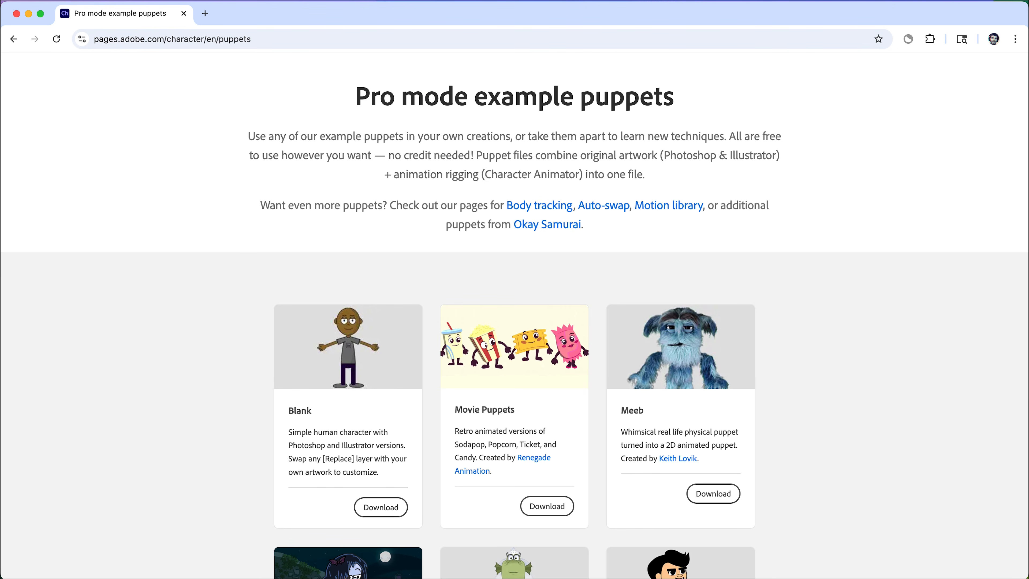
pyautogui.doubleClick(239, 39)
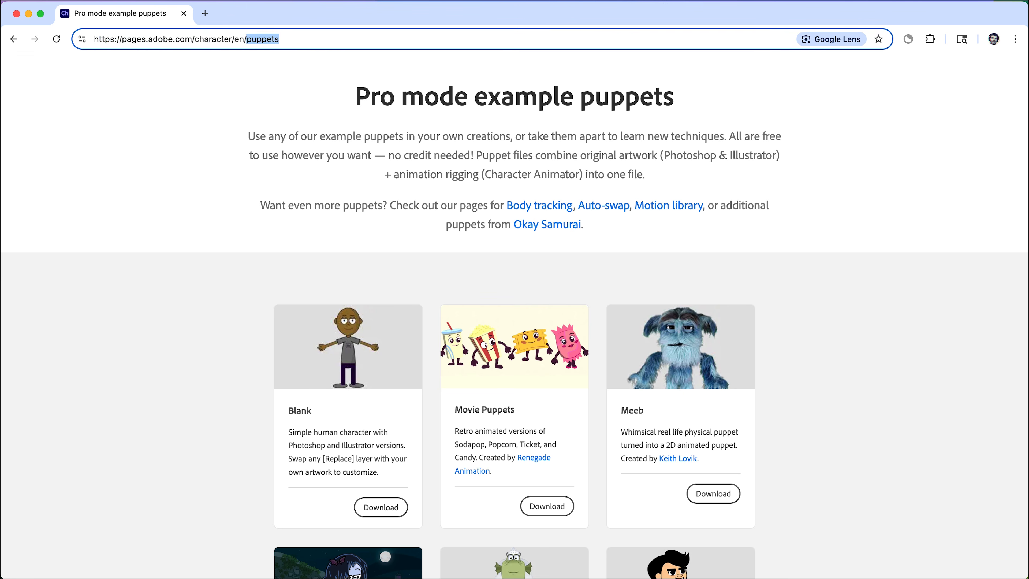
pyautogui.press('super+a')
pyautogui.press('Escape')
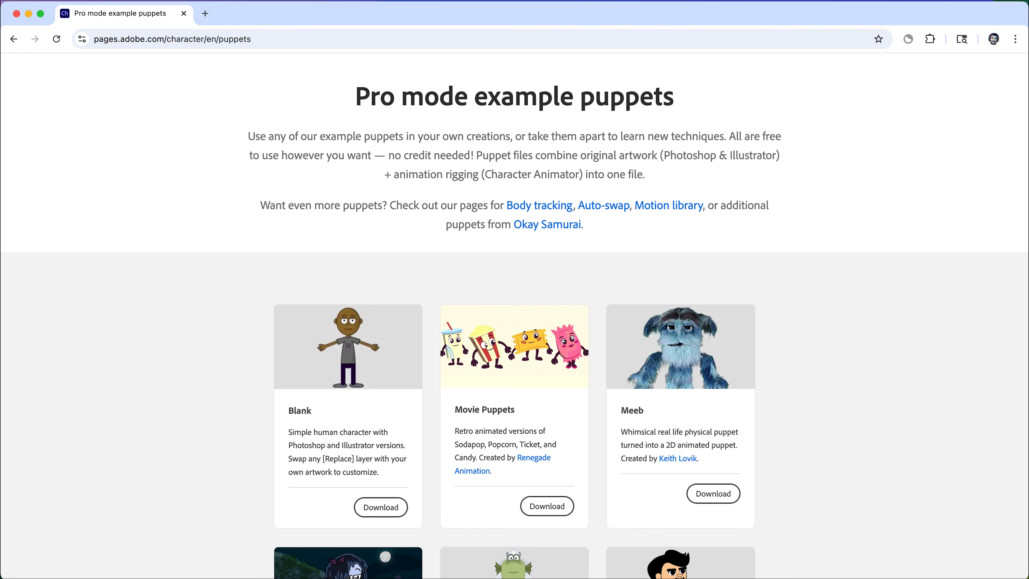
# Download the Blank example puppet, saving it as Blank on the Desktop.
pyautogui.click(380, 507)
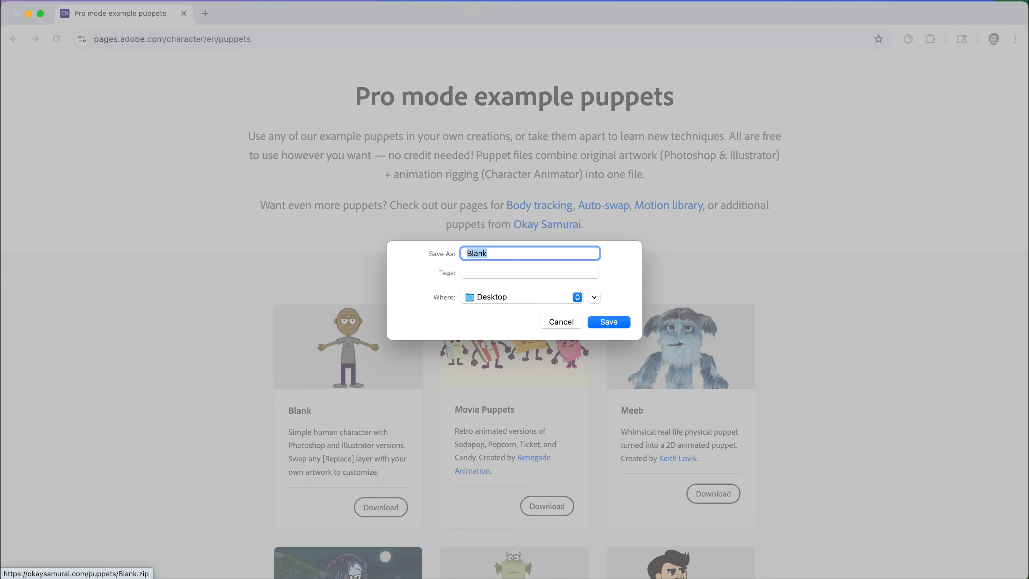
pyautogui.press('Return')
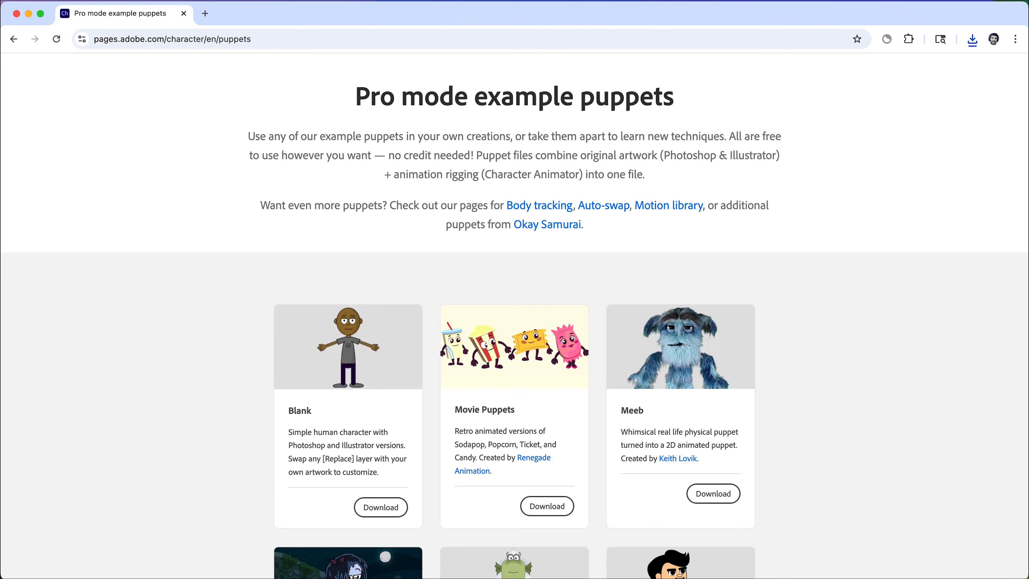
# Open the downloaded Blank puppet in Character Animator.
pyautogui.click(972, 39)
pyautogui.click(973, 39)
pyautogui.click(973, 39)
pyautogui.click(941, 90)
pyautogui.doubleClick(400, 230)
pyautogui.click(576, 217)
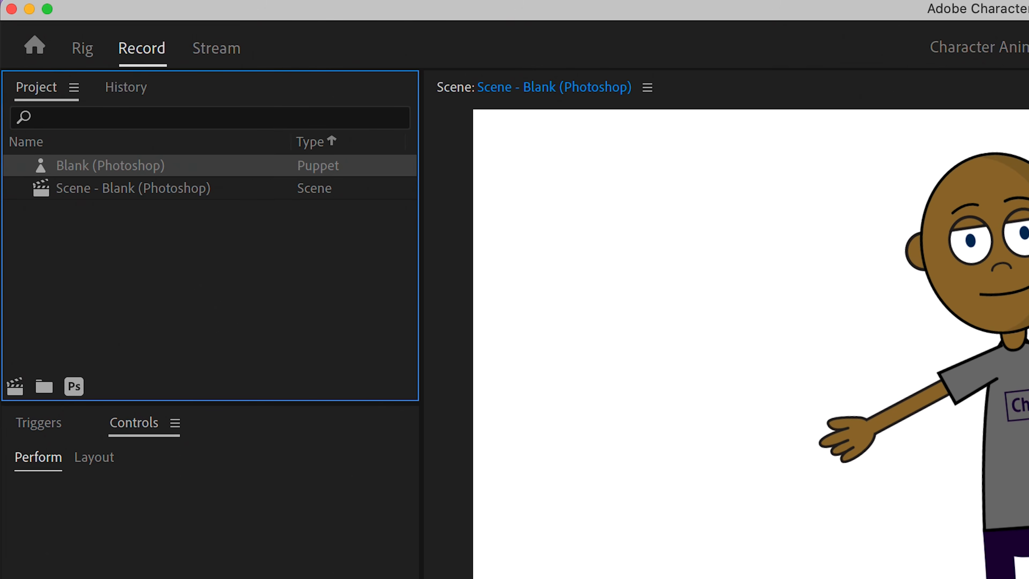
# Open the Blank (Photoshop) puppet's original artwork for editing in Photoshop.
pyautogui.doubleClick(55, 84)
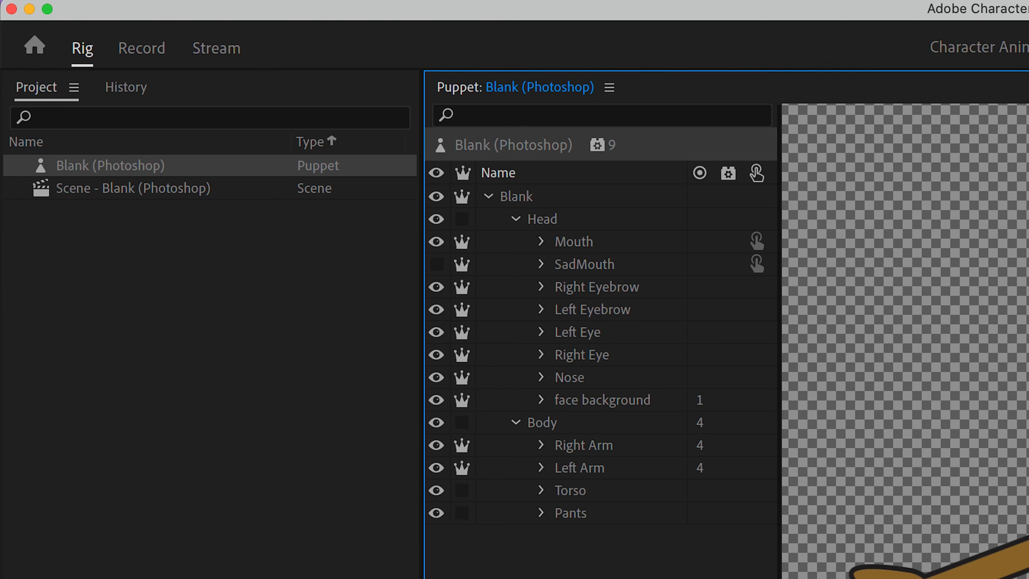
pyautogui.rightClick(137, 174)
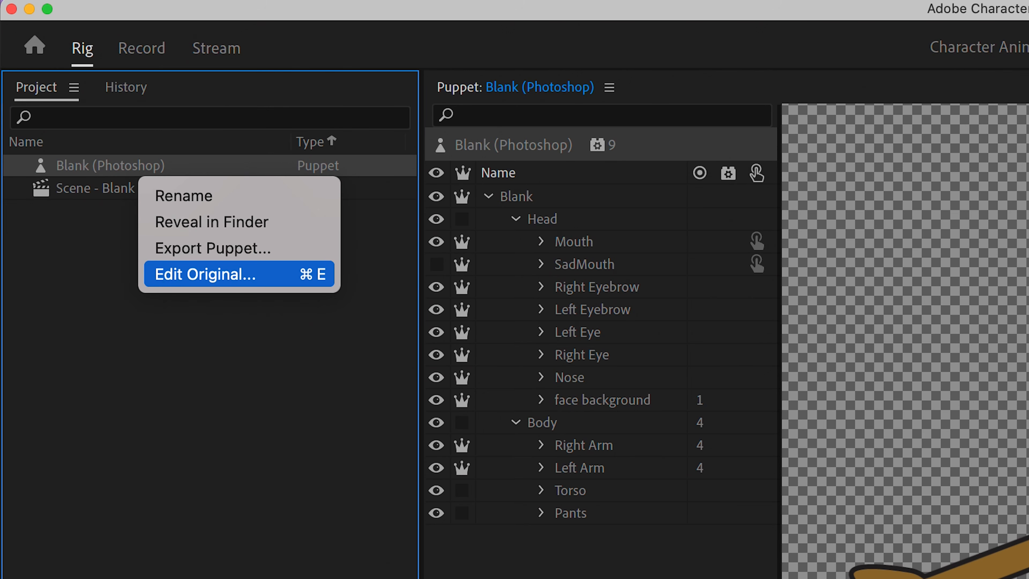
pyautogui.click(239, 274)
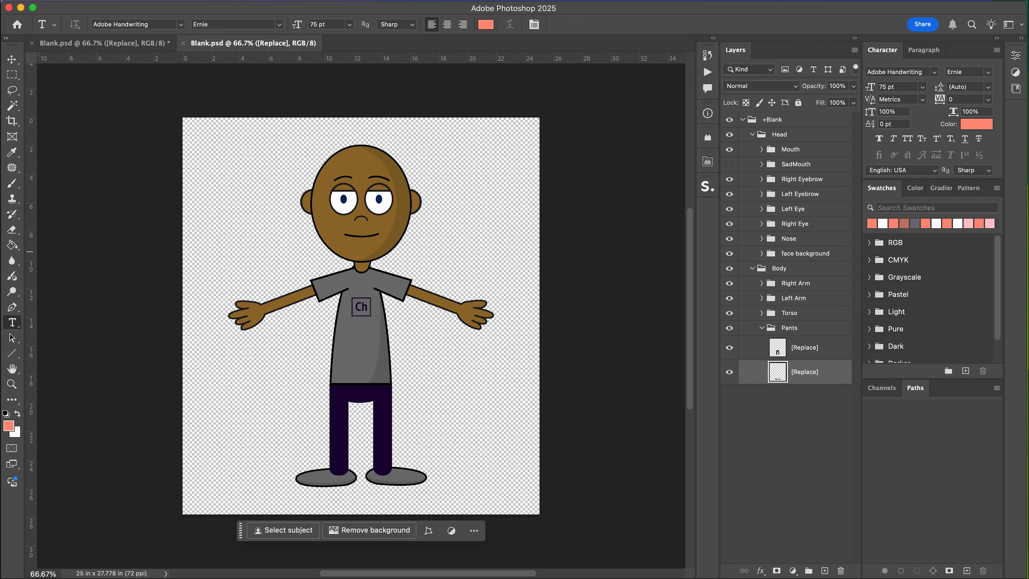
# Expand the Head and Left Eye layer groups and hide the Mouth group.
pyautogui.click(752, 134)
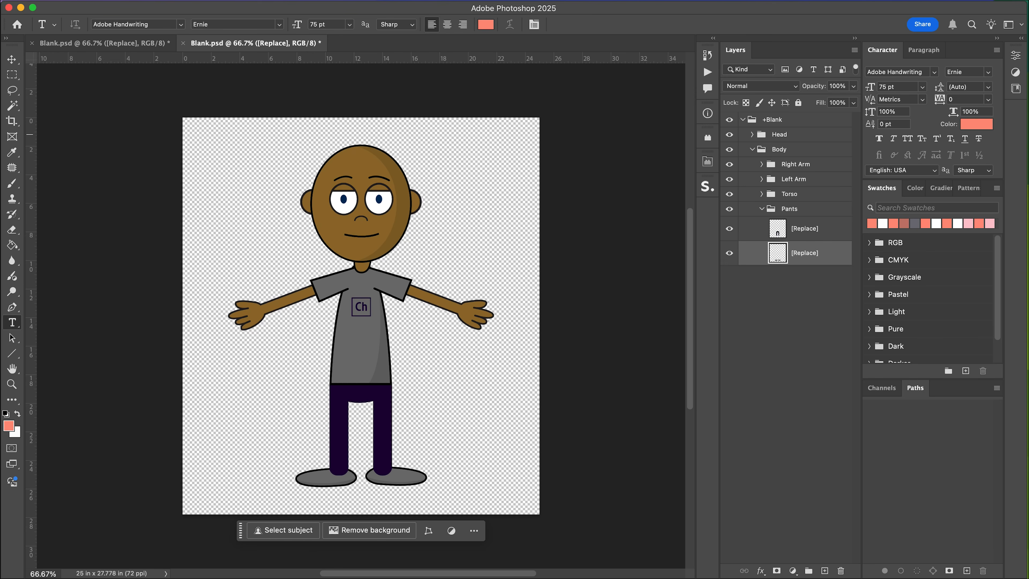
pyautogui.click(751, 150)
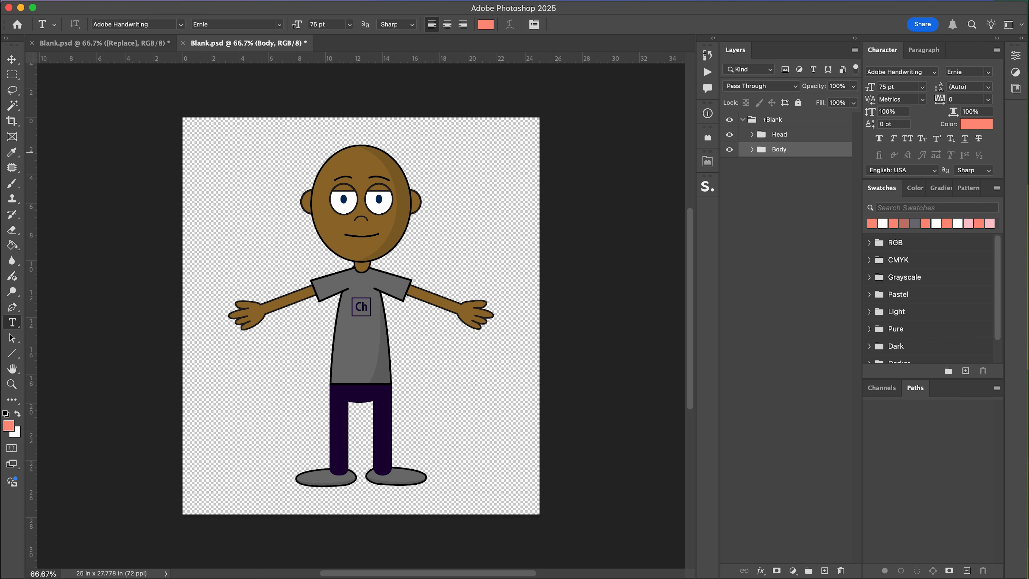
pyautogui.click(752, 134)
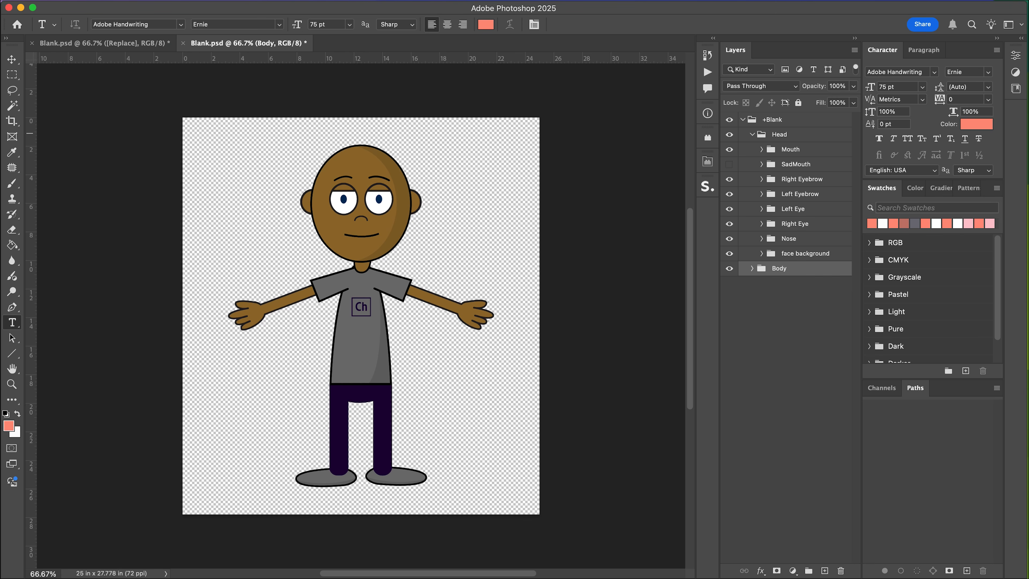
pyautogui.click(729, 149)
pyautogui.click(728, 149)
pyautogui.click(729, 150)
pyautogui.click(762, 164)
pyautogui.click(761, 165)
pyautogui.click(729, 210)
pyautogui.click(793, 208)
pyautogui.keyDown('alt'); pyautogui.click(761, 208); pyautogui.keyUp('alt')
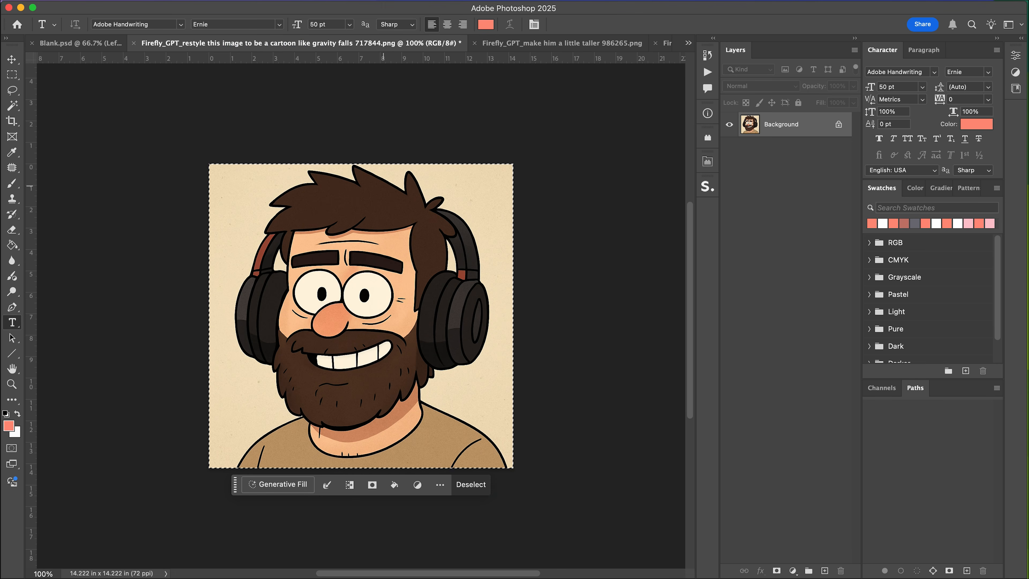
# Copy the cartoon portrait and paste it into the Blank puppet document.
pyautogui.press('super+j')
pyautogui.press('super+a')
pyautogui.press('super+shift+c')
pyautogui.click(75, 42)
pyautogui.press('super+v')
# Move the pasted portrait layer into the face background group and drag it up over the head.
pyautogui.moveTo(793, 208); pyautogui.dragTo(804, 434)
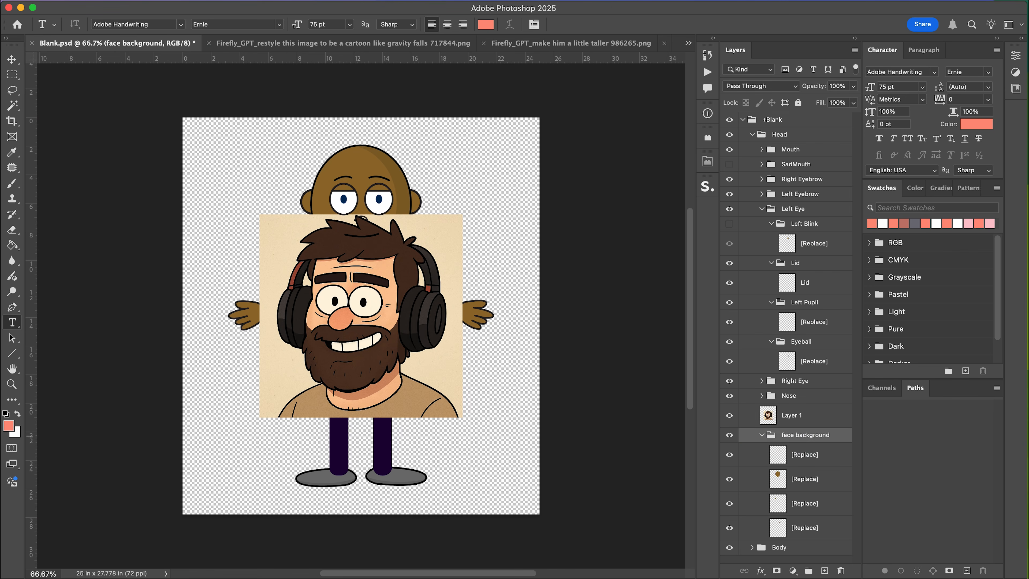
pyautogui.press('v')
pyautogui.moveTo(409, 357); pyautogui.dragTo(422, 263)
# Scale the portrait down to fit the puppet's head and save the document.
pyautogui.press('super+t')
pyautogui.moveTo(475, 122); pyautogui.dragTo(421, 177)
pyautogui.moveTo(401, 245); pyautogui.dragTo(421, 202)
pyautogui.press('Return')
pyautogui.press('super+s')
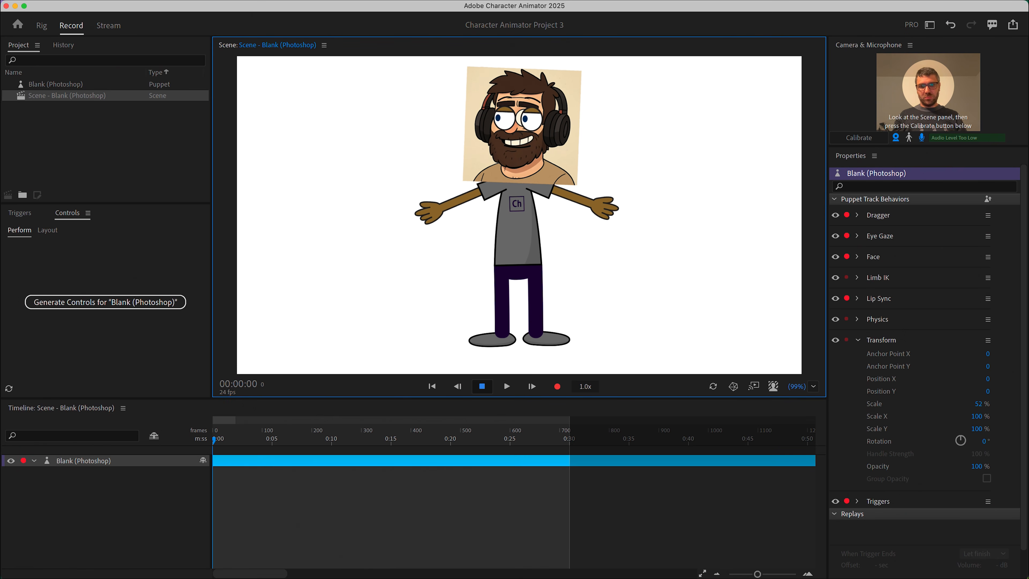
# Hide the original eyebrow, eye and nose groups of the Head.
pyautogui.hotkey('ctrl', 'Left')
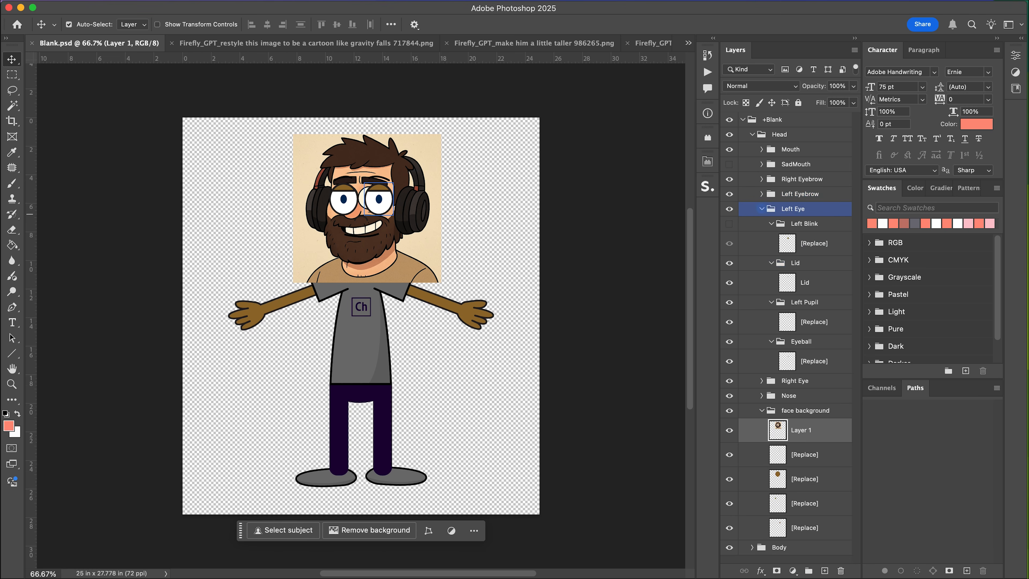
pyautogui.moveTo(729, 239); pyautogui.dragTo(729, 179)
pyautogui.click(729, 150)
pyautogui.click(729, 149)
# Nudge the portrait slightly downward and save the document.
pyautogui.moveTo(416, 222); pyautogui.dragTo(418, 231)
pyautogui.press('super+s')
pyautogui.click(728, 194)
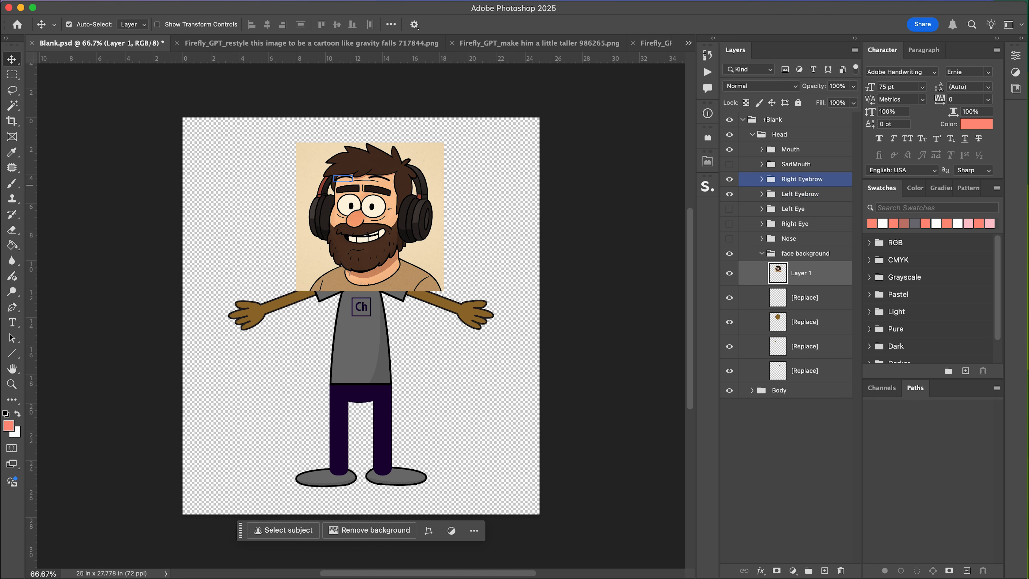
pyautogui.click(729, 193)
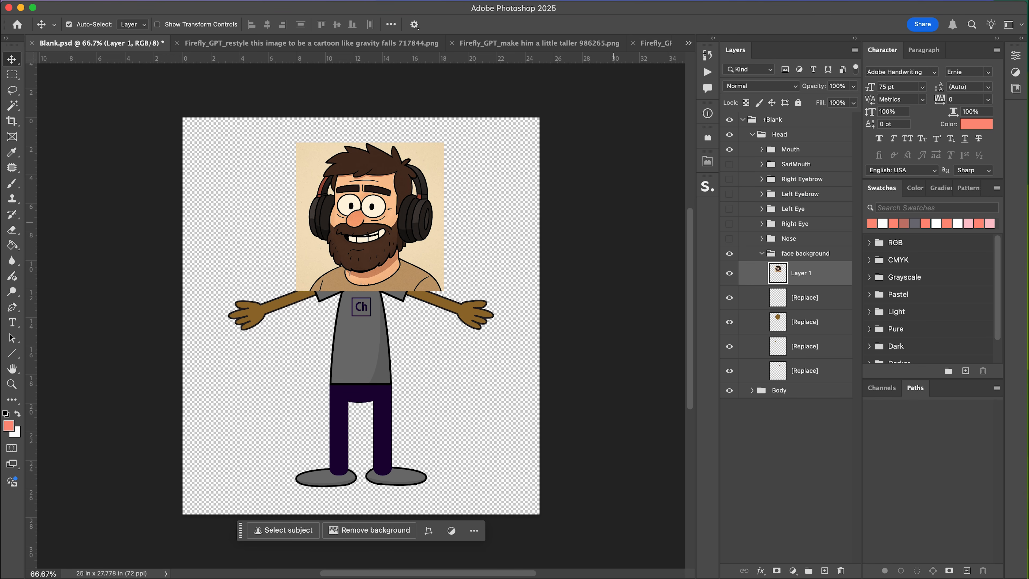
# Hide the original face background layers so only the portrait layer shows.
pyautogui.click(729, 273)
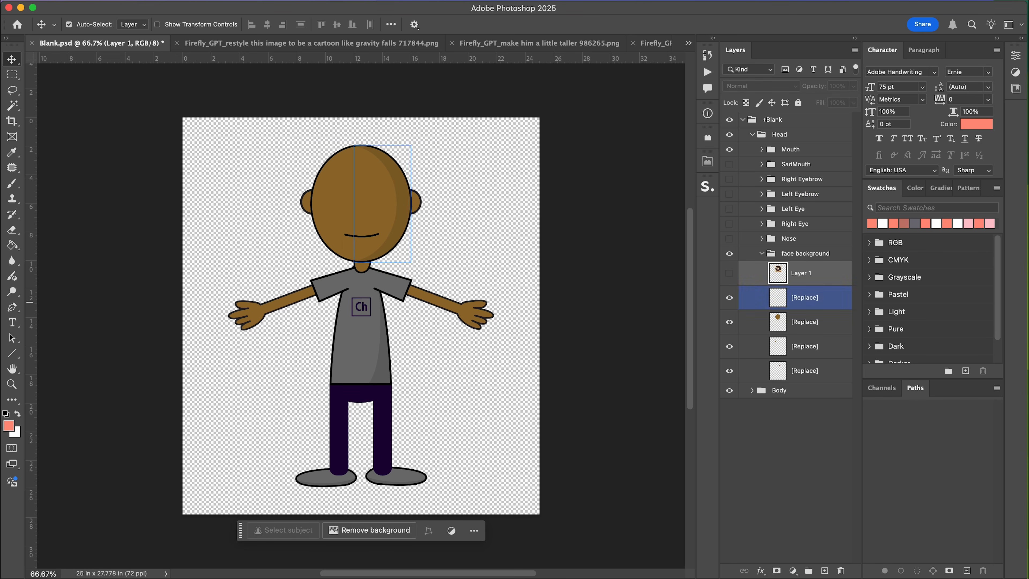
pyautogui.click(729, 149)
pyautogui.click(729, 273)
pyautogui.click(729, 273)
pyautogui.click(729, 297)
pyautogui.click(729, 297)
pyautogui.click(729, 297)
pyautogui.click(729, 321)
pyautogui.click(729, 346)
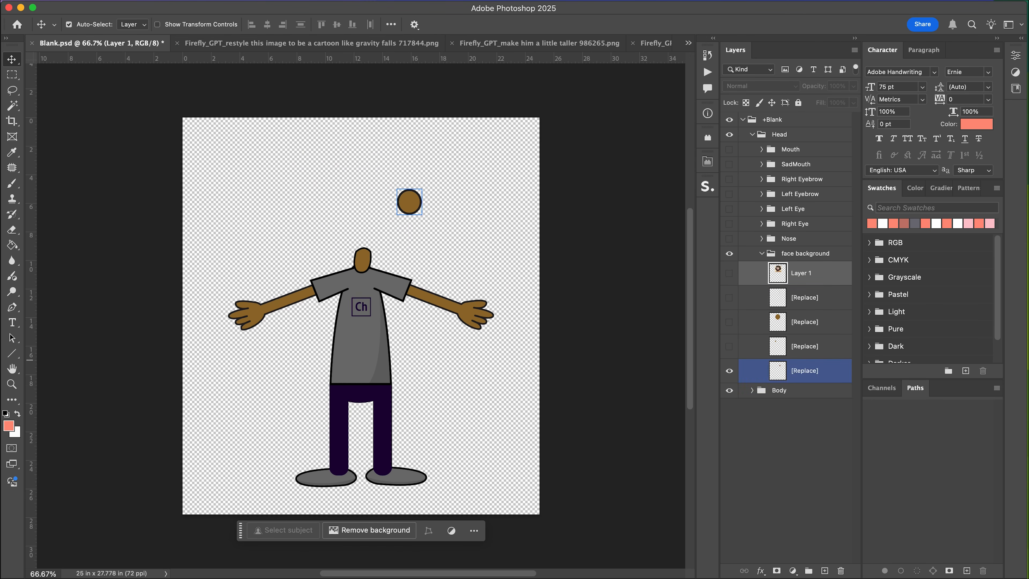
pyautogui.click(729, 370)
pyautogui.click(804, 296)
pyautogui.click(729, 273)
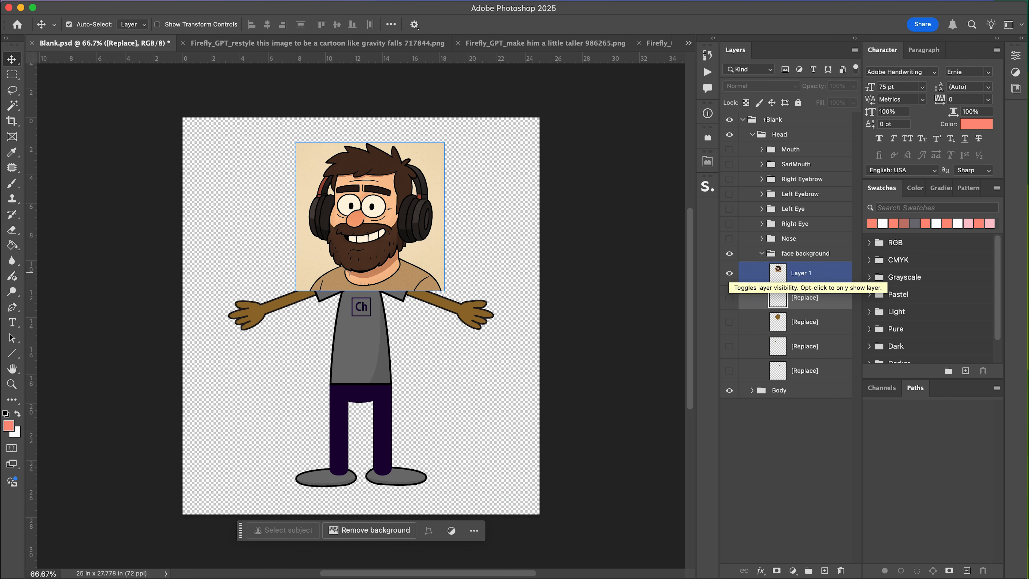
# Lasso-select a facial area on the portrait and copy it onto a new layer.
pyautogui.press('super+equal')
pyautogui.press('super+equal')
pyautogui.scroll(1, 528, 298)
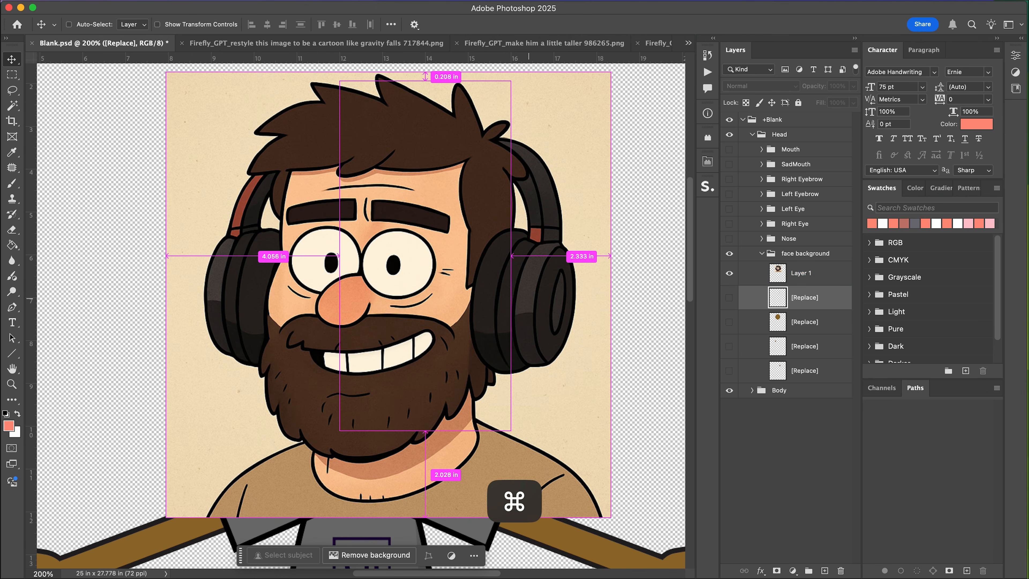
pyautogui.press('super+equal')
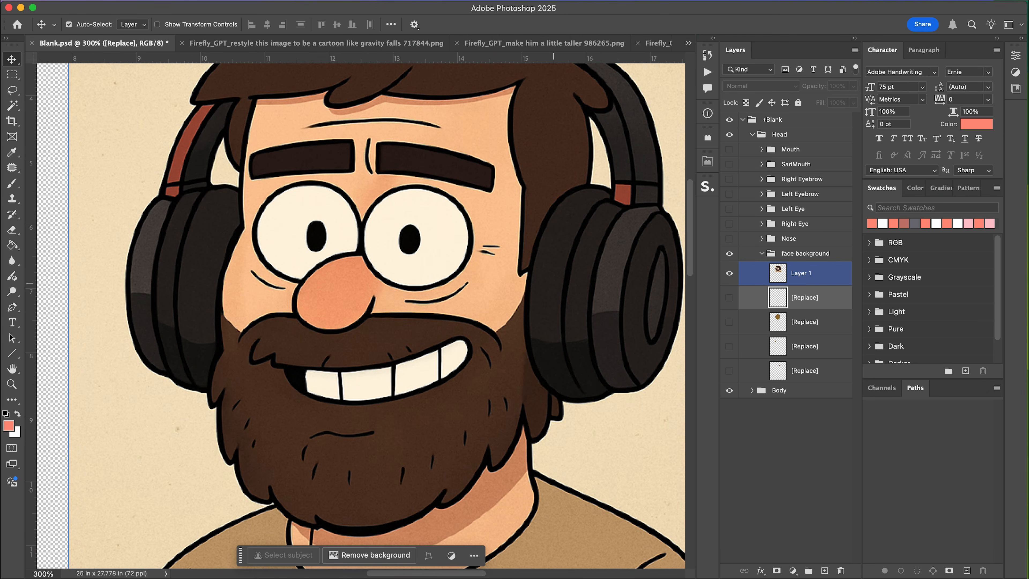
pyautogui.click(761, 238)
pyautogui.click(728, 239)
pyautogui.click(729, 239)
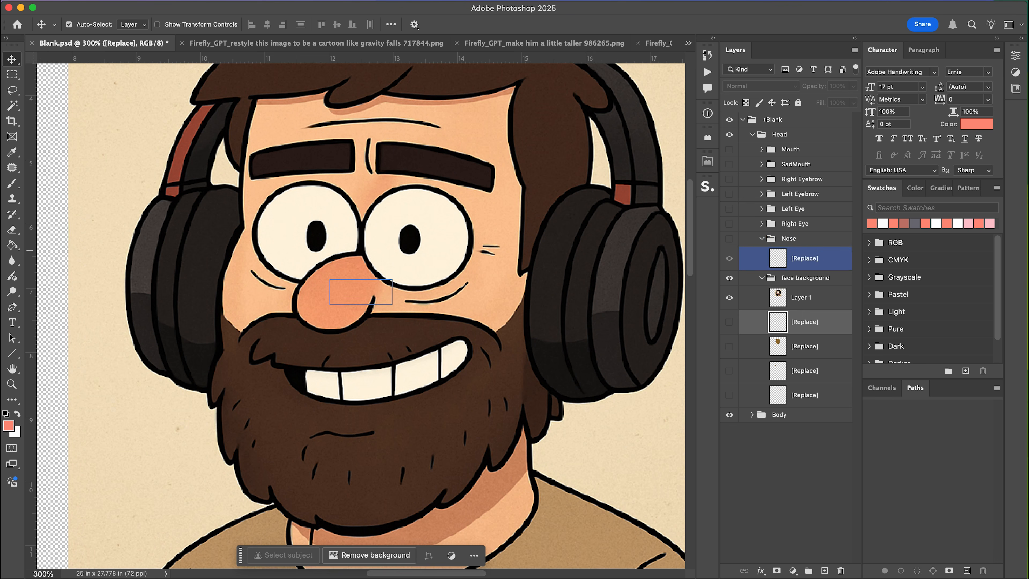
pyautogui.click(804, 303)
pyautogui.press('l')
pyautogui.moveTo(375, 252)
pyautogui.mouseDown()
pyautogui.moveTo(327, 253)
pyautogui.moveTo(303, 269)
pyautogui.moveTo(289, 313)
pyautogui.moveTo(312, 339)
pyautogui.moveTo(353, 339)
pyautogui.moveTo(386, 312)
pyautogui.moveTo(375, 253)
pyautogui.mouseUp()
pyautogui.press('super+j')
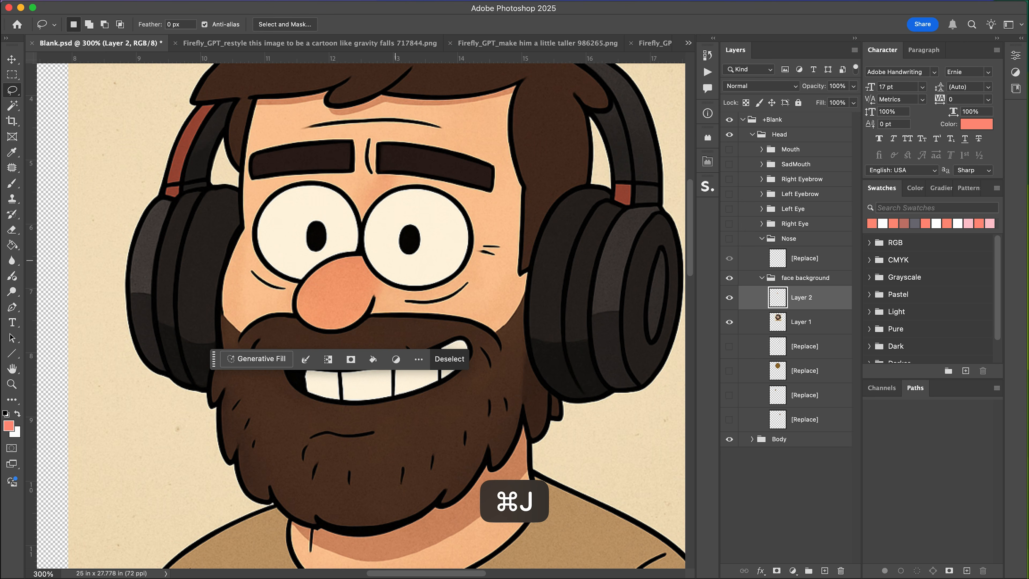
# Move the nose copy layer into the Nose group and delete the group's original nose artwork.
pyautogui.press('v')
pyautogui.moveTo(801, 297); pyautogui.dragTo(804, 251)
pyautogui.click(729, 238)
pyautogui.click(799, 283)
pyautogui.press('BackSpace')
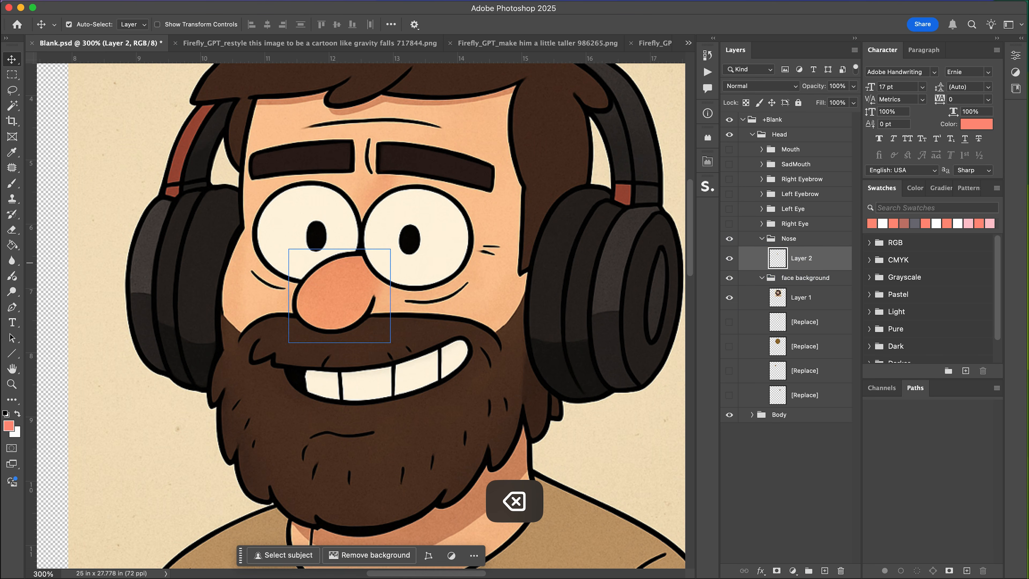
# Isolate the nose on its layer by deleting the surrounding skin and beard pixels, then show the face background again.
pyautogui.click(729, 278)
pyautogui.press('e')
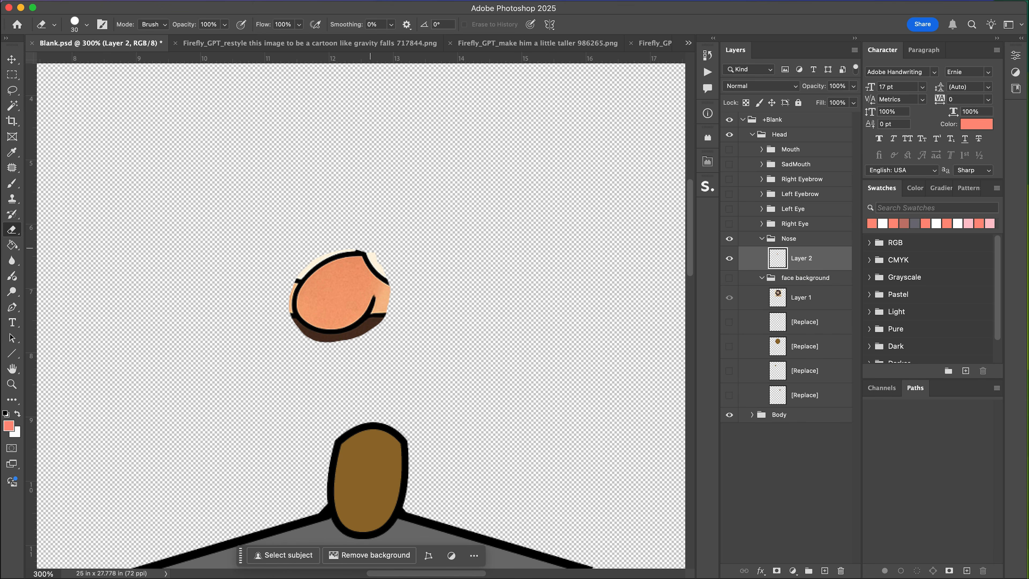
pyautogui.press('w')
pyautogui.click(315, 264)
pyautogui.keyDown('shift'); pyautogui.click(376, 266); pyautogui.keyUp('shift')
pyautogui.keyDown('shift'); pyautogui.click(365, 330); pyautogui.keyUp('shift')
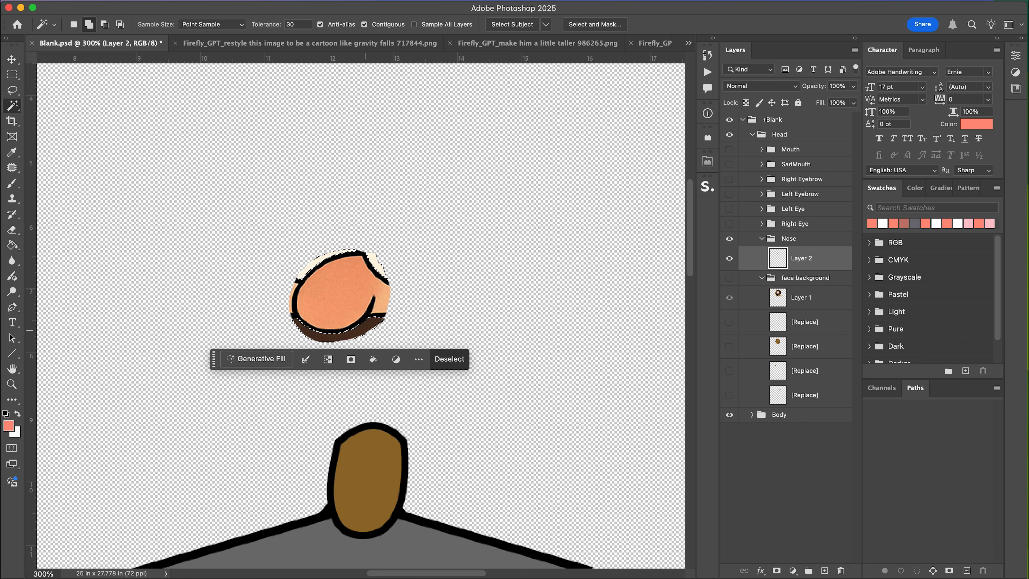
pyautogui.press('BackSpace')
pyautogui.press('super+d')
pyautogui.click(292, 301)
pyautogui.press('BackSpace')
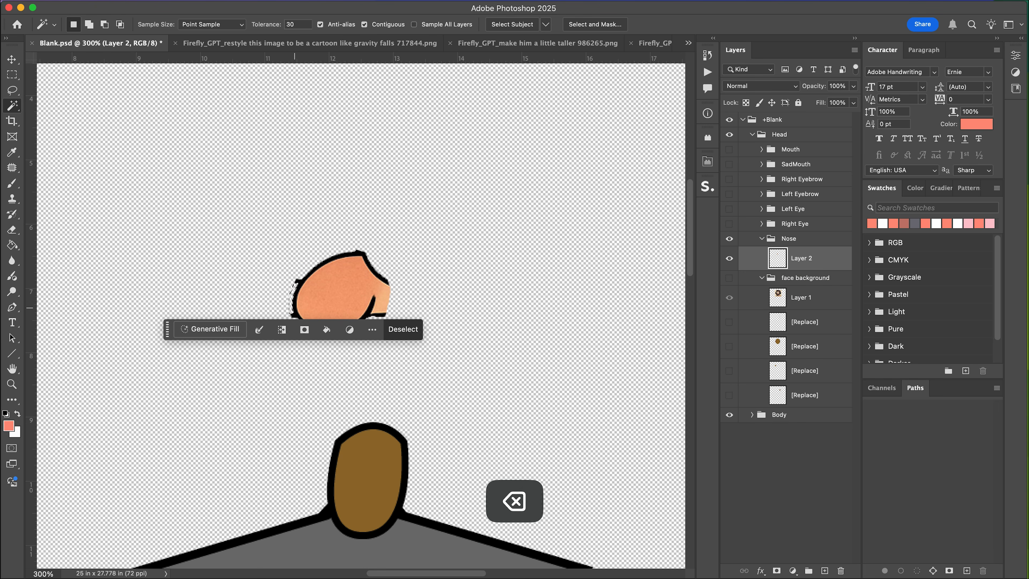
pyautogui.press('super+d')
pyautogui.press('e')
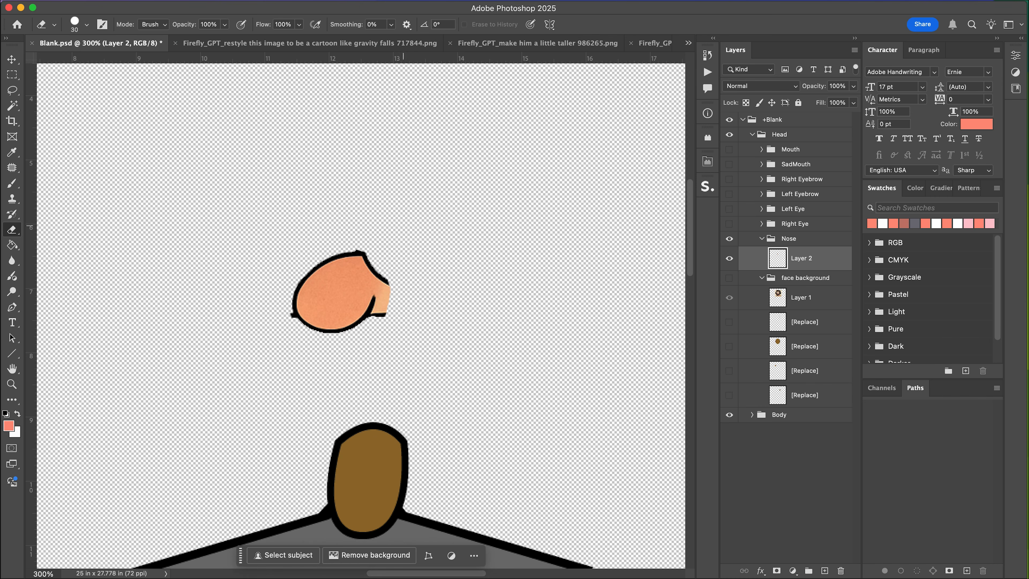
pyautogui.click(377, 311)
pyautogui.click(417, 286)
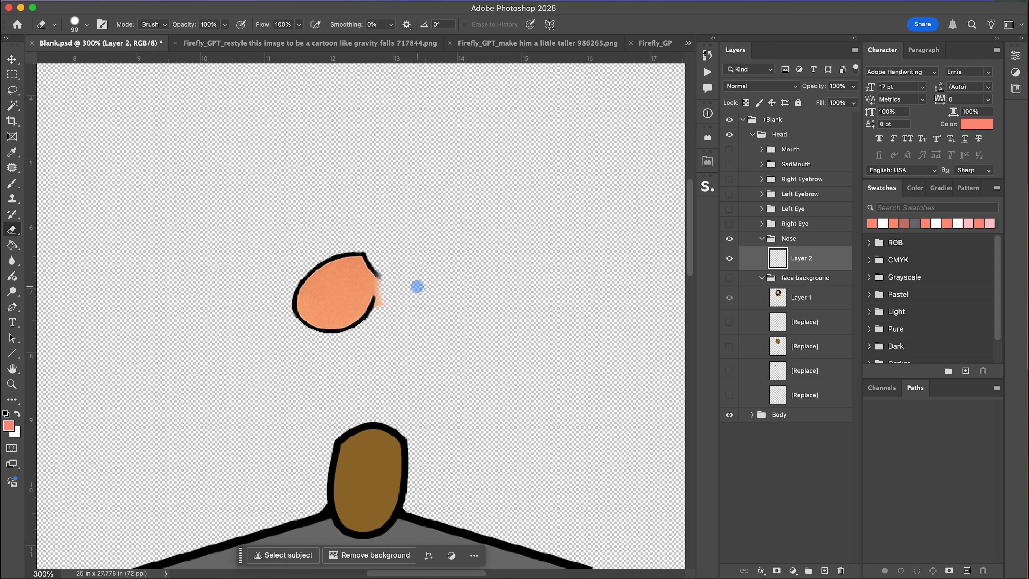
pyautogui.click(401, 253)
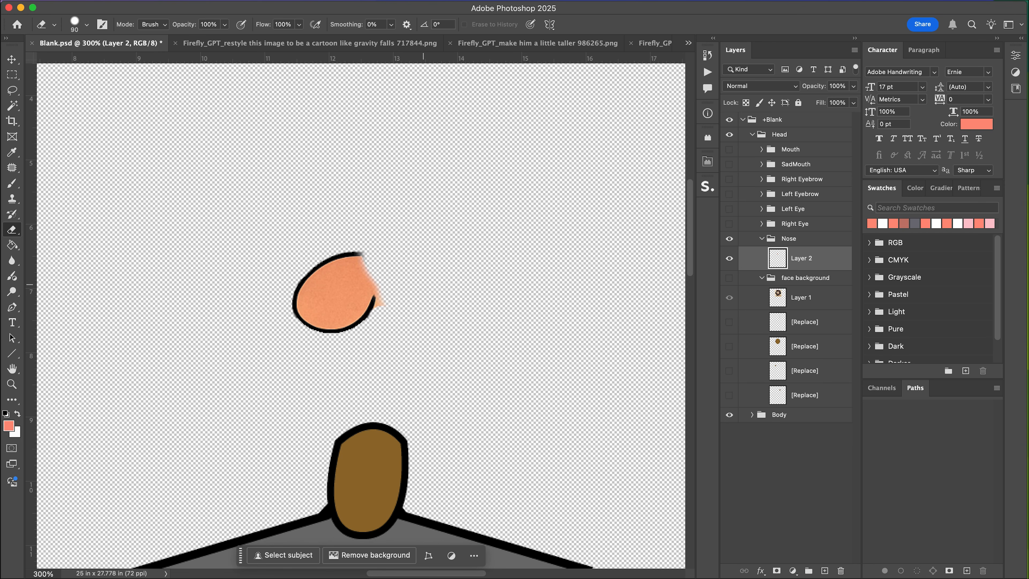
pyautogui.click(401, 308)
pyautogui.click(762, 238)
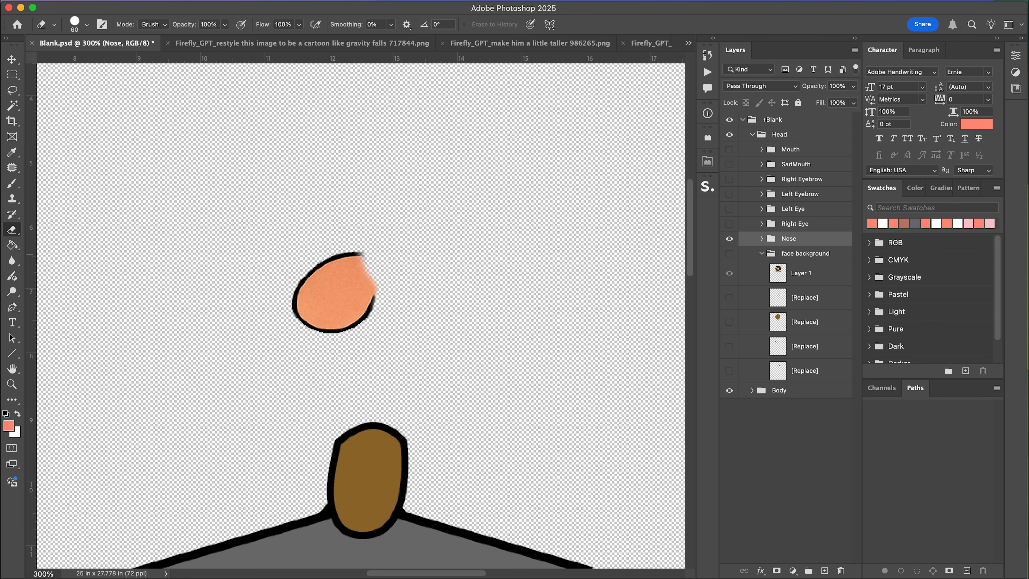
pyautogui.click(729, 254)
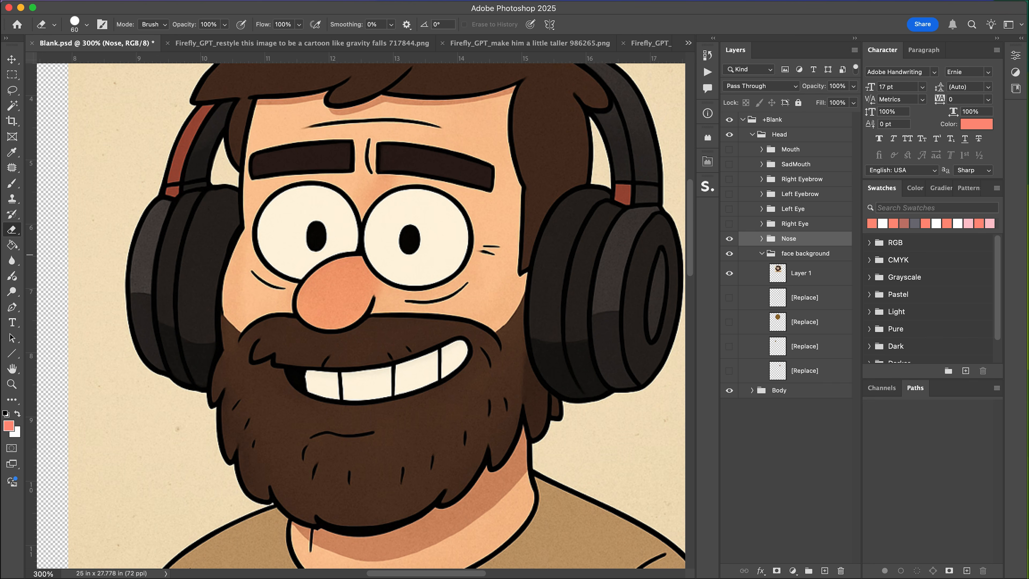
# Expand the Right Eye group and delete its Lid group.
pyautogui.click(729, 253)
pyautogui.click(729, 254)
pyautogui.click(729, 254)
pyautogui.click(728, 254)
pyautogui.press('l')
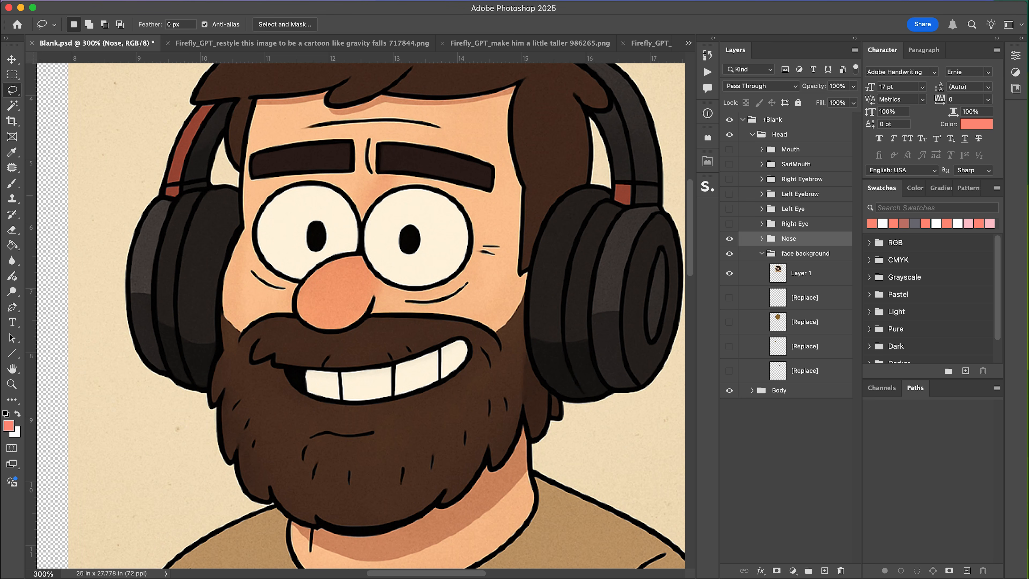
pyautogui.click(729, 224)
pyautogui.click(729, 223)
pyautogui.click(729, 223)
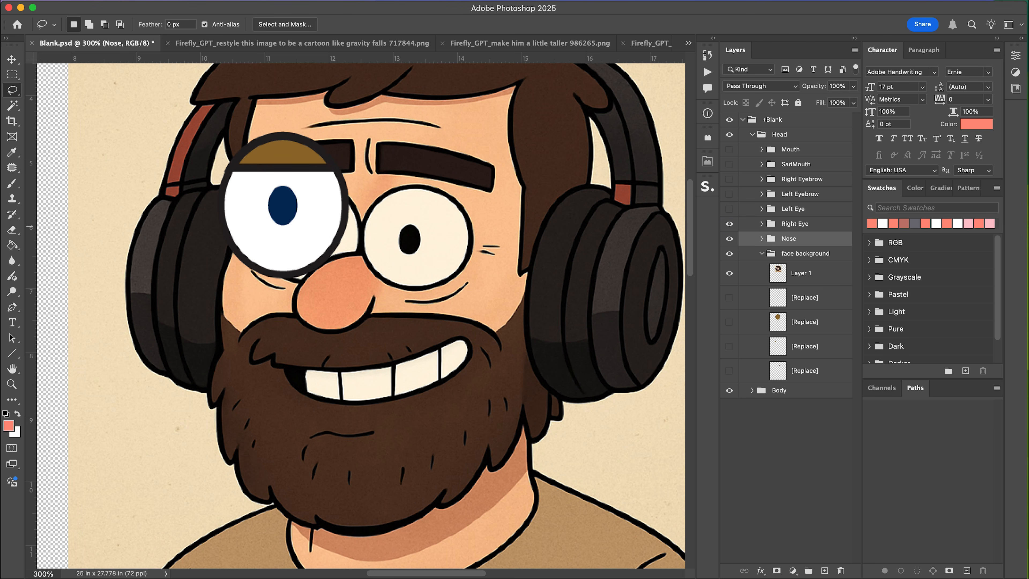
pyautogui.click(761, 224)
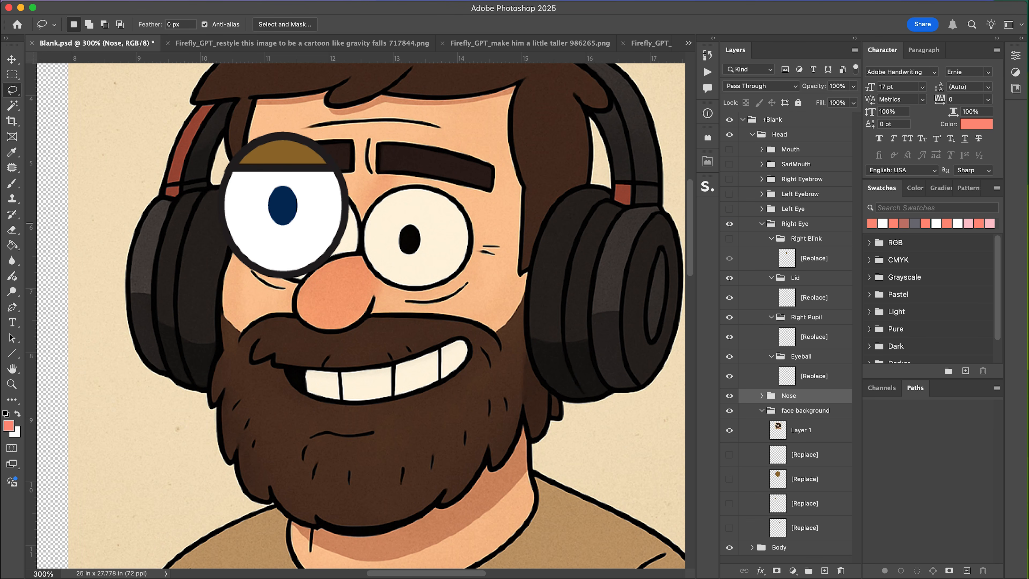
pyautogui.click(761, 223)
pyautogui.click(761, 223)
pyautogui.click(730, 243)
pyautogui.click(730, 243)
pyautogui.click(729, 298)
pyautogui.click(729, 297)
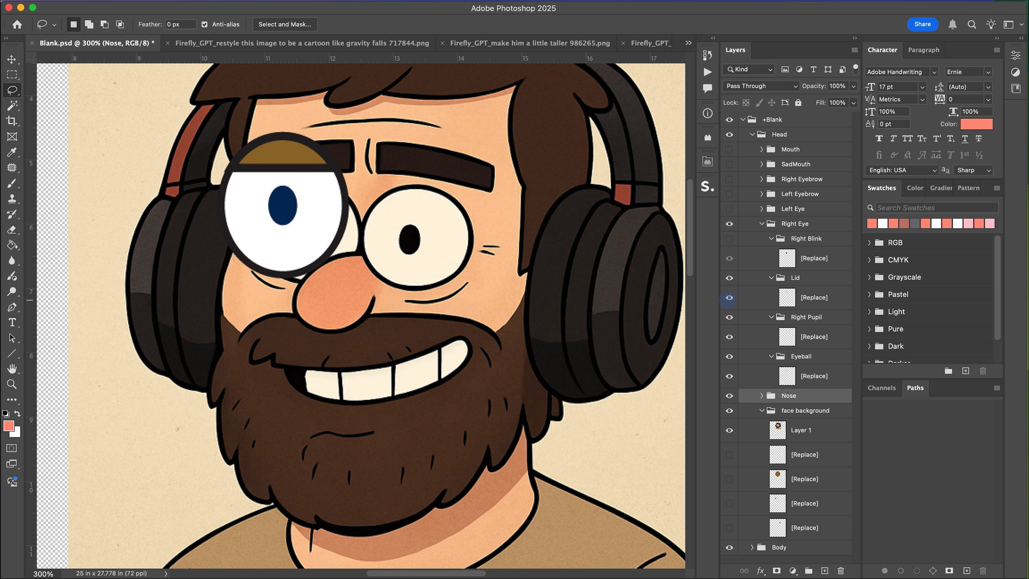
pyautogui.click(729, 297)
pyautogui.click(729, 297)
pyautogui.click(728, 297)
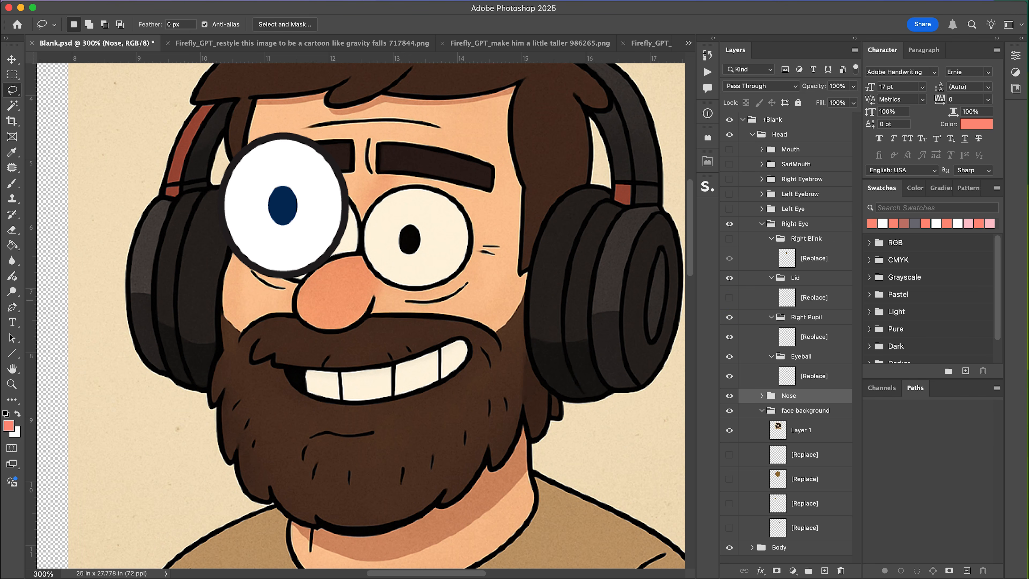
pyautogui.click(795, 278)
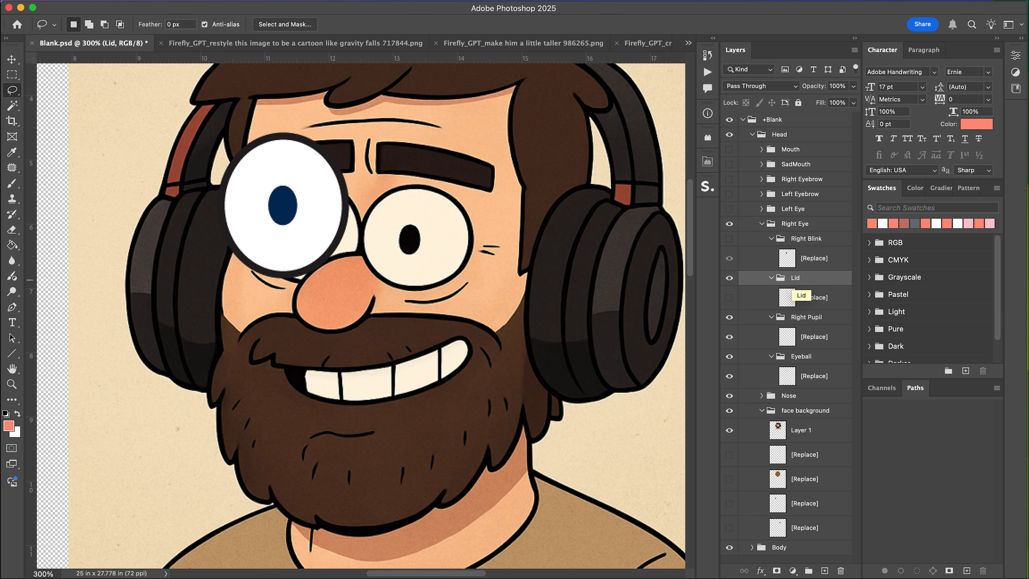
pyautogui.press('BackSpace')
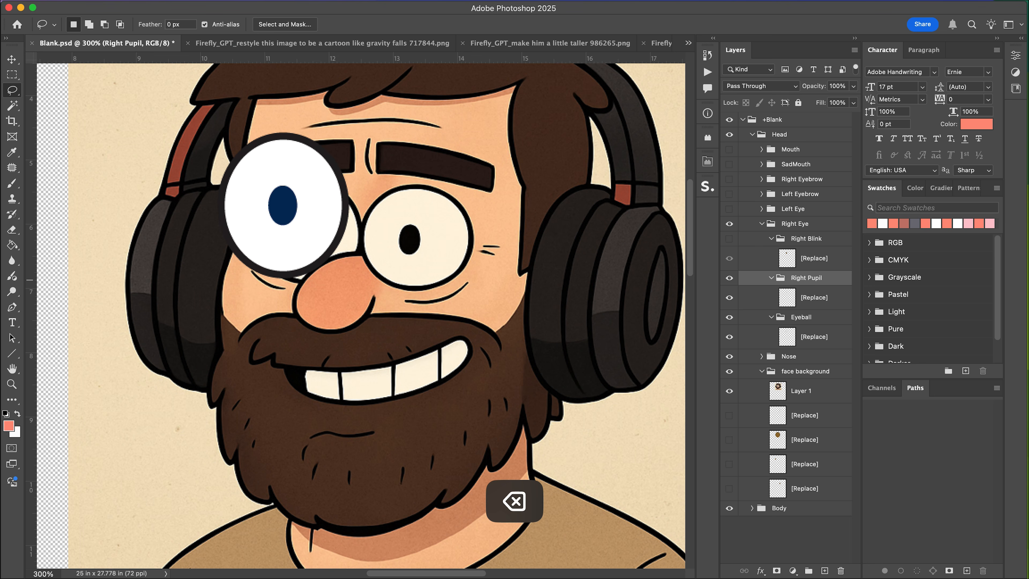
pyautogui.click(729, 297)
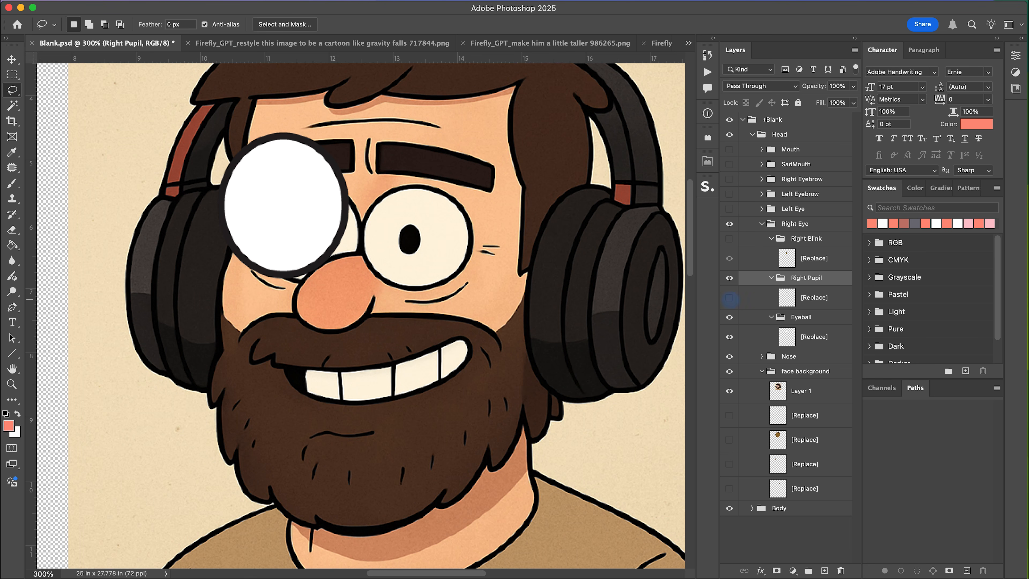
pyautogui.click(728, 297)
pyautogui.click(729, 224)
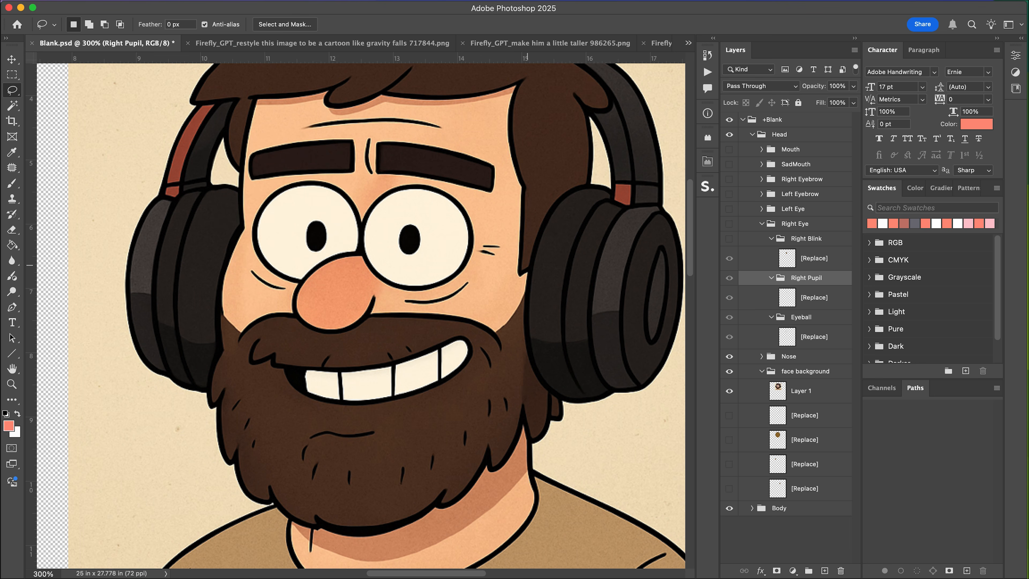
# Lasso-select the left pupil on the portrait layer and copy it onto a new layer.
pyautogui.press('m')
pyautogui.moveTo(288, 213)
pyautogui.mouseDown()
pyautogui.moveTo(333, 258)
pyautogui.moveTo(323, 204)
pyautogui.mouseUp()
pyautogui.press('super+d')
pyautogui.press('l')
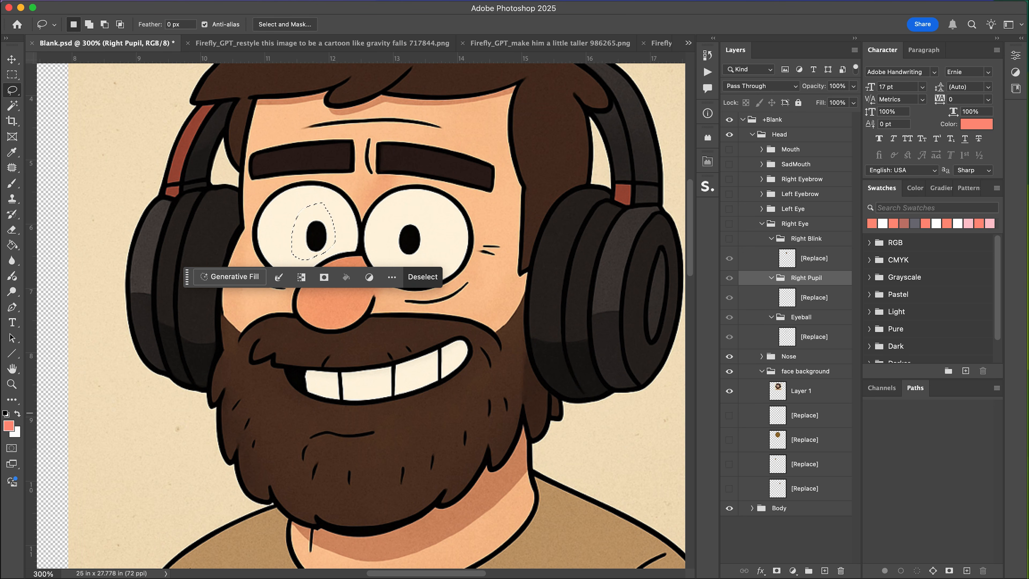
pyautogui.click(801, 390)
pyautogui.press('super+j')
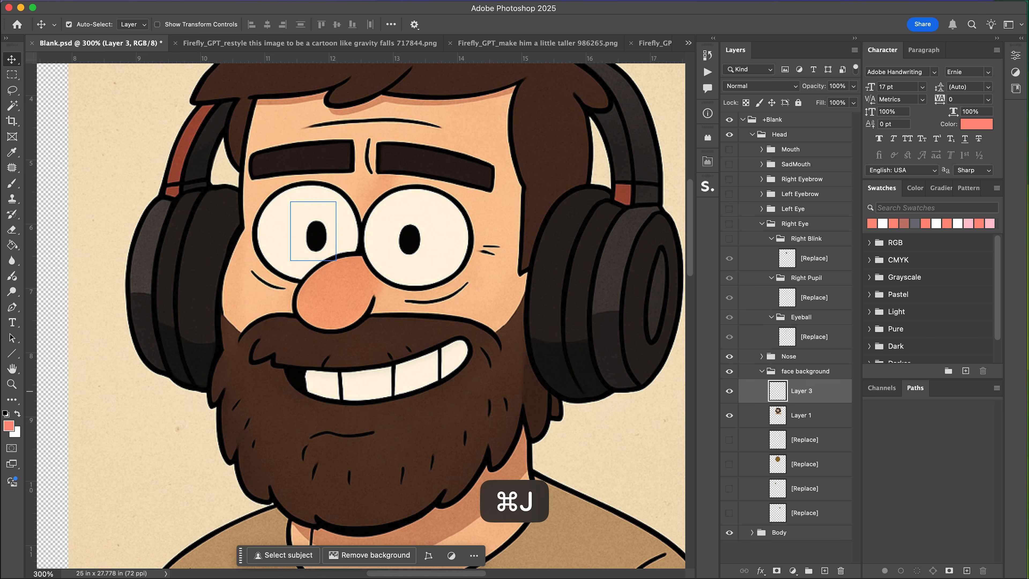
# Move the pupil copy into the Right Pupil group, clear the white around it, and delete the original pupil artwork.
pyautogui.moveTo(800, 390); pyautogui.dragTo(810, 286)
pyautogui.press('w')
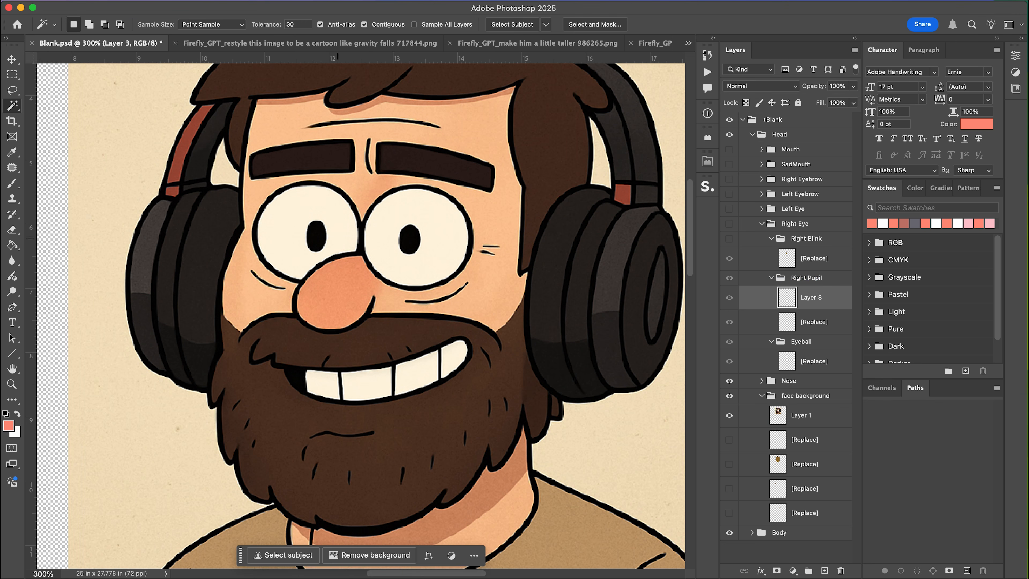
pyautogui.click(319, 219)
pyautogui.press('BackSpace')
pyautogui.press('super+d')
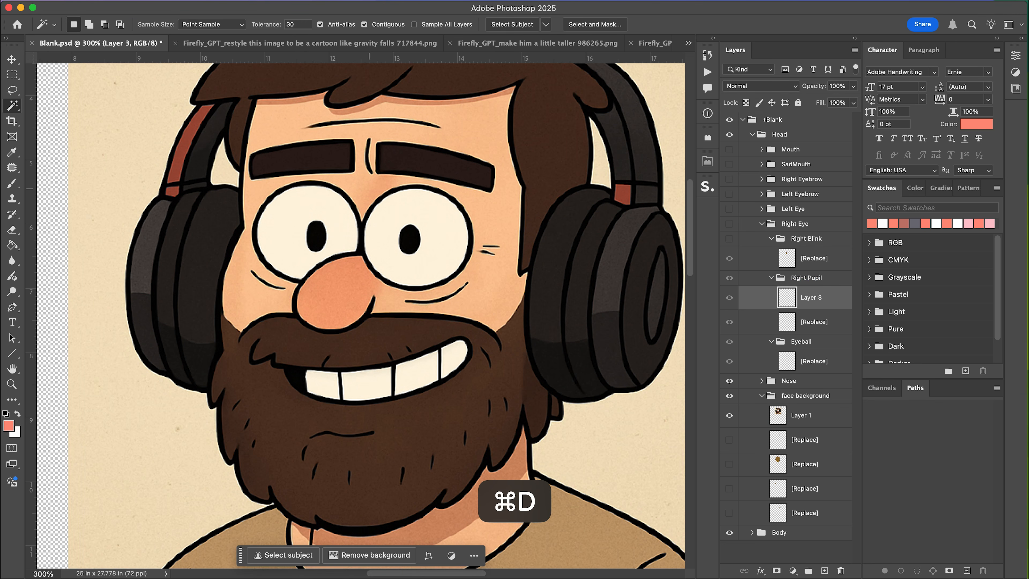
pyautogui.click(810, 321)
pyautogui.press('BackSpace')
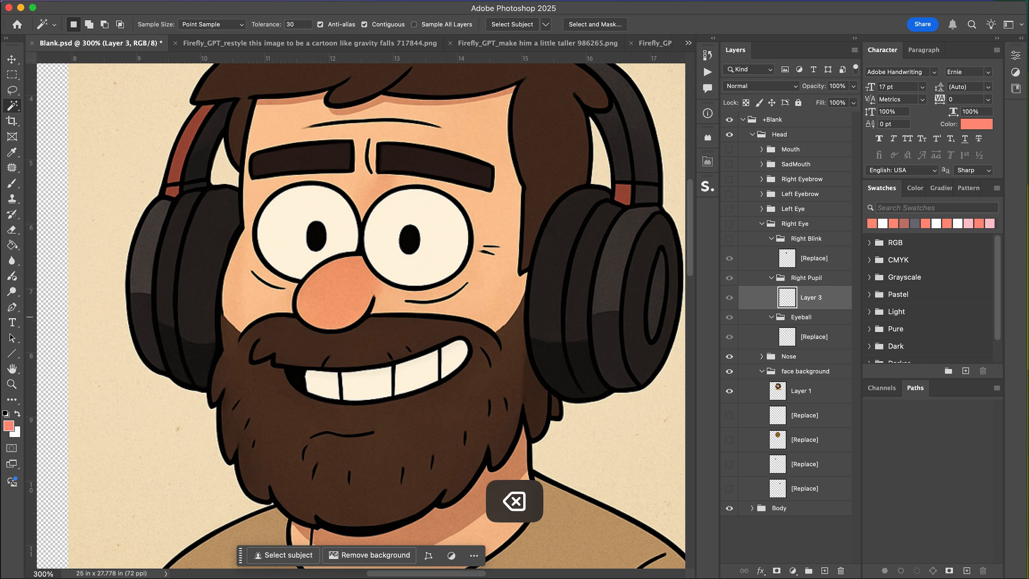
# Compare the Right Eye group's blink and eyeball layers against the portrait by toggling their visibility.
pyautogui.click(729, 238)
pyautogui.click(729, 238)
pyautogui.click(729, 224)
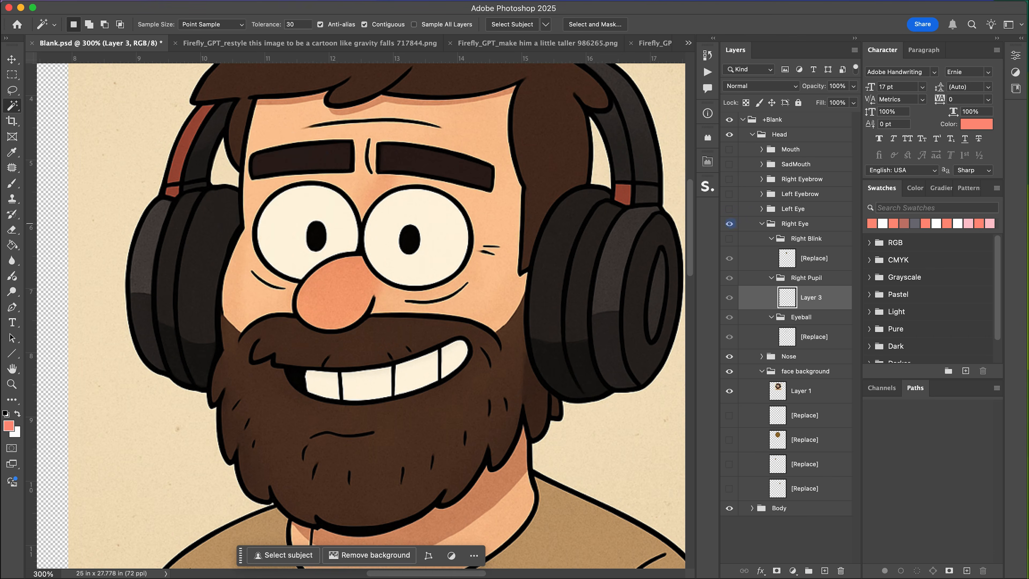
pyautogui.click(729, 224)
pyautogui.click(729, 224)
pyautogui.click(813, 337)
pyautogui.click(729, 224)
pyautogui.click(729, 337)
pyautogui.click(729, 336)
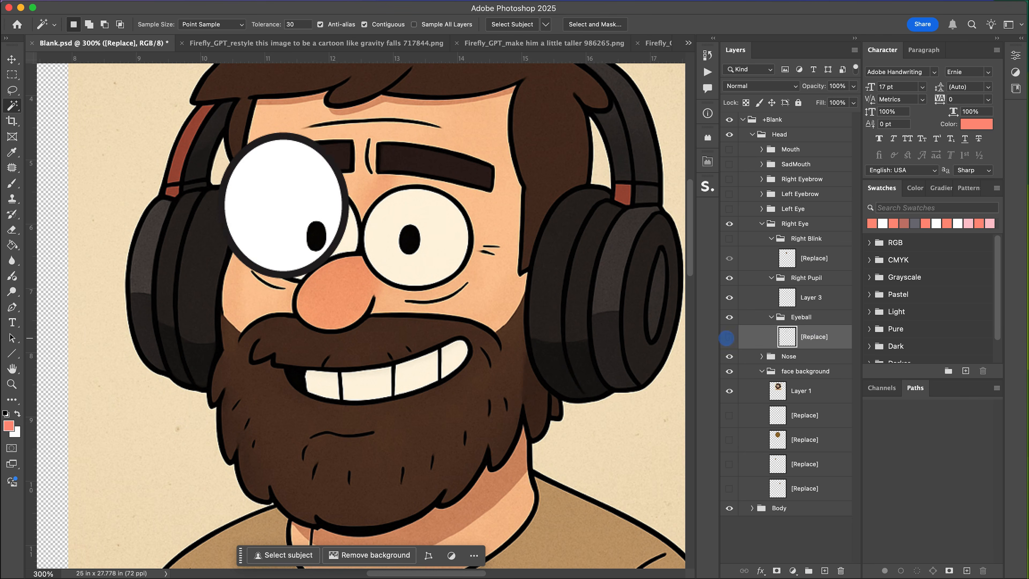
pyautogui.click(728, 336)
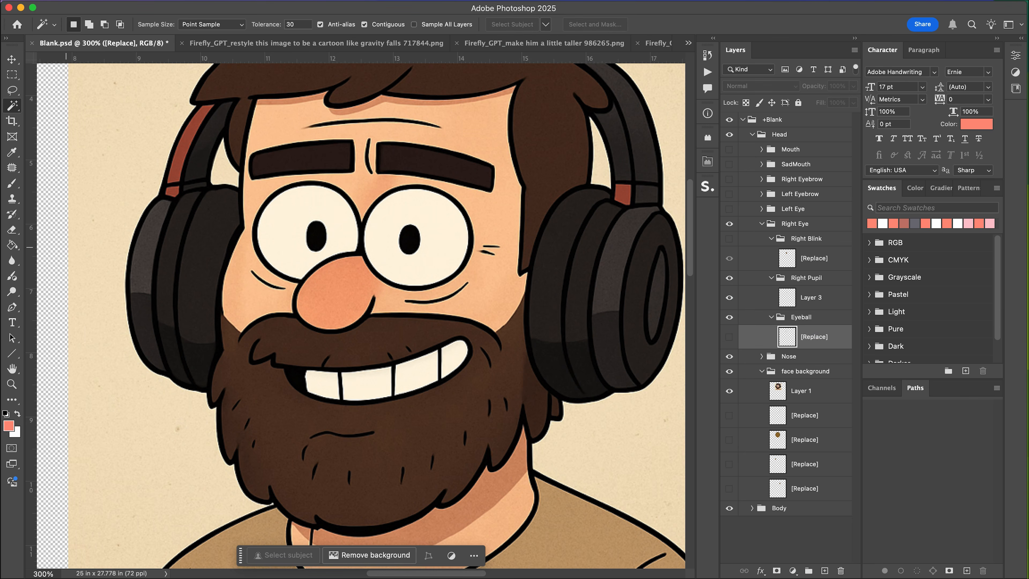
# Draw an ellipse about 119 by 112 px over the left eye, filled with the sampled eye-white colour and a black stroke.
pyautogui.press('l')
pyautogui.hotkey('shift', 'm')
pyautogui.rightClick(12, 353)
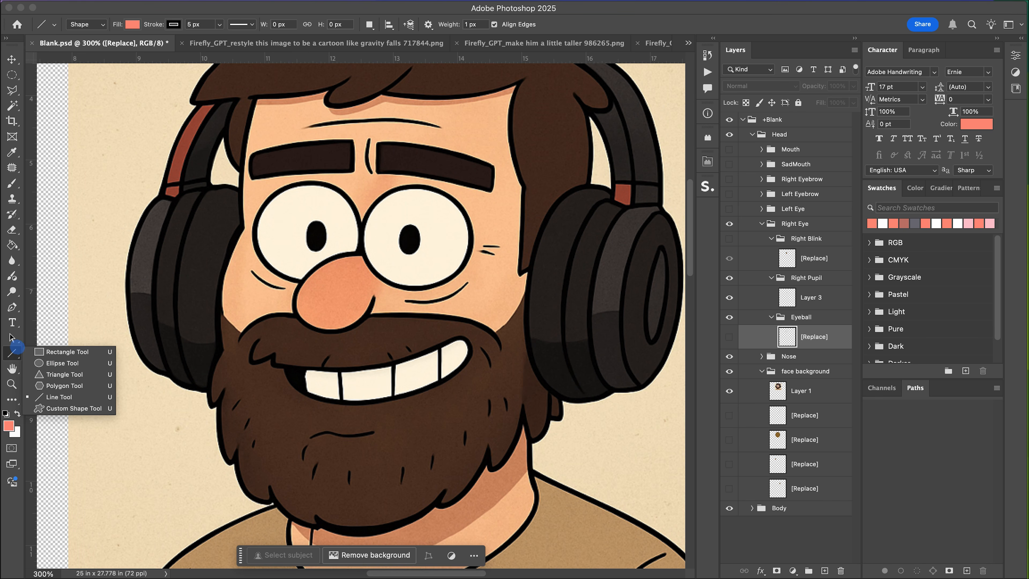
pyautogui.click(61, 366)
pyautogui.click(132, 25)
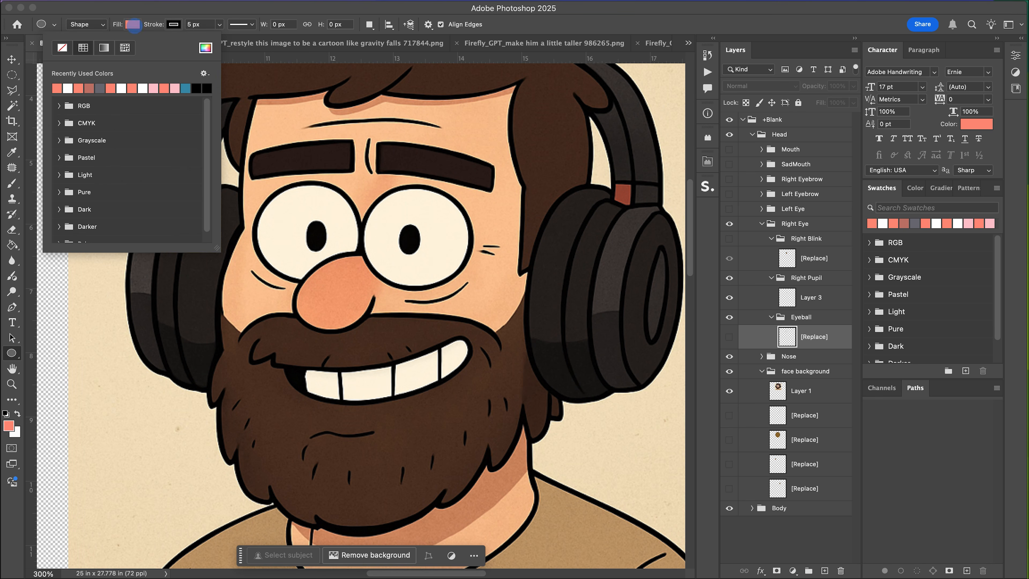
pyautogui.click(205, 47)
pyautogui.click(334, 231)
pyautogui.press('Return')
pyautogui.click(174, 24)
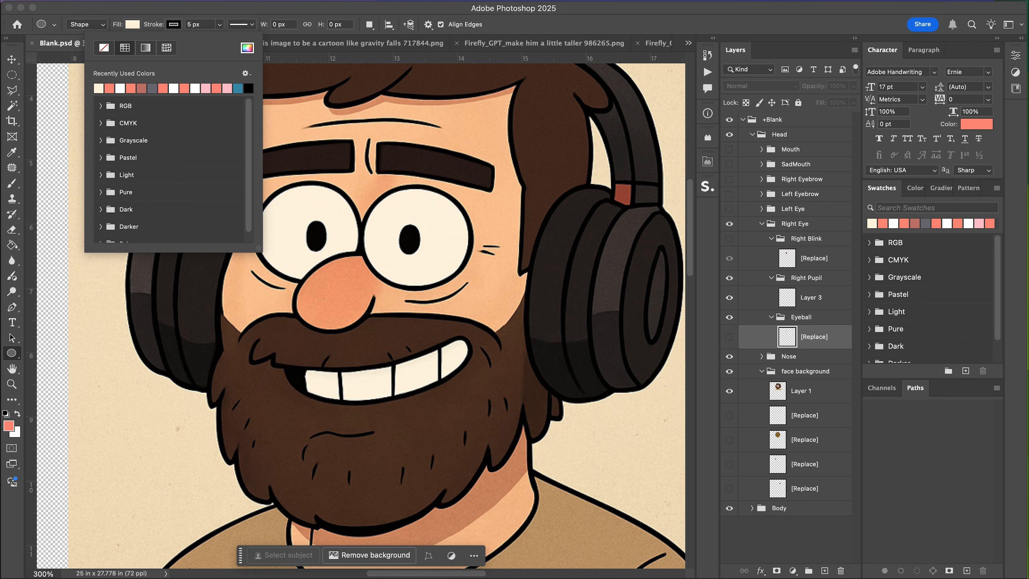
pyautogui.click(247, 47)
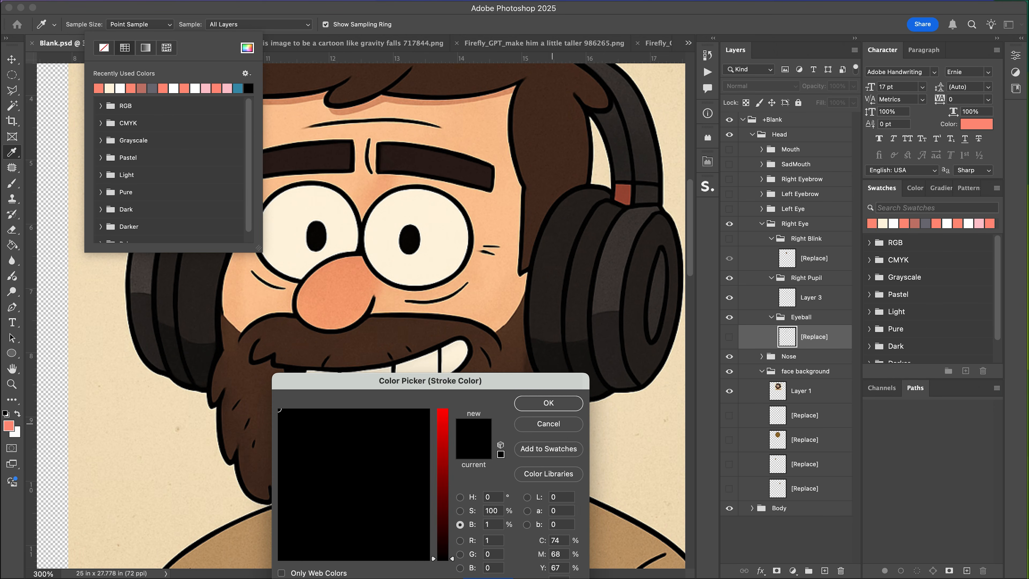
pyautogui.press('Return')
pyautogui.click(543, 406)
pyautogui.moveTo(258, 185); pyautogui.dragTo(359, 281)
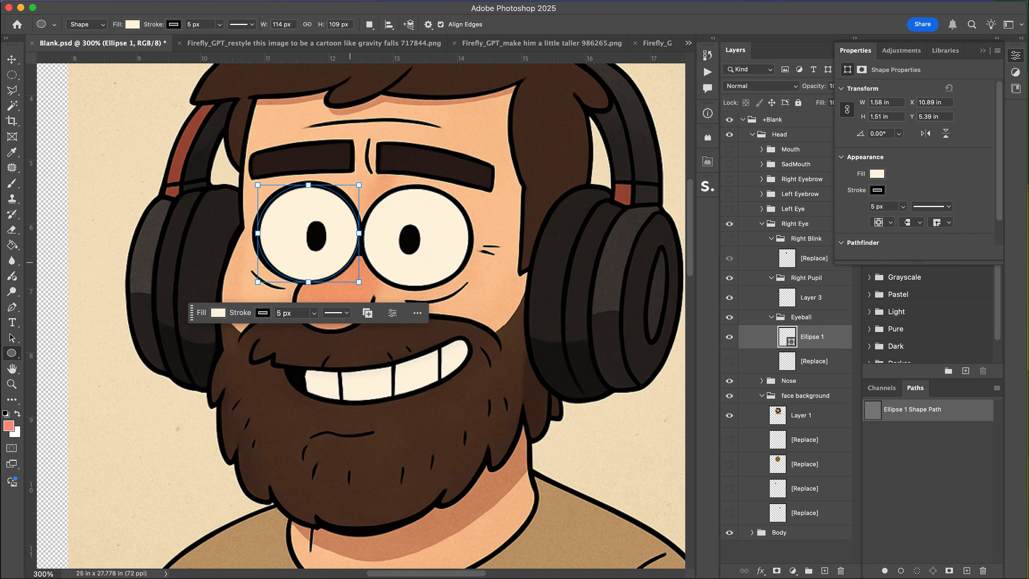
pyautogui.moveTo(258, 233); pyautogui.dragTo(254, 233)
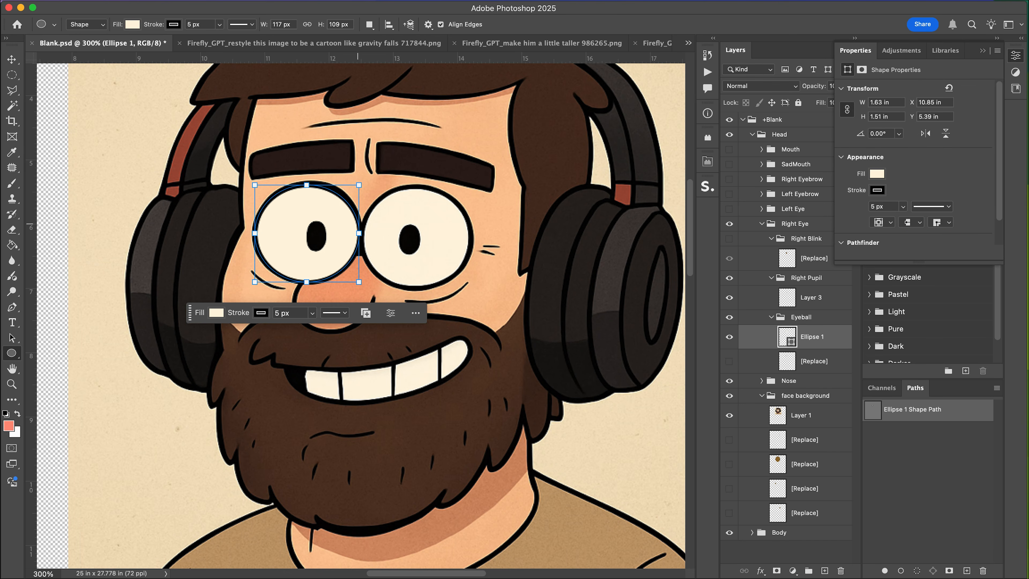
pyautogui.moveTo(306, 184); pyautogui.dragTo(307, 182)
pyautogui.moveTo(359, 232); pyautogui.dragTo(361, 231)
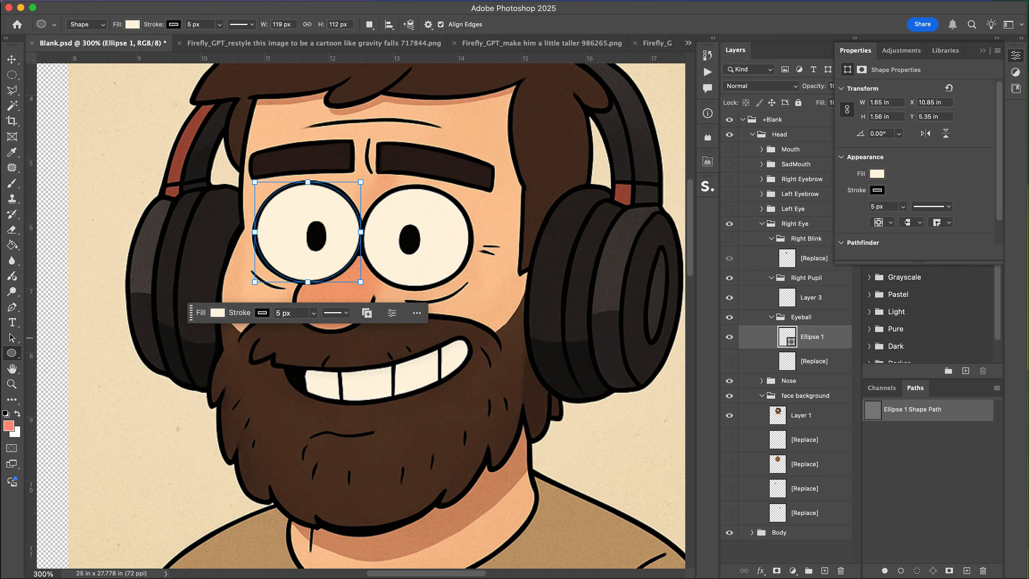
# Delete the original eyeball artwork and move the Nose group above the Right Eye group.
pyautogui.click(809, 361)
pyautogui.click(728, 361)
pyautogui.click(729, 361)
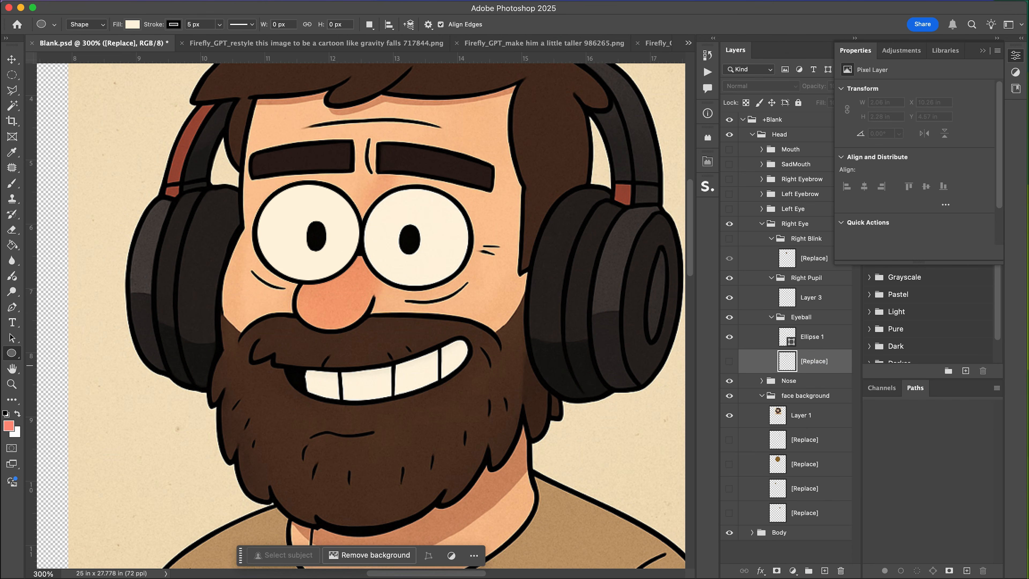
pyautogui.press('BackSpace')
pyautogui.click(793, 355)
pyautogui.moveTo(788, 356); pyautogui.dragTo(790, 219)
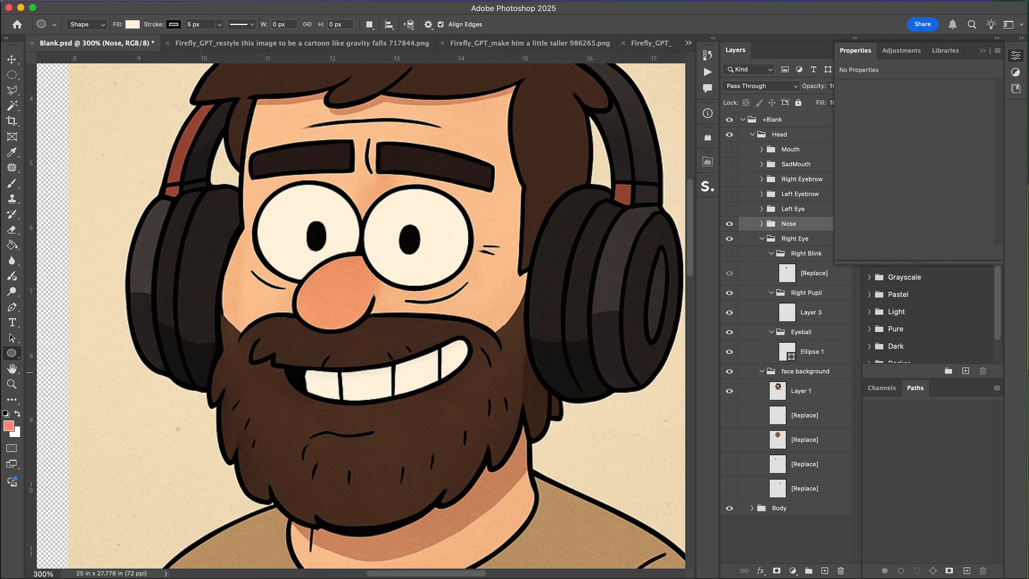
# Marquee-select the right eye on the portrait layer, copy it onto a new layer, and show the Left Eye group.
pyautogui.click(801, 390)
pyautogui.press('m')
pyautogui.moveTo(384, 209); pyautogui.dragTo(435, 270)
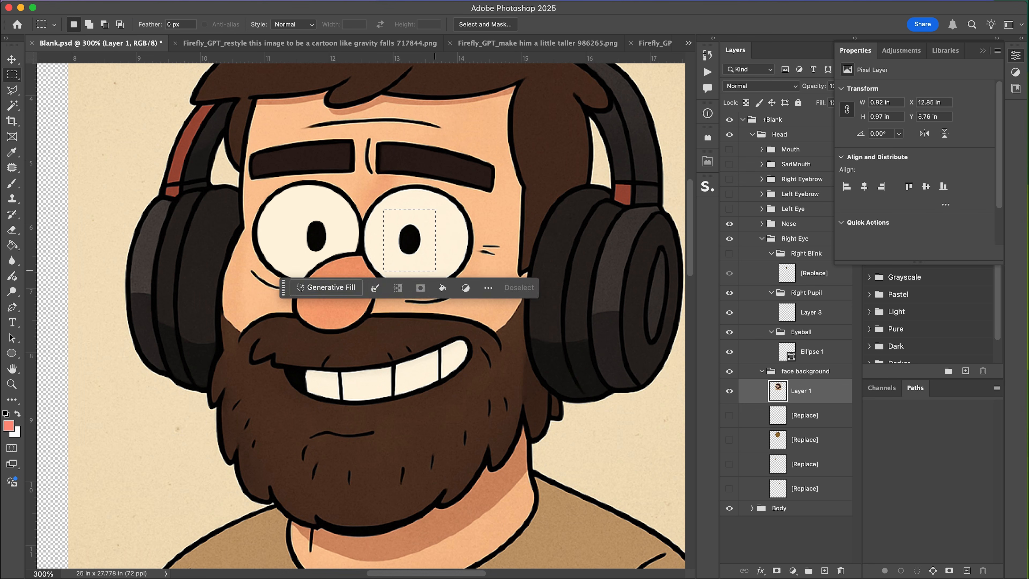
pyautogui.press('cmd+j')
pyautogui.click(729, 209)
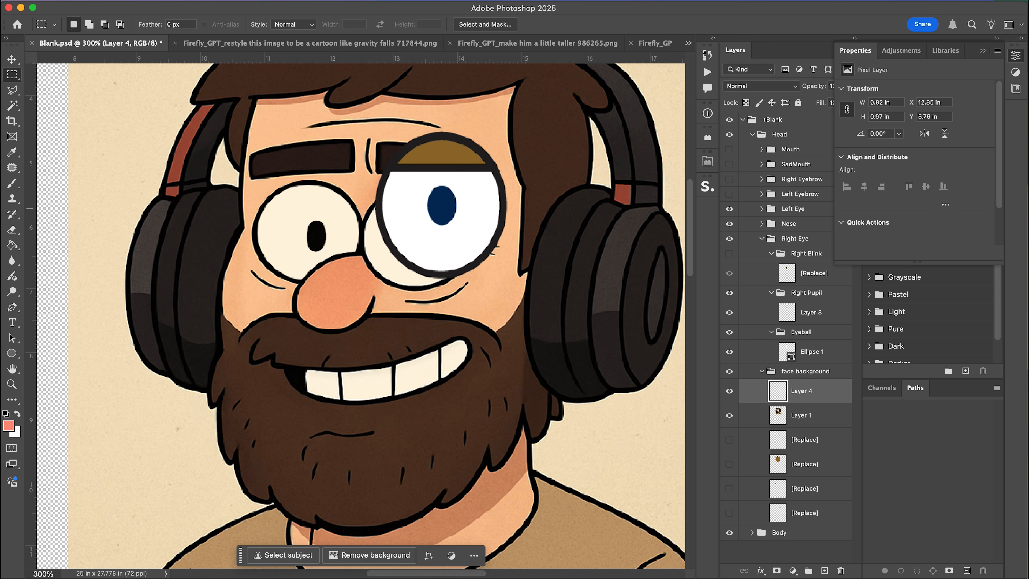
# Expand the Left Eye group and hide its Left Pupil and Eyeball groups.
pyautogui.click(762, 208)
pyautogui.click(794, 262)
pyautogui.press('BackSpace')
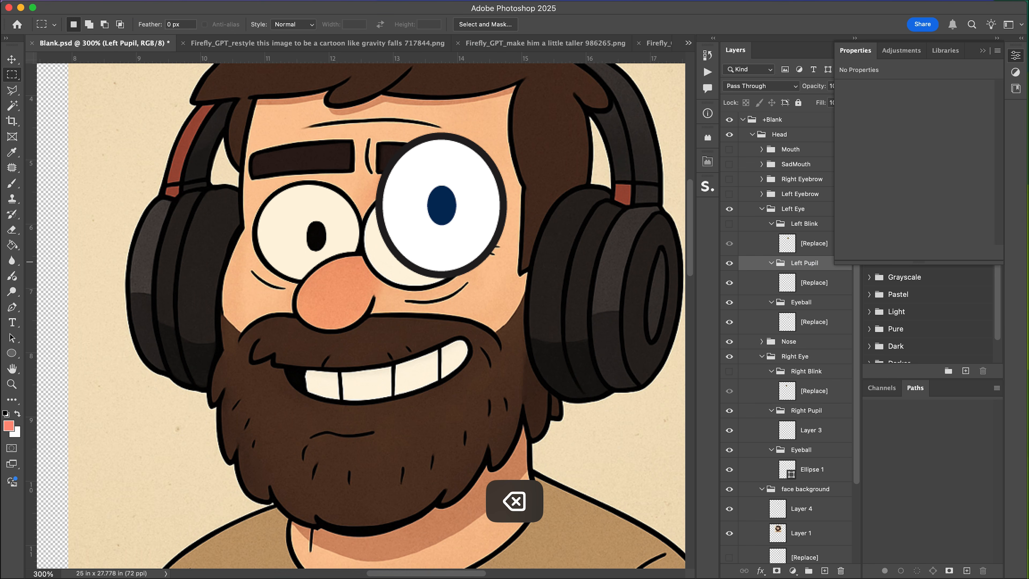
pyautogui.click(771, 262)
pyautogui.click(771, 277)
pyautogui.moveTo(728, 277); pyautogui.dragTo(728, 263)
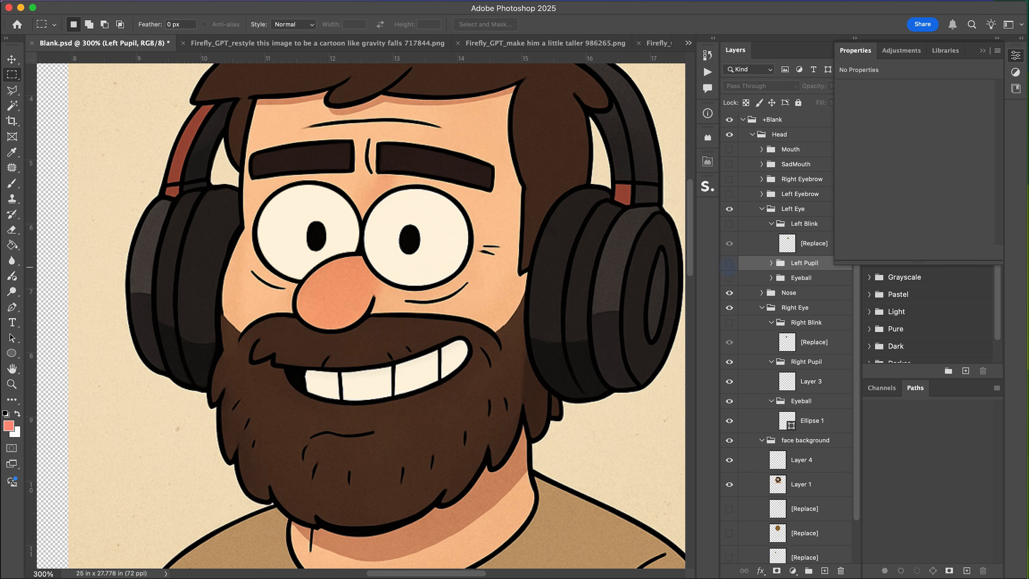
# Move the copied eye layer into the Left Pupil group and show that group.
pyautogui.click(771, 263)
pyautogui.moveTo(801, 484); pyautogui.dragTo(801, 272)
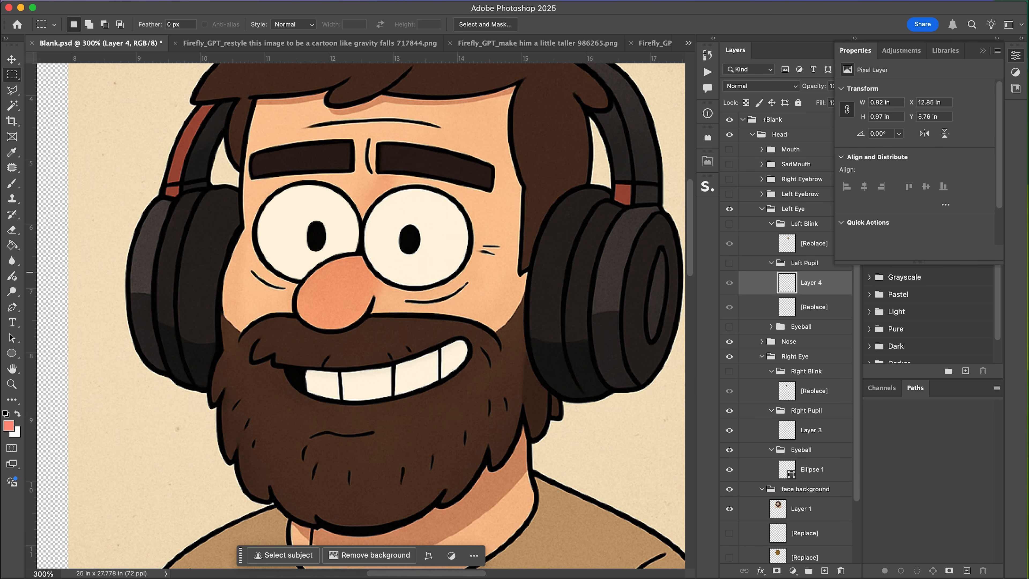
pyautogui.click(728, 262)
# Remove the white around the pupil on the copied eye layer with the Magic Wand, keeping only the pupil.
pyautogui.press('w')
pyautogui.click(428, 221)
pyautogui.press('BackSpace')
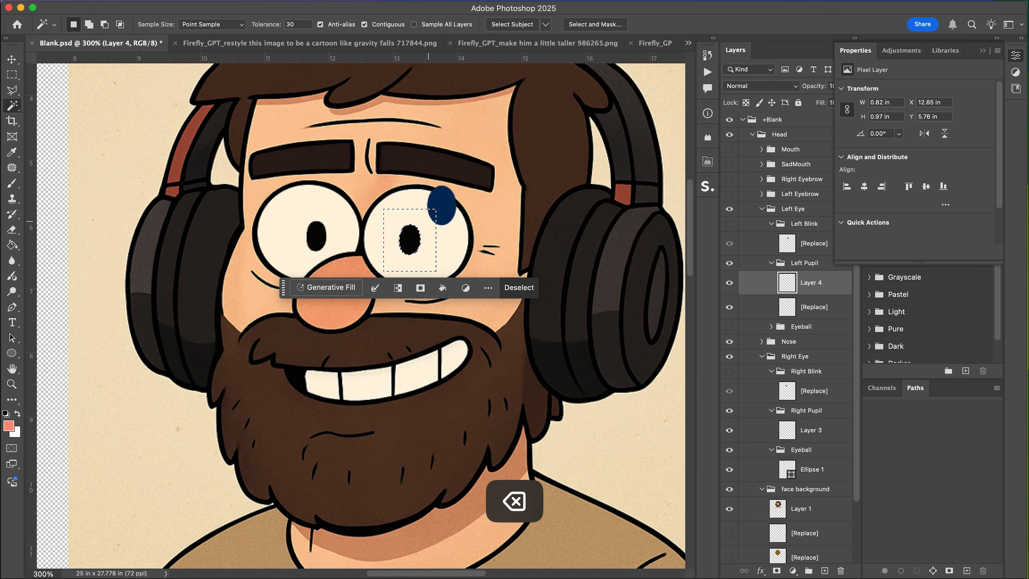
pyautogui.press('super+d')
pyautogui.press('BackSpace')
# In the Left Eye's Eyeball group, hide the original artwork and draw an ellipse about 124 by 117 px over the left eye.
pyautogui.click(729, 302)
pyautogui.click(770, 302)
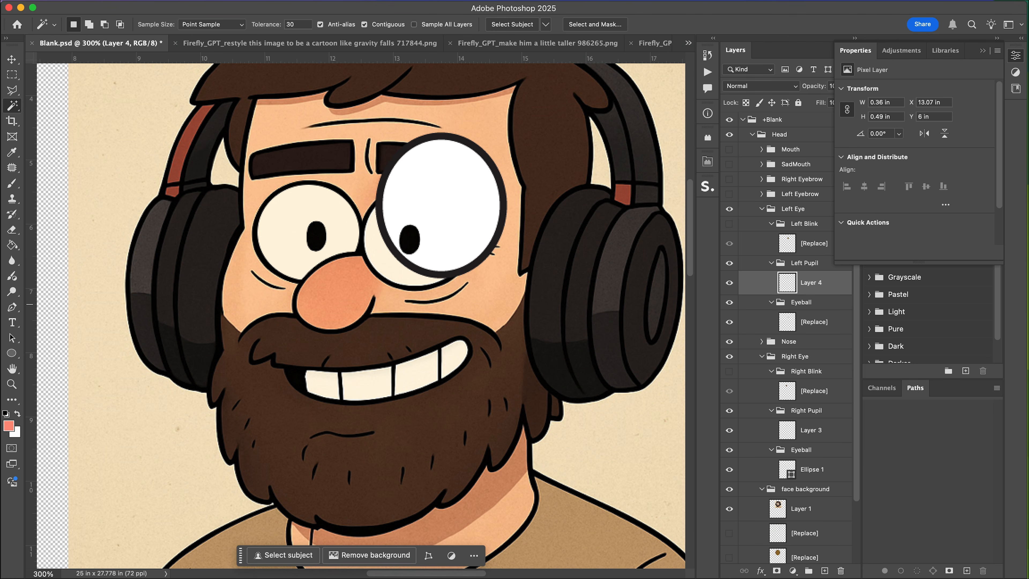
pyautogui.click(801, 322)
pyautogui.click(729, 322)
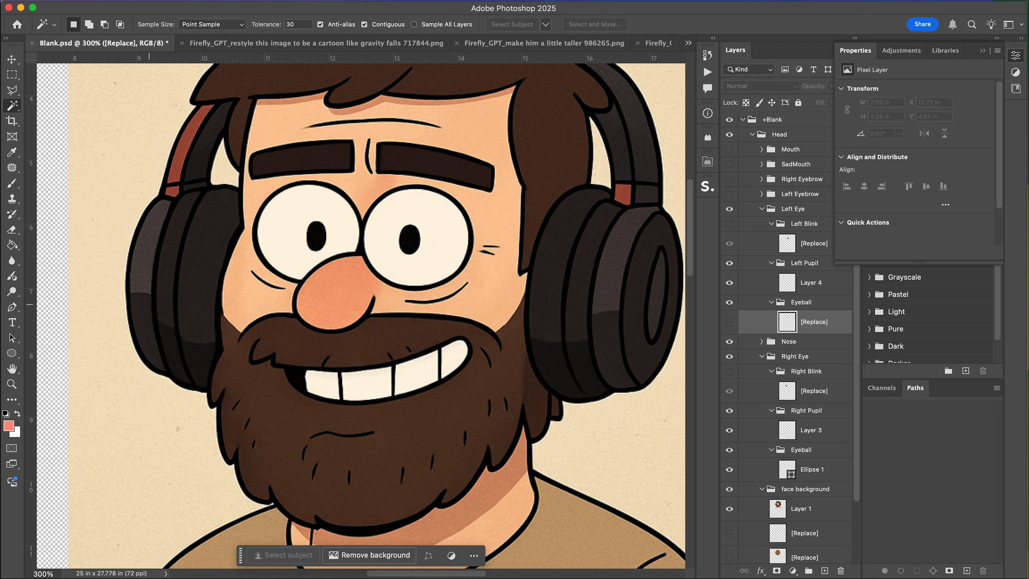
pyautogui.press('u')
pyautogui.moveTo(364, 186); pyautogui.dragTo(471, 288)
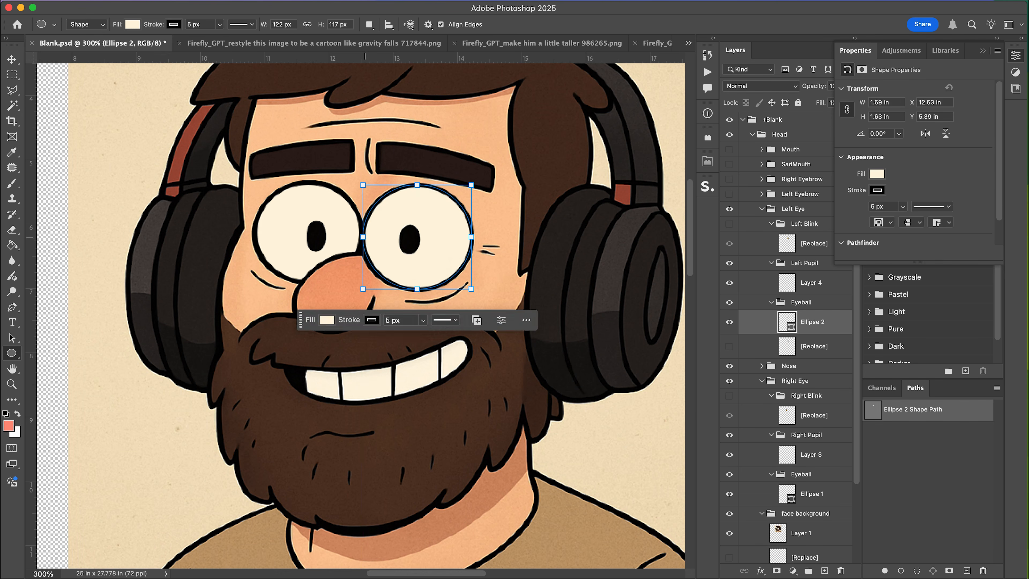
pyautogui.moveTo(363, 237); pyautogui.dragTo(361, 237)
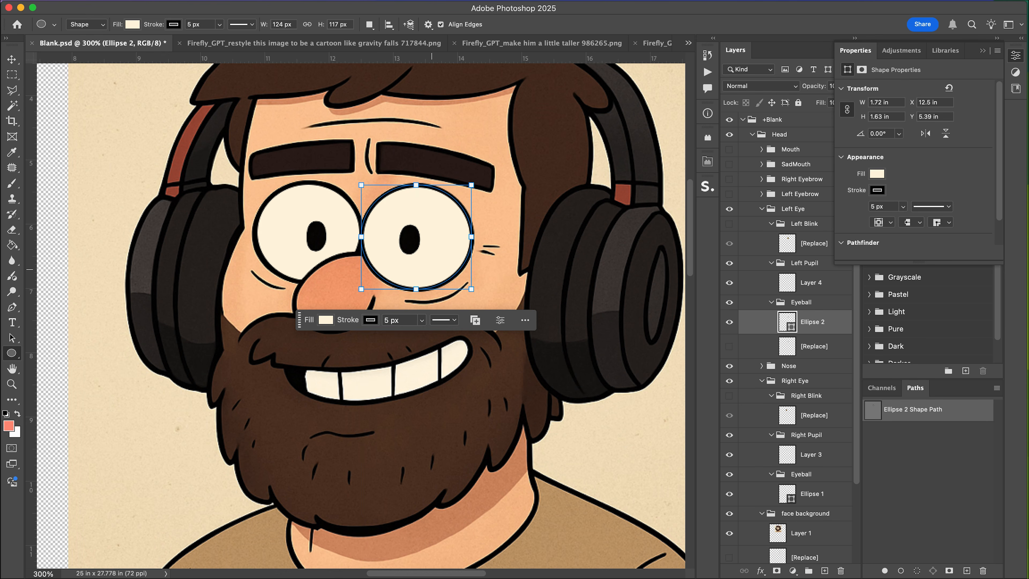
# Delete the original eyeball artwork in the Left Eye group and save the document.
pyautogui.press('v')
pyautogui.click(813, 346)
pyautogui.click(729, 346)
pyautogui.press('BackSpace')
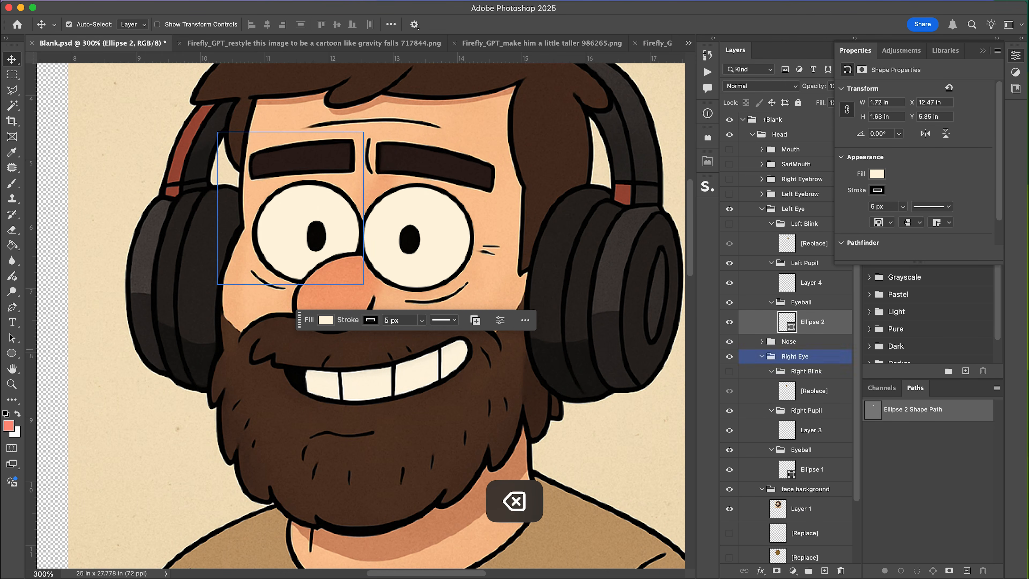
pyautogui.press('super+s')
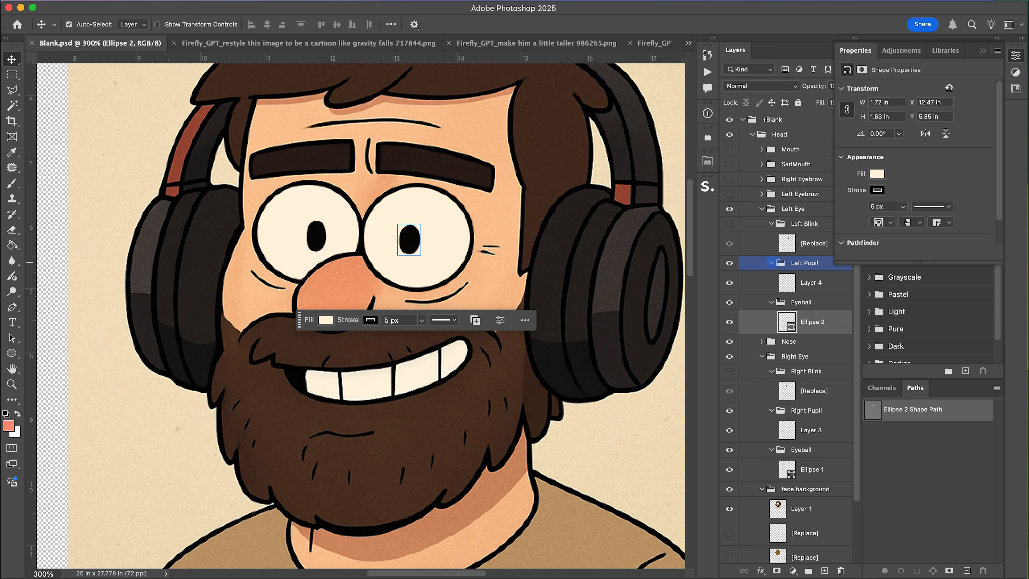
# Duplicate the right eyeball ellipse into the Right Blink group and delete the original blink artwork.
pyautogui.click(771, 262)
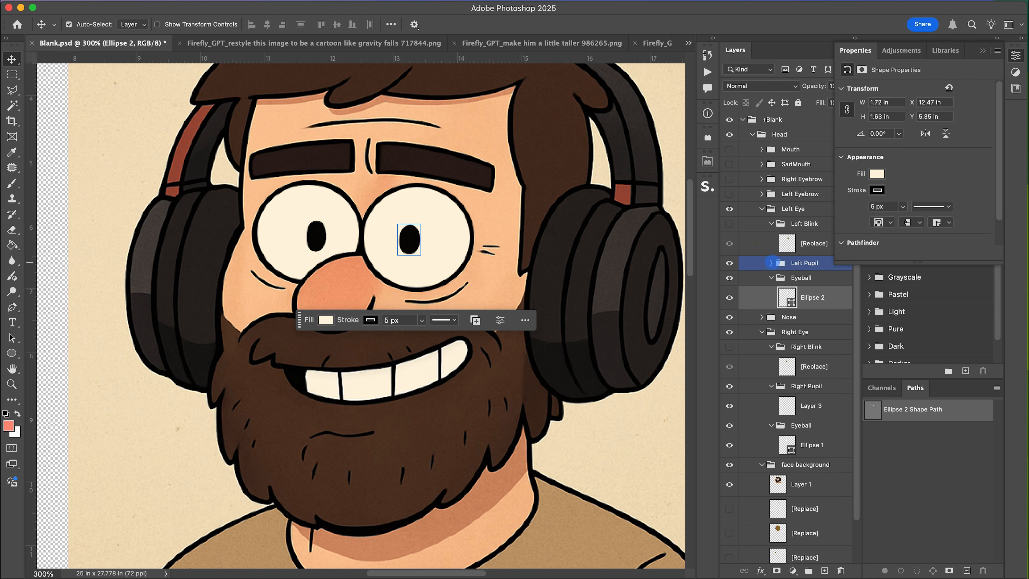
pyautogui.click(778, 277)
pyautogui.doubleClick(770, 281)
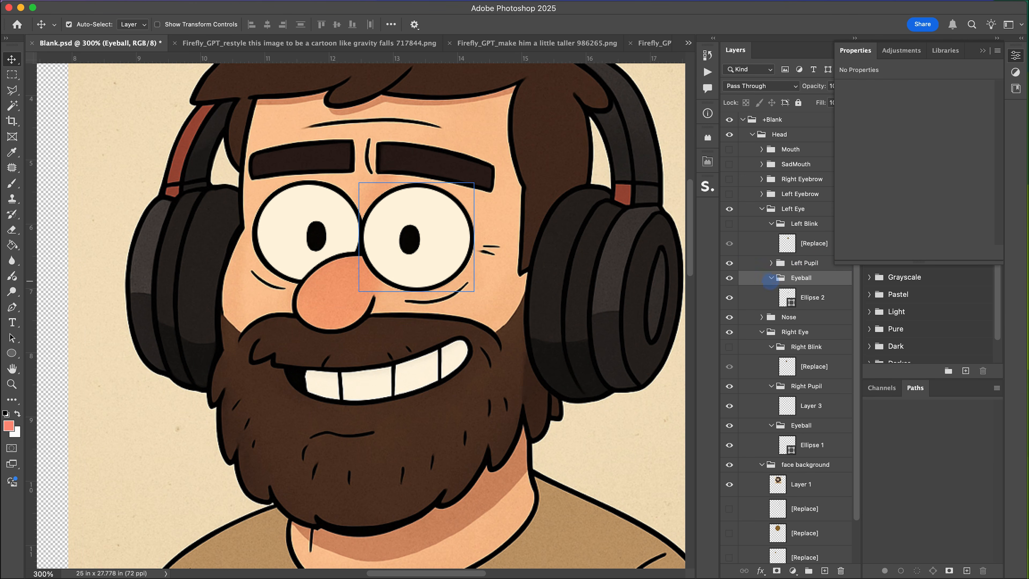
pyautogui.click(729, 366)
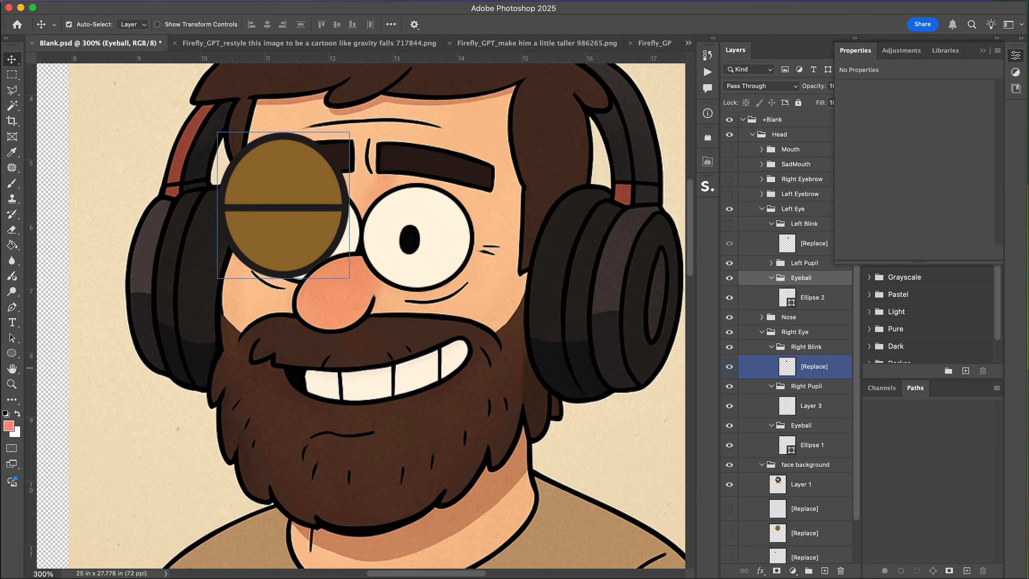
pyautogui.click(771, 386)
pyautogui.click(811, 420)
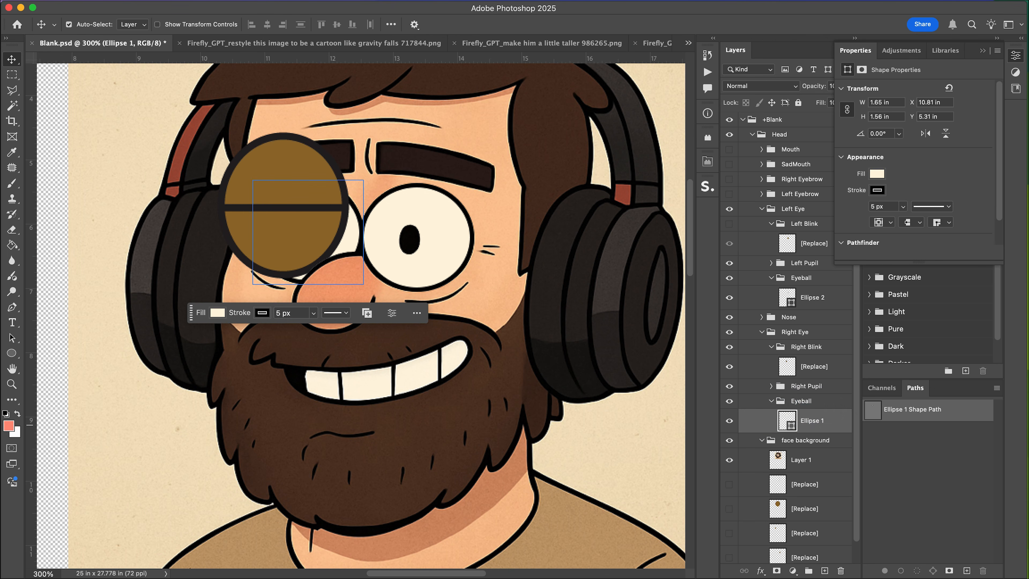
pyautogui.press('super')
pyautogui.press('super+j')
pyautogui.moveTo(811, 421); pyautogui.dragTo(810, 362)
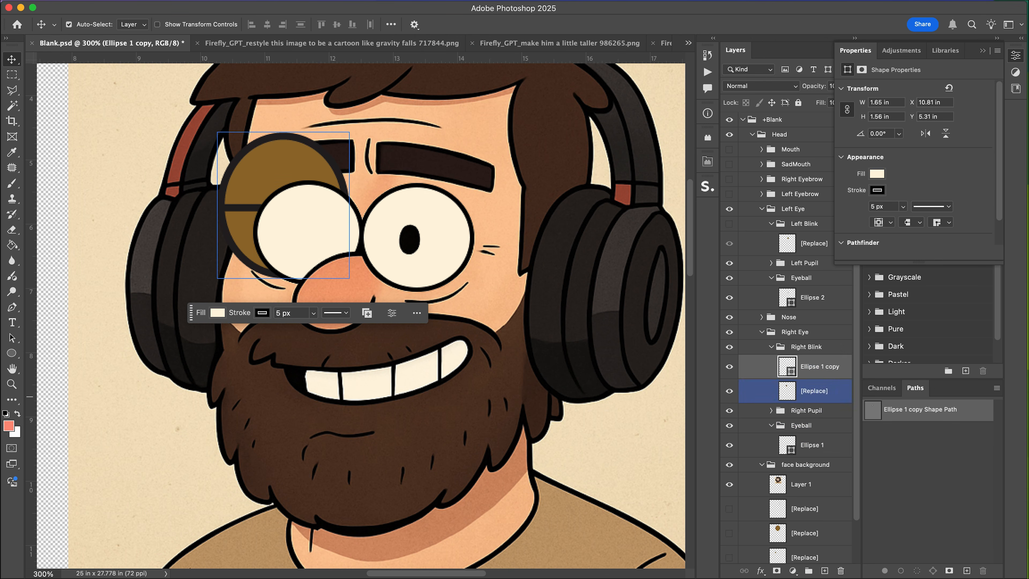
pyautogui.click(814, 390)
pyautogui.press('BackSpace')
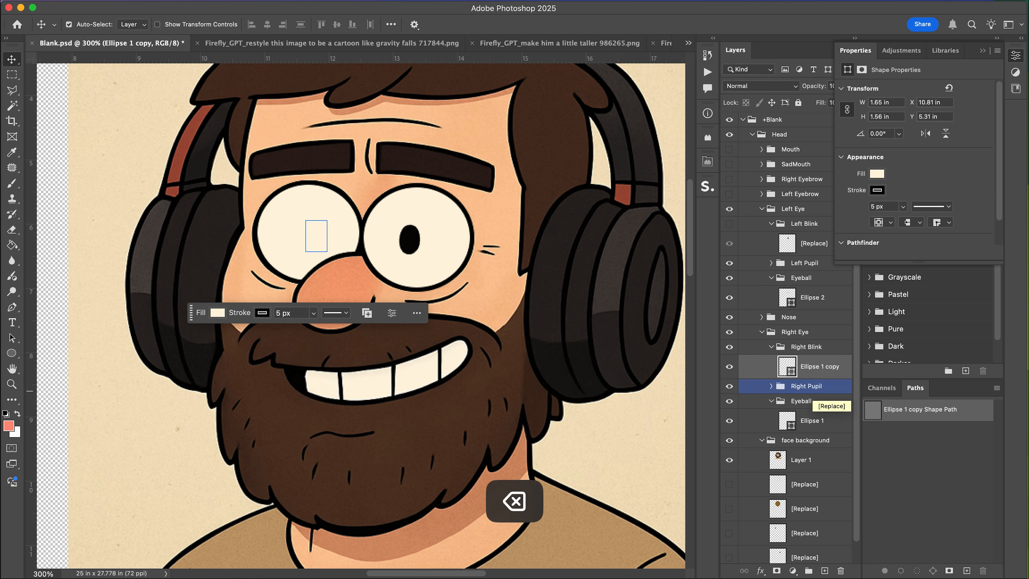
# Fill the right blink ellipse with a skin colour sampled from the face.
pyautogui.press('i')
pyautogui.press('v')
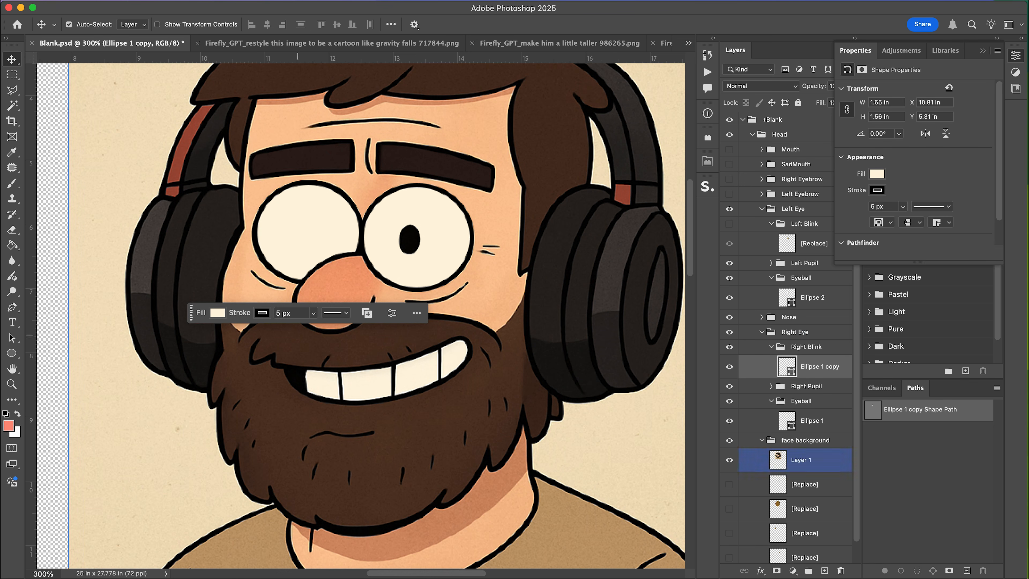
pyautogui.click(217, 312)
pyautogui.click(349, 336)
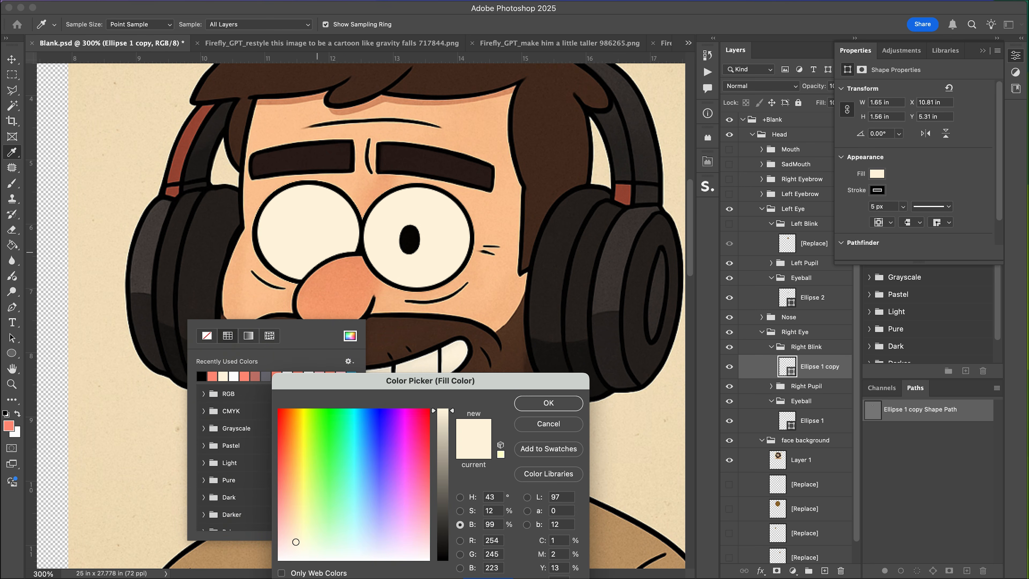
pyautogui.click(252, 250)
pyautogui.click(548, 403)
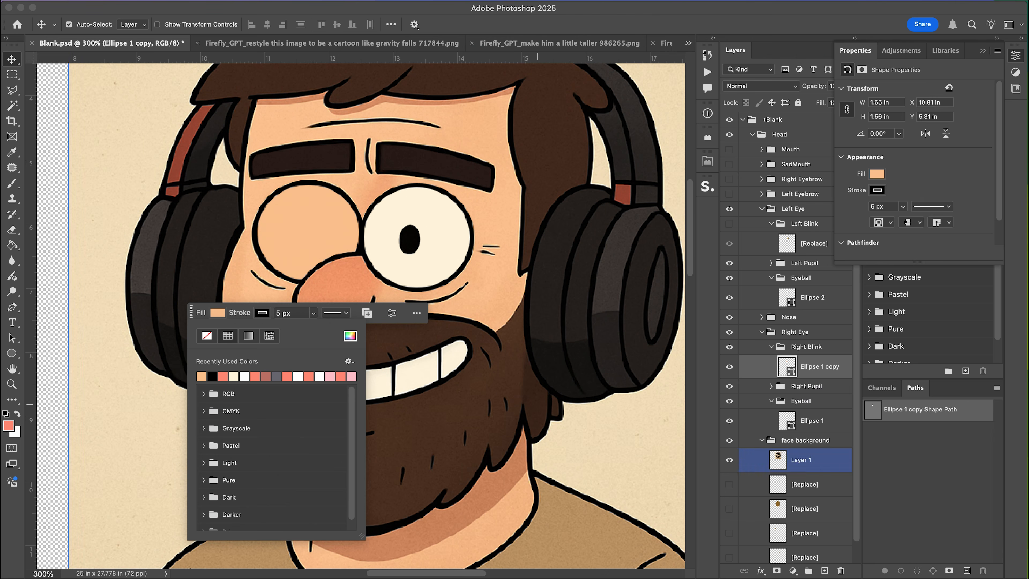
# Duplicate the left eyeball ellipse into the Left Blink group and delete the original blink artwork.
pyautogui.click(812, 300)
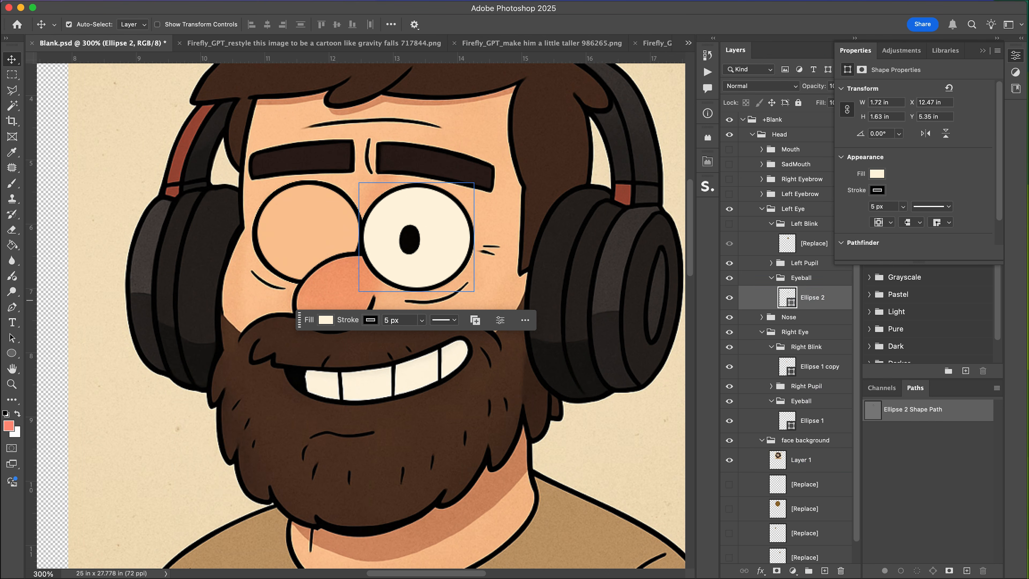
pyautogui.press('super+j')
pyautogui.moveTo(812, 301); pyautogui.dragTo(814, 238)
pyautogui.click(729, 224)
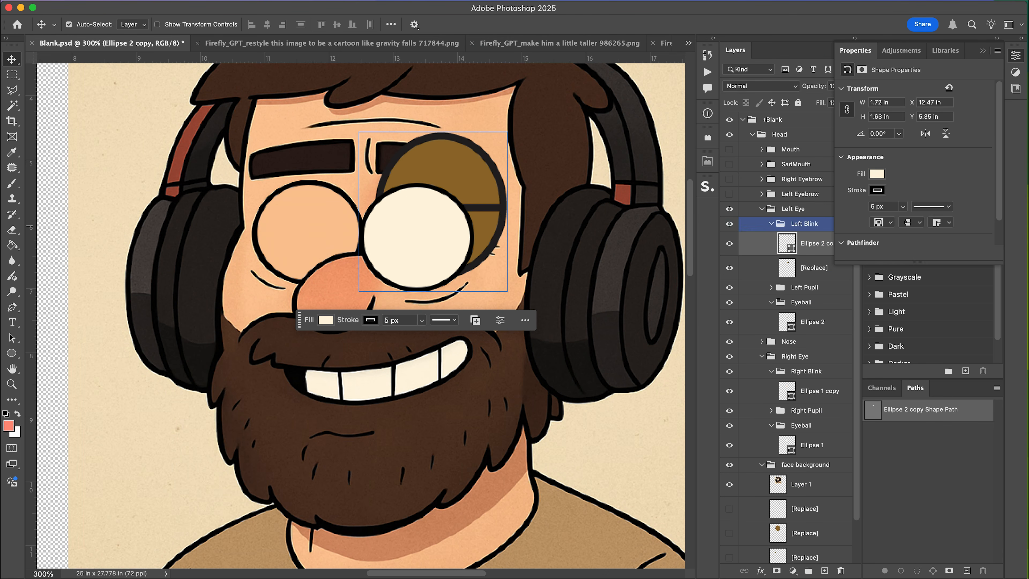
pyautogui.press('BackSpace')
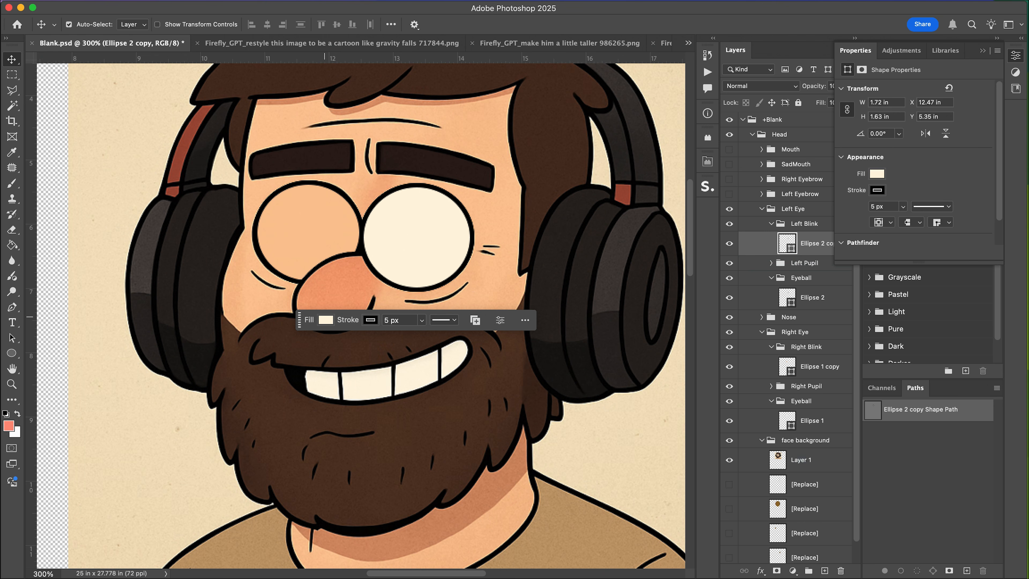
# Fill the left blink ellipse with the same skin colour and save the document.
pyautogui.click(325, 319)
pyautogui.click(310, 383)
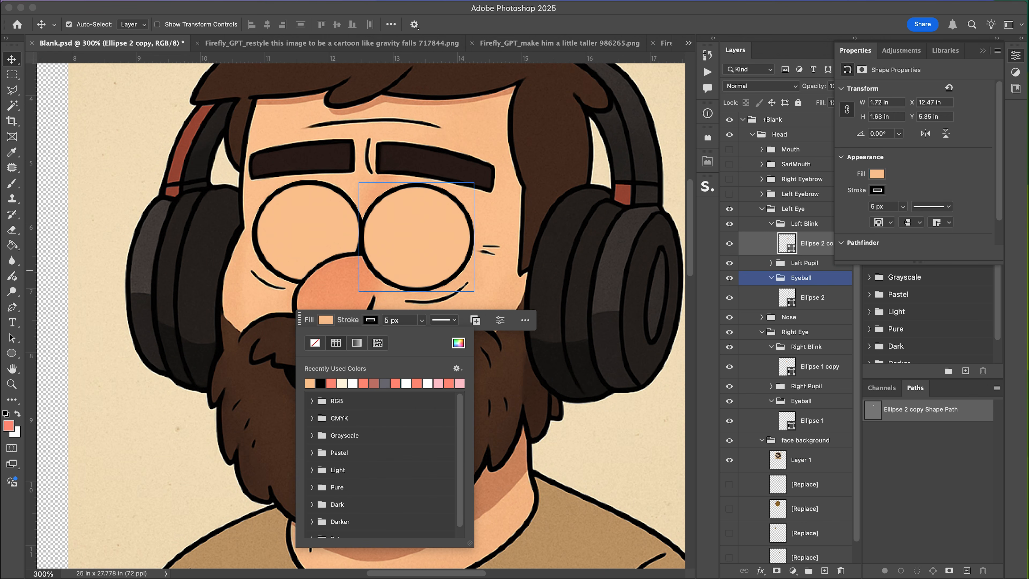
pyautogui.click(804, 264)
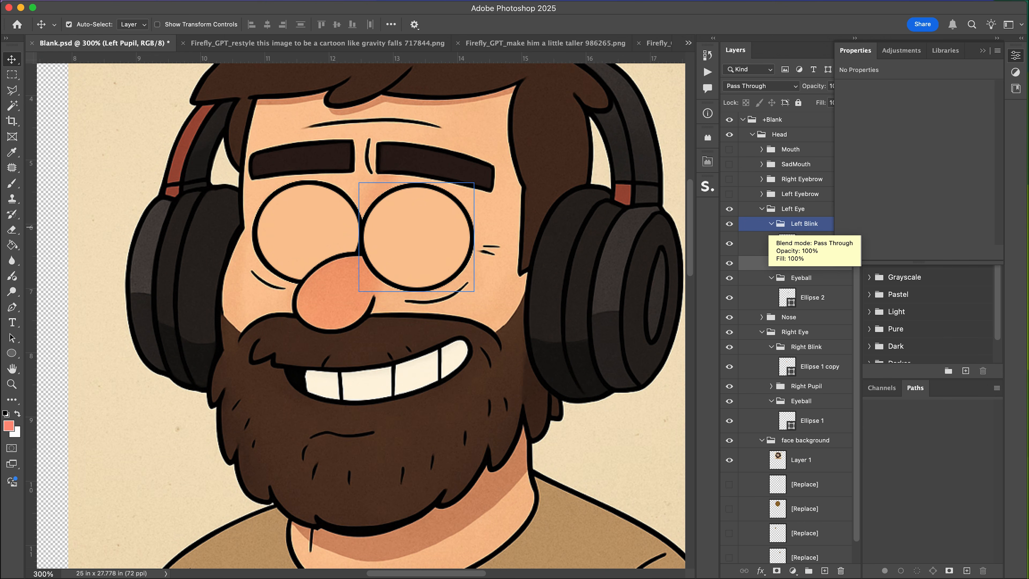
pyautogui.click(771, 223)
pyautogui.click(770, 253)
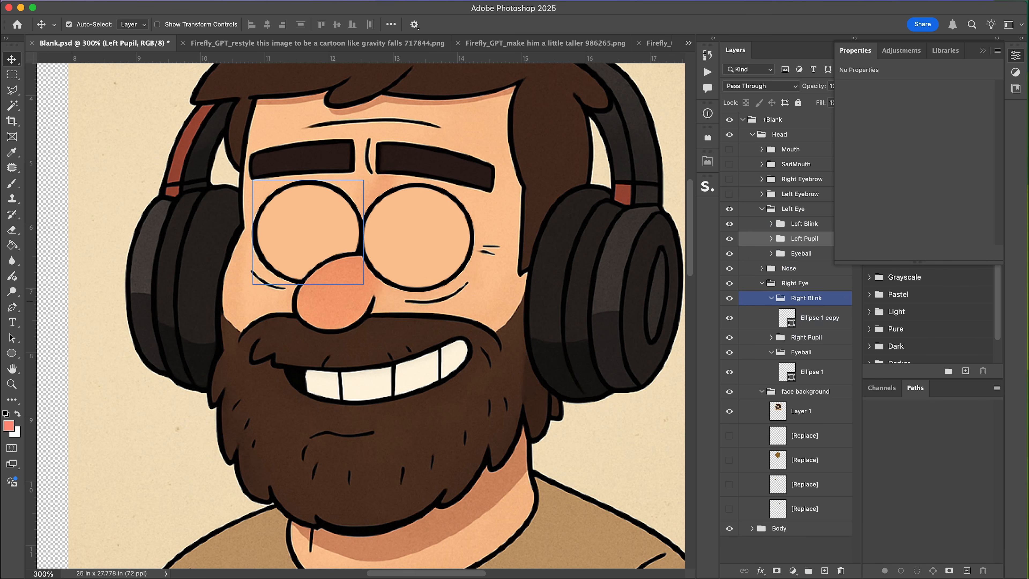
pyautogui.click(770, 297)
pyautogui.press('super+s')
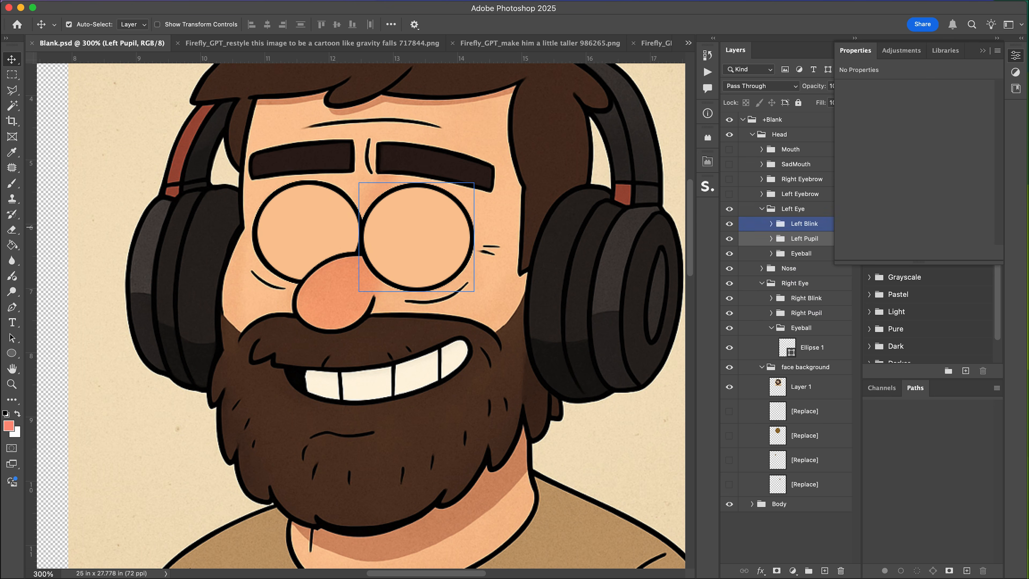
# Draw a 5 px black line about 1.65 in long across the left blink ellipse as a closed eyelid.
pyautogui.click(770, 223)
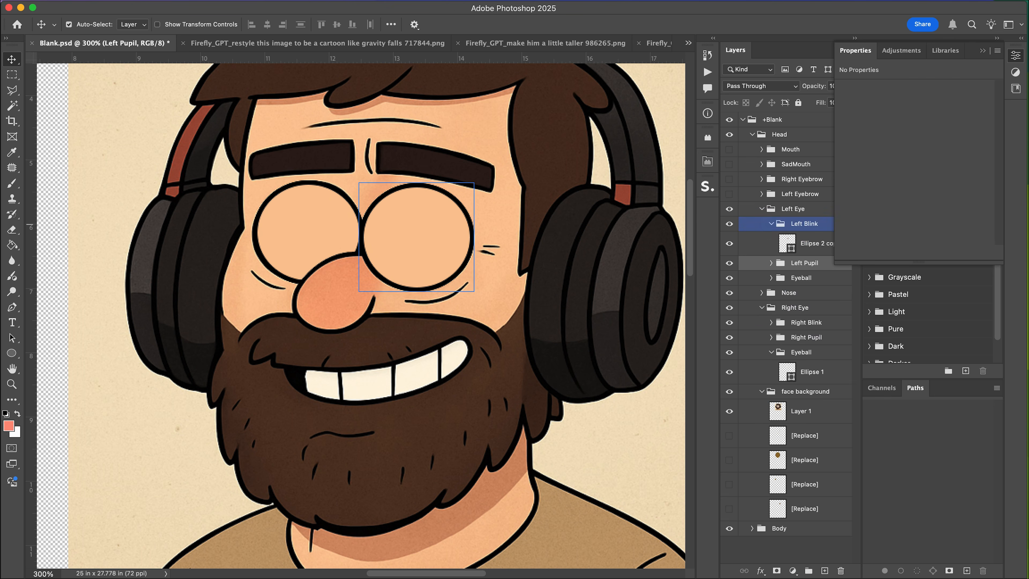
pyautogui.press('i')
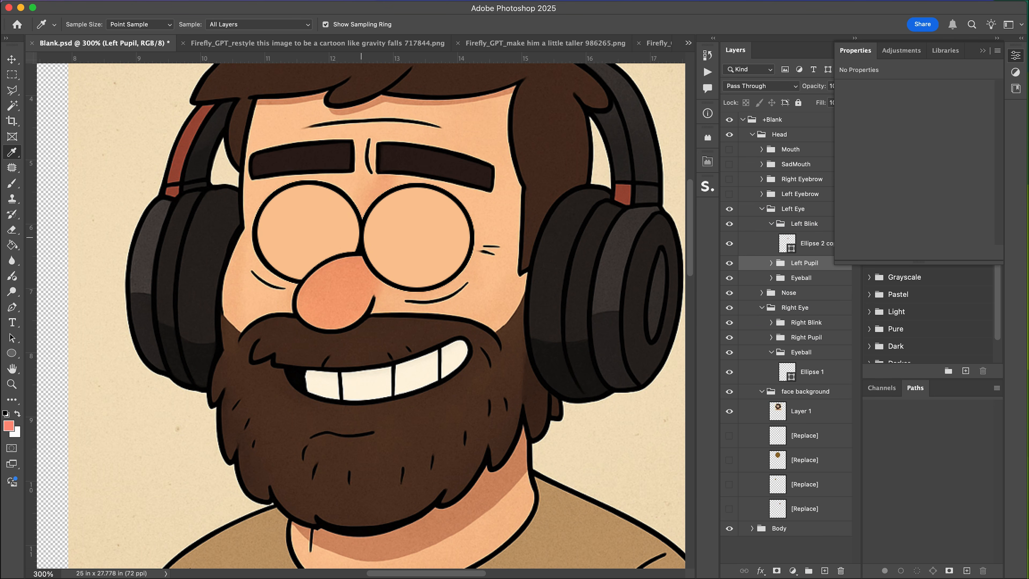
pyautogui.rightClick(11, 353)
pyautogui.click(48, 401)
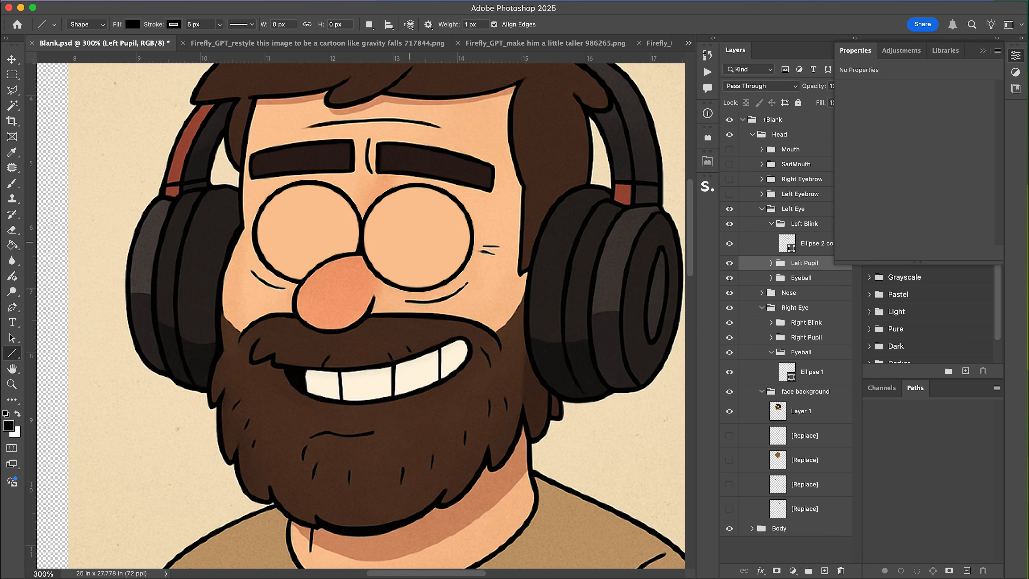
pyautogui.click(815, 243)
pyautogui.moveTo(363, 229); pyautogui.dragTo(471, 246)
pyautogui.press('v')
pyautogui.hotkey('shift', 'Down')
pyautogui.press('super+t')
pyautogui.press('Return')
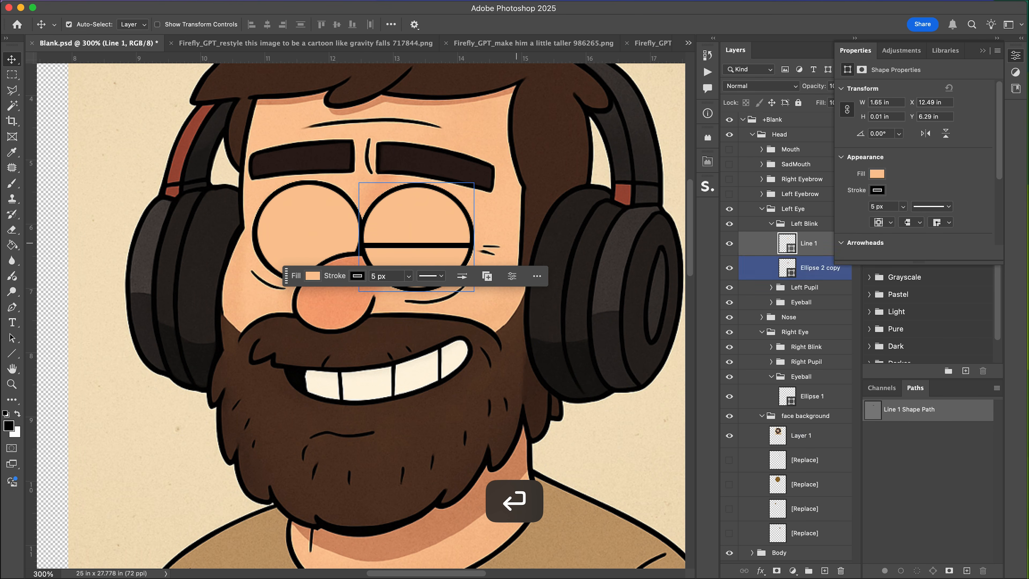
# Nudge the left blink line slightly upward.
pyautogui.click(771, 346)
pyautogui.click(818, 366)
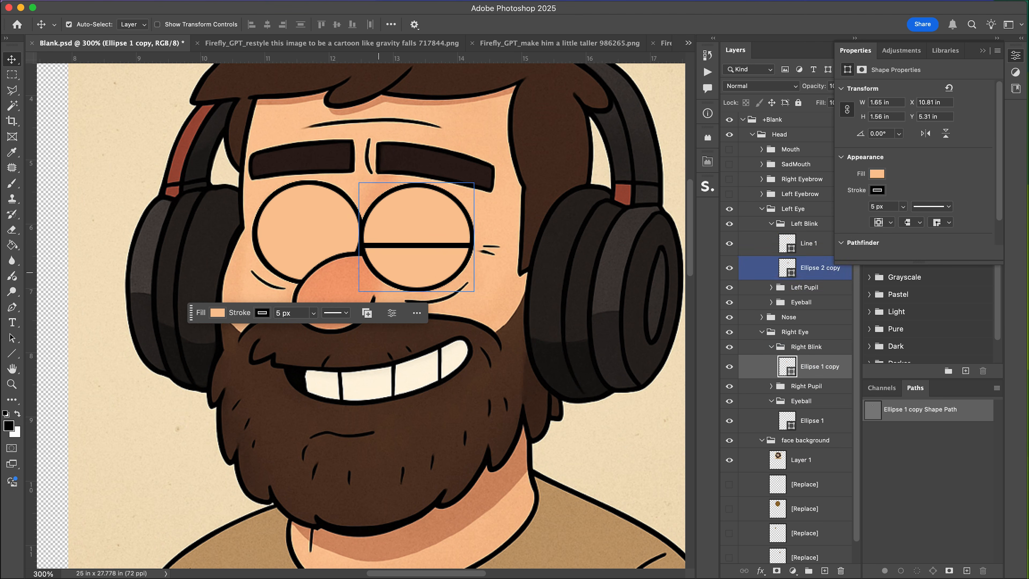
pyautogui.click(806, 238)
pyautogui.press('Up')
pyautogui.press('Up')
pyautogui.press('Up')
pyautogui.press('Up')
pyautogui.press('Up')
pyautogui.press('Up')
pyautogui.press('Right')
pyautogui.press('Right')
pyautogui.press('Right')
pyautogui.press('Left')
# Draw a matching eyelid line across the right blink ellipse, nudge it up, and save the document.
pyautogui.click(289, 246)
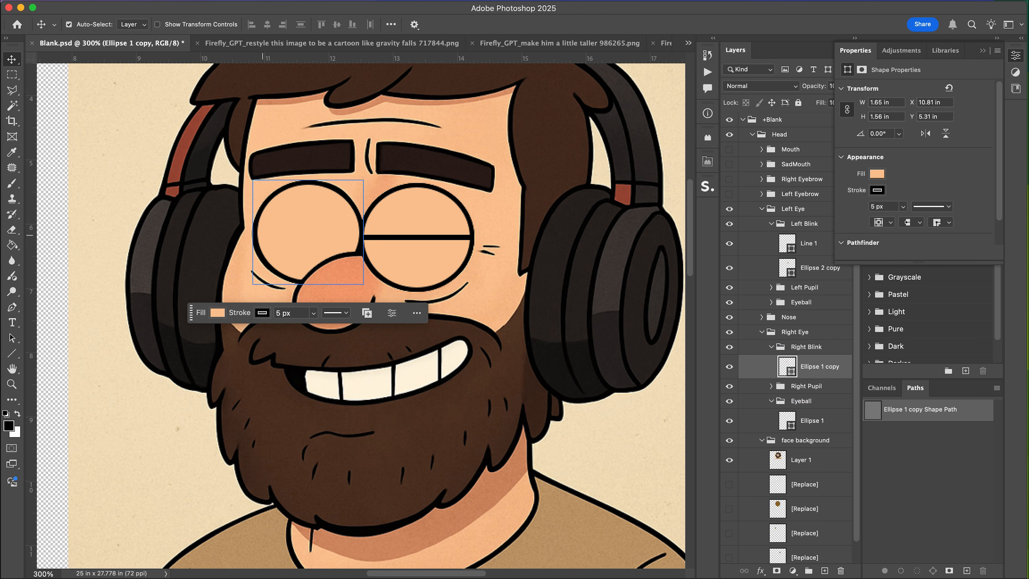
pyautogui.click(12, 353)
pyautogui.moveTo(256, 240); pyautogui.dragTo(360, 239)
pyautogui.press('v')
pyautogui.press('Up')
pyautogui.press('Up')
pyautogui.press('Up')
pyautogui.press('Up')
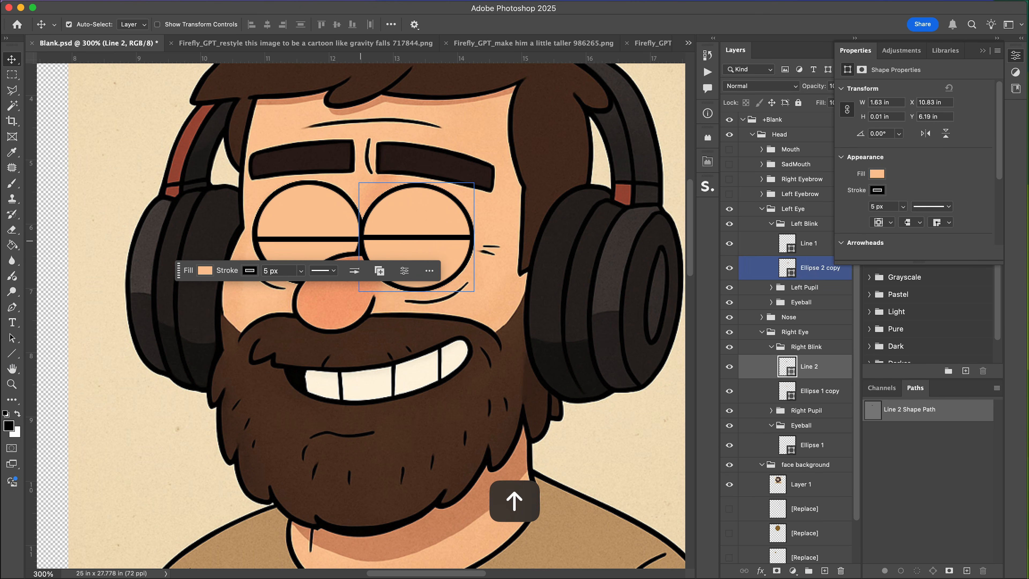
pyautogui.press('super+s')
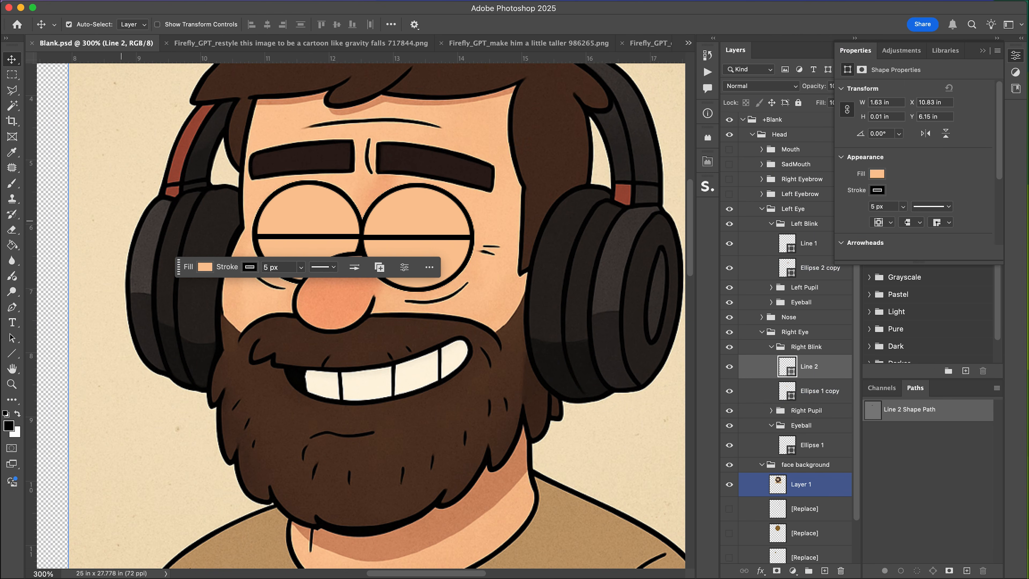
pyautogui.moveTo(178, 267); pyautogui.dragTo(161, 498)
pyautogui.click(762, 208)
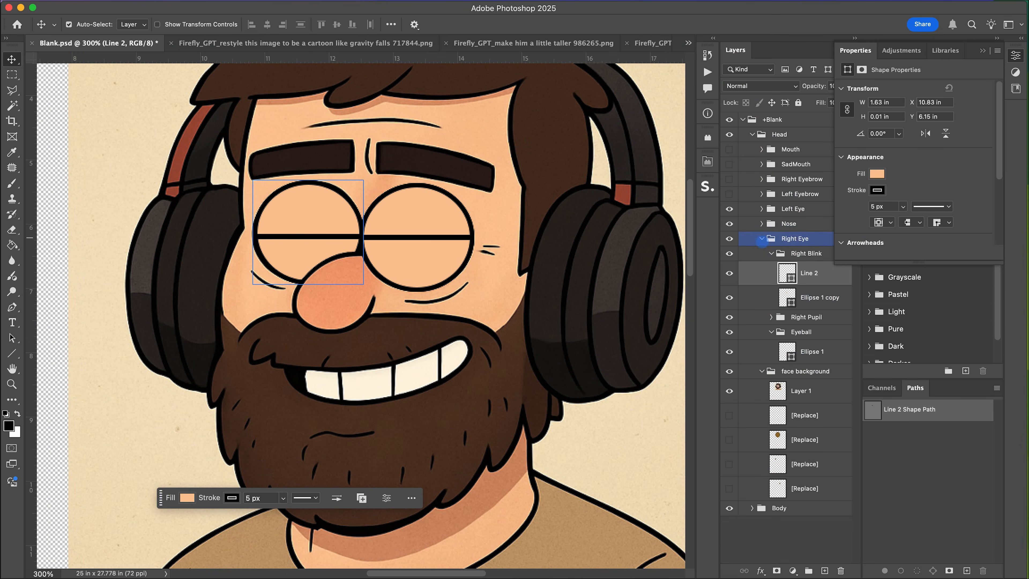
# Collapse the Right Eye group, save the document, and collapse the side panels.
pyautogui.click(761, 238)
pyautogui.press('super+s')
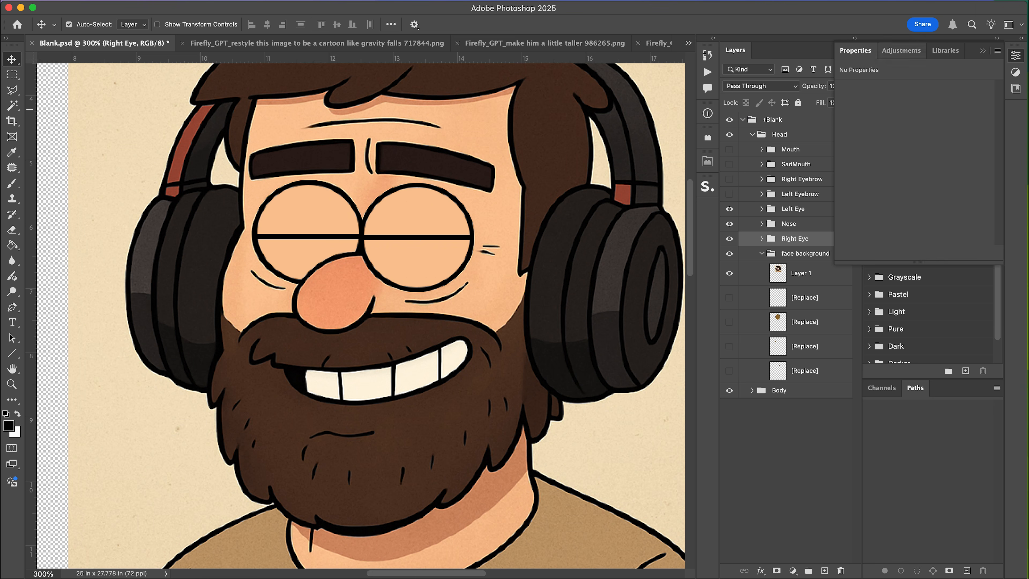
pyautogui.click(982, 51)
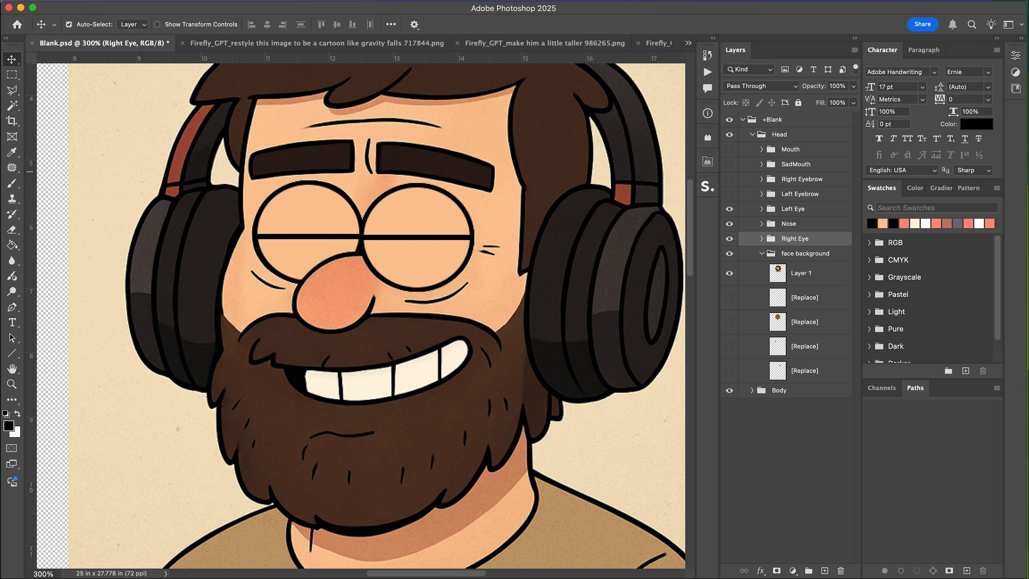
pyautogui.click(997, 38)
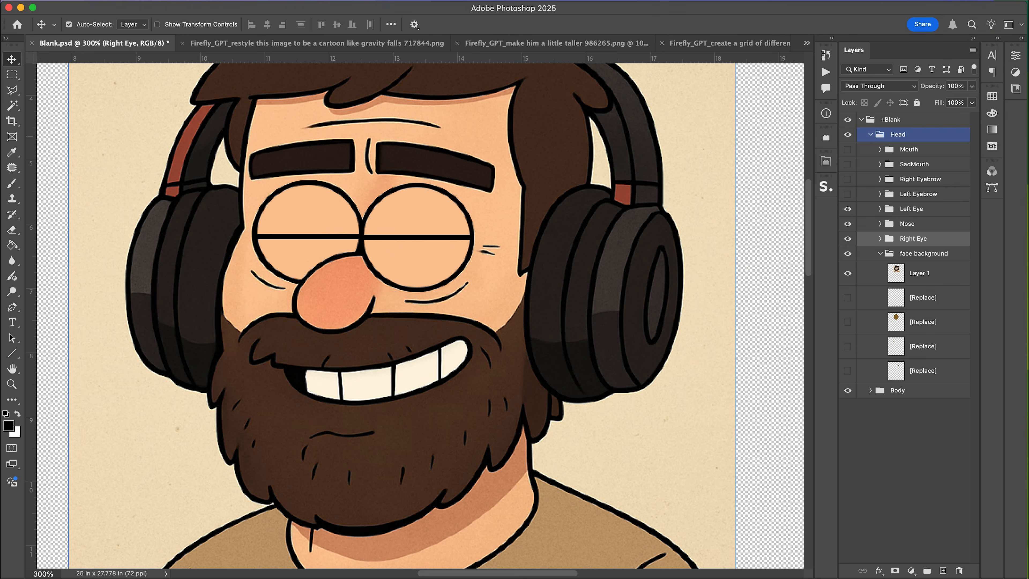
# Select the face background layer and show the eye, nose and eyebrow groups over it.
pyautogui.click(923, 272)
pyautogui.press('l')
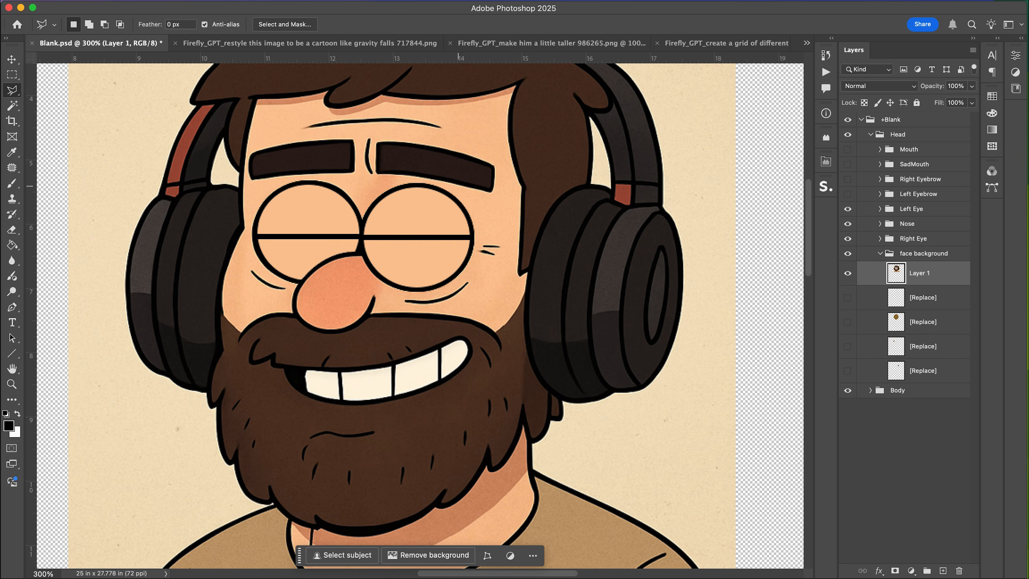
pyautogui.click(847, 209)
pyautogui.click(847, 223)
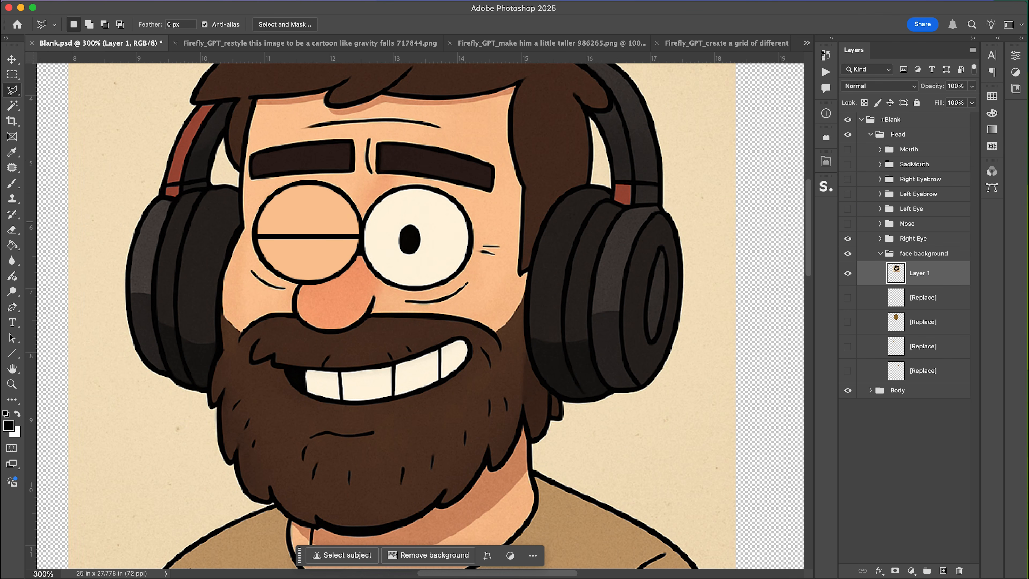
pyautogui.click(847, 238)
pyautogui.click(847, 193)
pyautogui.click(847, 179)
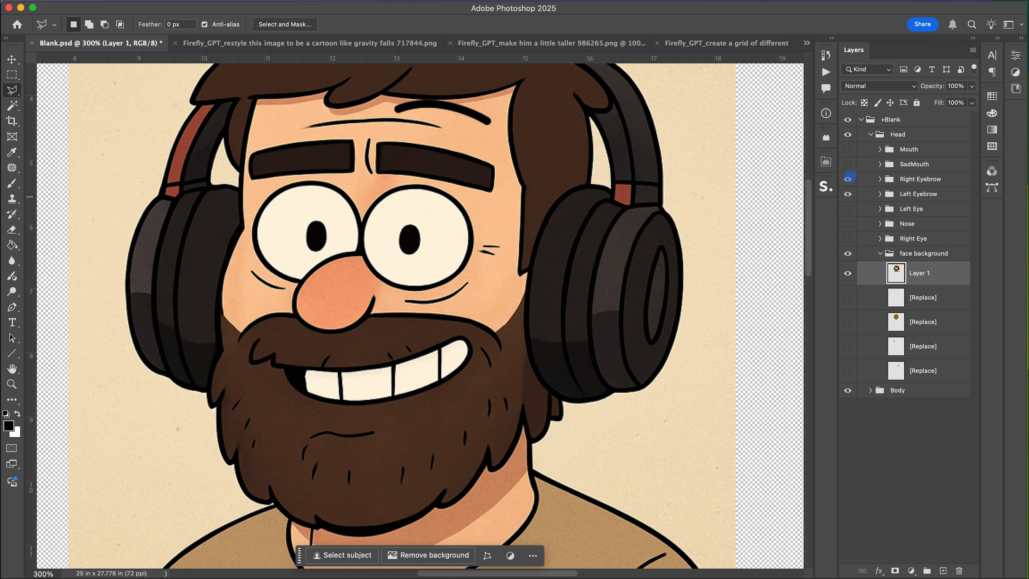
pyautogui.click(847, 178)
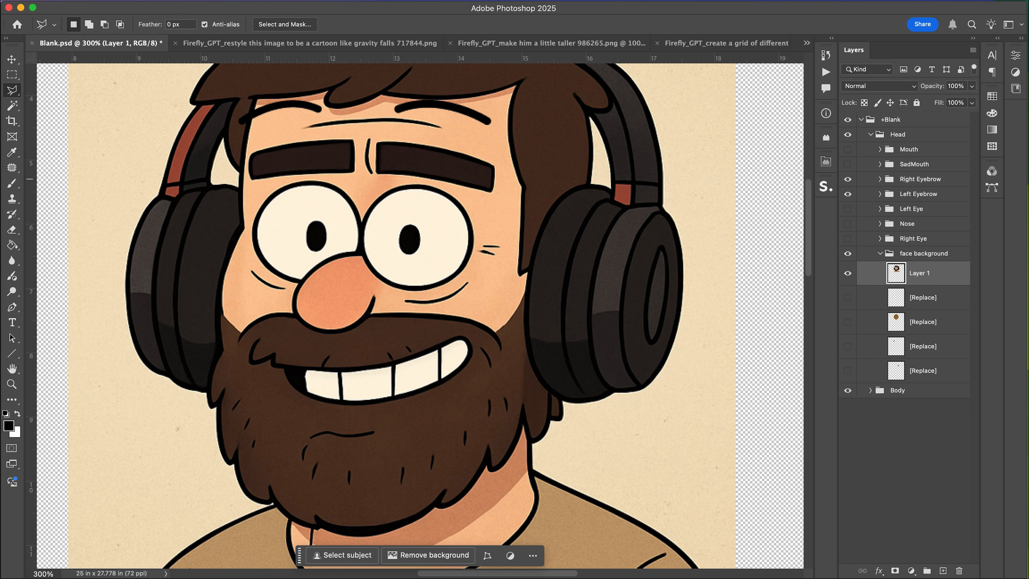
# Lasso the left-hand eyebrow on the face layer and copy it to a new layer.
pyautogui.click(247, 156)
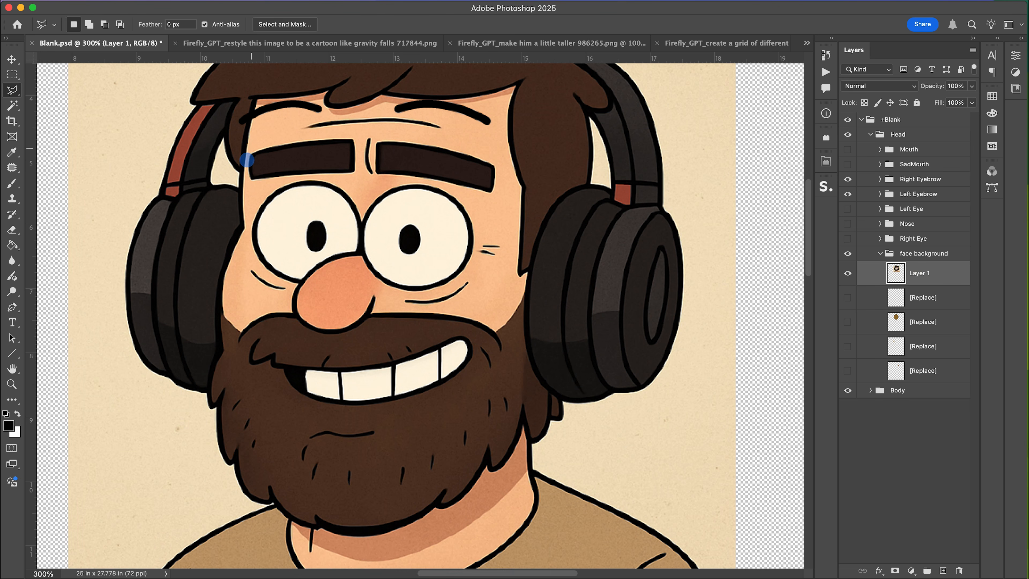
pyautogui.doubleClick(259, 141)
pyautogui.press('super+d')
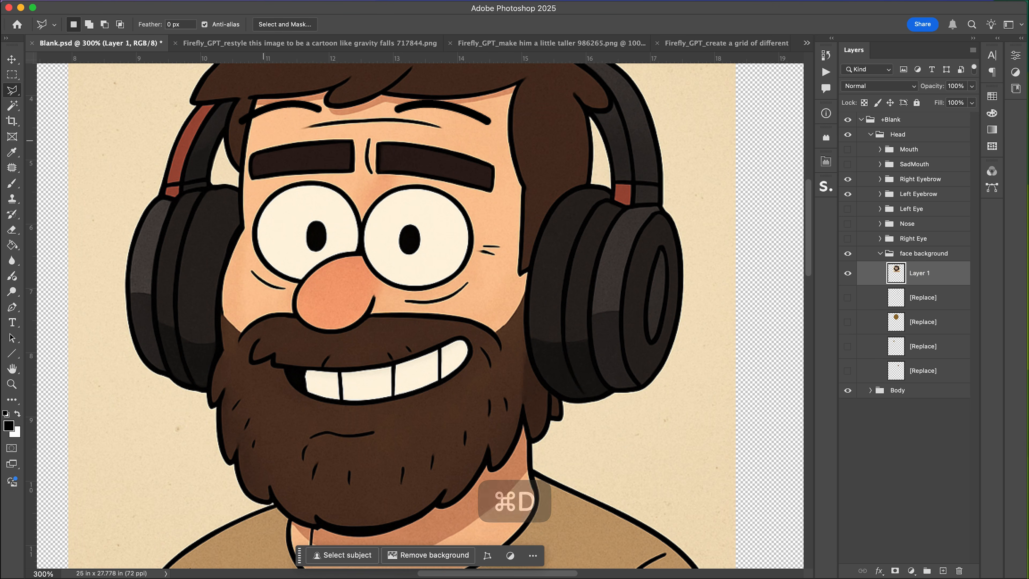
pyautogui.hotkey('shift', 'l')
pyautogui.hotkey('shift', 'l')
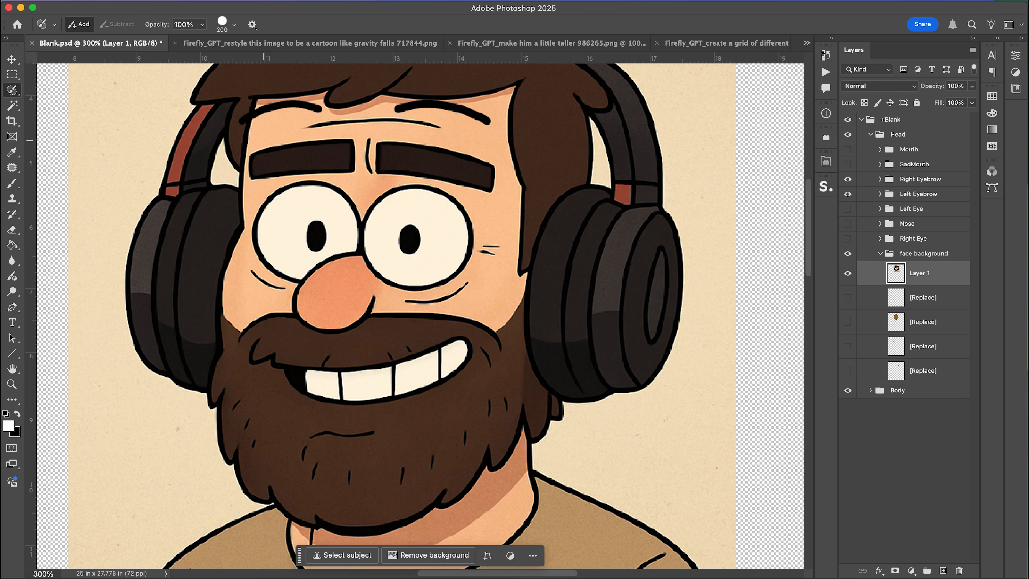
pyautogui.click(251, 151)
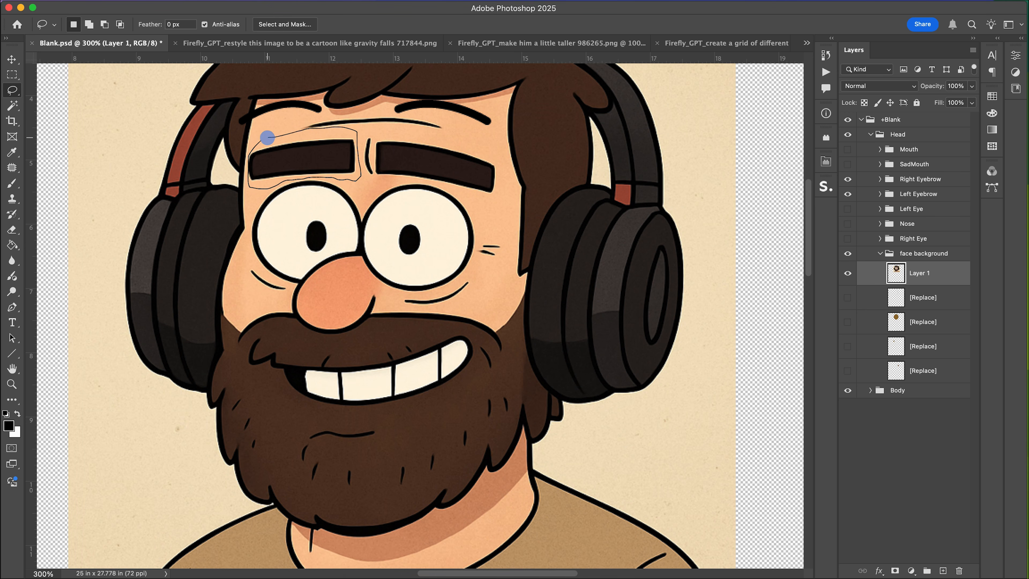
pyautogui.moveTo(267, 136); pyautogui.dragTo(264, 139)
pyautogui.press('super+j')
# Move the copied eyebrow layer into the Right Eyebrow group.
pyautogui.click(848, 178)
pyautogui.click(847, 179)
pyautogui.click(880, 180)
pyautogui.moveTo(919, 297); pyautogui.dragTo(919, 192)
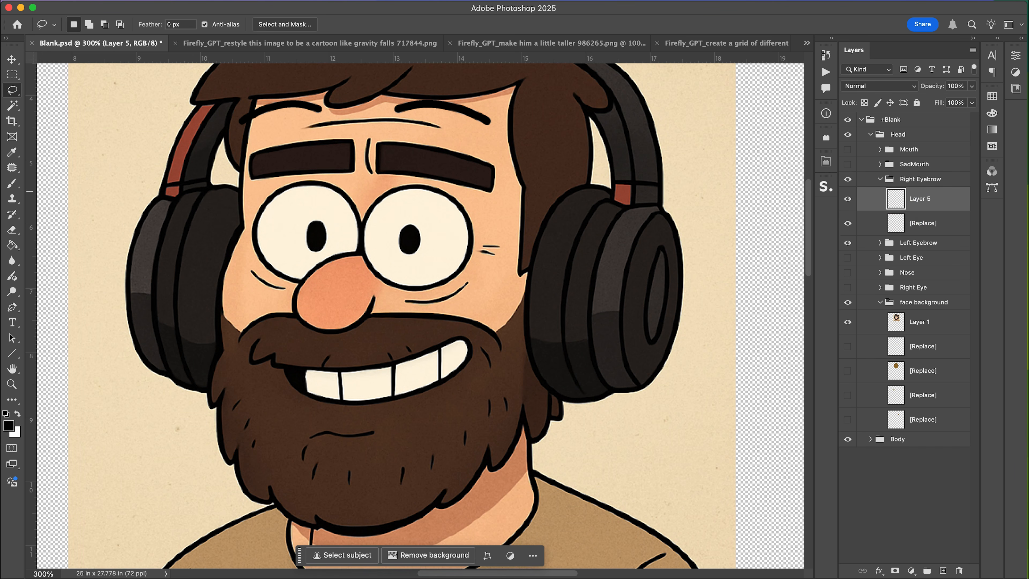
# Delete the Right Eyebrow group's placeholder layer and reselect the face background layer.
pyautogui.press('BackSpace')
pyautogui.press('w')
pyautogui.press('super+shift+d')
pyautogui.press('BackSpace')
pyautogui.press('super+d')
pyautogui.click(918, 299)
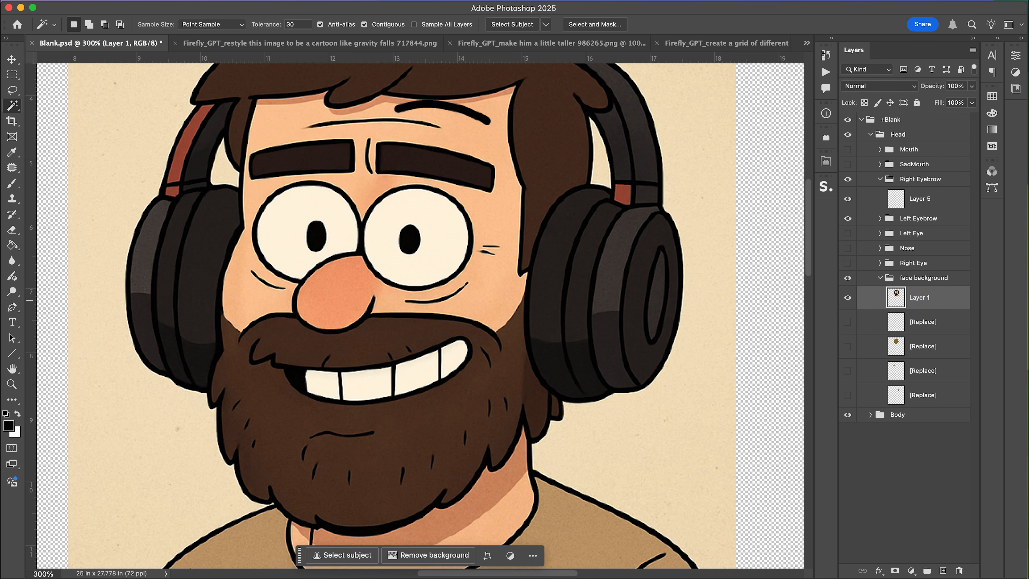
# Lasso the right-hand eyebrow on the face layer and copy it to a new layer.
pyautogui.press('l')
pyautogui.moveTo(375, 136); pyautogui.dragTo(378, 134)
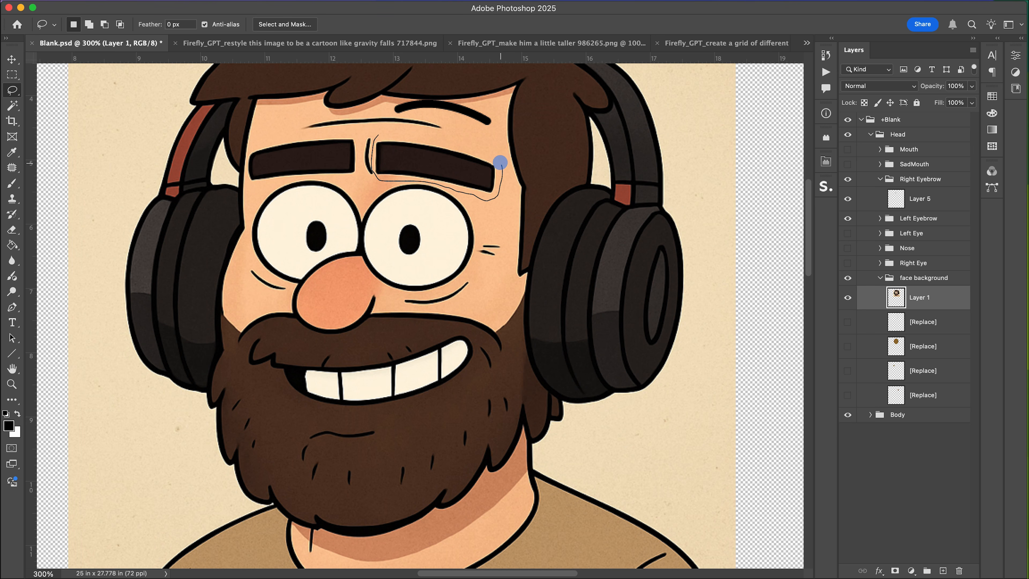
pyautogui.moveTo(398, 131); pyautogui.dragTo(399, 131)
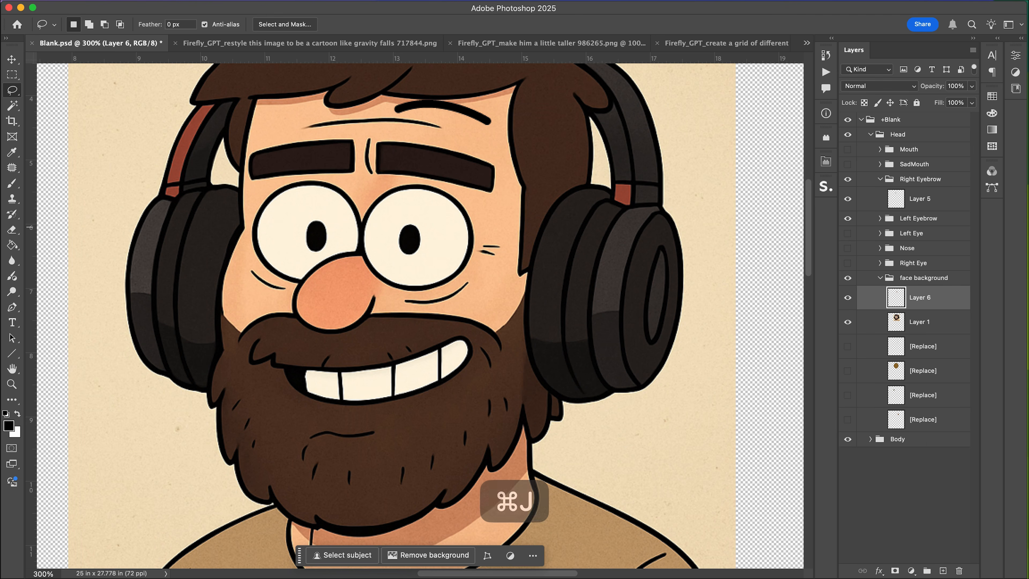
# Move the copied eyebrow into the Left Eyebrow group and delete that group's placeholder layer.
pyautogui.click(880, 219)
pyautogui.moveTo(920, 321); pyautogui.dragTo(920, 229)
pyautogui.click(923, 264)
pyautogui.press('BackSpace')
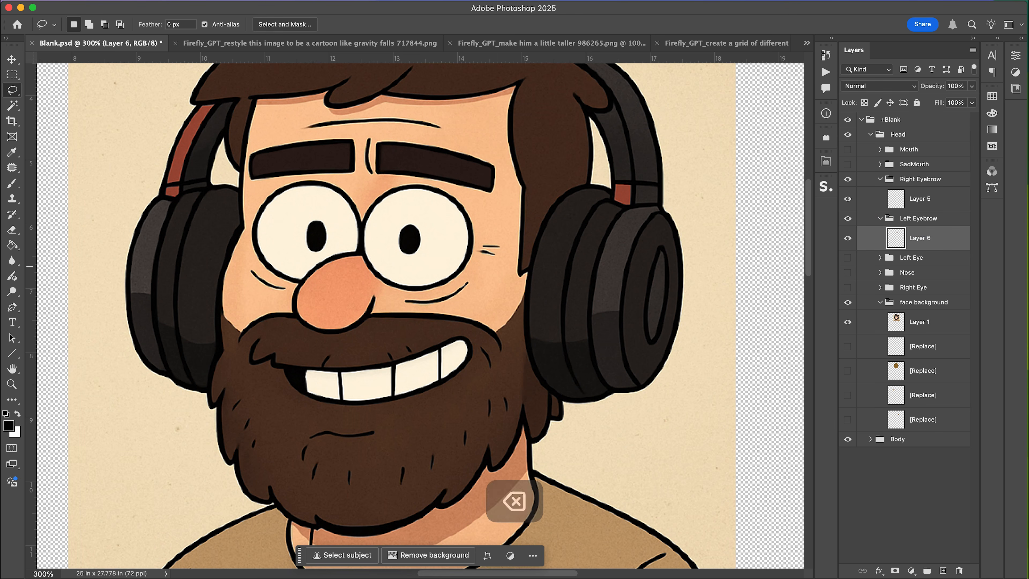
# Delete a Magic Wand selection on the copied eyebrow layer, collapse the Left Eyebrow group, and save.
pyautogui.press('w')
pyautogui.click(457, 143)
pyautogui.press('BackSpace')
pyautogui.press('super+d')
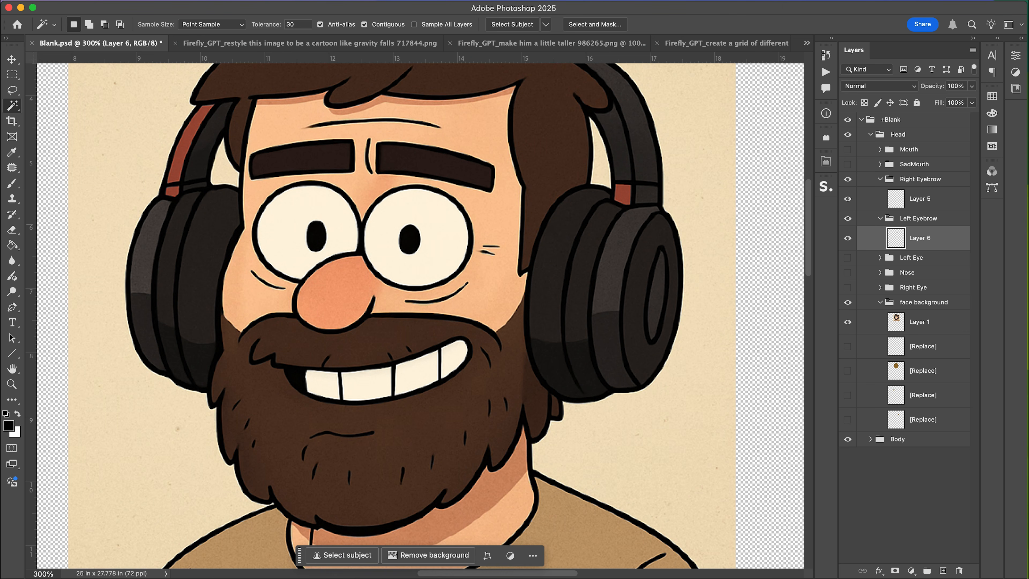
pyautogui.click(879, 214)
pyautogui.press('super+s')
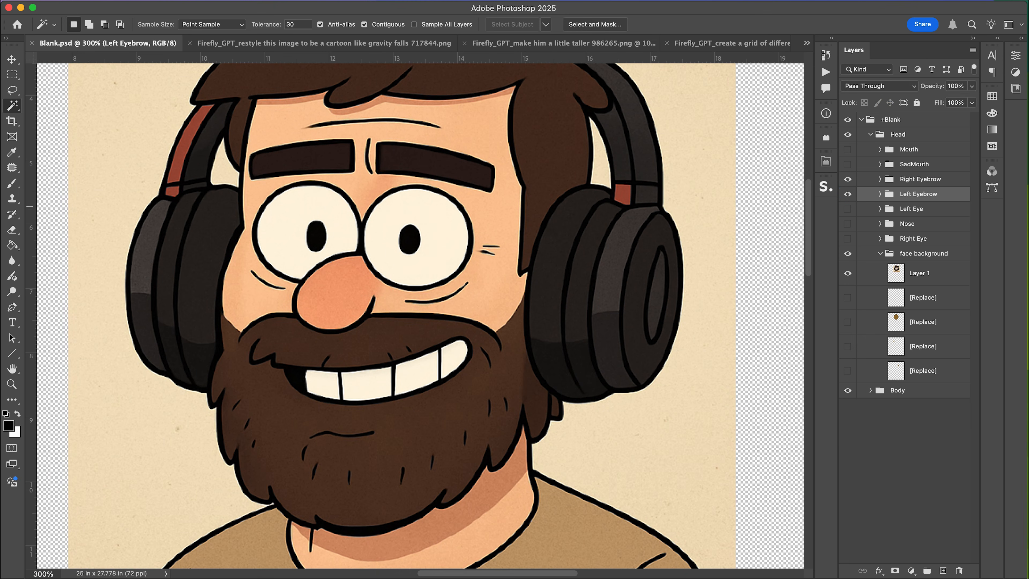
# Hide the feature groups and duplicate the face background's Layer 1.
pyautogui.click(846, 193)
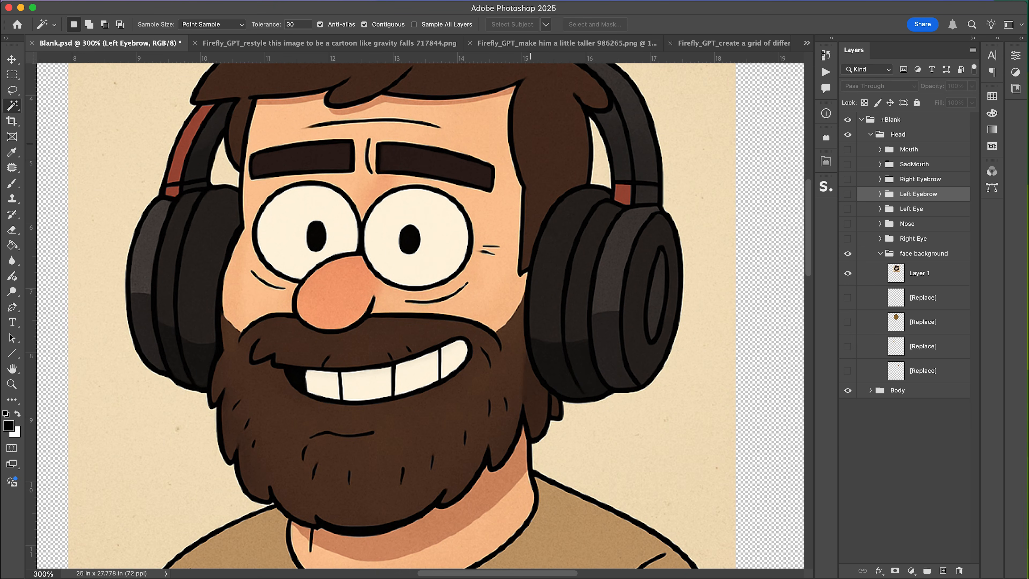
pyautogui.click(920, 272)
pyautogui.press('super+j')
# Delete the four [Replace] placeholder layers in the face background group.
pyautogui.click(921, 325)
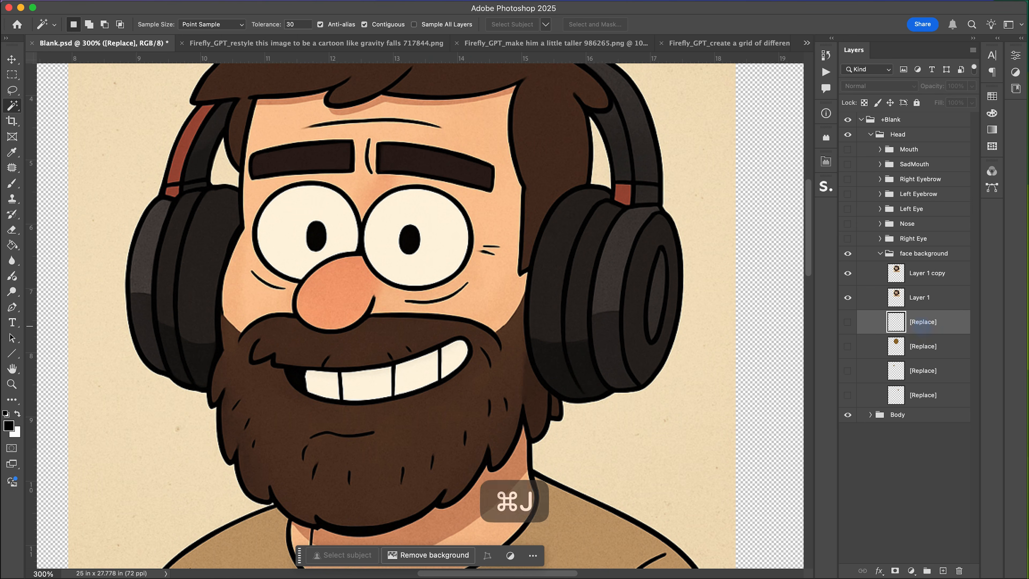
pyautogui.press('BackSpace')
pyautogui.press('BackSpace')
pyautogui.press('BackSpace')
pyautogui.press('BackSpace')
# On the copied face layer, paint over the right-hand eyebrow with the sampled skin colour.
pyautogui.click(909, 273)
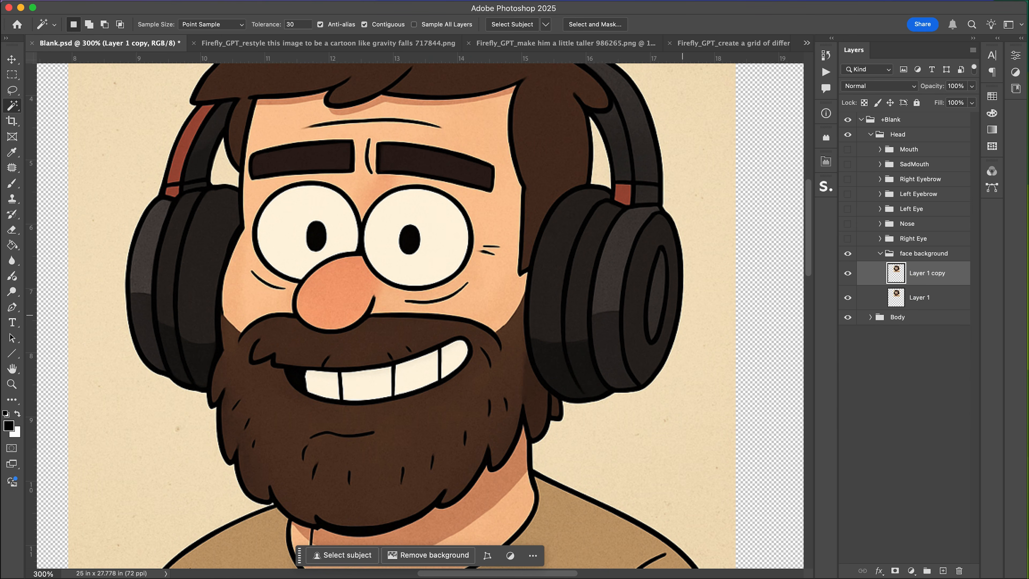
pyautogui.press('l')
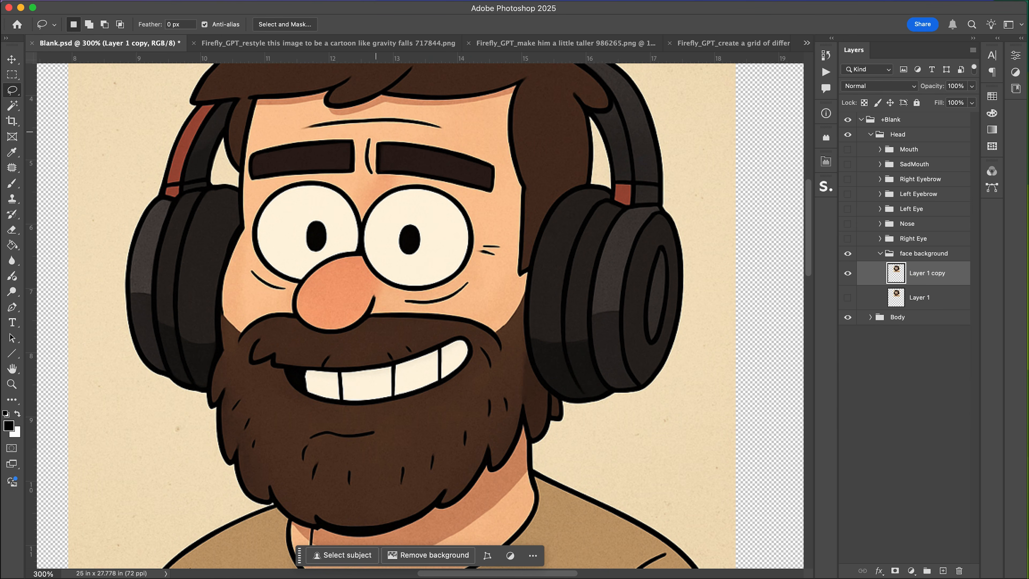
pyautogui.moveTo(372, 142); pyautogui.dragTo(373, 142)
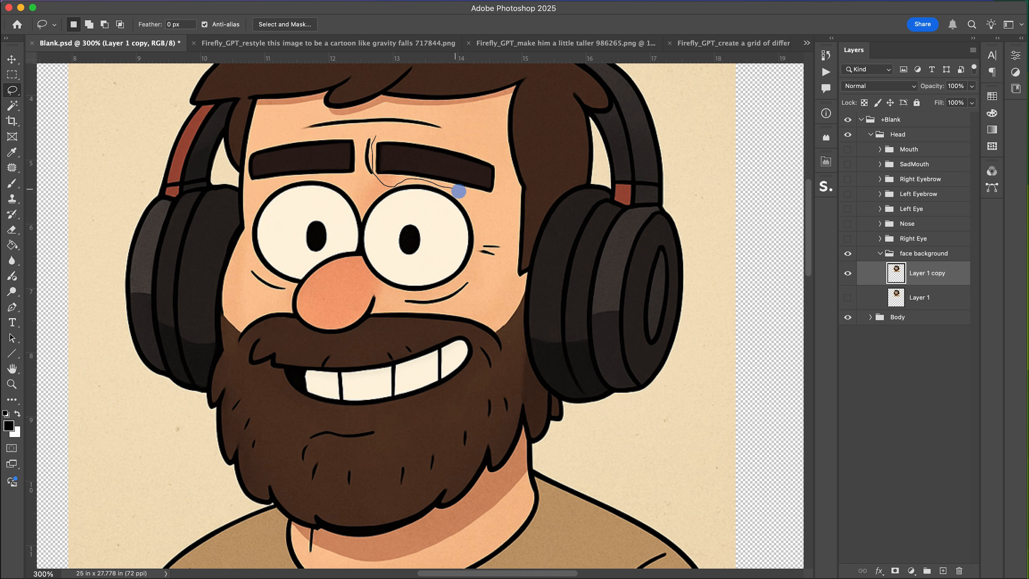
pyautogui.moveTo(383, 134); pyautogui.dragTo(382, 135)
pyautogui.press('g')
pyautogui.keyDown('alt'); pyautogui.click(476, 115); pyautogui.keyUp('alt')
pyautogui.press('b')
pyautogui.moveTo(482, 174)
pyautogui.mouseDown()
pyautogui.moveTo(360, 166)
pyautogui.moveTo(389, 171)
pyautogui.mouseUp()
pyautogui.press('super+d')
# Lasso the left-hand eyebrow, fill it with the skin colour, and save the document.
pyautogui.press('l')
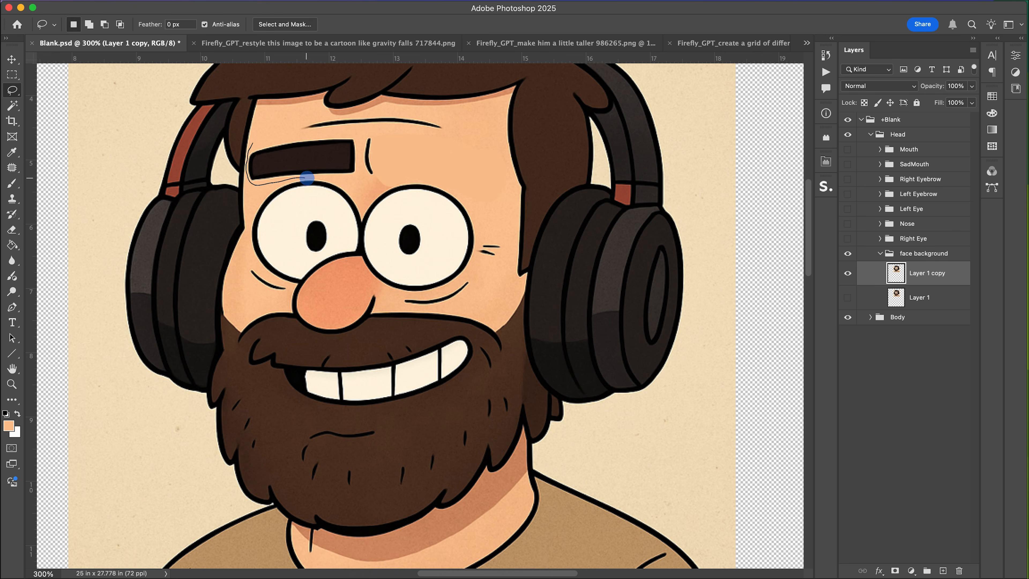
pyautogui.moveTo(269, 138); pyautogui.dragTo(268, 139)
pyautogui.hotkey('alt', 'BackSpace')
pyautogui.press('super+d')
pyautogui.press('b')
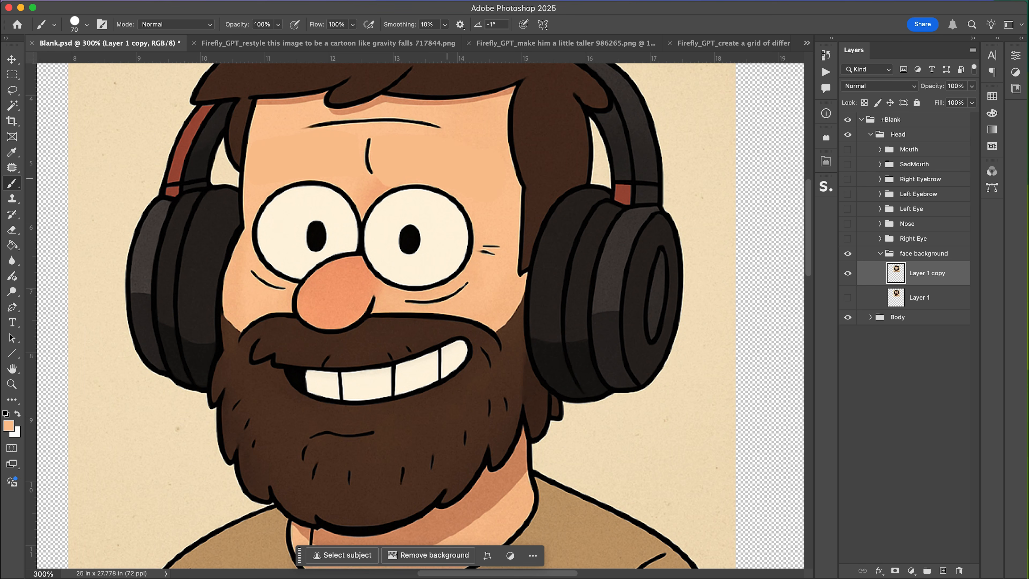
pyautogui.press('super+s')
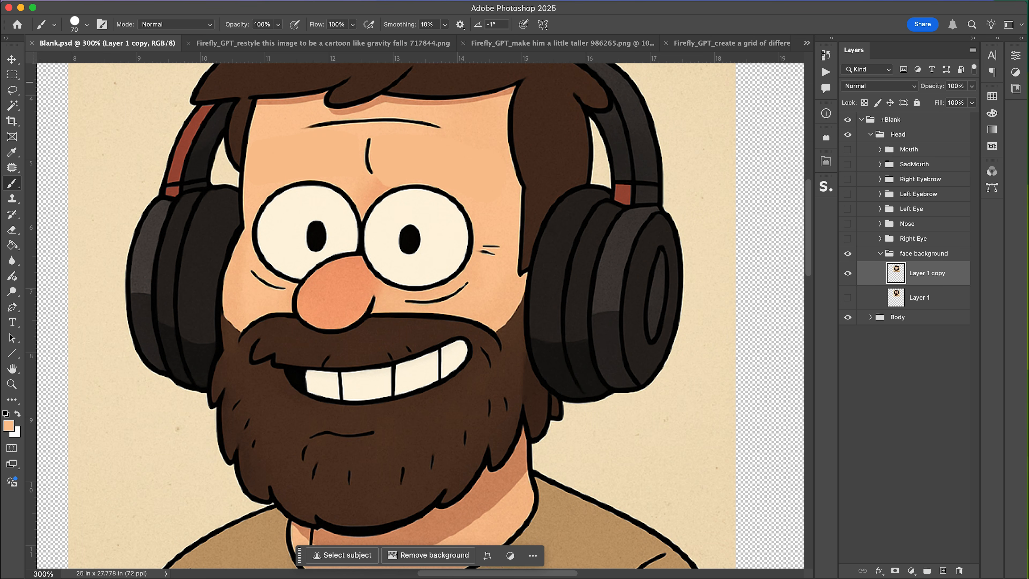
# Show the eyebrow, eye and nose groups again and save the document.
pyautogui.moveTo(847, 178); pyautogui.dragTo(847, 193)
pyautogui.press('super+s')
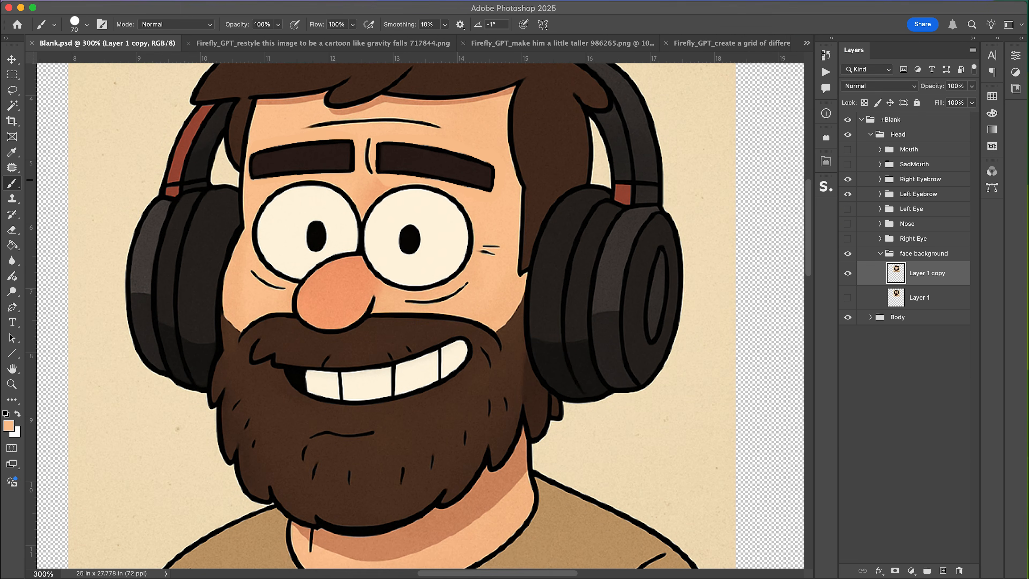
pyautogui.moveTo(185, 208); pyautogui.dragTo(185, 223)
pyautogui.click(847, 238)
pyautogui.press('super+s')
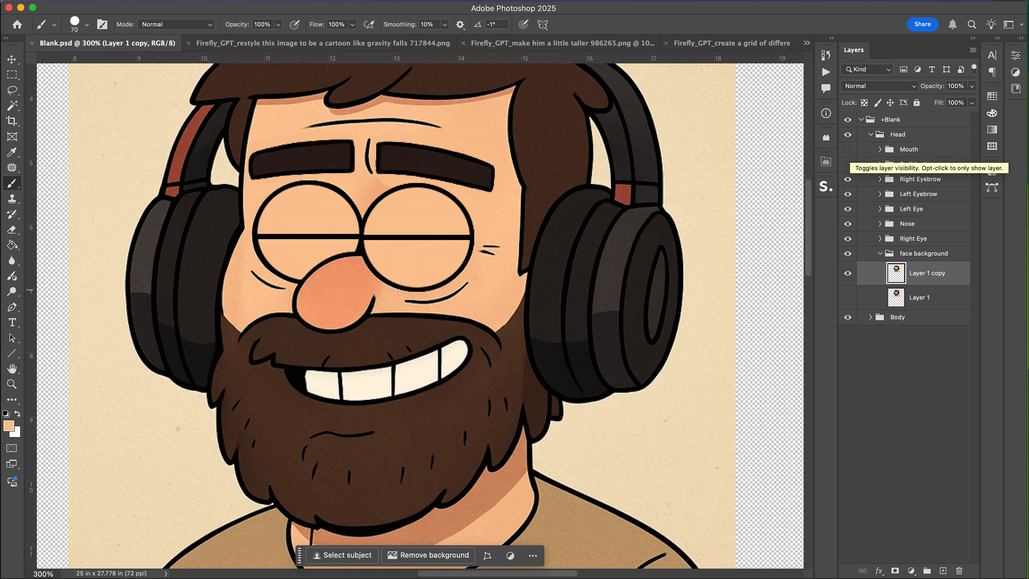
# Show and expand the Mouth group, and close the restyle image document.
pyautogui.click(847, 149)
pyautogui.click(880, 149)
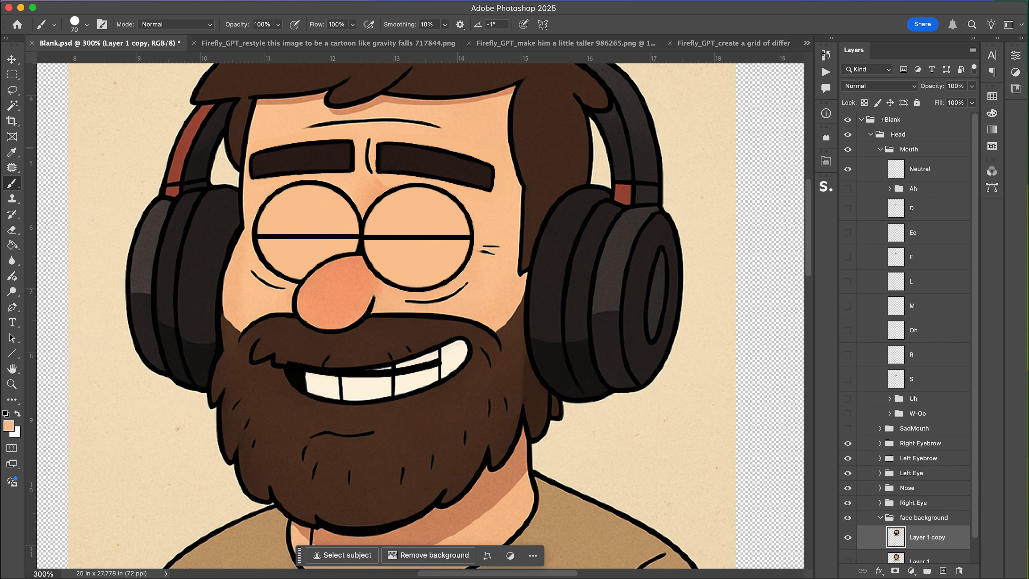
pyautogui.click(284, 43)
pyautogui.click(163, 43)
pyautogui.click(515, 207)
# In the taller full-body cartoon document, duplicate the image layer and copy the whole canvas.
pyautogui.click(308, 43)
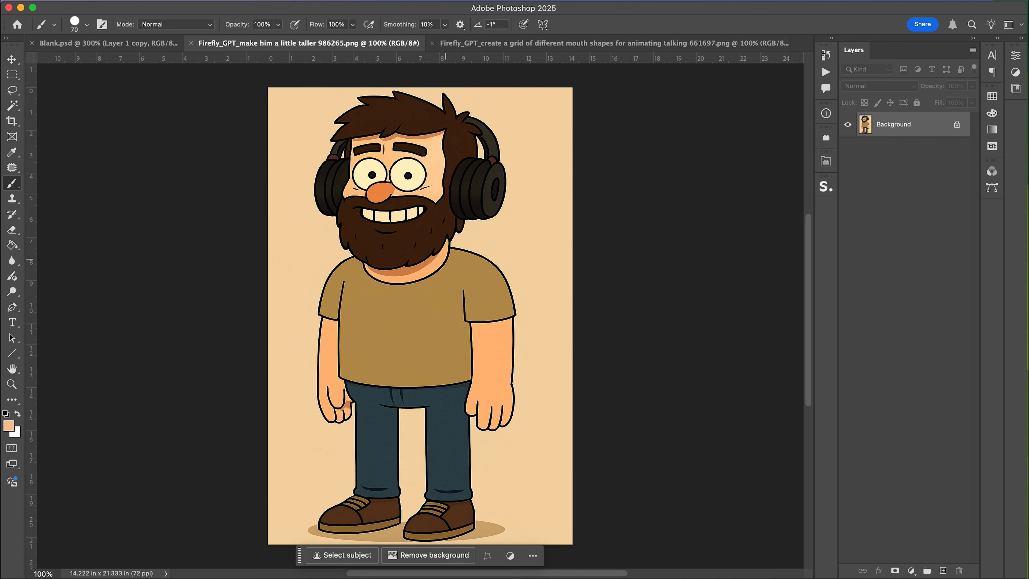
pyautogui.press('super+j')
pyautogui.press('super+a')
pyautogui.press('super+c')
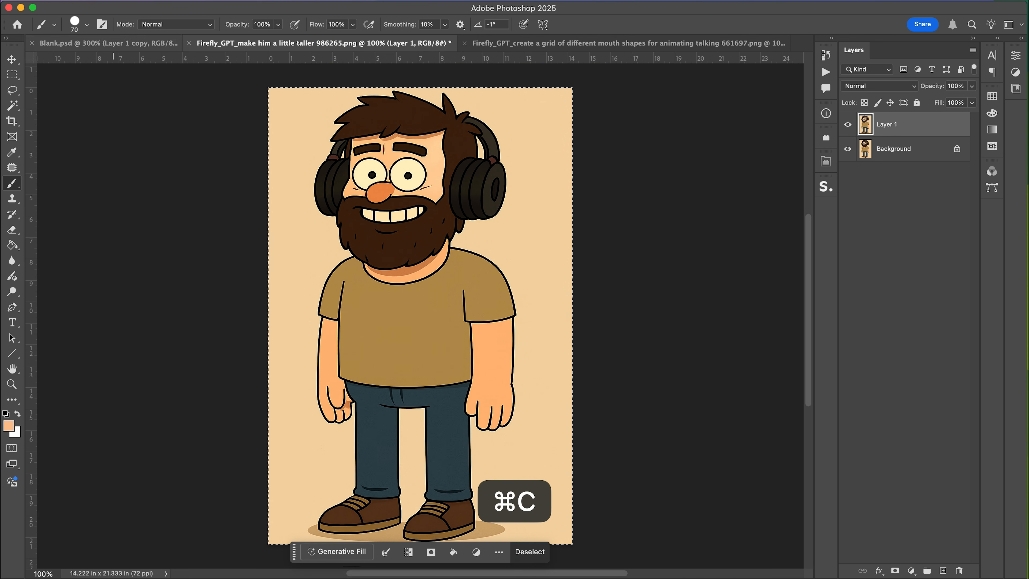
# Paste the full-body cartoon into the Blank document and move its layer into the Body's Pants group.
pyautogui.hotkey('ctrl', 'shift', 'Tab')
pyautogui.press('super+minus')
pyautogui.press('super+minus')
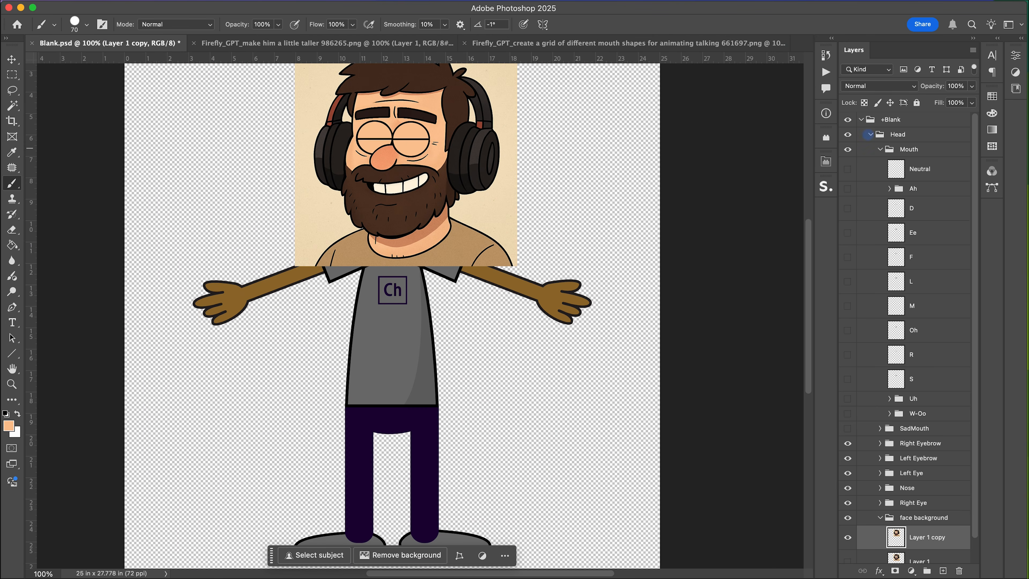
pyautogui.click(870, 134)
pyautogui.click(868, 149)
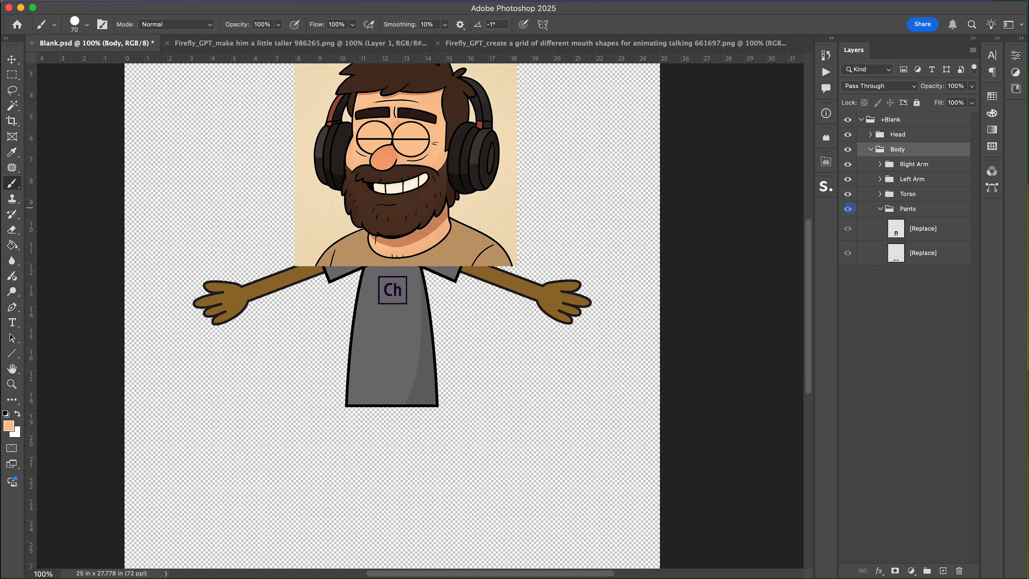
pyautogui.press('super+v')
pyautogui.moveTo(910, 168); pyautogui.dragTo(931, 244)
# Move and free-transform the pasted full-body cartoon so its head lines up with the puppet's face artwork.
pyautogui.press('v')
pyautogui.moveTo(469, 358); pyautogui.dragTo(505, 349)
pyautogui.press('super+minus')
pyautogui.press('super+t')
pyautogui.moveTo(324, 463); pyautogui.dragTo(288, 495)
pyautogui.moveTo(365, 436); pyautogui.dragTo(368, 407)
pyautogui.moveTo(302, 472); pyautogui.dragTo(314, 455)
pyautogui.moveTo(398, 390); pyautogui.dragTo(393, 397)
pyautogui.moveTo(310, 460); pyautogui.dragTo(311, 458)
pyautogui.press('Left')
pyautogui.press('Return')
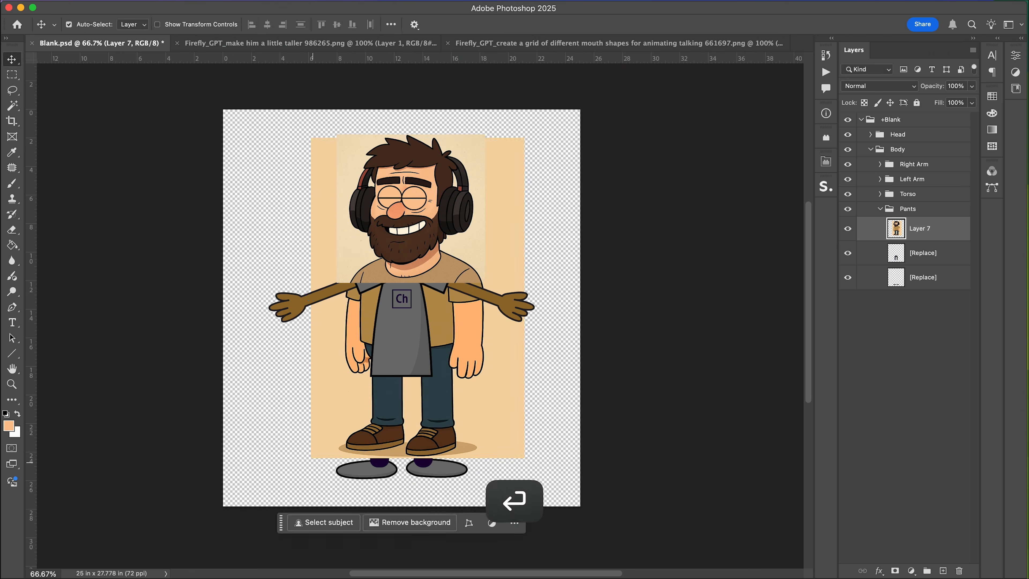
# Duplicate the full-body cartoon layer and move the copy out of the Pants group to the bottom of the layer stack.
pyautogui.doubleClick(919, 228)
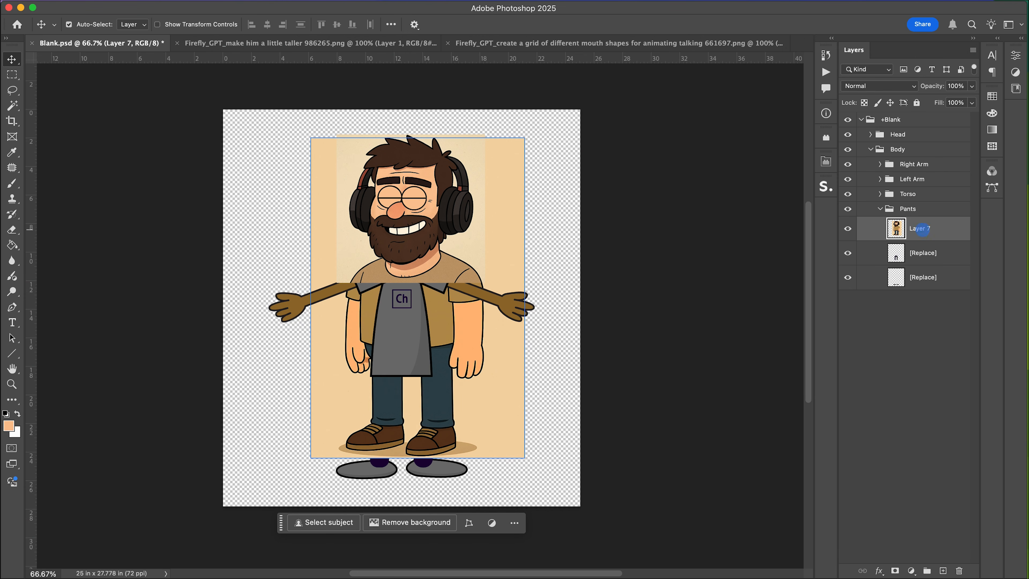
pyautogui.press('super+equal')
pyautogui.press('super+minus')
pyautogui.press('super+j')
pyautogui.moveTo(921, 229); pyautogui.dragTo(907, 308)
pyautogui.click(919, 229)
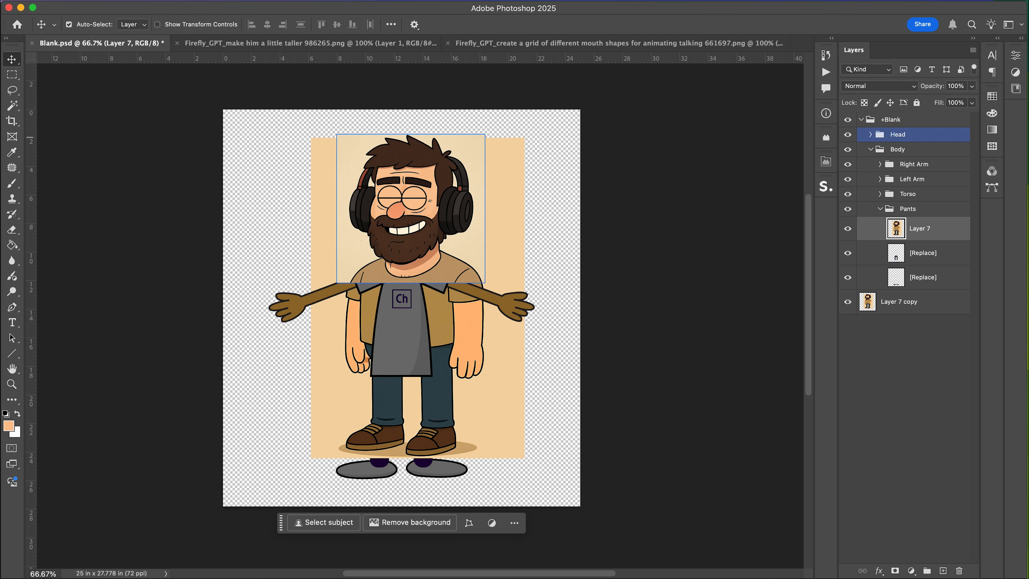
# Hide the Head group, delete the upper half of the pasted cartoon in the Pants layer, and hide the backup copy.
pyautogui.click(847, 134)
pyautogui.click(847, 134)
pyautogui.click(848, 134)
pyautogui.click(847, 134)
pyautogui.click(847, 134)
pyautogui.press('m')
pyautogui.moveTo(272, 131); pyautogui.dragTo(543, 334)
pyautogui.press('BackSpace')
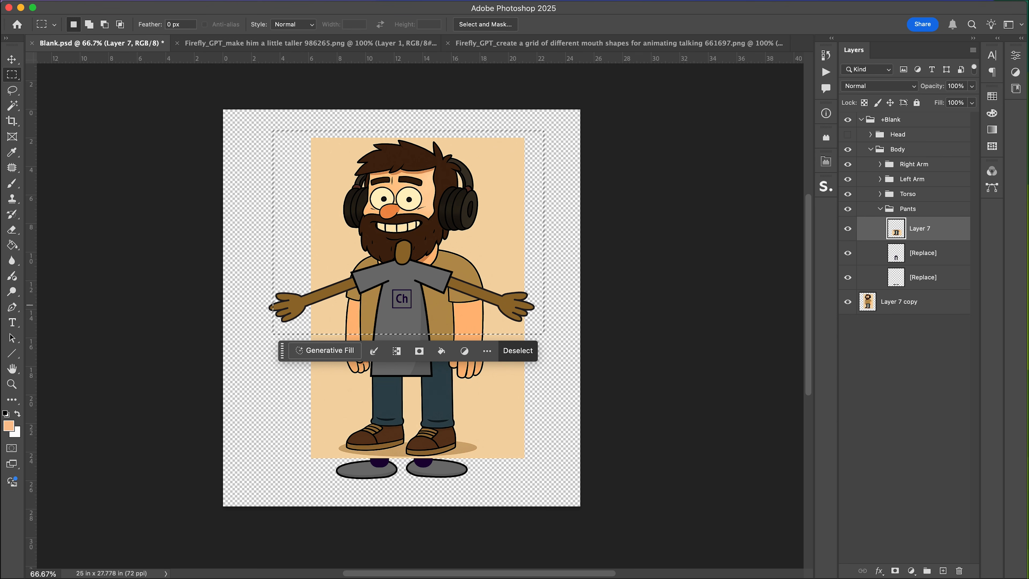
pyautogui.click(848, 301)
# Select and delete the beige background around the legs with the Magic Wand.
pyautogui.press('super+d')
pyautogui.press('super+equal')
pyautogui.scroll(-2, 401, 382)
pyautogui.hscroll(1, 401, 382)
pyautogui.press('w')
pyautogui.click(437, 267)
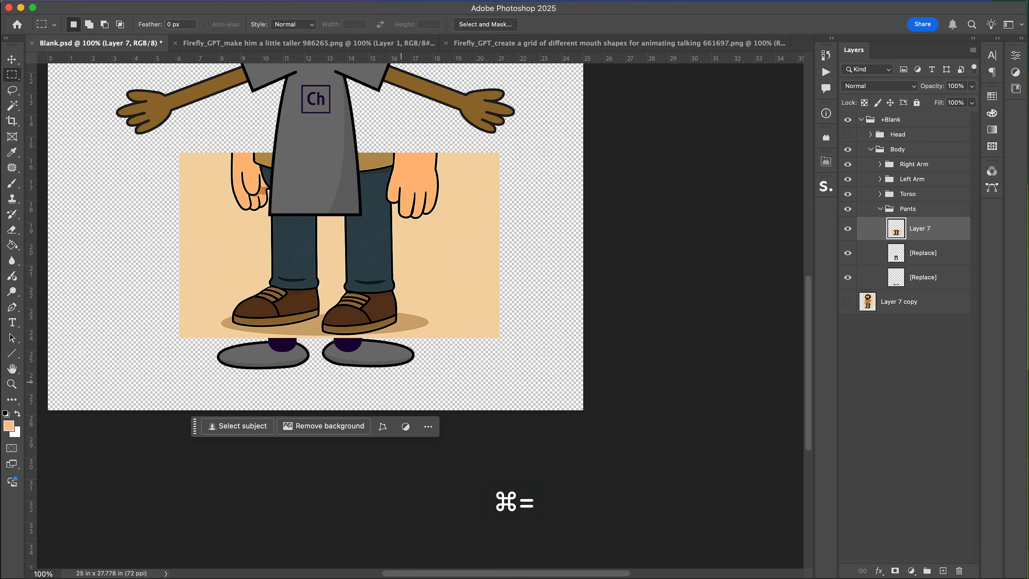
pyautogui.keyDown('shift'); pyautogui.click(332, 267); pyautogui.keyUp('shift')
pyautogui.press('BackSpace')
pyautogui.press('super+d')
pyautogui.click(308, 331)
pyautogui.keyDown('shift'); pyautogui.click(409, 323); pyautogui.keyUp('shift')
pyautogui.press('BackSpace')
pyautogui.press('super+d')
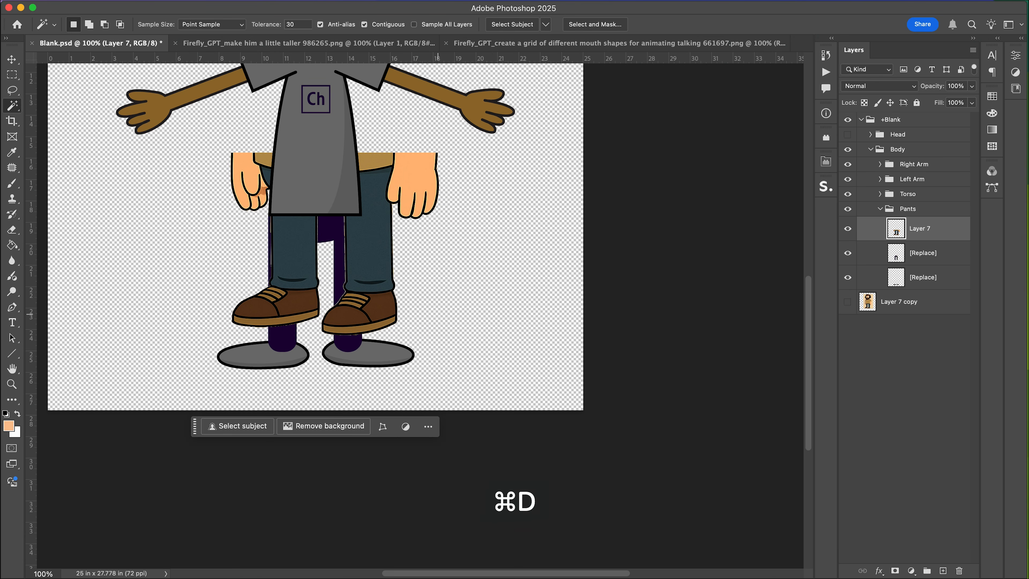
# Hide the arm and torso groups and erase the hands left beside the pants.
pyautogui.press('e')
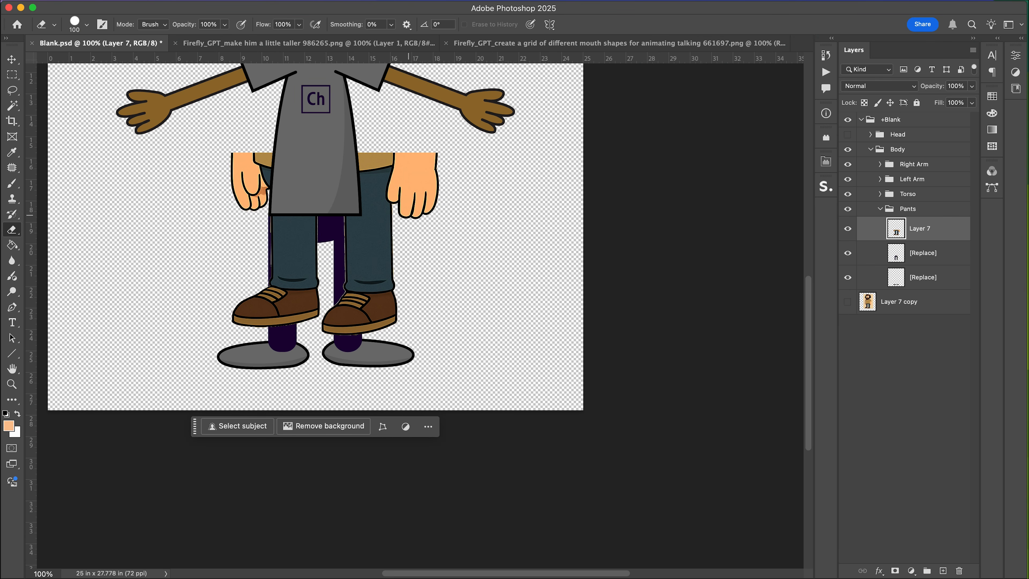
pyautogui.moveTo(405, 182); pyautogui.dragTo(436, 179)
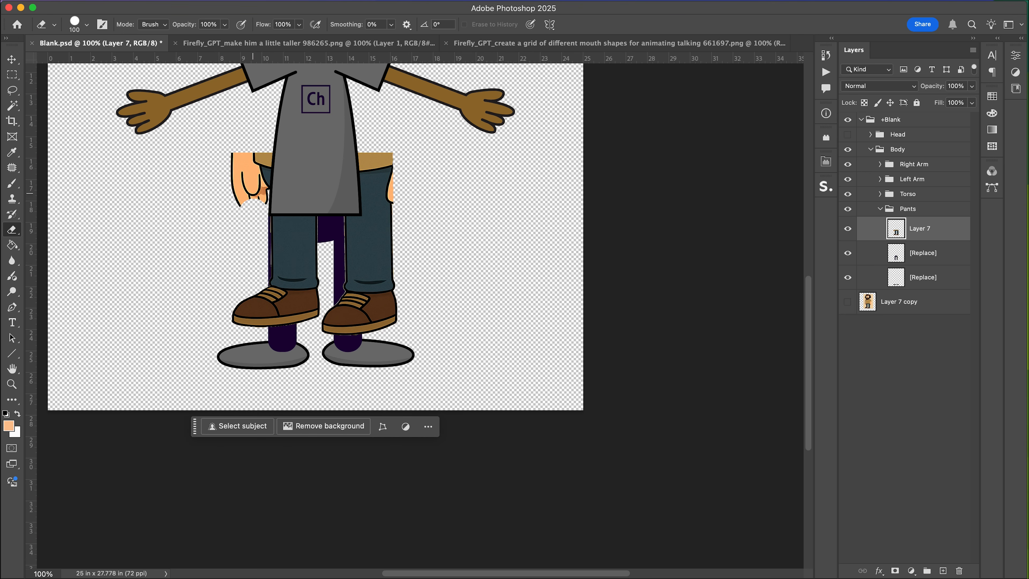
pyautogui.moveTo(847, 193); pyautogui.dragTo(847, 165)
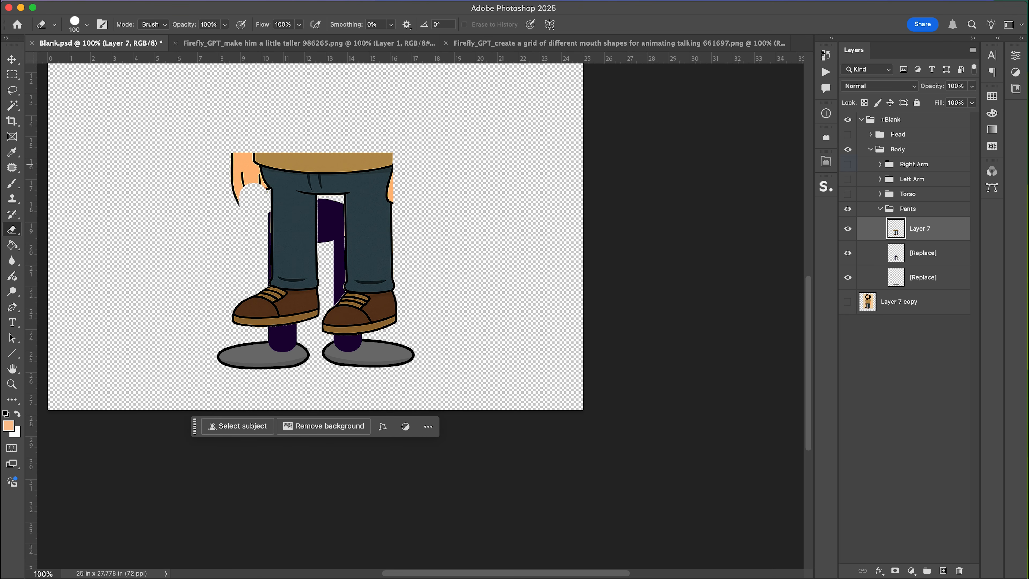
pyautogui.moveTo(250, 194); pyautogui.dragTo(247, 151)
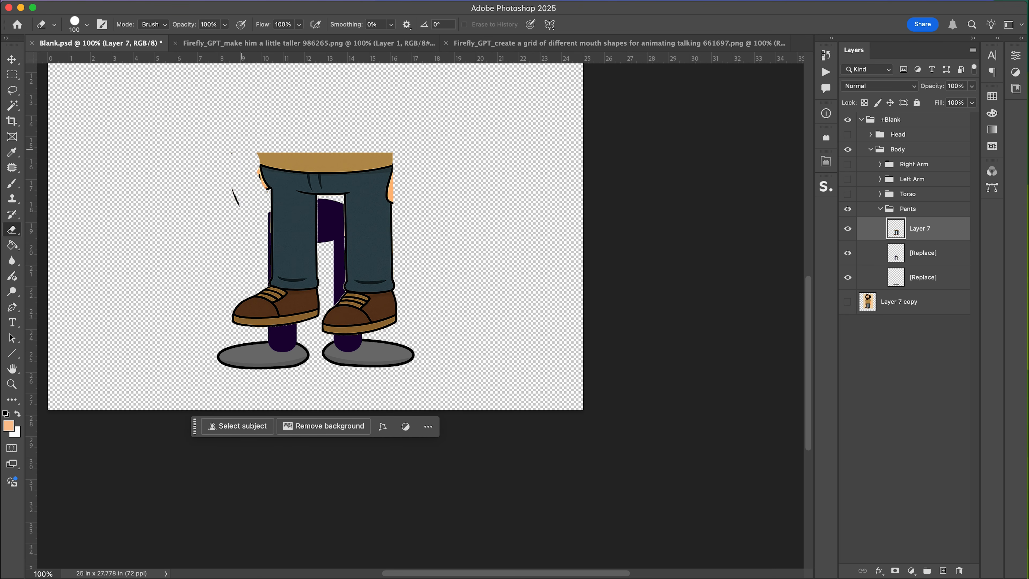
pyautogui.keyDown('shift'); pyautogui.click(399, 150); pyautogui.keyUp('shift')
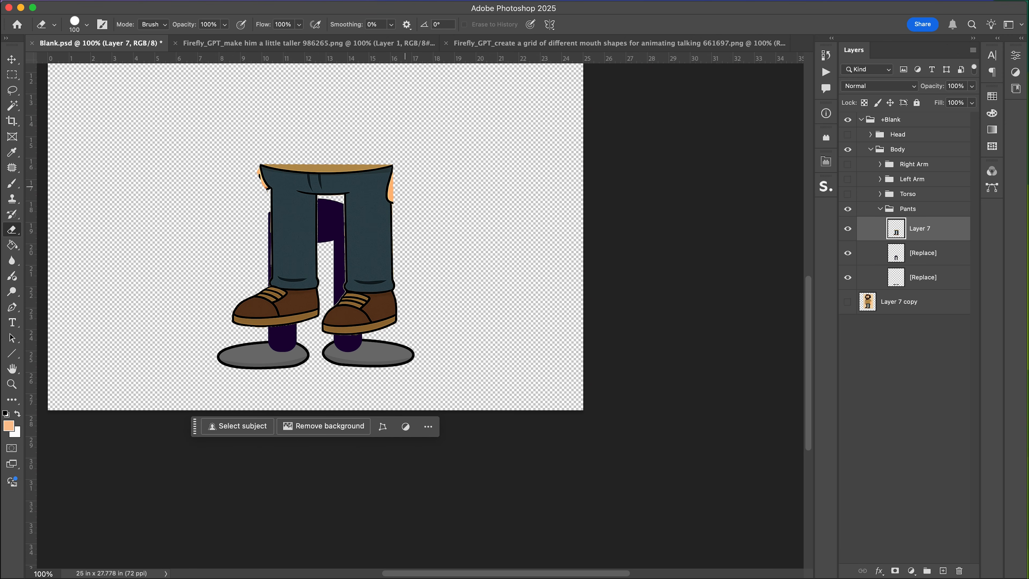
# Add a layer mask to the pants layer and paint along the waistband to clean its edge.
pyautogui.press('super+equal')
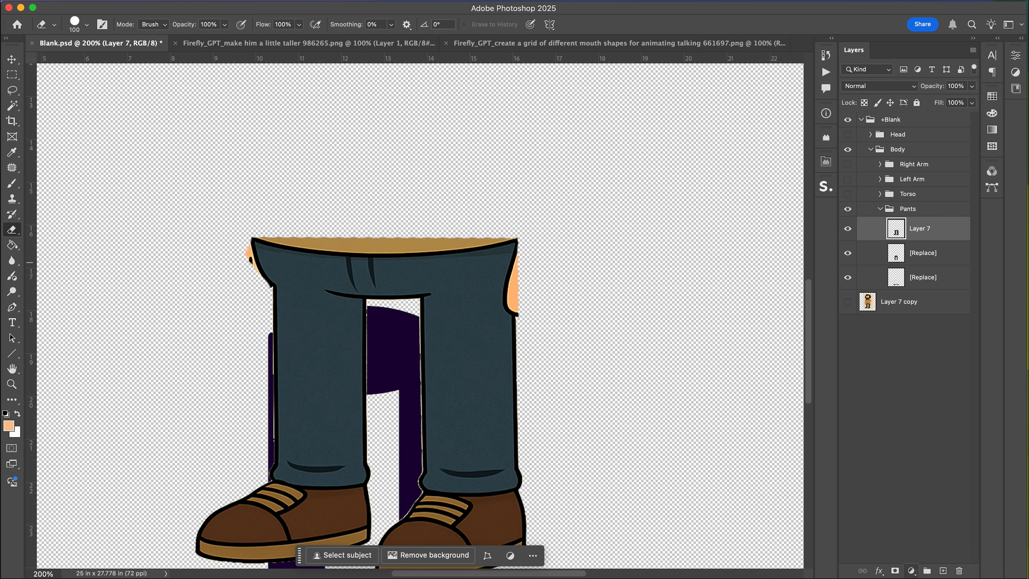
pyautogui.click(895, 570)
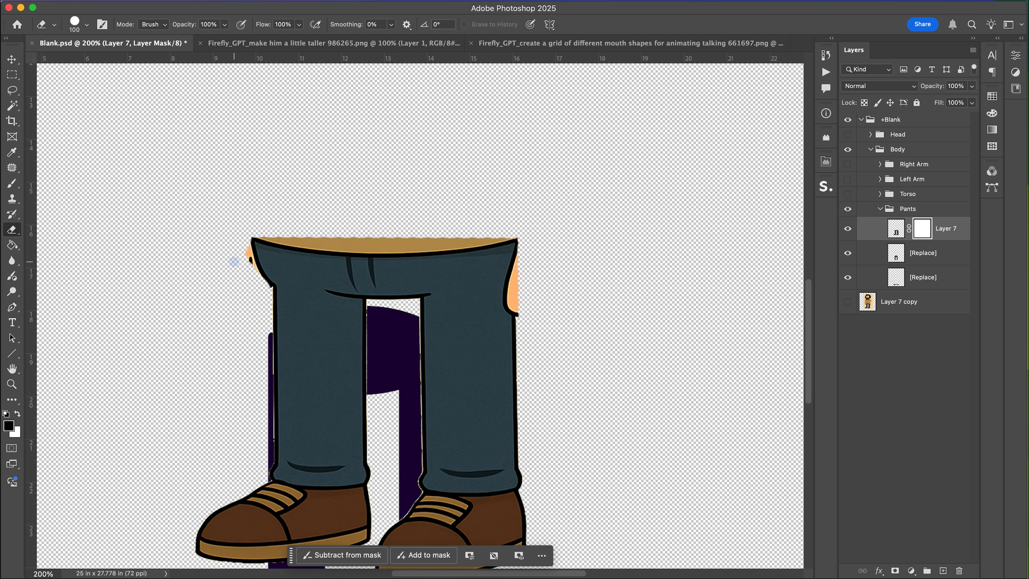
pyautogui.press('b')
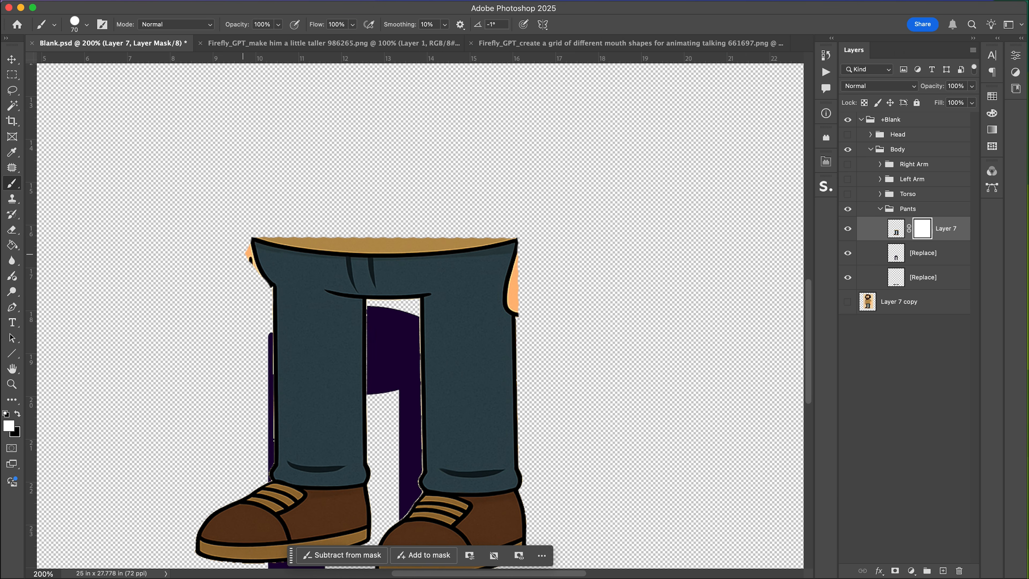
pyautogui.click(847, 228)
pyautogui.click(847, 229)
pyautogui.click(923, 253)
pyautogui.click(922, 232)
pyautogui.moveTo(259, 249)
pyautogui.mouseDown()
pyautogui.moveTo(264, 228)
pyautogui.moveTo(398, 232)
pyautogui.moveTo(519, 218)
pyautogui.moveTo(489, 231)
pyautogui.moveTo(320, 231)
pyautogui.mouseUp()
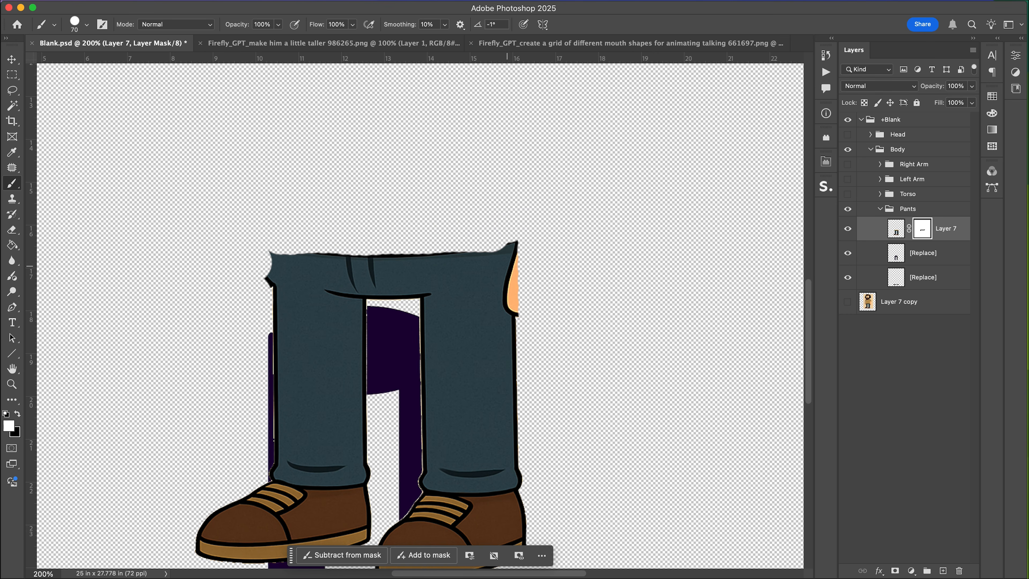
pyautogui.click(278, 265)
pyautogui.moveTo(271, 256); pyautogui.dragTo(273, 255)
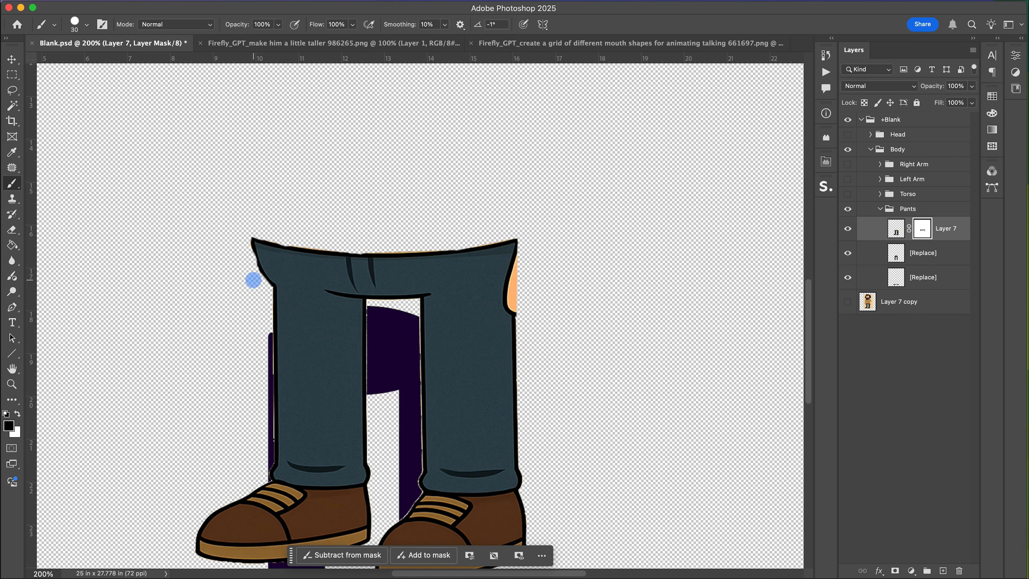
# Delete the two old [Replace] layers from the Pants group.
pyautogui.press('v')
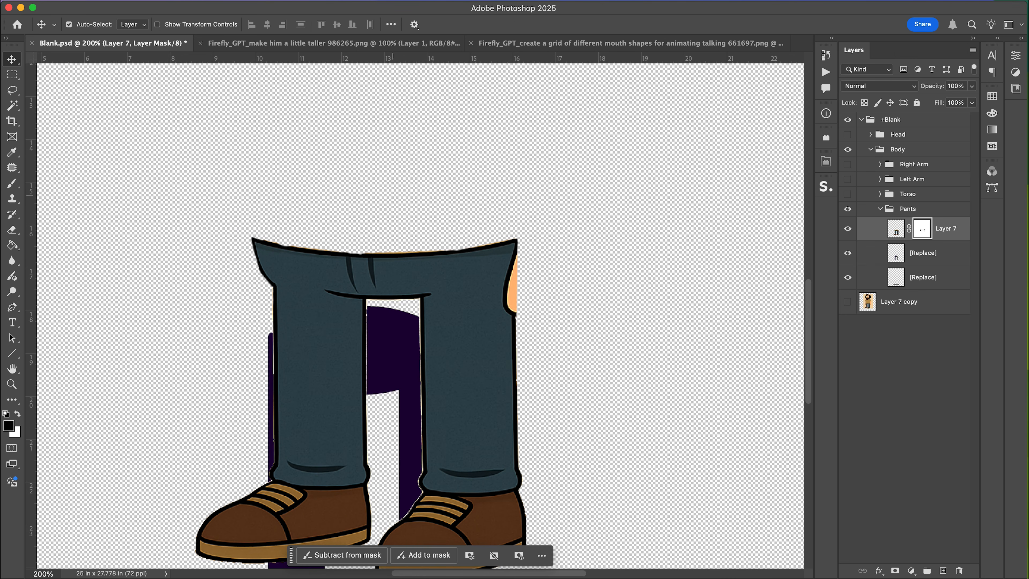
pyautogui.click(922, 252)
pyautogui.press('BackSpace')
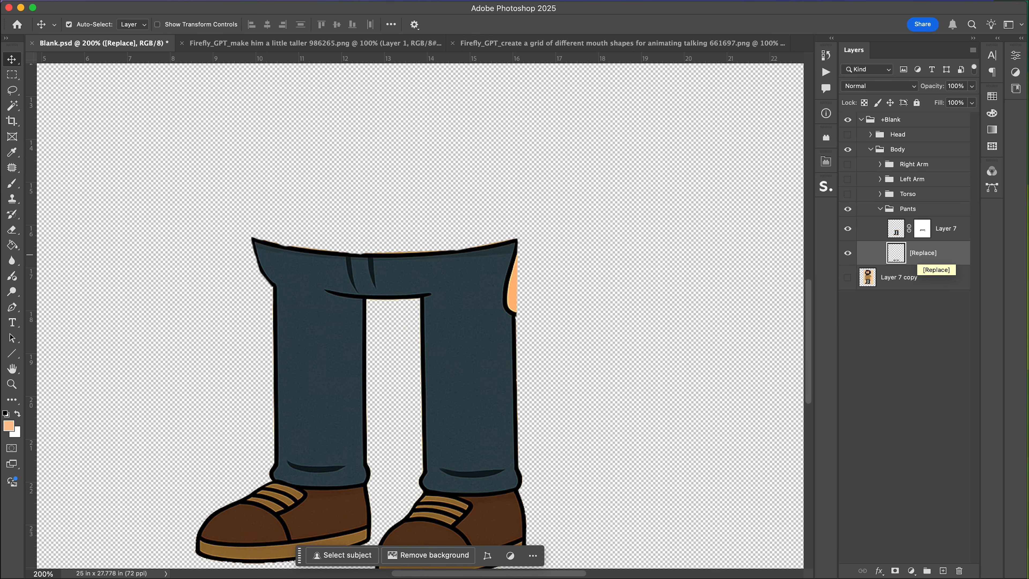
pyautogui.press('BackSpace')
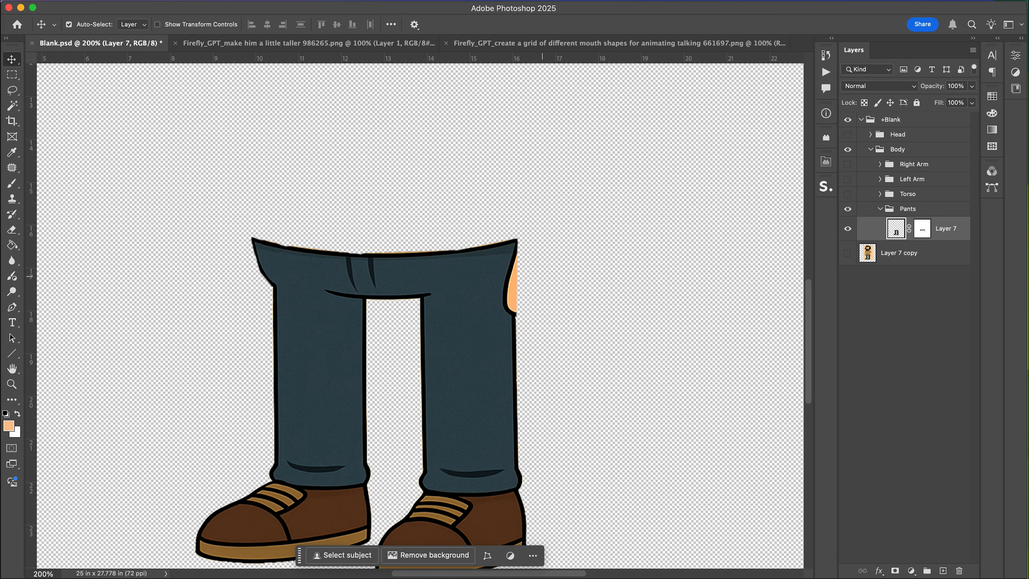
# Copy a patch of the right leg, move it up and rotate it about 1.9° to cover the hip, merge it down, and save.
pyautogui.press('m')
pyautogui.moveTo(525, 341); pyautogui.dragTo(474, 447)
pyautogui.press('super+j')
pyautogui.press('v')
pyautogui.moveTo(500, 403); pyautogui.dragTo(501, 321)
pyautogui.press('super+t')
pyautogui.moveTo(527, 235); pyautogui.dragTo(542, 218)
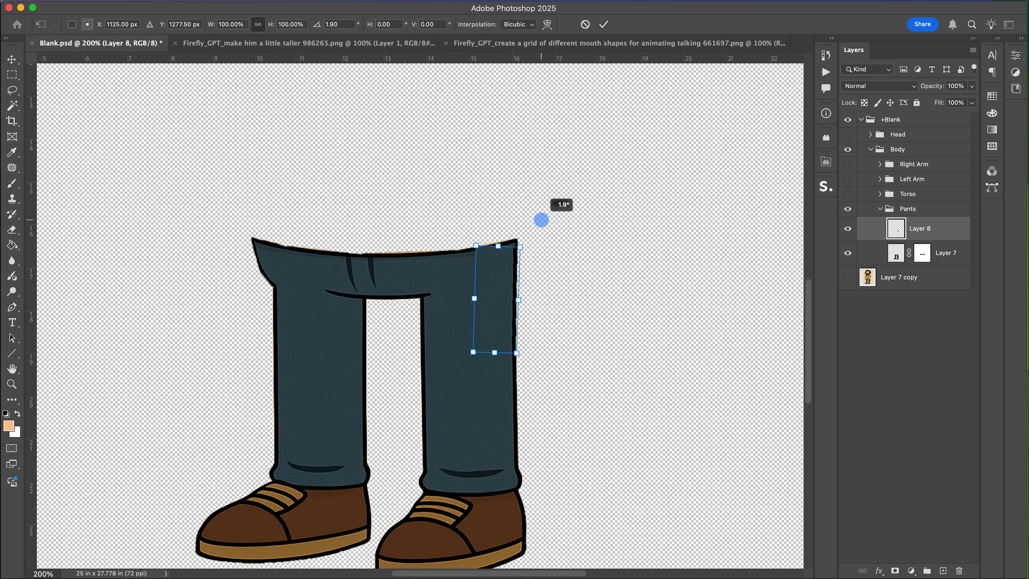
pyautogui.press('Return')
pyautogui.press('e')
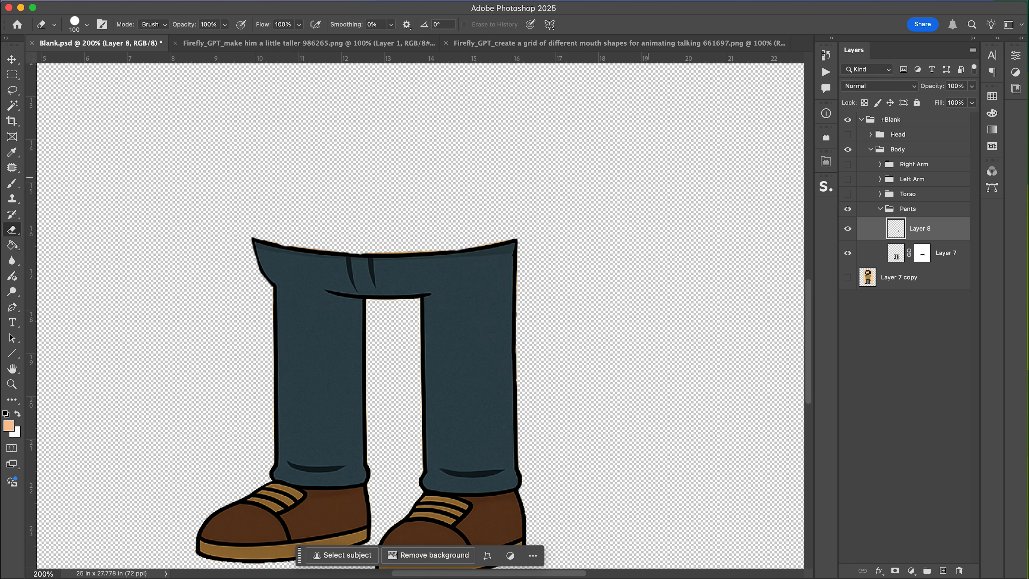
pyautogui.press('v')
pyautogui.press('super+e')
pyautogui.press('Return')
pyautogui.press('super+s')
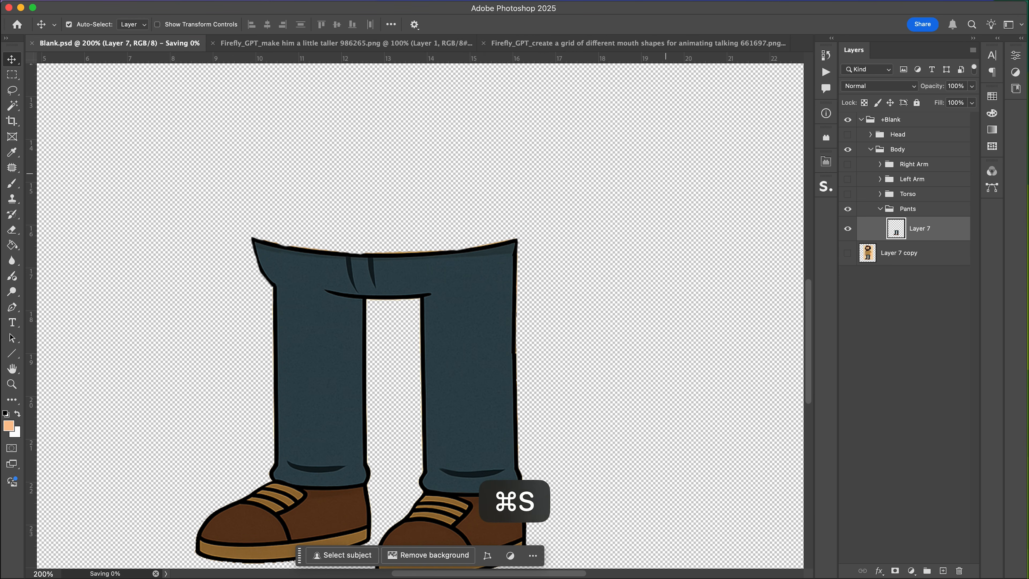
# Collapse the Pants group, duplicate the backup cartoon layer, and make the new copy visible.
pyautogui.click(879, 209)
pyautogui.click(894, 231)
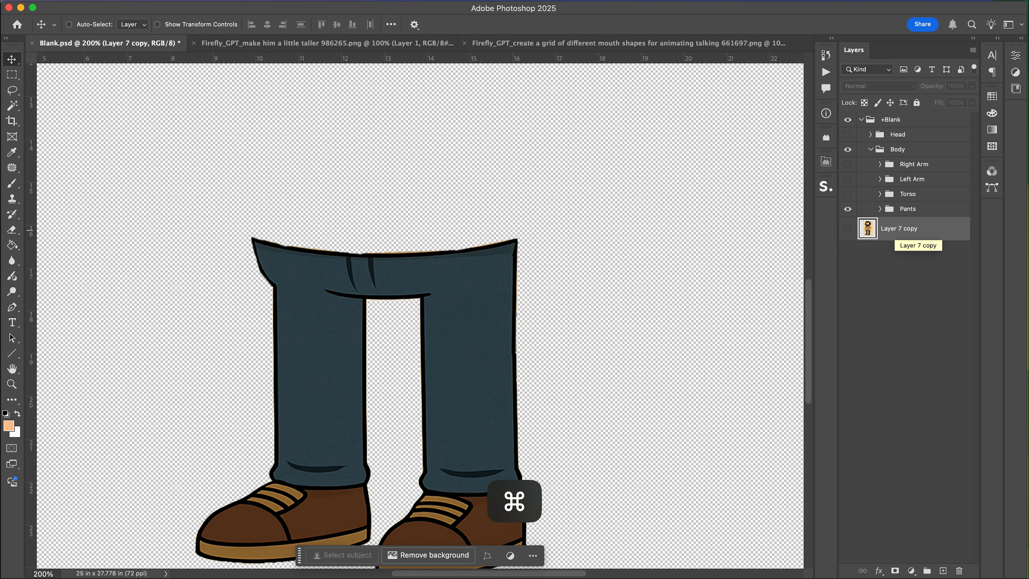
pyautogui.press('super+j')
pyautogui.click(847, 228)
pyautogui.scroll(10, 647, 240)
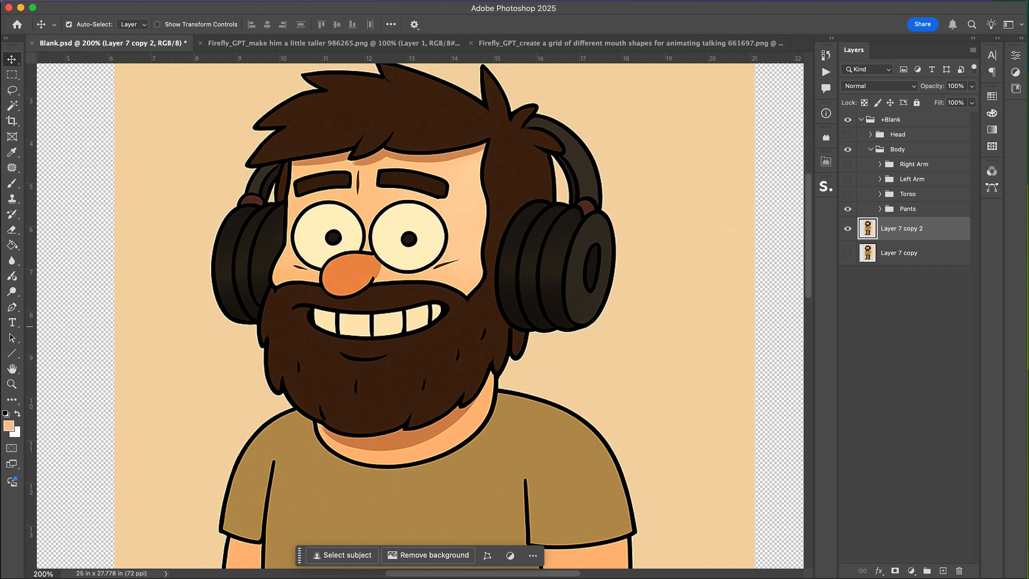
# Add a layer mask to the new cartoon copy and paint out its head and legs.
pyautogui.click(894, 570)
pyautogui.press('super+minus')
pyautogui.press('super+minus')
pyautogui.scroll(-3, 409, 348)
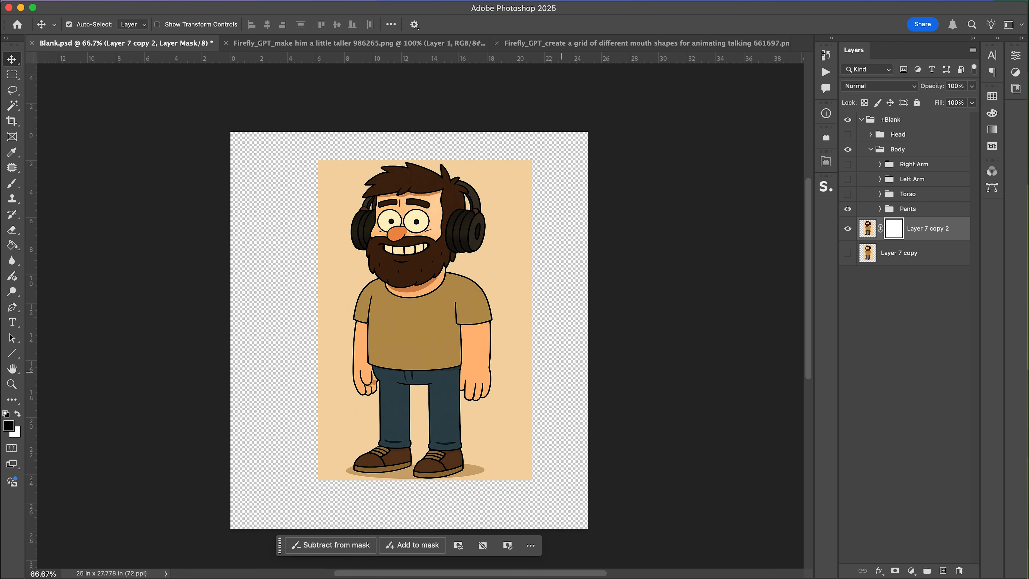
pyautogui.press('b')
pyautogui.press('super+equal')
pyautogui.press('super+equal')
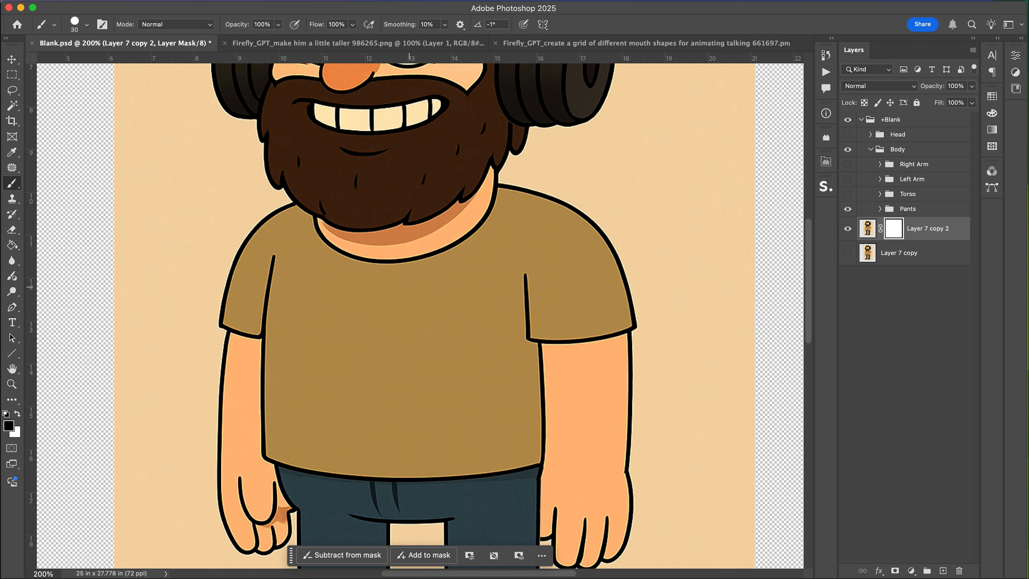
pyautogui.press('super+minus')
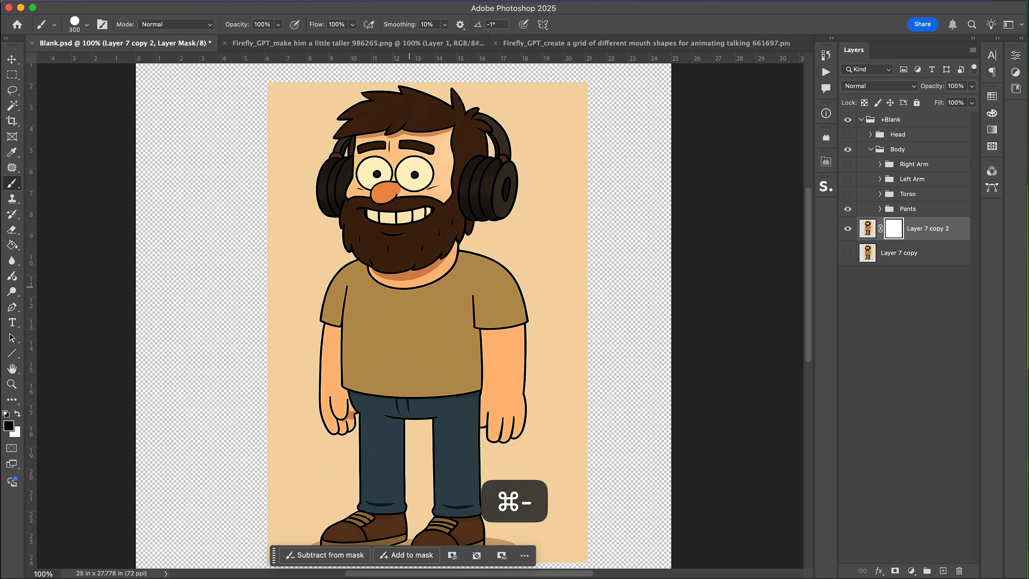
pyautogui.click(376, 220)
pyautogui.click(433, 221)
pyautogui.click(393, 231)
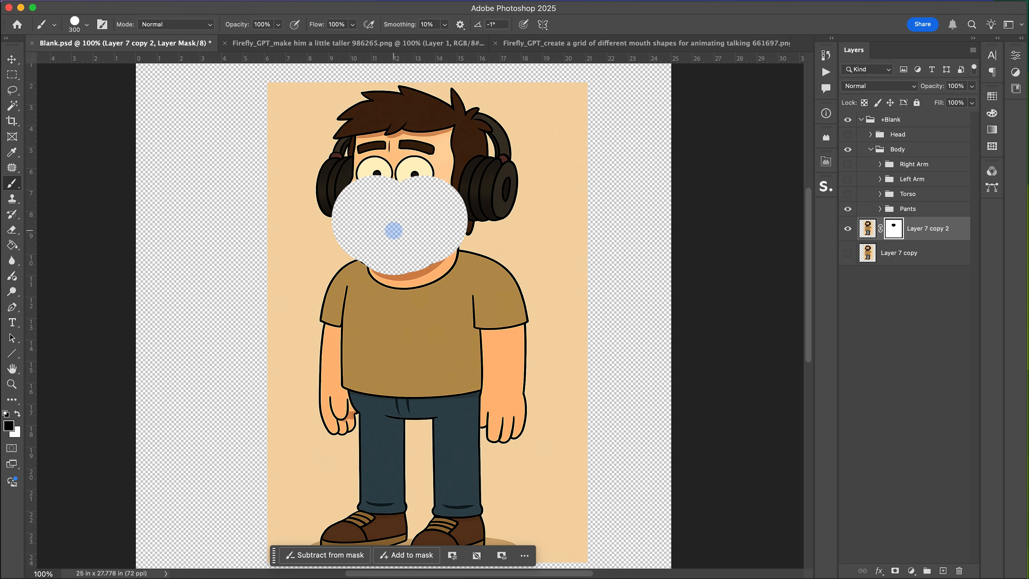
pyautogui.moveTo(441, 257)
pyautogui.mouseDown()
pyautogui.moveTo(501, 167)
pyautogui.moveTo(370, 106)
pyautogui.moveTo(404, 165)
pyautogui.mouseUp()
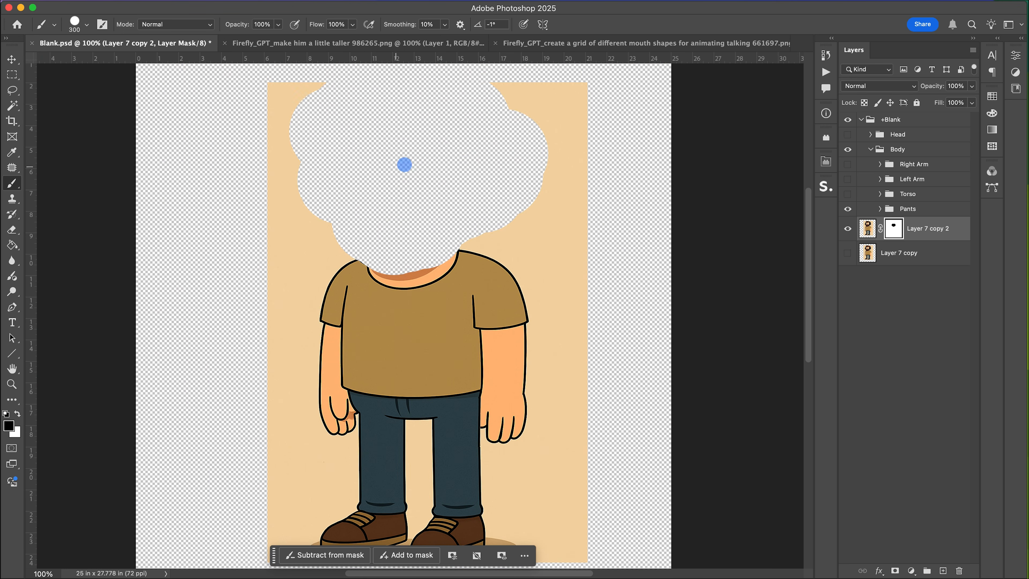
pyautogui.scroll(-4, 533, 336)
pyautogui.moveTo(561, 391); pyautogui.dragTo(268, 397)
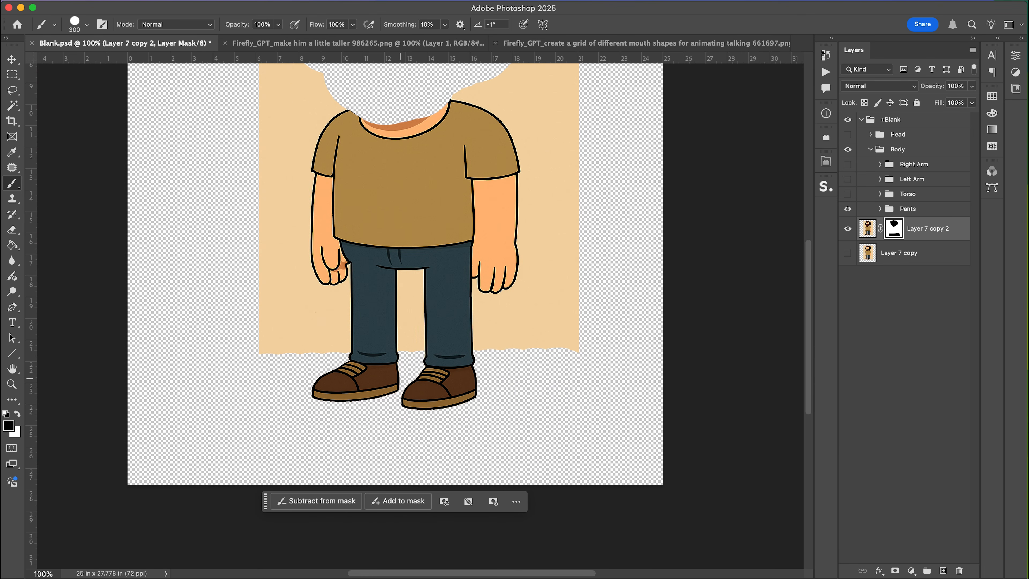
# Hide the Pants group and paint out the remaining legs and upper background on the torso layer's mask.
pyautogui.click(848, 208)
pyautogui.click(484, 286)
pyautogui.click(309, 285)
pyautogui.moveTo(340, 290)
pyautogui.mouseDown()
pyautogui.moveTo(458, 299)
pyautogui.moveTo(531, 337)
pyautogui.moveTo(583, 306)
pyautogui.mouseUp()
pyautogui.scroll(5, 553, 164)
pyautogui.click(553, 134)
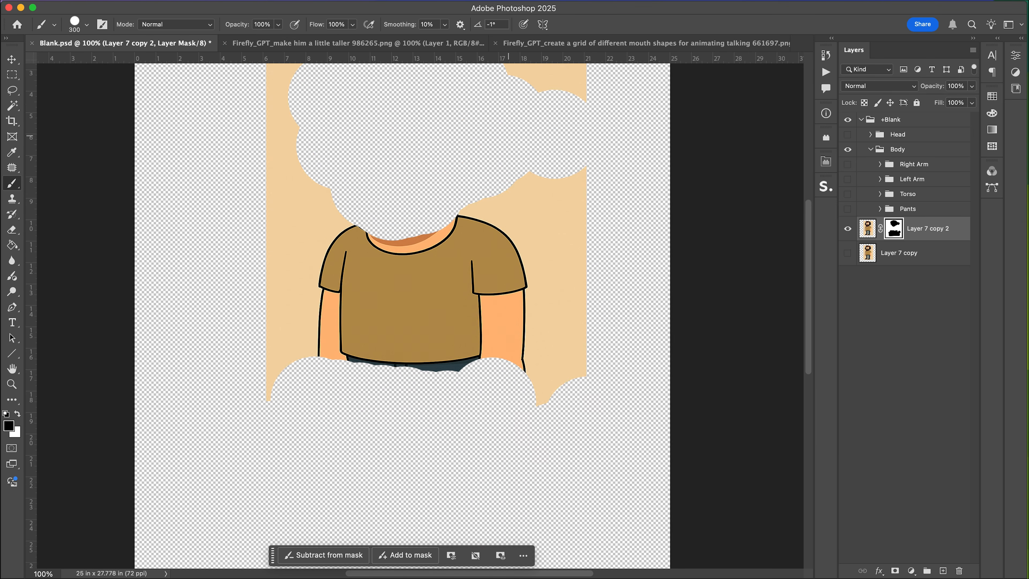
pyautogui.click(293, 187)
pyautogui.moveTo(532, 183)
pyautogui.mouseDown()
pyautogui.moveTo(602, 217)
pyautogui.moveTo(474, 233)
pyautogui.moveTo(310, 308)
pyautogui.mouseUp()
pyautogui.scroll(5, 602, 217)
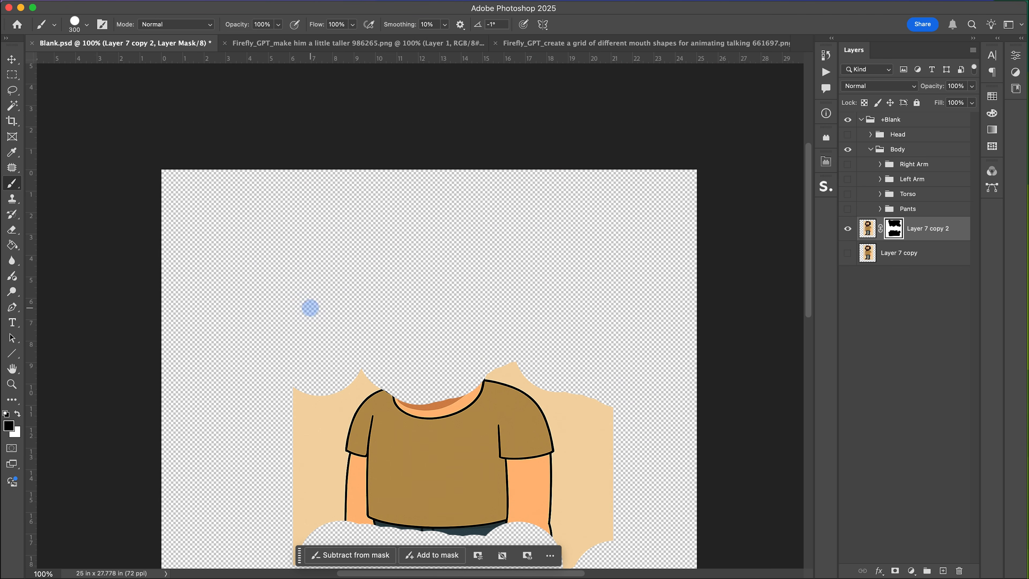
pyautogui.scroll(-5, 310, 308)
# Select the beige background on the torso layer and fill it black in the mask to hide it.
pyautogui.press('w')
pyautogui.click(338, 284)
pyautogui.press('g')
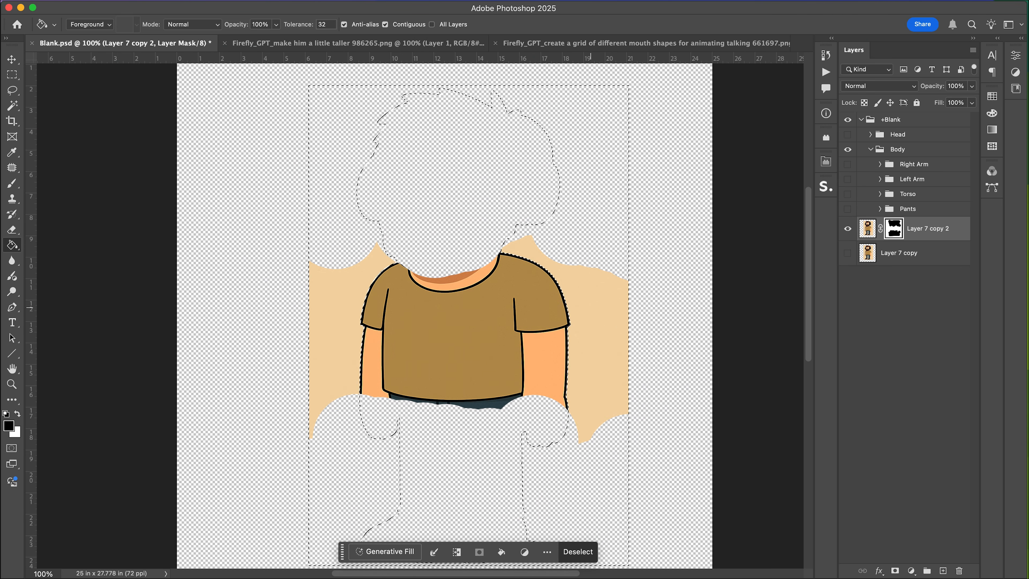
pyautogui.click(584, 316)
pyautogui.press('super+d')
# Select the leftover pants below the shirt and fill them black in the mask.
pyautogui.press('super+equal')
pyautogui.scroll(-5, 584, 316)
pyautogui.hscroll(5, 585, 316)
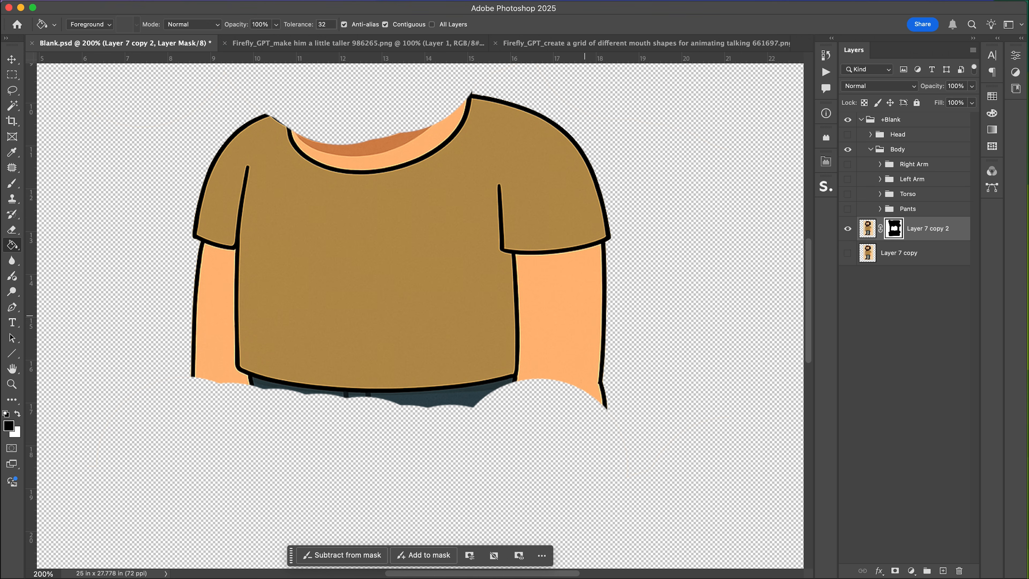
pyautogui.press('w')
pyautogui.click(470, 403)
pyautogui.press('b')
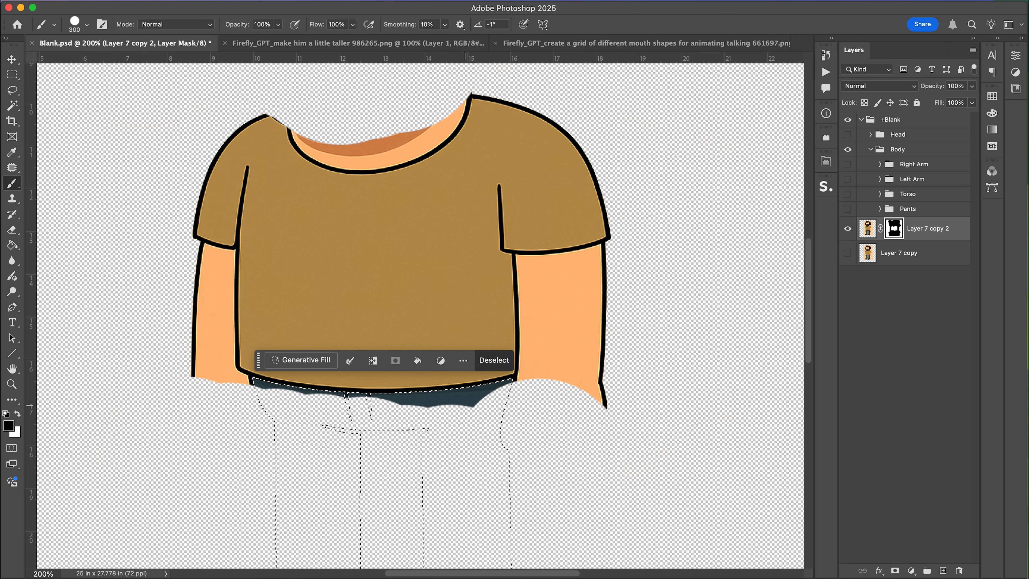
pyautogui.press('g')
pyautogui.click(470, 401)
pyautogui.press('super+d')
# Paint out the remaining pants edge below the shirt on the torso layer's mask with a smaller brush.
pyautogui.press('b')
pyautogui.press('[')
pyautogui.press('[')
pyautogui.press('[')
pyautogui.press('[')
pyautogui.press('[')
pyautogui.press('[')
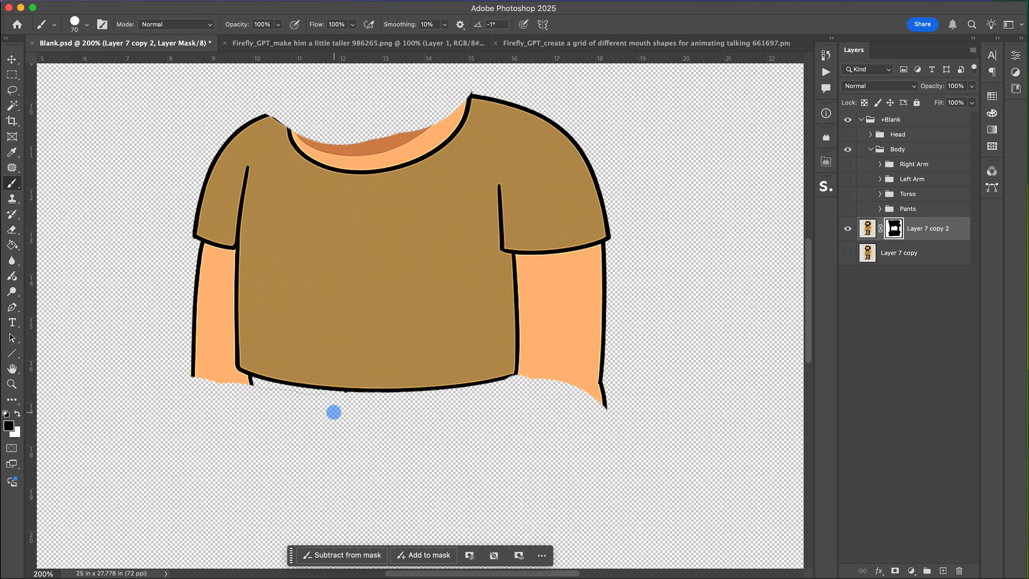
pyautogui.moveTo(267, 404); pyautogui.dragTo(222, 389)
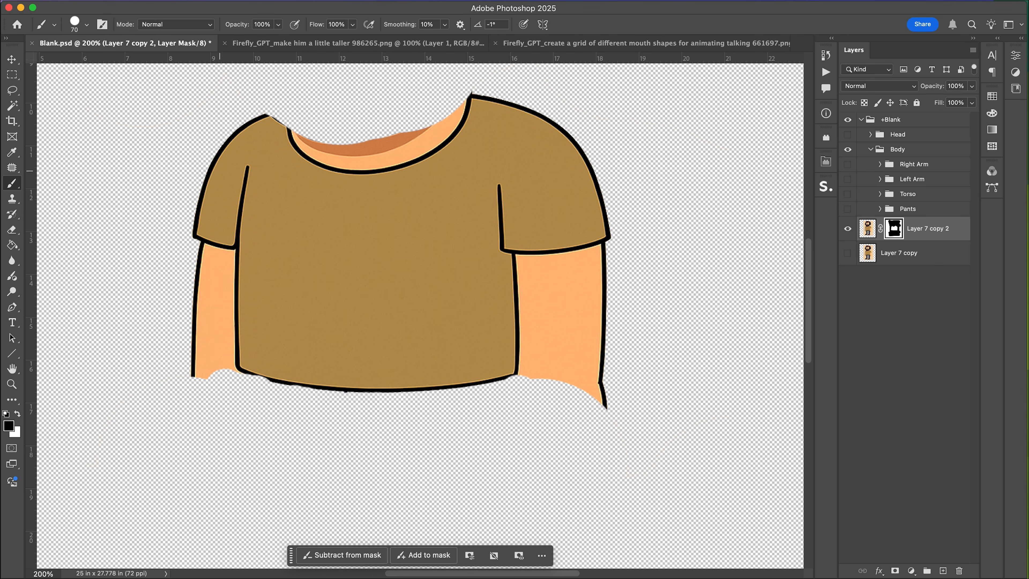
# Paint out both arms and the sleeve ends on the torso layer's mask.
pyautogui.click(227, 155)
pyautogui.moveTo(225, 178)
pyautogui.mouseDown()
pyautogui.moveTo(214, 370)
pyautogui.moveTo(194, 175)
pyautogui.mouseUp()
pyautogui.moveTo(532, 220)
pyautogui.mouseDown()
pyautogui.moveTo(538, 382)
pyautogui.moveTo(561, 192)
pyautogui.mouseUp()
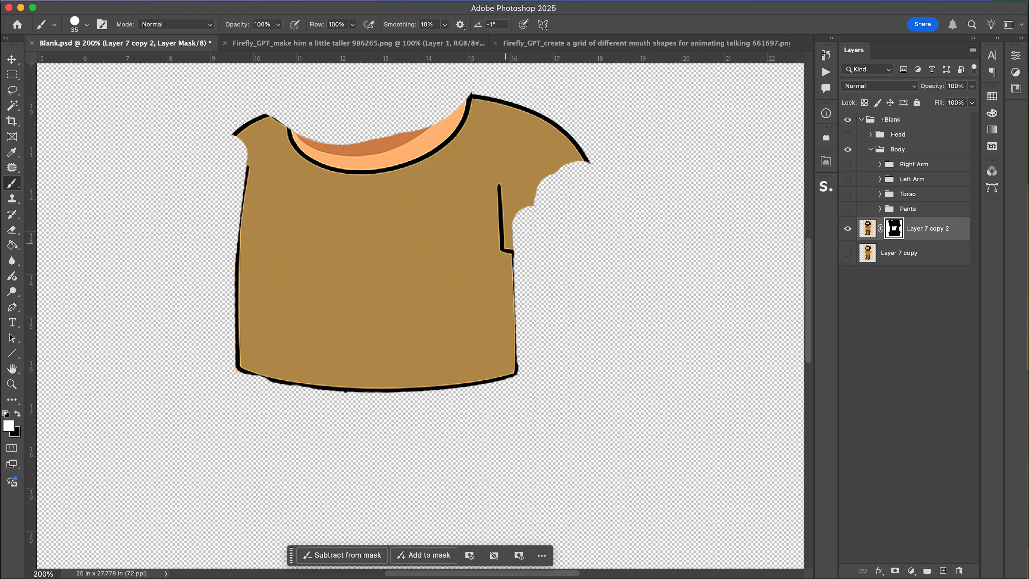
# Copy a rectangular piece of the shirt's right side, move it up to patch the cut sleeve area, and merge it down.
pyautogui.click(867, 228)
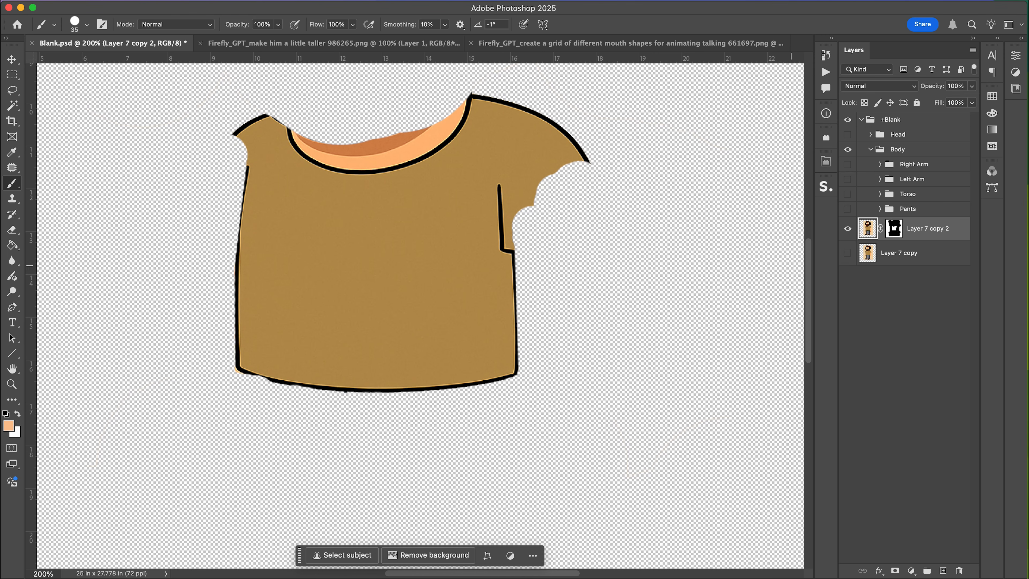
pyautogui.press('m')
pyautogui.moveTo(533, 275); pyautogui.dragTo(482, 352)
pyautogui.press('super+j')
pyautogui.press('v')
pyautogui.moveTo(519, 319)
pyautogui.mouseDown()
pyautogui.moveTo(515, 218)
pyautogui.moveTo(515, 234)
pyautogui.mouseUp()
pyautogui.press('super+e')
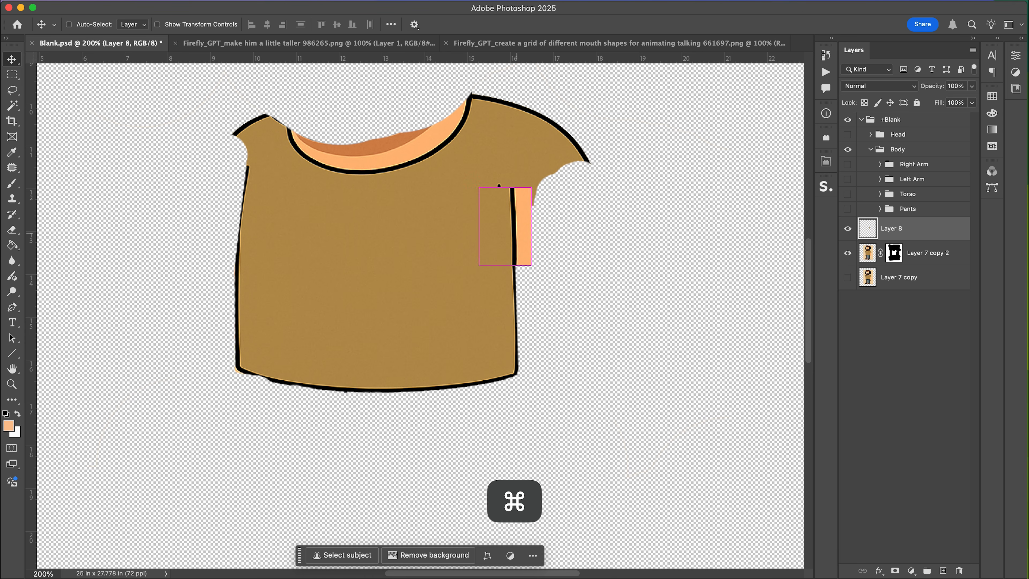
pyautogui.press('Return')
pyautogui.scroll(2, 405, 283)
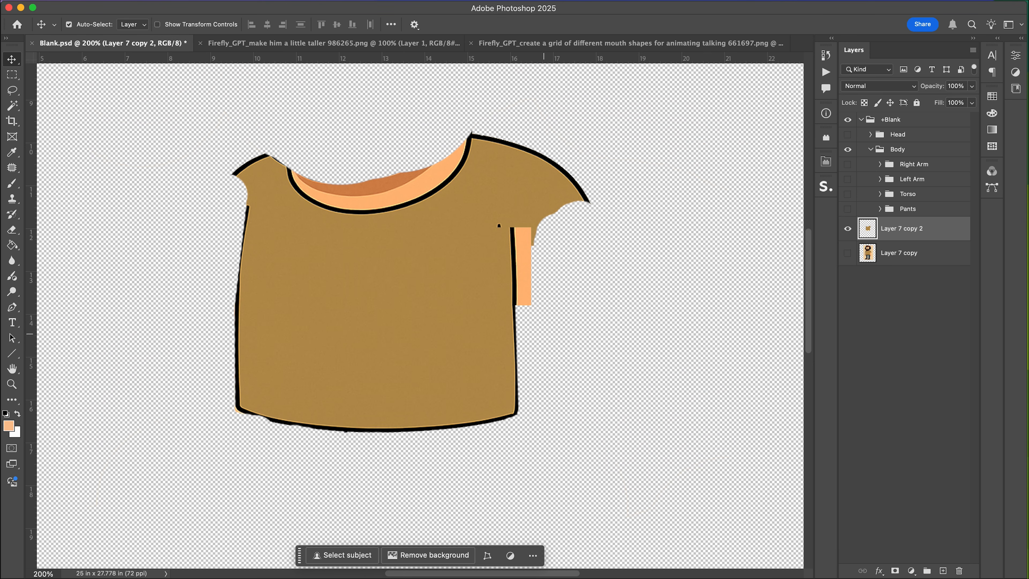
# Add a new layer mask to the torso layer and paint out the leftover skin strip and right shoulder.
pyautogui.press('m')
pyautogui.click(895, 570)
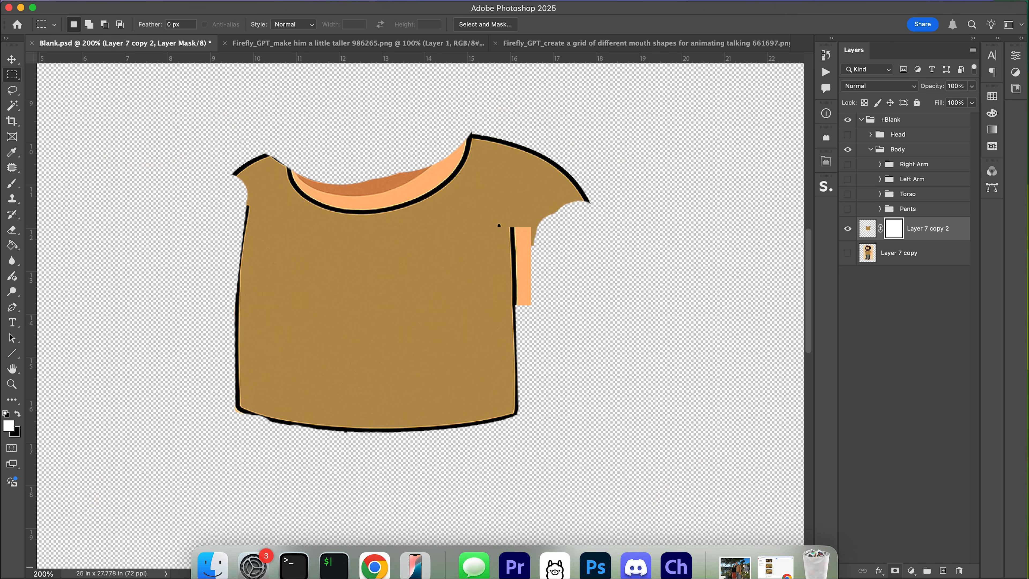
pyautogui.press('b')
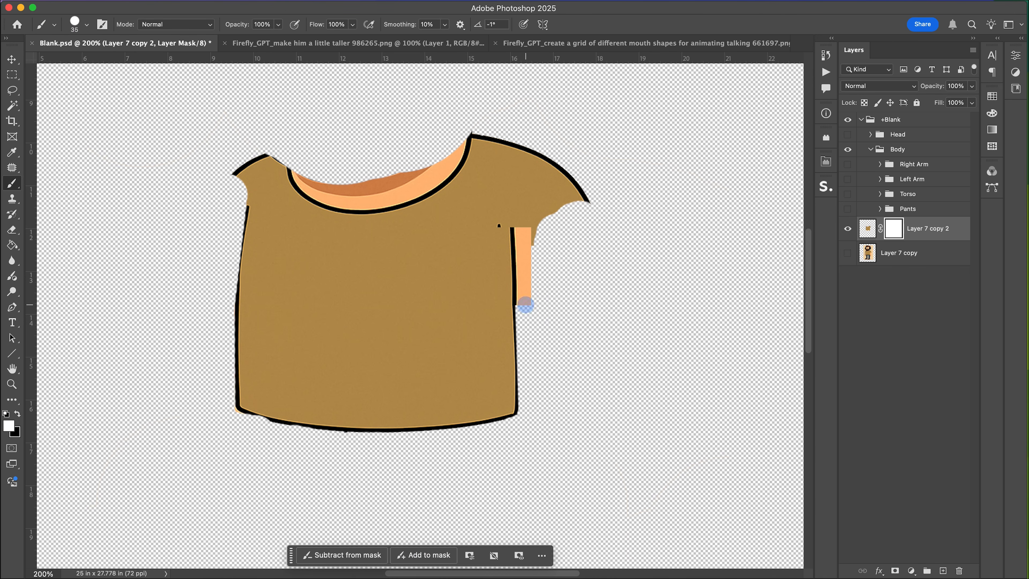
pyautogui.moveTo(525, 306)
pyautogui.mouseDown()
pyautogui.moveTo(519, 142)
pyautogui.moveTo(583, 193)
pyautogui.mouseUp()
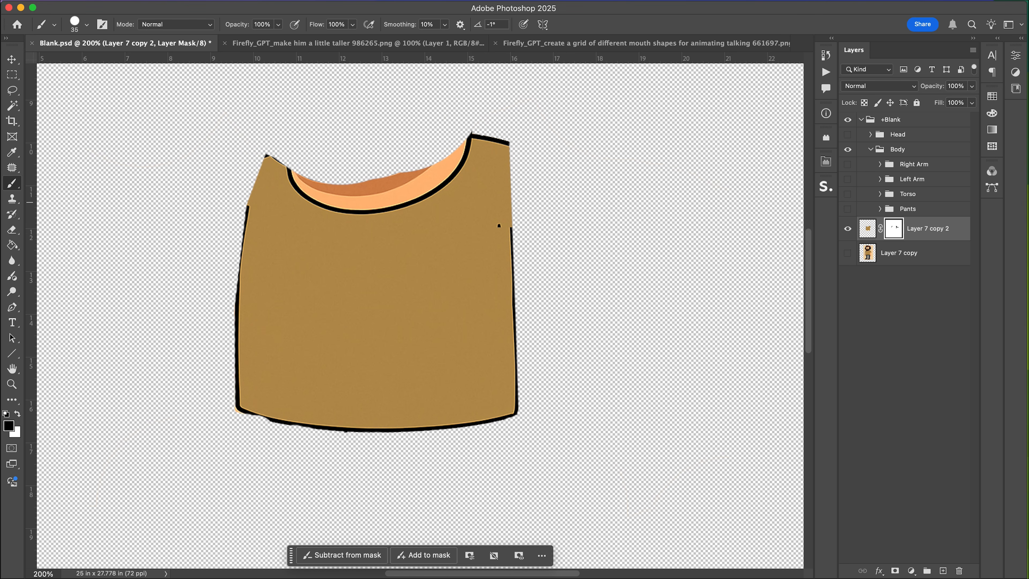
# Move the torso layer into the Torso group.
pyautogui.click(847, 252)
pyautogui.click(848, 252)
pyautogui.moveTo(867, 228); pyautogui.dragTo(907, 193)
pyautogui.click(847, 194)
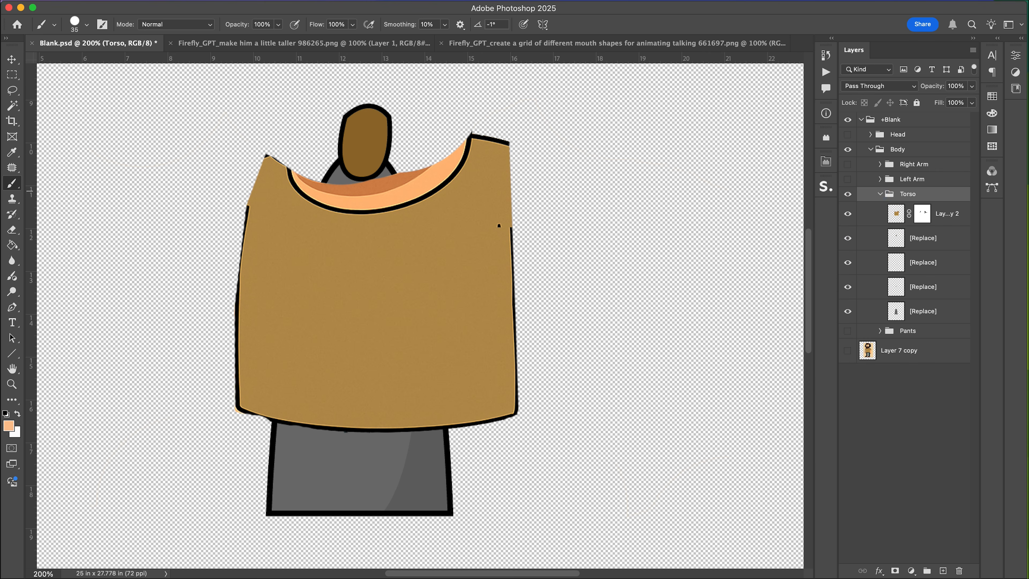
# Delete the placeholder [Replace] layers from the Torso group and show the Pants group.
pyautogui.click(927, 241)
pyautogui.press('BackSpace')
pyautogui.press('BackSpace')
pyautogui.press('BackSpace')
pyautogui.press('BackSpace')
pyautogui.click(847, 233)
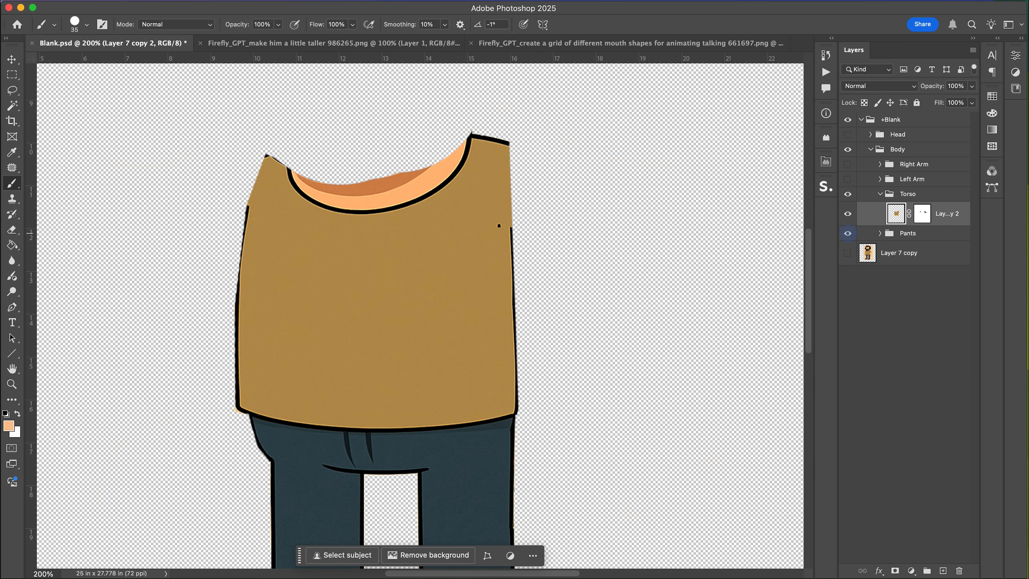
# Toggle the arm groups, original cartoon and Head group on and off to review the assembled body.
pyautogui.moveTo(847, 179); pyautogui.dragTo(847, 164)
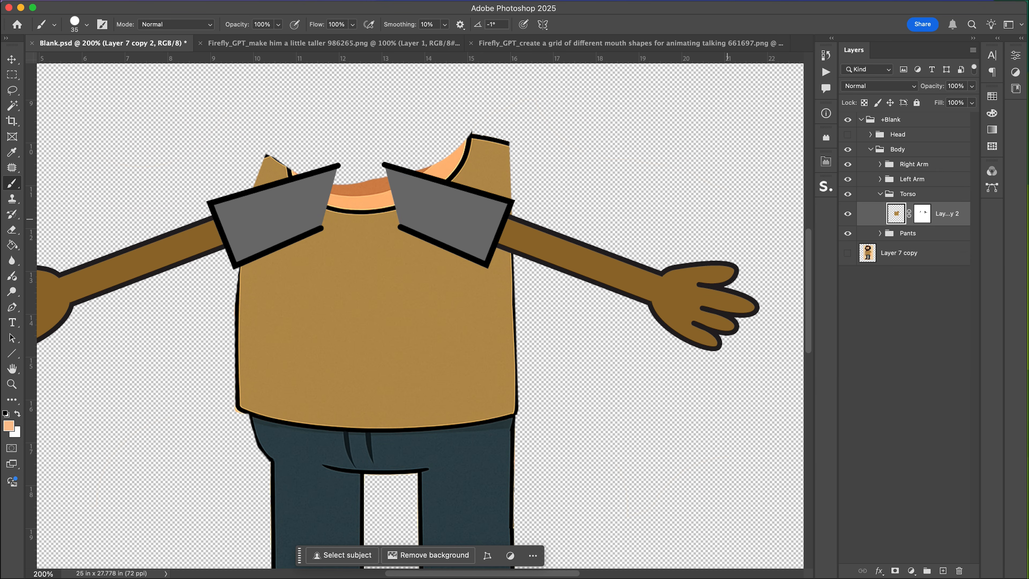
pyautogui.press('super+minus')
pyautogui.press('super+minus')
pyautogui.press('super+equal')
pyautogui.click(879, 179)
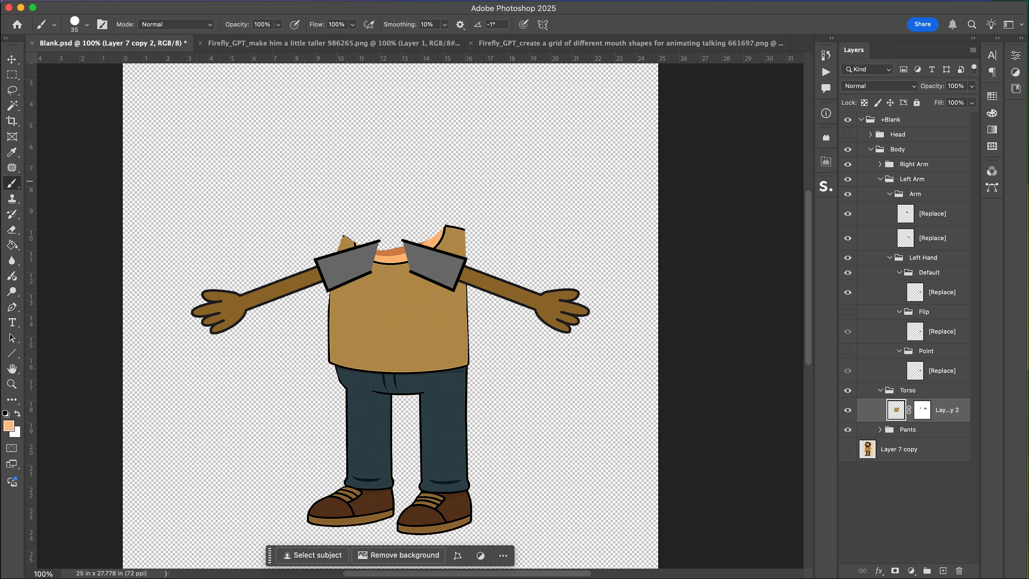
pyautogui.click(879, 179)
pyautogui.click(847, 253)
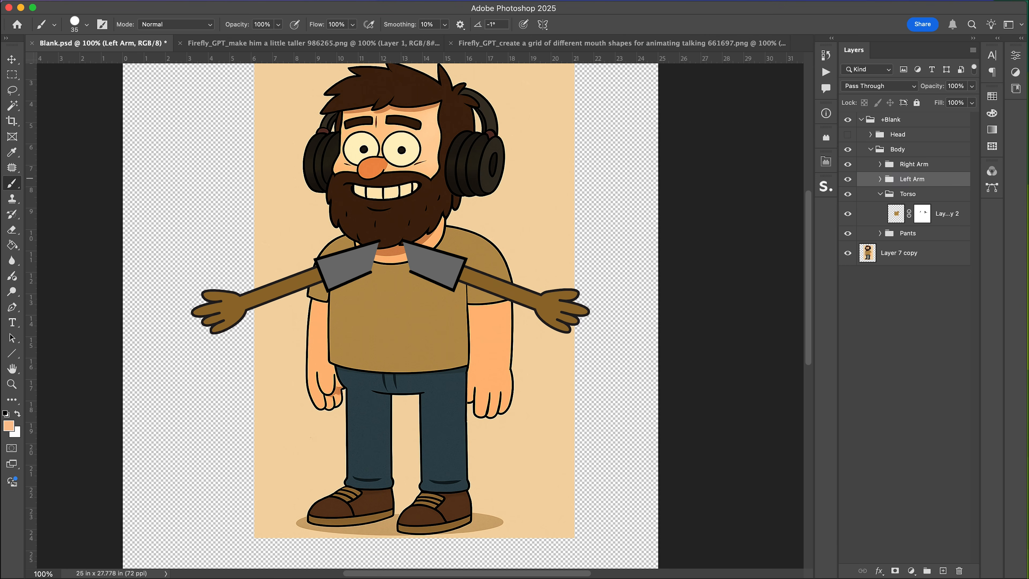
pyautogui.moveTo(848, 173); pyautogui.dragTo(847, 163)
pyautogui.click(847, 134)
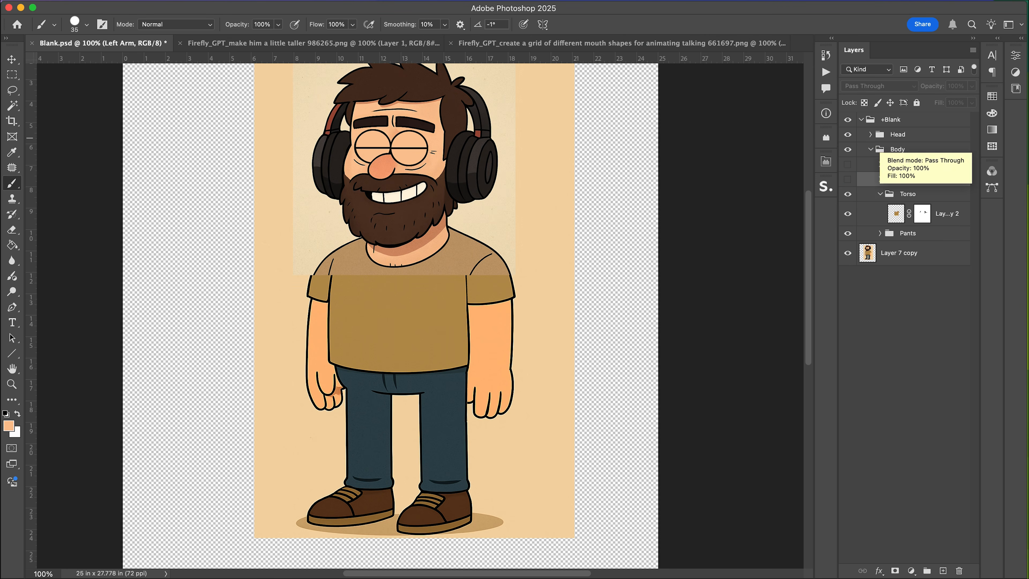
# Select the face background copy layer and delete its beige background areas with the Magic Wand.
pyautogui.click(870, 149)
pyautogui.click(848, 169)
pyautogui.click(847, 169)
pyautogui.click(869, 134)
pyautogui.scroll(-3, 870, 135)
pyautogui.click(929, 487)
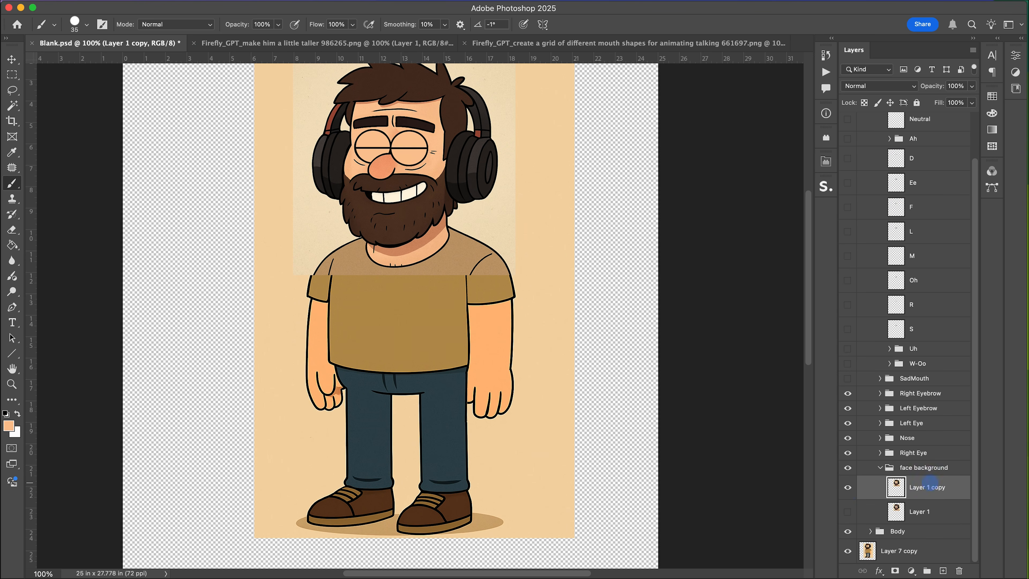
pyautogui.click(847, 487)
pyautogui.click(847, 487)
pyautogui.scroll(3, 848, 487)
pyautogui.press('w')
pyautogui.click(511, 188)
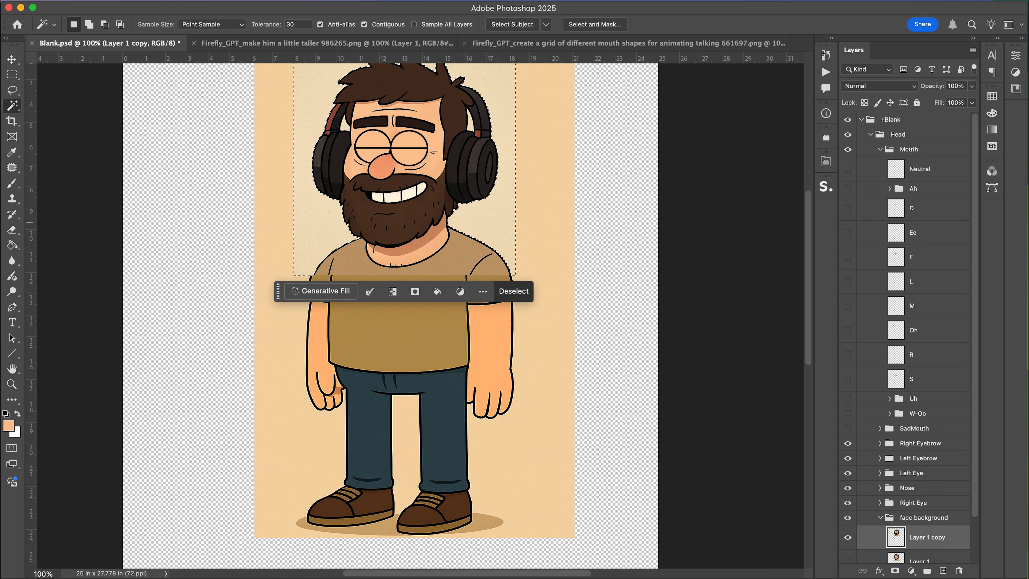
pyautogui.press('BackSpace')
pyautogui.click(470, 125)
pyautogui.press('BackSpace')
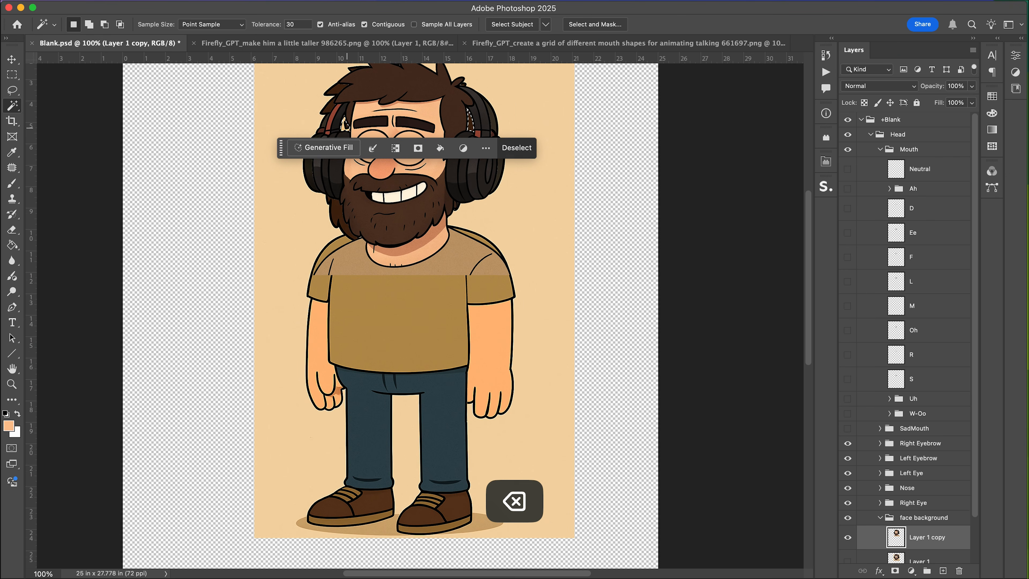
pyautogui.press('super+d')
# Delete the shirt strip at the bottom of the face background layer.
pyautogui.click(459, 267)
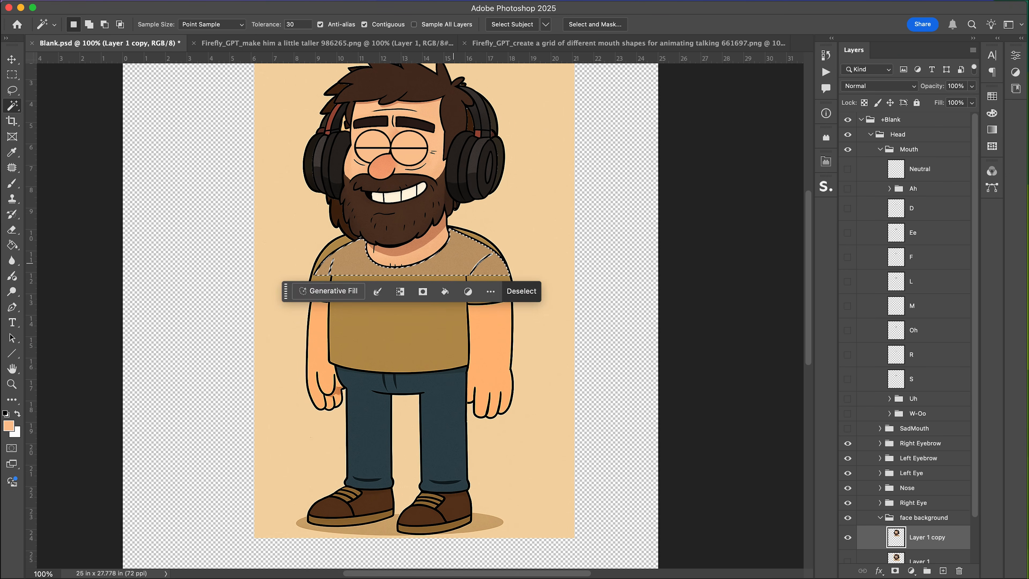
pyautogui.press('BackSpace')
pyautogui.press('super+d')
# Duplicate the full cartoon layer and move the copy into the Body group.
pyautogui.click(880, 149)
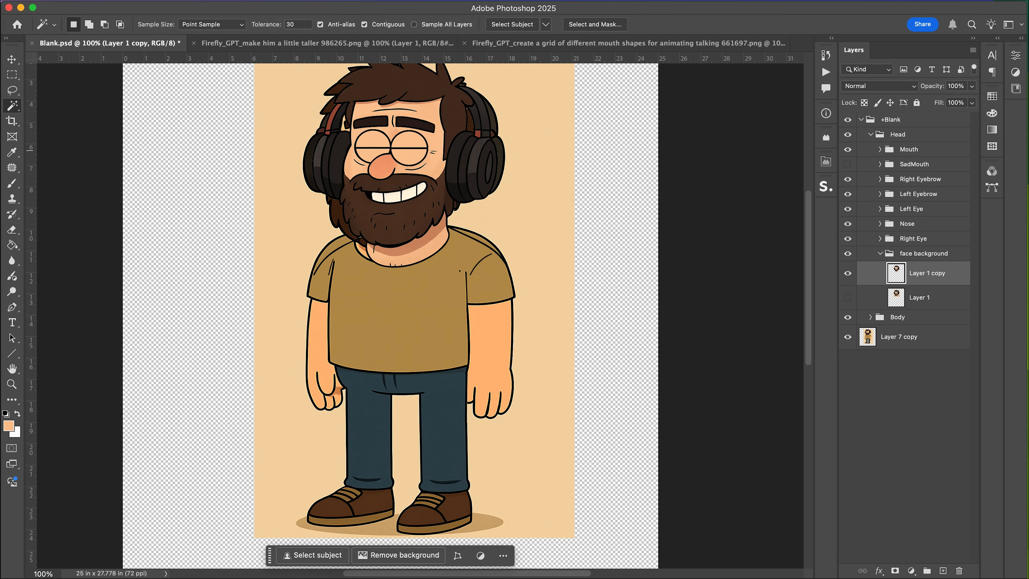
pyautogui.click(847, 336)
pyautogui.click(904, 335)
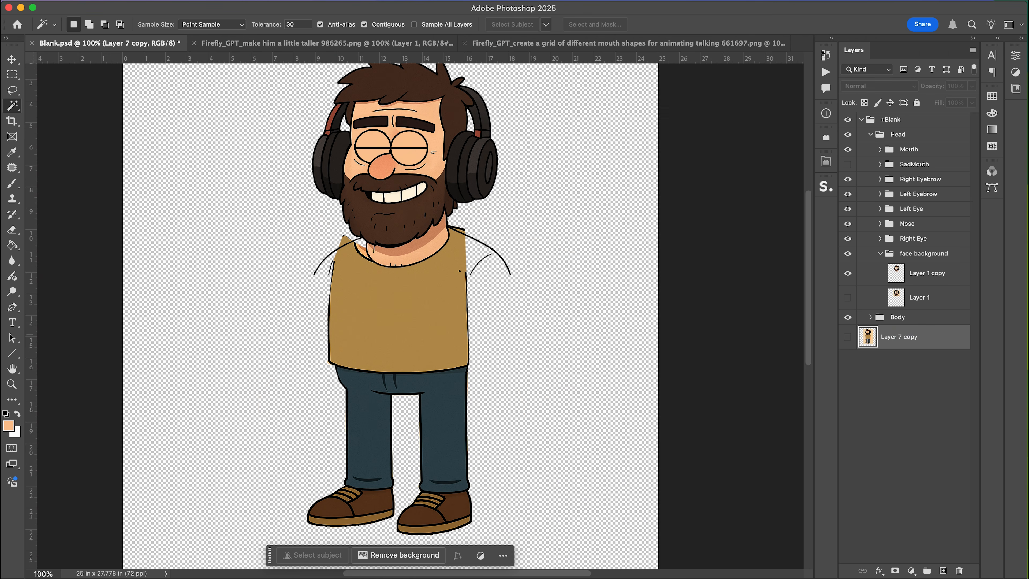
pyautogui.click(847, 134)
pyautogui.click(847, 336)
pyautogui.press('super+j')
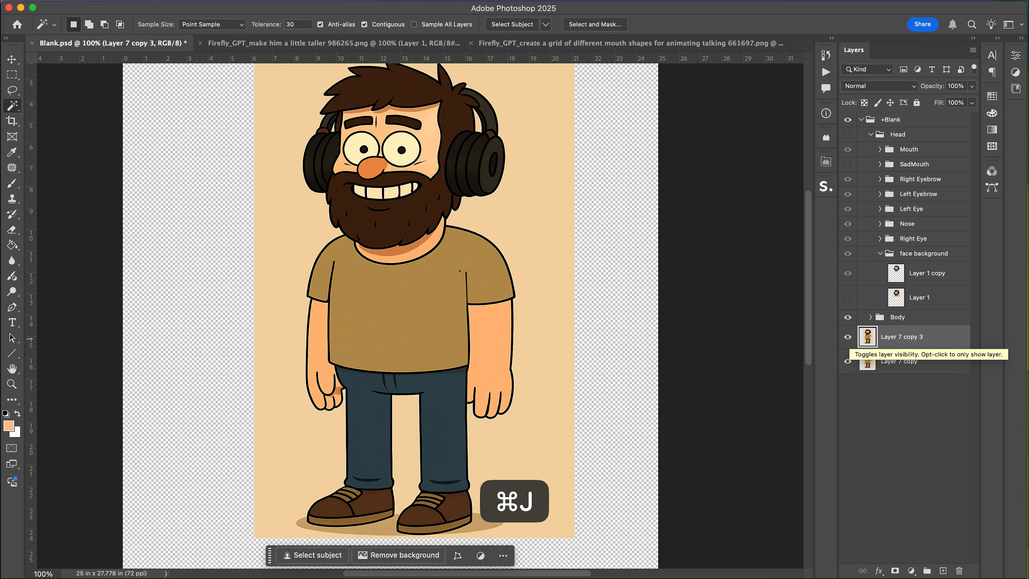
pyautogui.moveTo(894, 342)
pyautogui.mouseDown()
pyautogui.moveTo(897, 304)
pyautogui.moveTo(899, 331)
pyautogui.mouseUp()
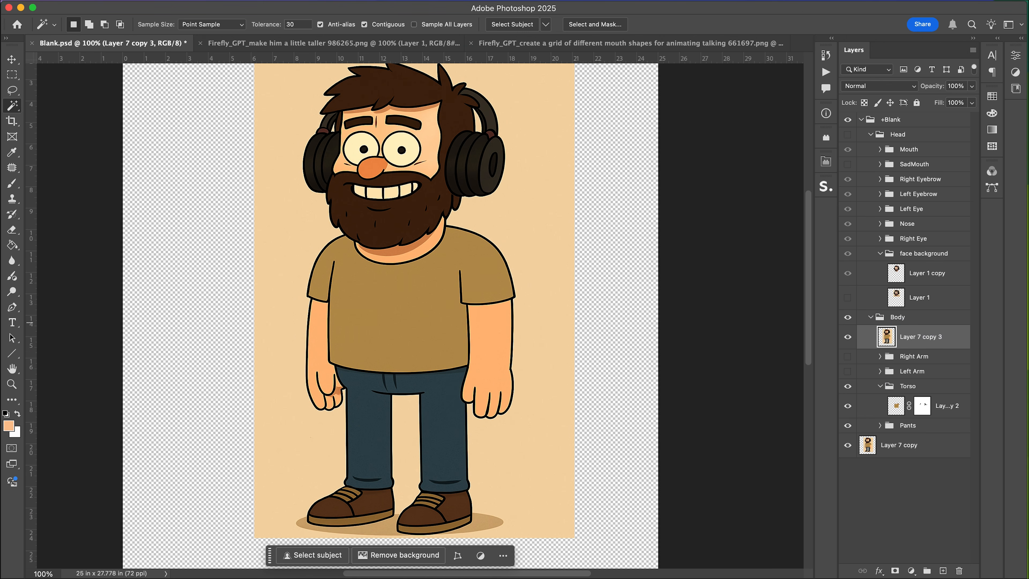
# Delete the beige background, including the gap between the legs, from the new cartoon copy.
pyautogui.click(551, 246)
pyautogui.press('BackSpace')
pyautogui.press('super+d')
pyautogui.click(847, 445)
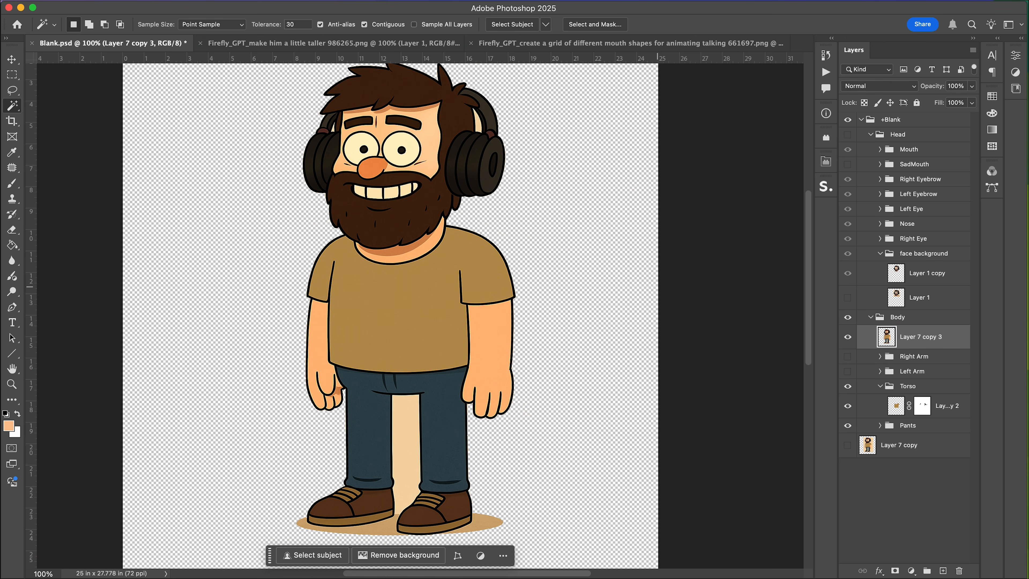
pyautogui.click(408, 455)
pyautogui.press('BackSpace')
pyautogui.press('super+d')
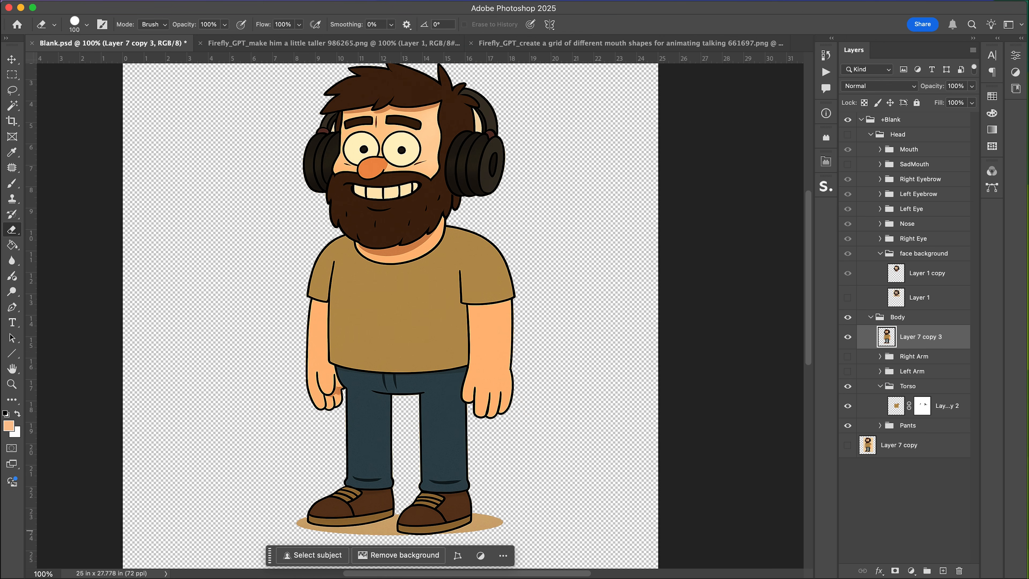
# Add a layer mask to the new cartoon copy and paint out its head.
pyautogui.click(895, 570)
pyautogui.press('b')
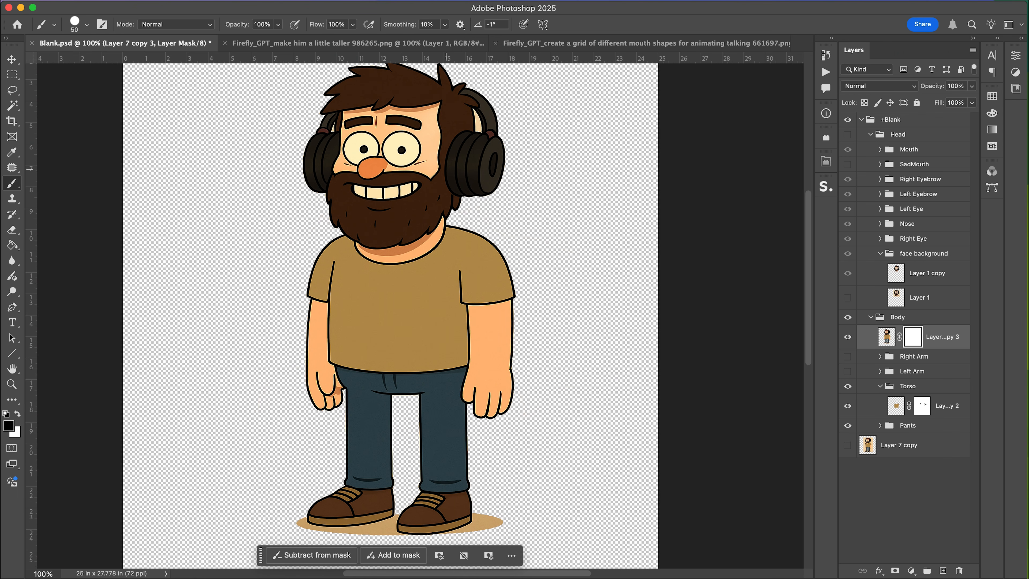
pyautogui.moveTo(446, 169)
pyautogui.mouseDown()
pyautogui.moveTo(475, 166)
pyautogui.moveTo(321, 145)
pyautogui.moveTo(480, 135)
pyautogui.mouseUp()
pyautogui.press('super+equal')
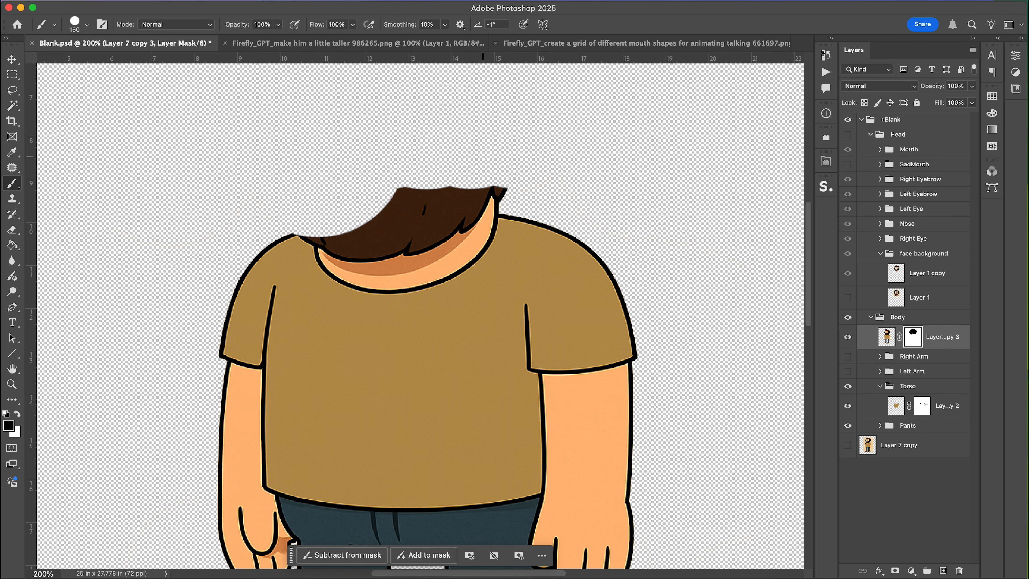
pyautogui.moveTo(484, 170)
pyautogui.mouseDown()
pyautogui.moveTo(400, 214)
pyautogui.moveTo(350, 219)
pyautogui.mouseUp()
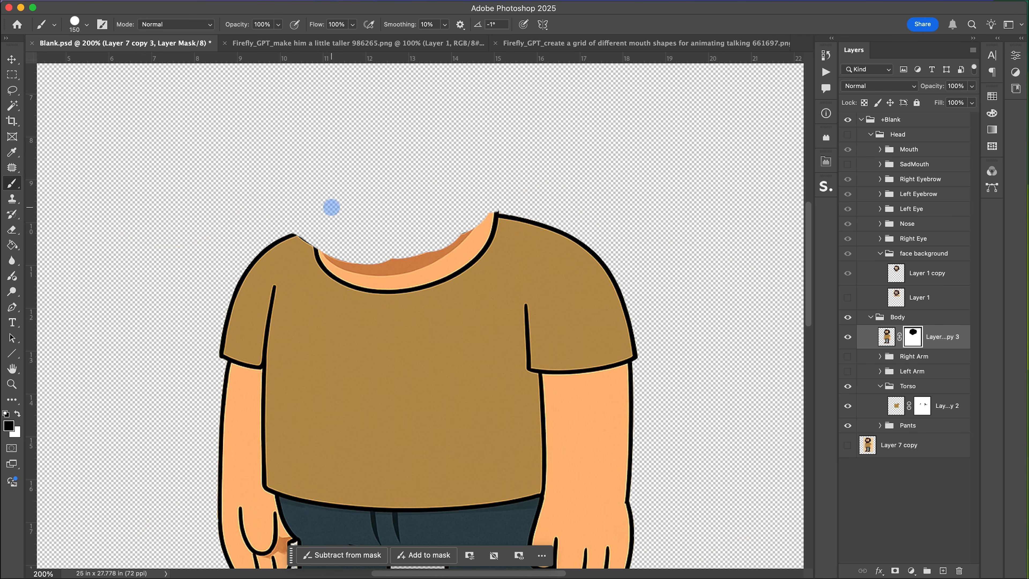
pyautogui.press('v')
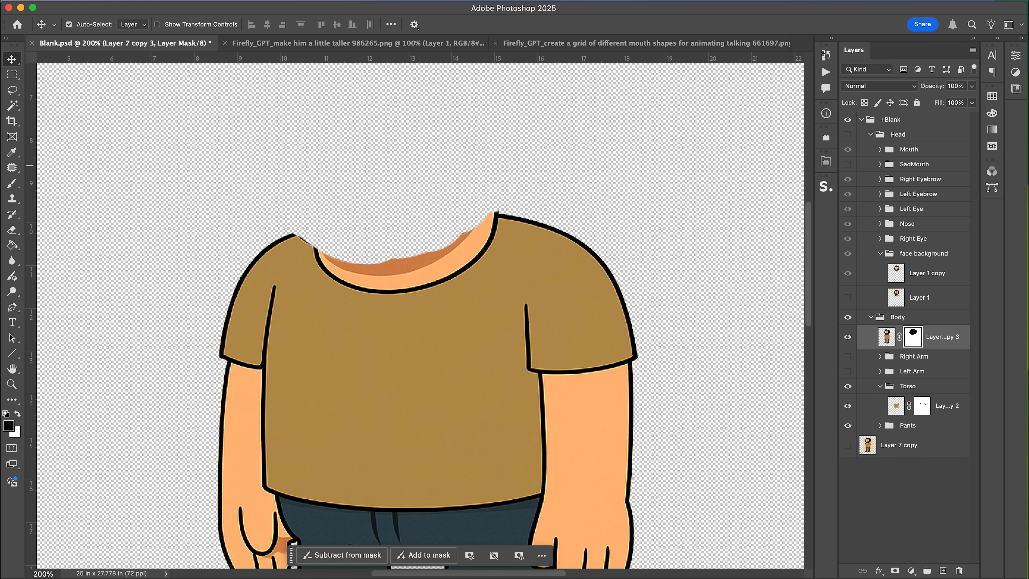
# Show the Head group and add a layer mask to the face background copy layer.
pyautogui.click(847, 135)
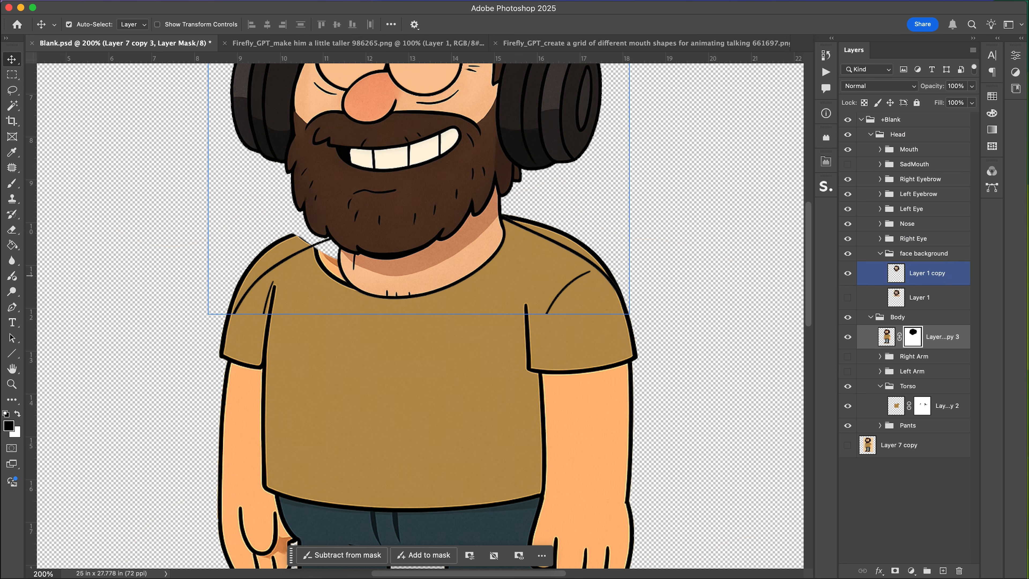
pyautogui.click(926, 276)
pyautogui.click(894, 570)
pyautogui.press('b')
pyautogui.click(536, 248)
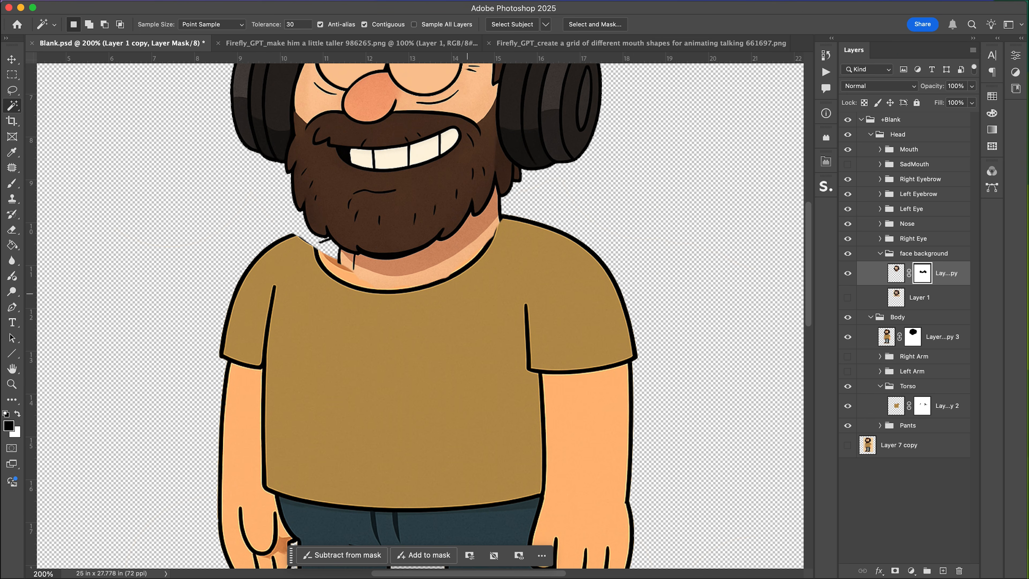
# Try to hide the neck area below the beard on the face background mask, then undo it.
pyautogui.press('w')
pyautogui.click(428, 261)
pyautogui.press('BackSpace')
pyautogui.press('cmd+d')
pyautogui.press('e')
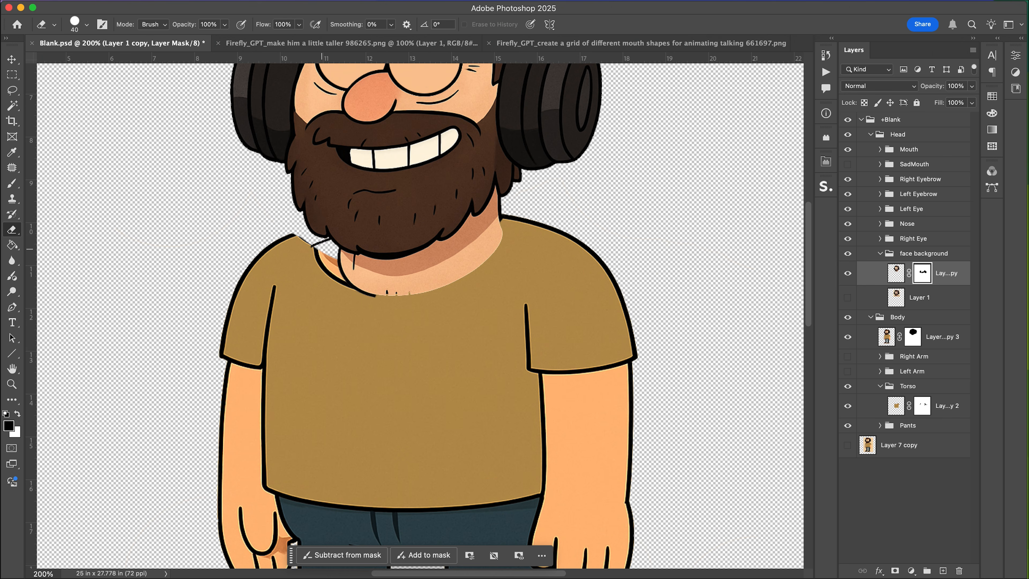
pyautogui.click(847, 273)
pyautogui.click(848, 273)
pyautogui.press('super+z')
pyautogui.press('super+z')
# Erase the neck line and delete the neck area below the beard on the face background layer's mask.
pyautogui.click(343, 271)
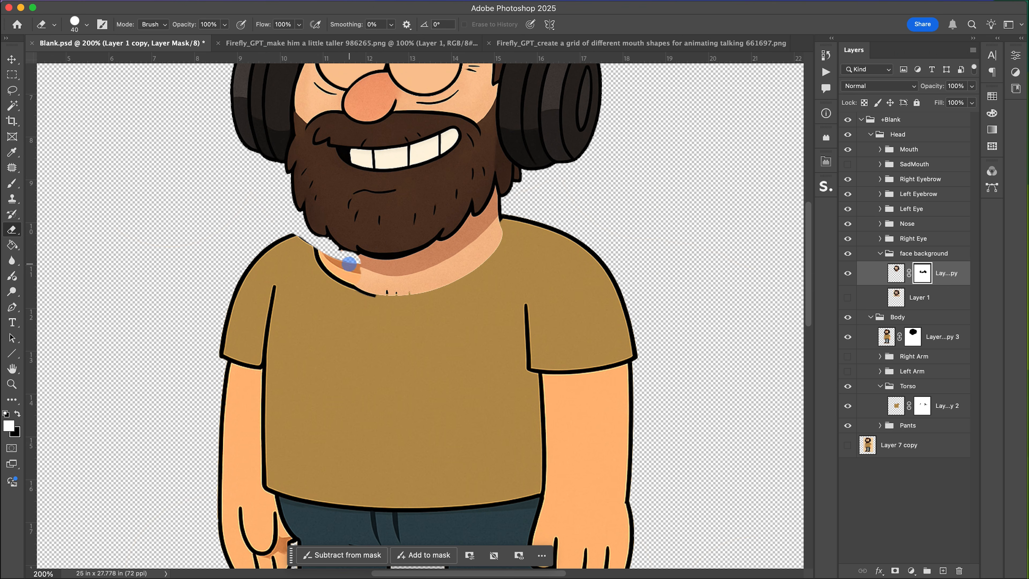
pyautogui.moveTo(349, 264); pyautogui.dragTo(360, 267)
pyautogui.press('w')
pyautogui.click(379, 285)
pyautogui.keyDown('shift'); pyautogui.click(392, 268); pyautogui.keyUp('shift')
pyautogui.press('BackSpace')
pyautogui.press('super+d')
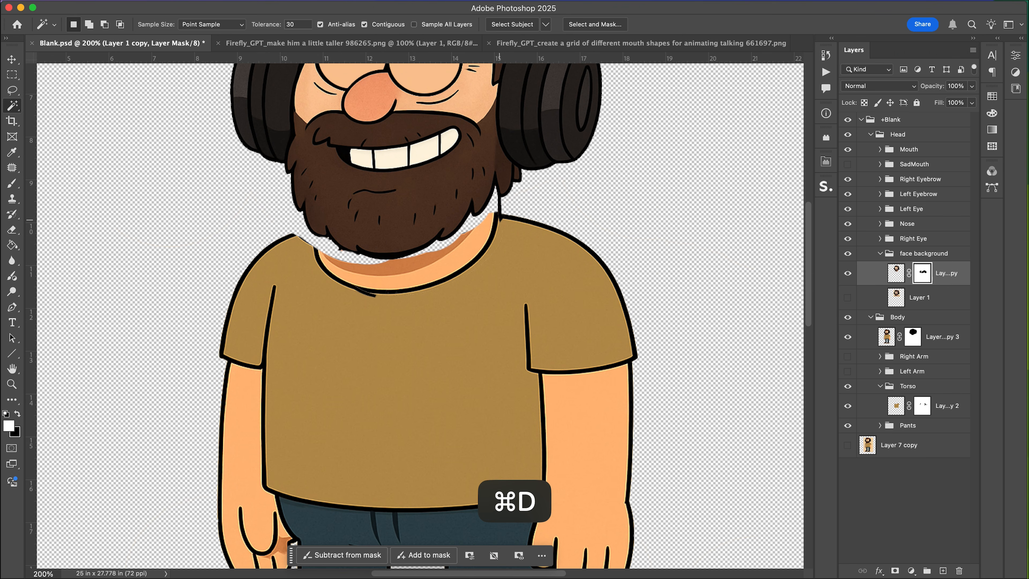
pyautogui.press('b')
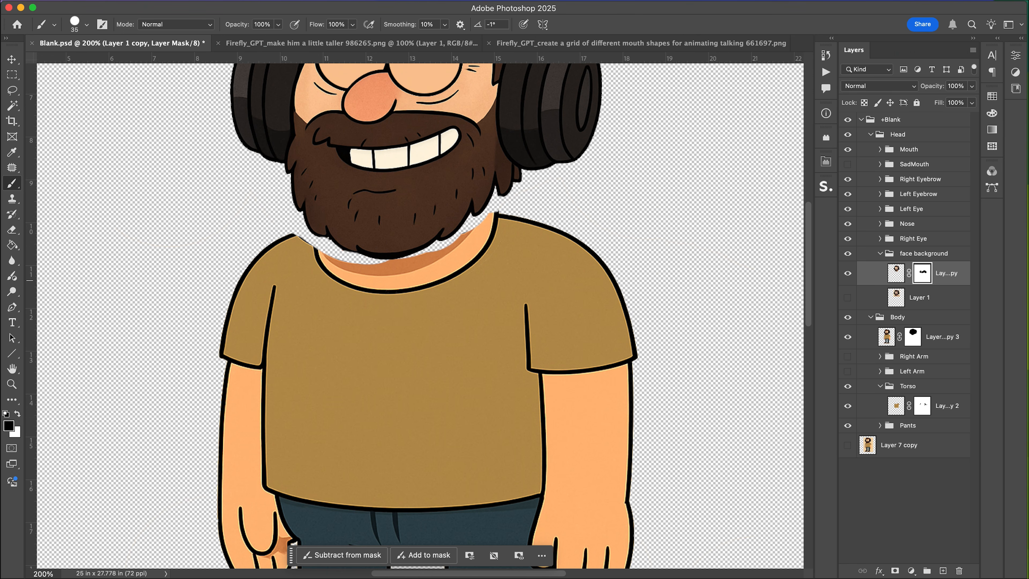
# Save the artwork and preview the updated puppet in Character Animator.
pyautogui.press('super+s')
pyautogui.press('super+Tab')
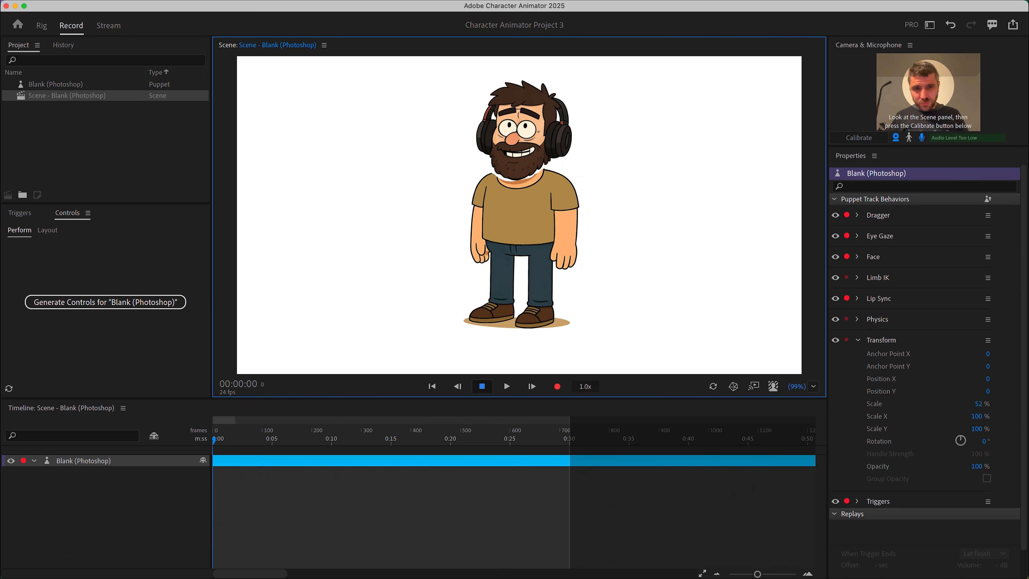
pyautogui.press('super+Tab')
# Hide the Head group to expose the shirt's neckline.
pyautogui.hscroll(6, 420, 215)
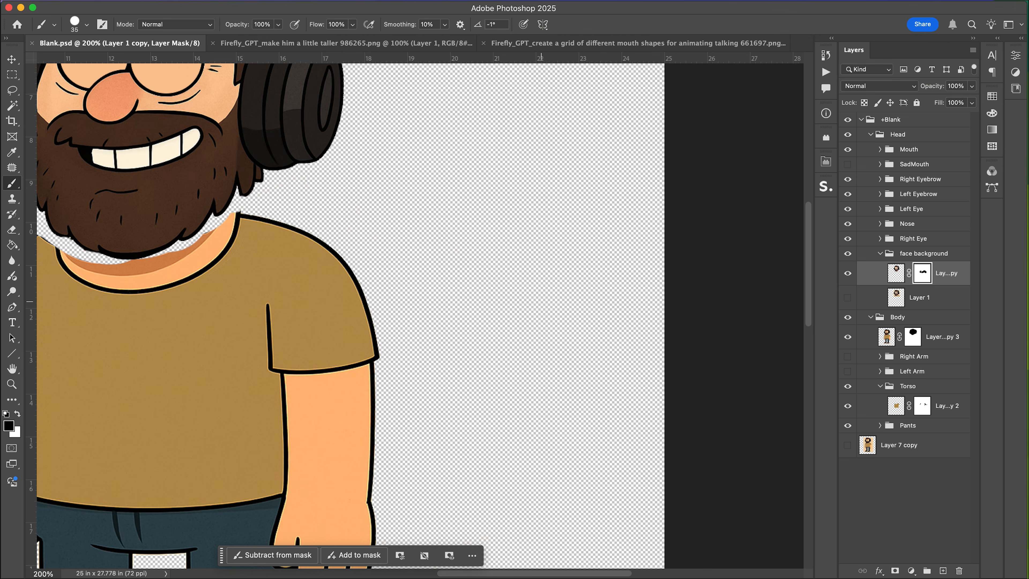
pyautogui.hscroll(-7, 420, 215)
pyautogui.click(848, 135)
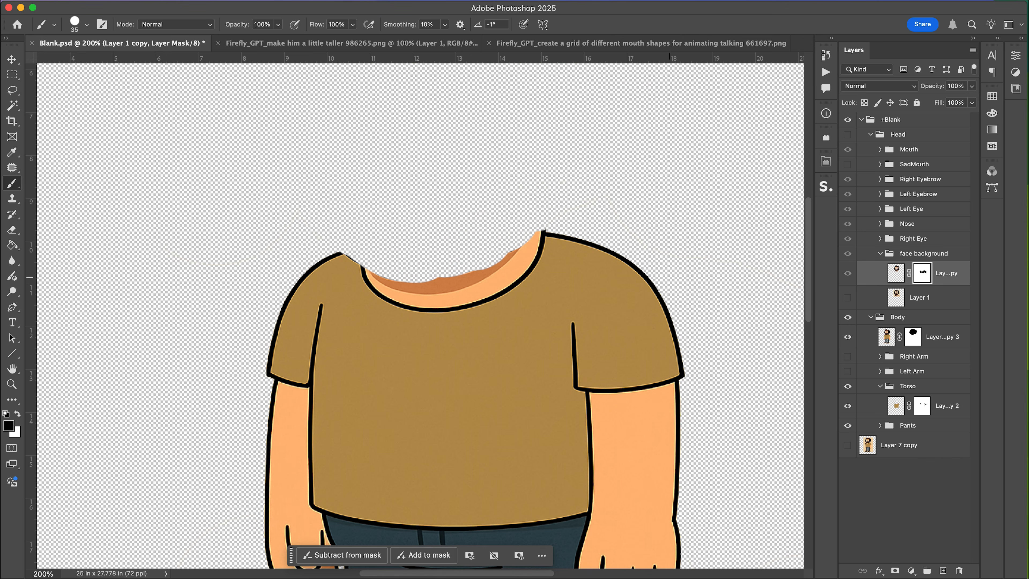
pyautogui.press('super+equal')
pyautogui.press('super+equal')
pyautogui.press('super+equal')
pyautogui.scroll(2, 476, 296)
pyautogui.hscroll(-1, 476, 296)
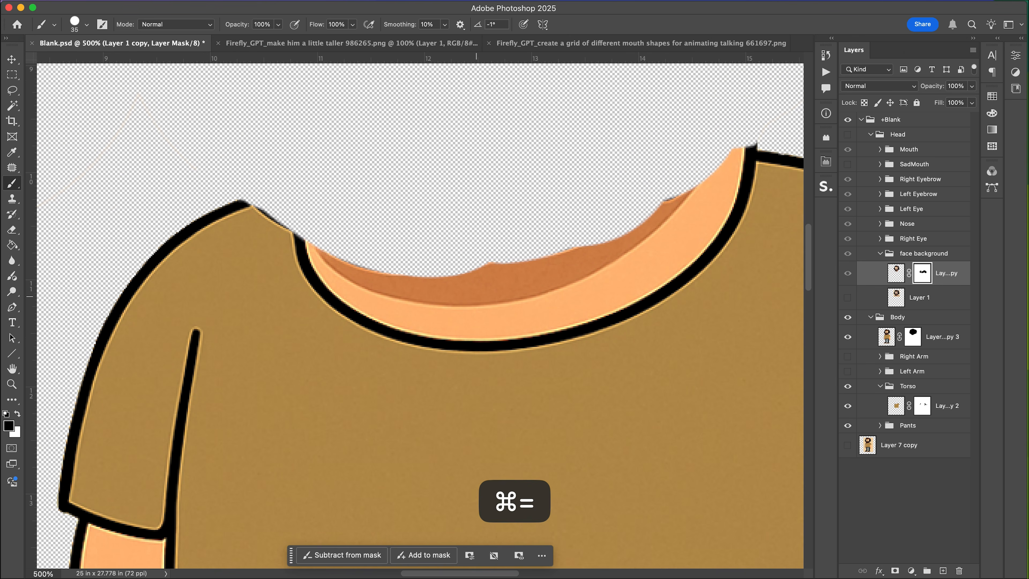
# Copy a small section of shirt from the body layer and move and rotate it to fill the collar notch.
pyautogui.press('m')
pyautogui.click(886, 337)
pyautogui.moveTo(279, 203); pyautogui.dragTo(340, 280)
pyautogui.press('super+j')
pyautogui.press('v')
pyautogui.moveTo(309, 211); pyautogui.dragTo(296, 185)
pyautogui.press('super+t')
pyautogui.moveTo(308, 144); pyautogui.dragTo(329, 146)
pyautogui.press('Return')
# Copy a second shirt section onto a new layer, move and rotate it over the shoulder, and raise it in the stack.
pyautogui.press('m')
pyautogui.moveTo(153, 192); pyautogui.dragTo(239, 288)
pyautogui.press('super+j')
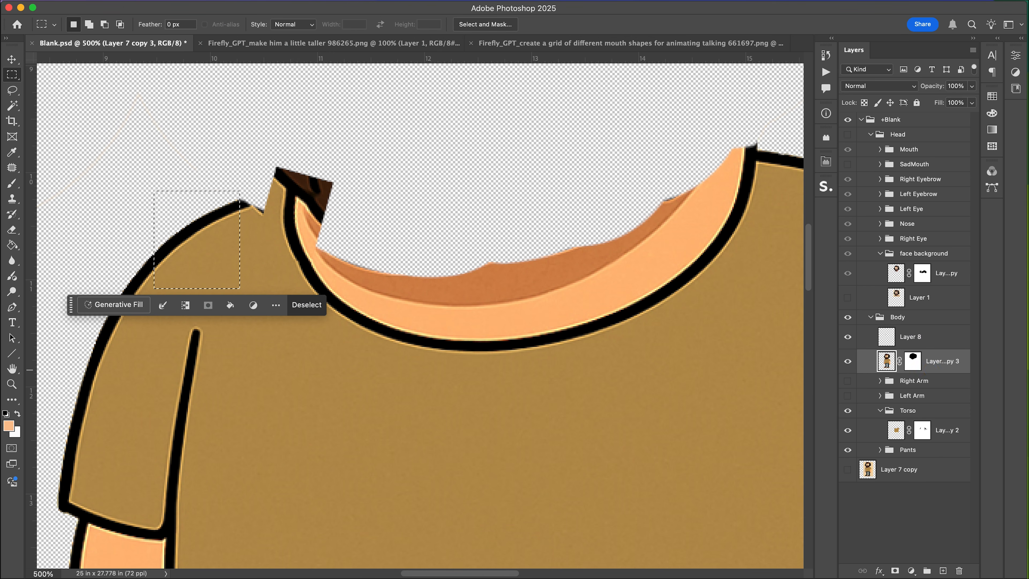
pyautogui.press('v')
pyautogui.moveTo(232, 216); pyautogui.dragTo(264, 203)
pyautogui.press('super+t')
pyautogui.moveTo(298, 122); pyautogui.dragTo(317, 136)
pyautogui.moveTo(249, 211); pyautogui.dragTo(262, 198)
pyautogui.press('super+bracketright')
pyautogui.press('Return')
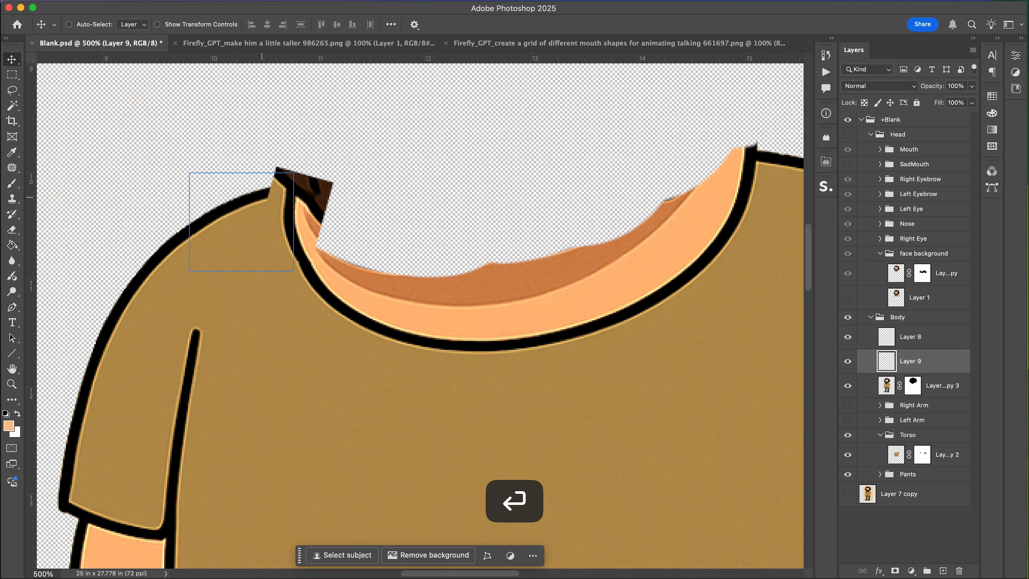
pyautogui.press('super+bracketright')
# Merge the two shirt patch layers and erase the leftover dark corner at the collar.
pyautogui.press('e')
pyautogui.press('super+e')
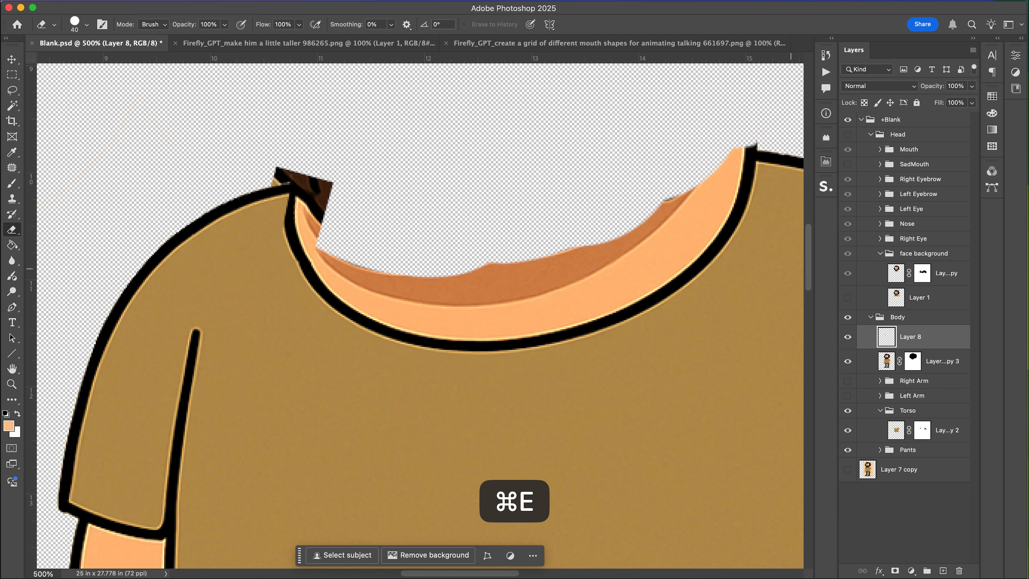
pyautogui.moveTo(261, 159)
pyautogui.mouseDown()
pyautogui.moveTo(322, 157)
pyautogui.moveTo(342, 227)
pyautogui.mouseUp()
# Sample the skin colour and paint a neck on a new layer beneath the body copy.
pyautogui.press('b')
pyautogui.keyDown('alt'); pyautogui.click(460, 273); pyautogui.keyUp('alt')
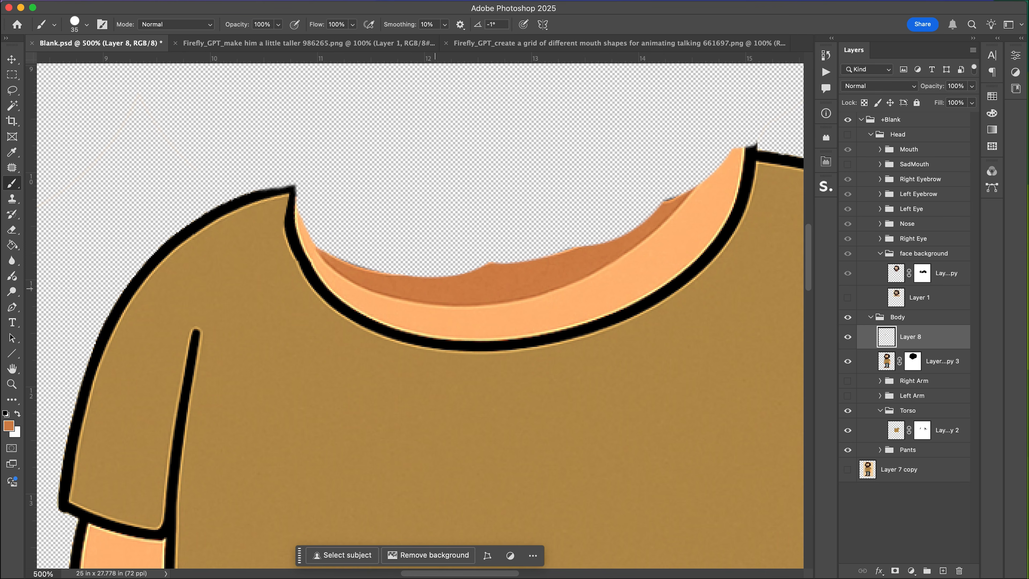
pyautogui.press('i')
pyautogui.click(449, 311)
pyautogui.click(946, 381)
pyautogui.click(942, 570)
pyautogui.press('b')
pyautogui.moveTo(353, 249)
pyautogui.mouseDown()
pyautogui.moveTo(312, 187)
pyautogui.moveTo(729, 175)
pyautogui.moveTo(405, 237)
pyautogui.moveTo(660, 215)
pyautogui.mouseUp()
pyautogui.moveTo(729, 150)
pyautogui.mouseDown()
pyautogui.moveTo(697, 136)
pyautogui.moveTo(506, 141)
pyautogui.moveTo(314, 181)
pyautogui.moveTo(572, 164)
pyautogui.moveTo(363, 172)
pyautogui.moveTo(342, 150)
pyautogui.moveTo(526, 133)
pyautogui.moveTo(708, 131)
pyautogui.moveTo(720, 174)
pyautogui.mouseUp()
pyautogui.keyDown('alt'); pyautogui.click(486, 287); pyautogui.keyUp('alt')
pyautogui.moveTo(433, 266); pyautogui.dragTo(392, 266)
pyautogui.press('super+z')
pyautogui.click(942, 570)
pyautogui.moveTo(466, 265)
pyautogui.mouseDown()
pyautogui.moveTo(409, 273)
pyautogui.moveTo(338, 223)
pyautogui.moveTo(583, 247)
pyautogui.moveTo(711, 131)
pyautogui.moveTo(583, 106)
pyautogui.moveTo(344, 166)
pyautogui.moveTo(608, 177)
pyautogui.moveTo(473, 148)
pyautogui.mouseUp()
# Show the Head group again, save, and preview the puppet in Character Animator.
pyautogui.click(847, 134)
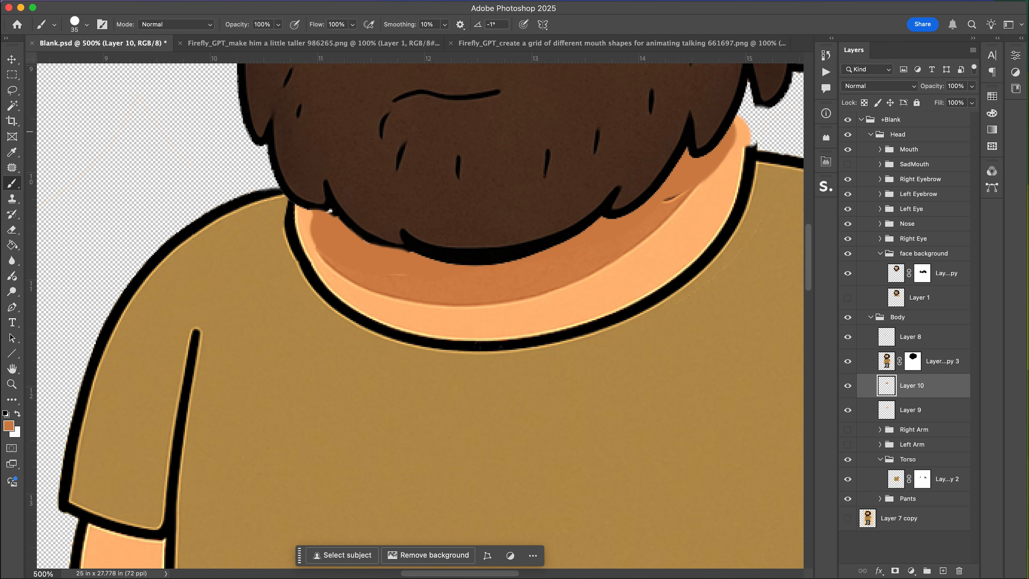
pyautogui.press('super+minus')
pyautogui.press('super+minus')
pyautogui.press('super+minus')
pyautogui.press('super+minus')
pyautogui.press('super+s')
pyautogui.press('super+Tab')
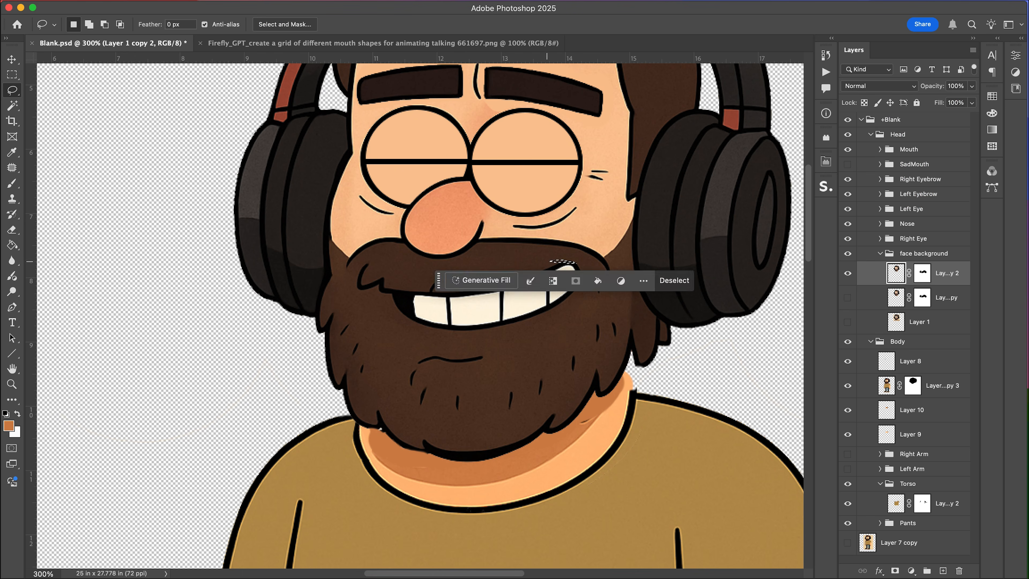
# Lasso the mouth on a copy of the face background and paint over it with beard brown.
pyautogui.click(572, 259)
pyautogui.moveTo(572, 259); pyautogui.dragTo(534, 255)
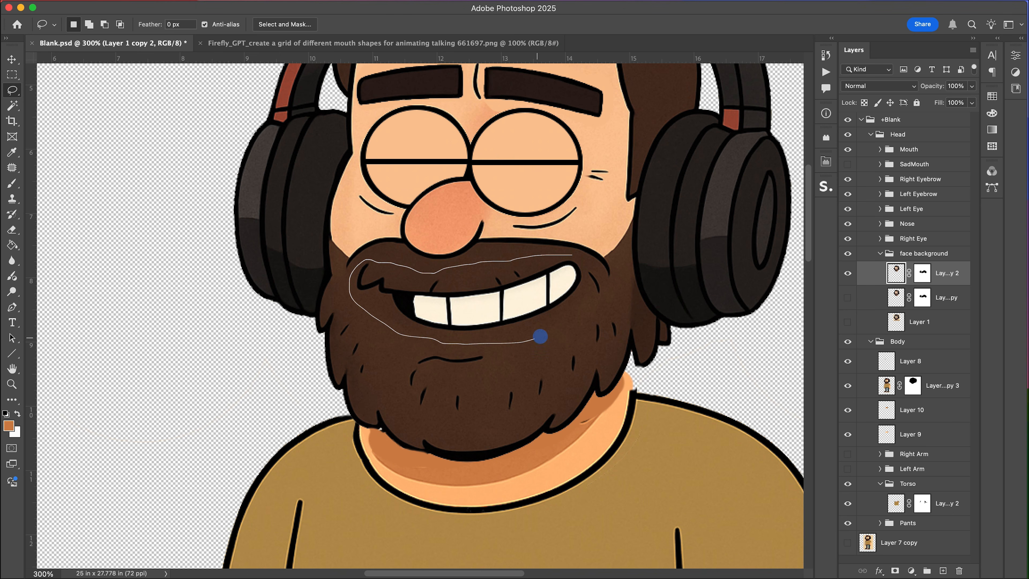
pyautogui.moveTo(589, 277); pyautogui.dragTo(587, 271)
pyautogui.press('b')
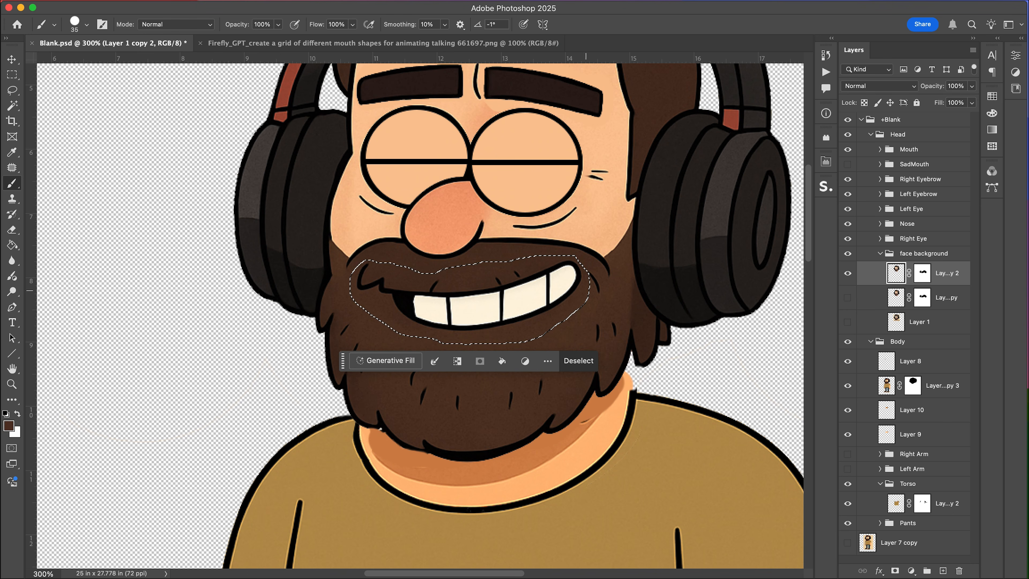
pyautogui.press(']')
pyautogui.press(']')
pyautogui.press(']')
pyautogui.press(']')
pyautogui.press(']')
pyautogui.press(']')
pyautogui.moveTo(572, 278)
pyautogui.mouseDown()
pyautogui.moveTo(407, 296)
pyautogui.moveTo(377, 286)
pyautogui.mouseUp()
pyautogui.press('super+d')
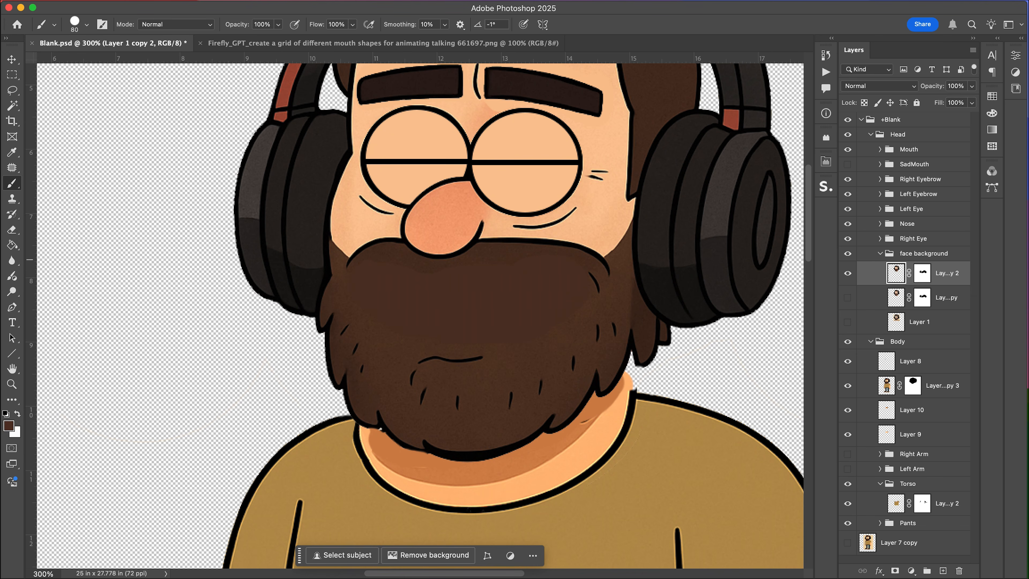
# Apply the face background copy's mask and patch the left part of the painted mouth area with beard texture.
pyautogui.keyDown('shift'); pyautogui.click(922, 273); pyautogui.keyUp('shift')
pyautogui.keyDown('shift'); pyautogui.click(922, 273); pyautogui.keyUp('shift')
pyautogui.keyDown('ctrl'); pyautogui.click(921, 273); pyautogui.keyUp('ctrl')
pyautogui.click(844, 313)
pyautogui.press('j')
pyautogui.moveTo(366, 325)
pyautogui.mouseDown()
pyautogui.moveTo(421, 342)
pyautogui.moveTo(395, 346)
pyautogui.mouseUp()
pyautogui.moveTo(389, 329); pyautogui.dragTo(382, 298)
pyautogui.press('super+d')
pyautogui.click(373, 254)
pyautogui.moveTo(391, 257); pyautogui.dragTo(383, 255)
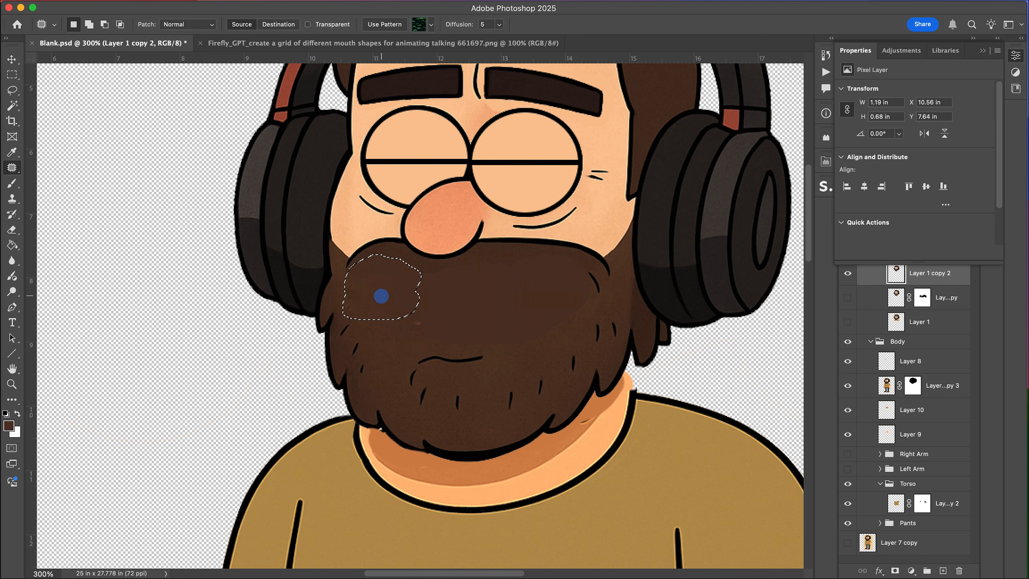
pyautogui.moveTo(383, 297); pyautogui.dragTo(396, 326)
pyautogui.moveTo(390, 279); pyautogui.dragTo(417, 338)
pyautogui.click(441, 284)
pyautogui.moveTo(394, 256)
pyautogui.mouseDown()
pyautogui.moveTo(396, 312)
pyautogui.moveTo(418, 303)
pyautogui.moveTo(419, 268)
pyautogui.mouseUp()
pyautogui.moveTo(408, 303)
pyautogui.mouseDown()
pyautogui.moveTo(406, 317)
pyautogui.moveTo(454, 307)
pyautogui.mouseUp()
pyautogui.moveTo(452, 325)
pyautogui.mouseDown()
pyautogui.moveTo(390, 310)
pyautogui.moveTo(431, 328)
pyautogui.mouseUp()
# Patch the right part of the former mouth area with nearby beard texture.
pyautogui.click(567, 324)
pyautogui.moveTo(581, 315); pyautogui.dragTo(545, 314)
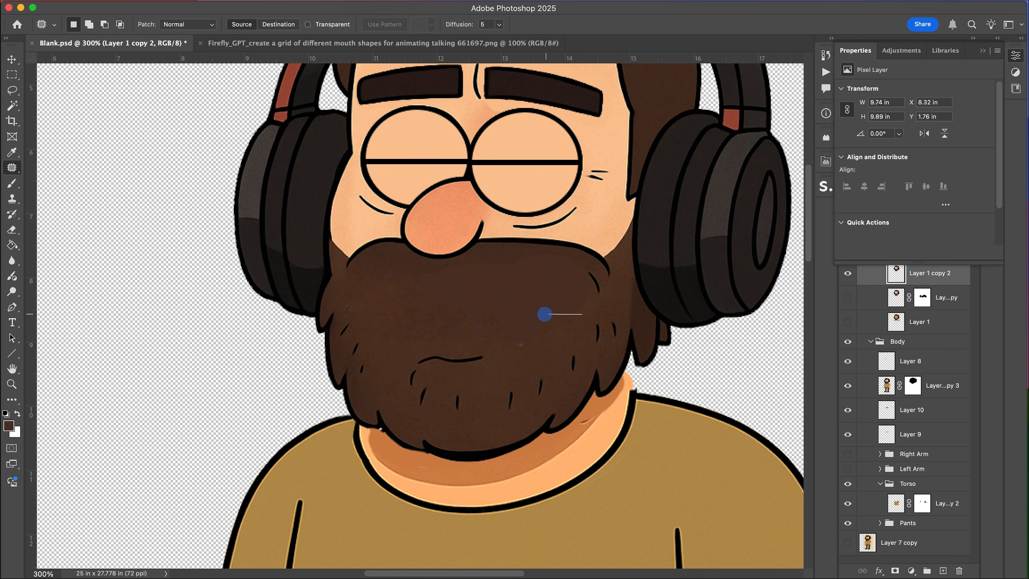
pyautogui.moveTo(540, 350); pyautogui.dragTo(579, 317)
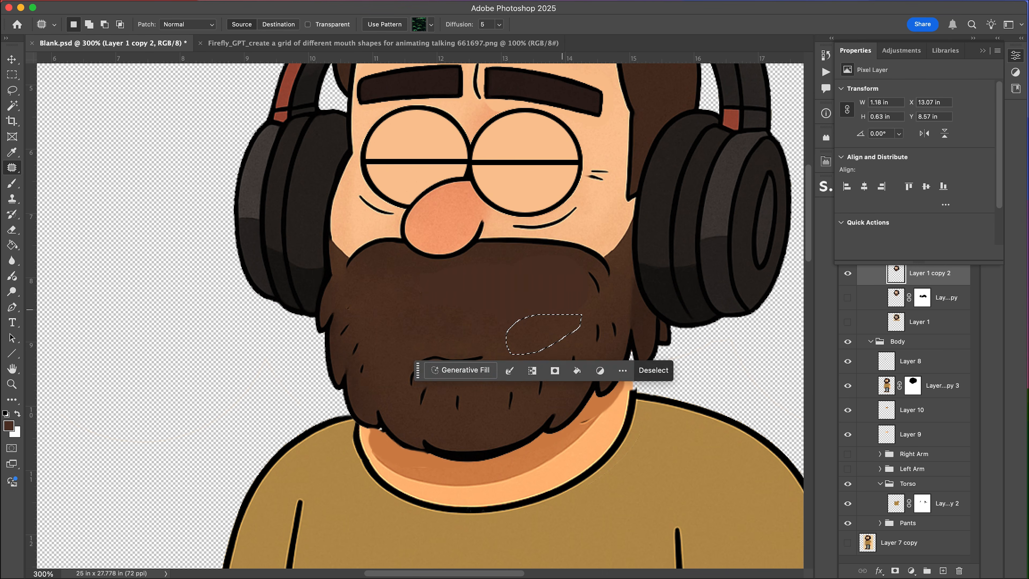
pyautogui.moveTo(580, 260)
pyautogui.mouseDown()
pyautogui.moveTo(537, 308)
pyautogui.moveTo(594, 316)
pyautogui.moveTo(572, 261)
pyautogui.mouseUp()
pyautogui.moveTo(559, 291); pyautogui.dragTo(487, 289)
pyautogui.press('super+d')
pyautogui.moveTo(559, 252)
pyautogui.mouseDown()
pyautogui.moveTo(496, 268)
pyautogui.moveTo(569, 280)
pyautogui.mouseUp()
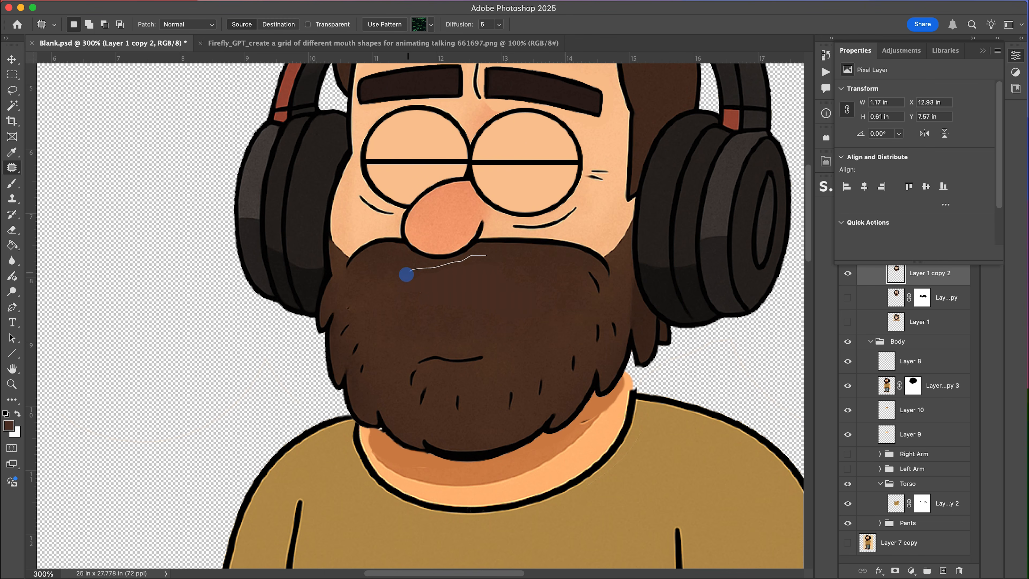
pyautogui.moveTo(526, 273)
pyautogui.mouseDown()
pyautogui.moveTo(537, 306)
pyautogui.moveTo(537, 282)
pyautogui.mouseUp()
pyautogui.press('super+d')
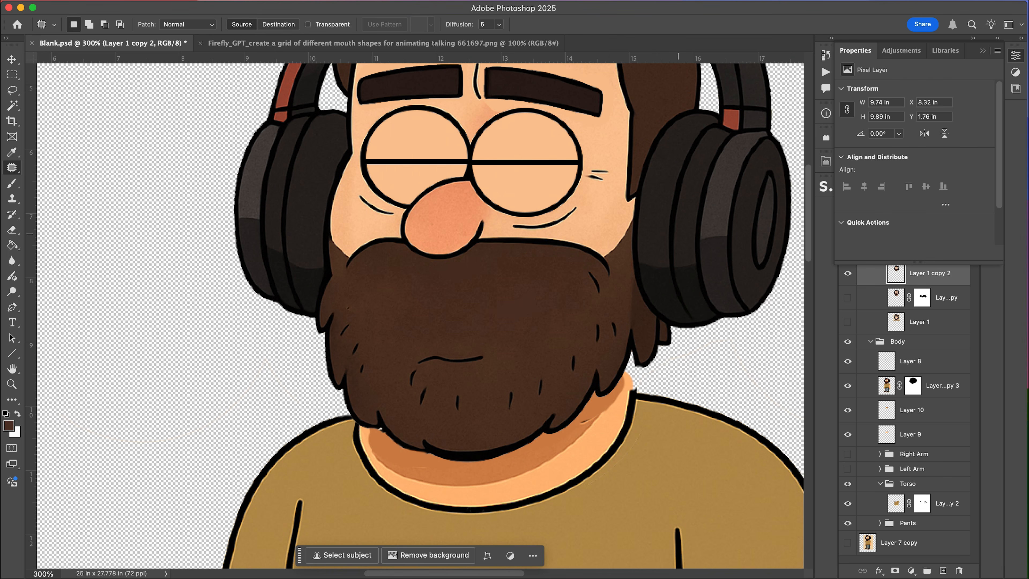
# Open the mouth-shapes grid image and examine the mouth shapes.
pyautogui.click(982, 50)
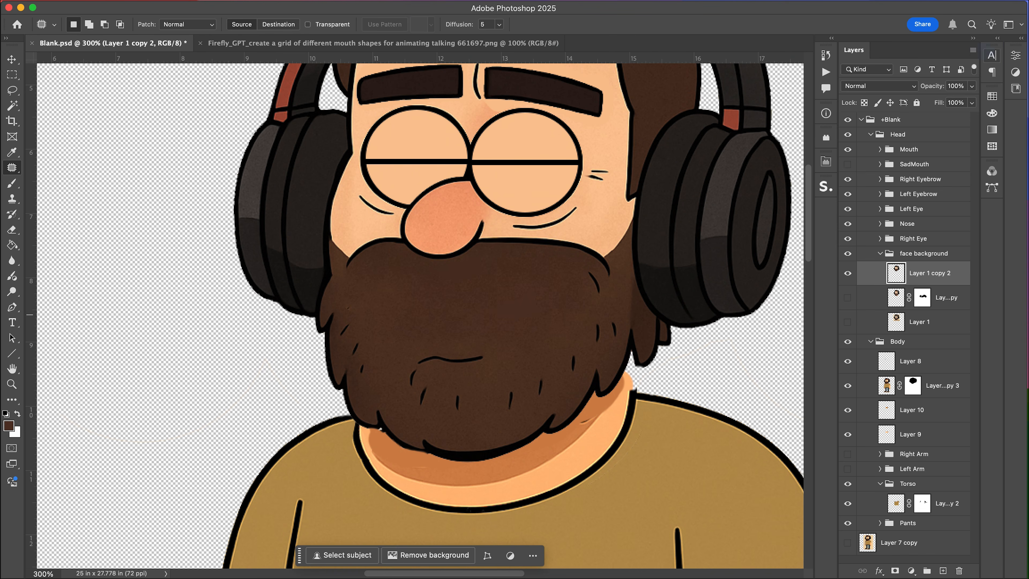
pyautogui.click(923, 253)
pyautogui.click(334, 44)
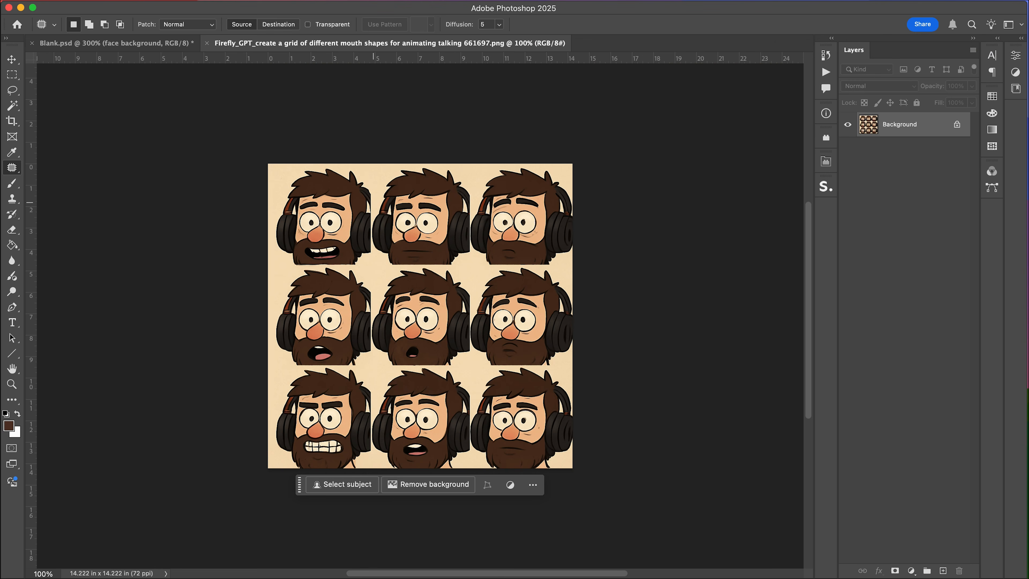
pyautogui.press('super+equal')
pyautogui.press('super+equal')
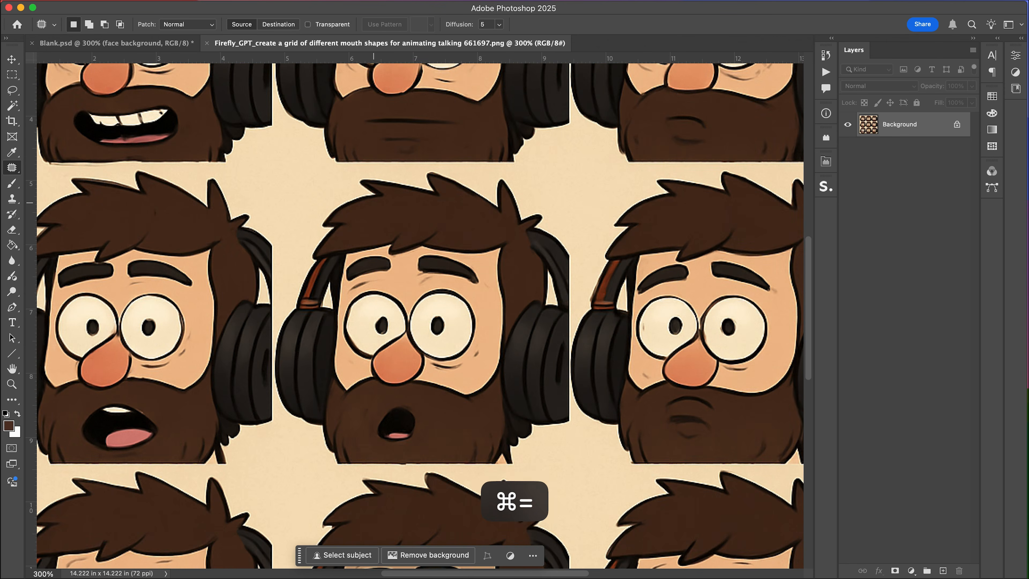
pyautogui.press('super+minus')
pyautogui.scroll(2, 397, 291)
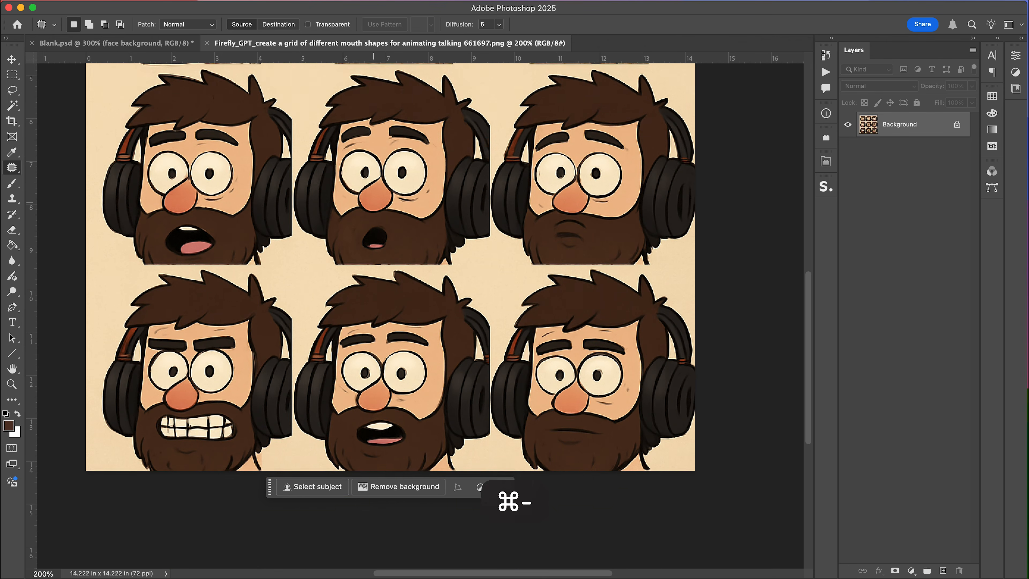
pyautogui.scroll(3, 397, 292)
pyautogui.scroll(-3, 397, 292)
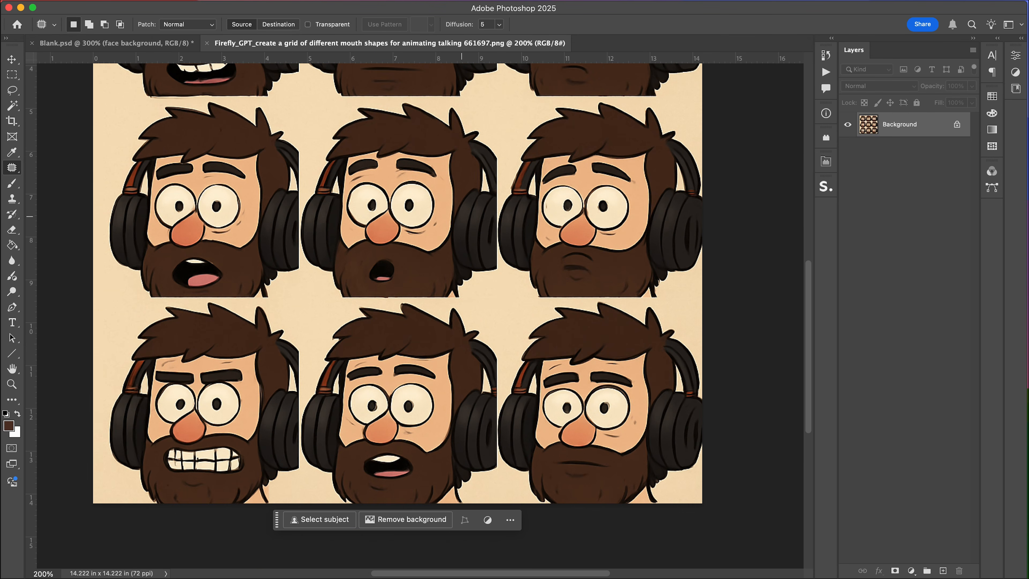
# Lasso and copy the closed mouth from the lower-right face in the grid.
pyautogui.press('l')
pyautogui.moveTo(590, 456)
pyautogui.mouseDown()
pyautogui.moveTo(551, 471)
pyautogui.moveTo(582, 481)
pyautogui.moveTo(610, 455)
pyautogui.mouseUp()
pyautogui.press('super+d')
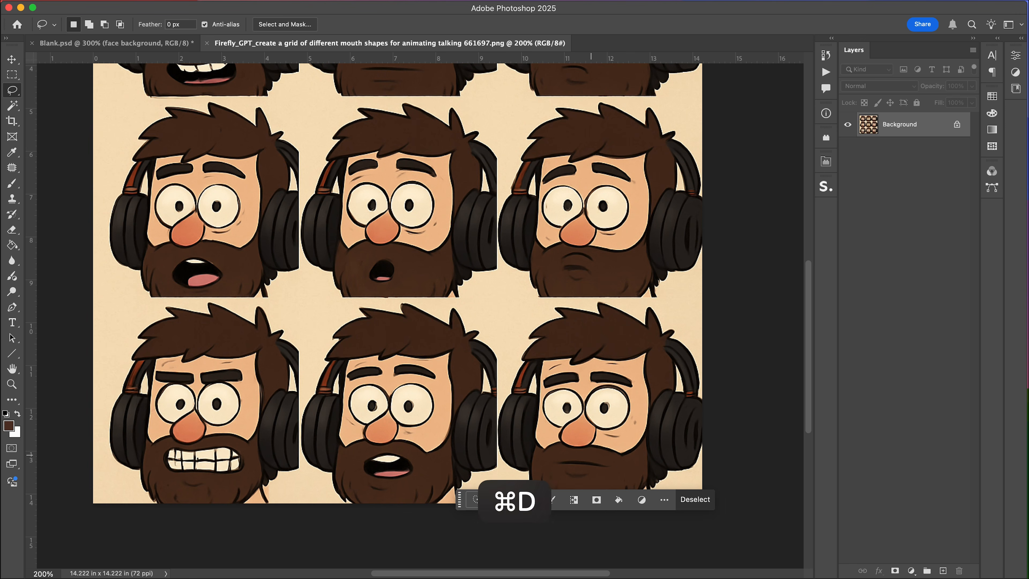
pyautogui.press('super+j')
pyautogui.moveTo(596, 456)
pyautogui.mouseDown()
pyautogui.moveTo(558, 457)
pyautogui.moveTo(606, 457)
pyautogui.mouseUp()
pyautogui.press('super+c')
# Paste the mouth into the Mouth group of Blank.psd and scale it into place on the beard.
pyautogui.click(157, 44)
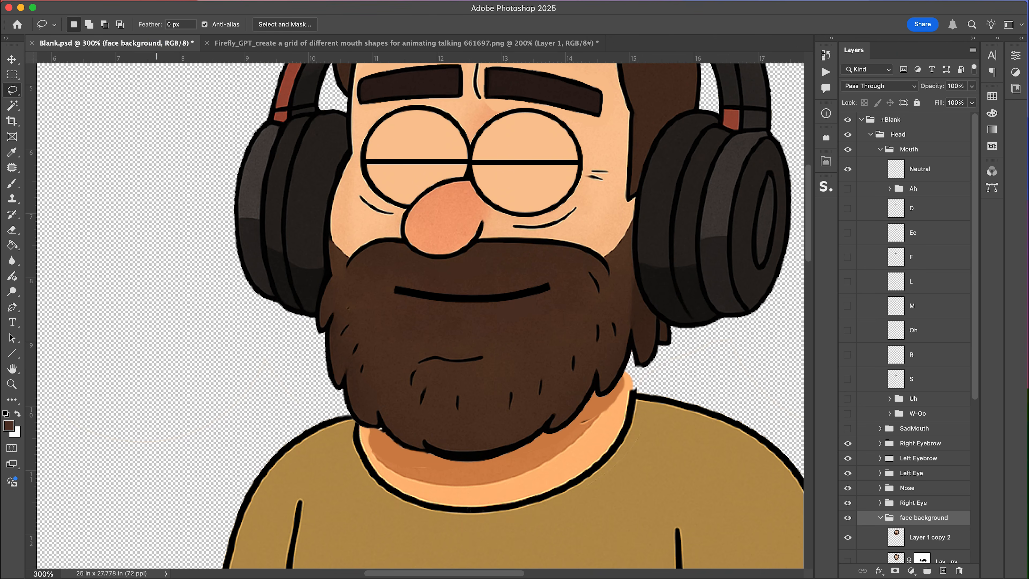
pyautogui.press('super+v')
pyautogui.press('super+t')
pyautogui.moveTo(474, 295)
pyautogui.mouseDown()
pyautogui.moveTo(581, 258)
pyautogui.moveTo(510, 321)
pyautogui.mouseUp()
pyautogui.press('Return')
pyautogui.press('v')
pyautogui.press('e')
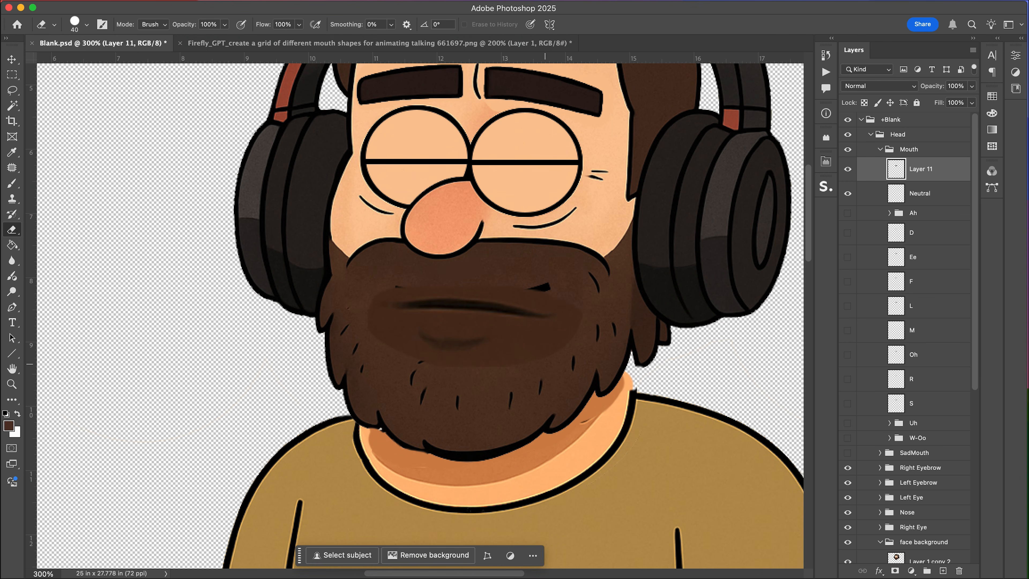
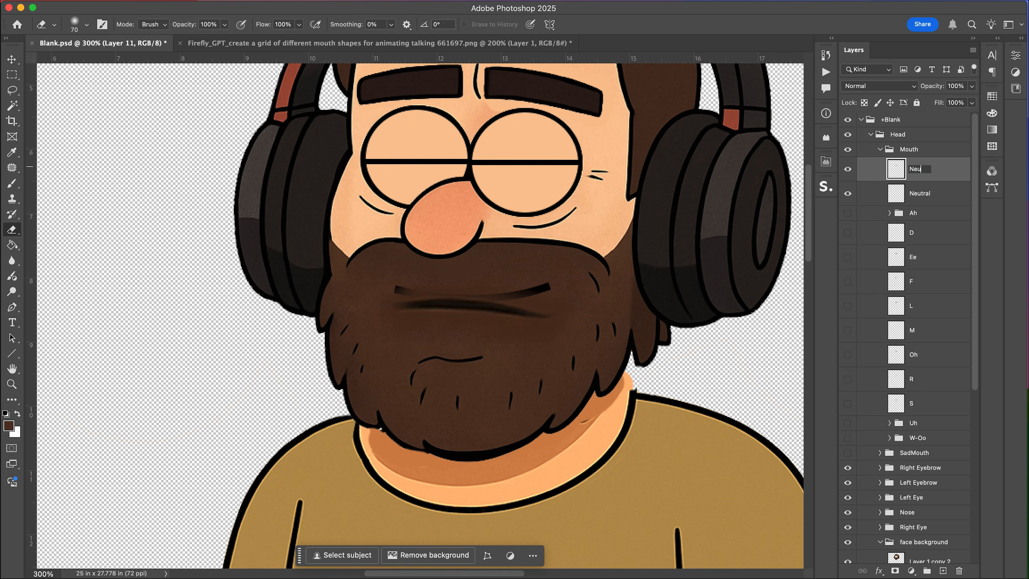
# Rename the pasted mouth layer Neutral and hide the original Neutral layer.
pyautogui.write('tral')
pyautogui.press('Return')
pyautogui.click(847, 194)
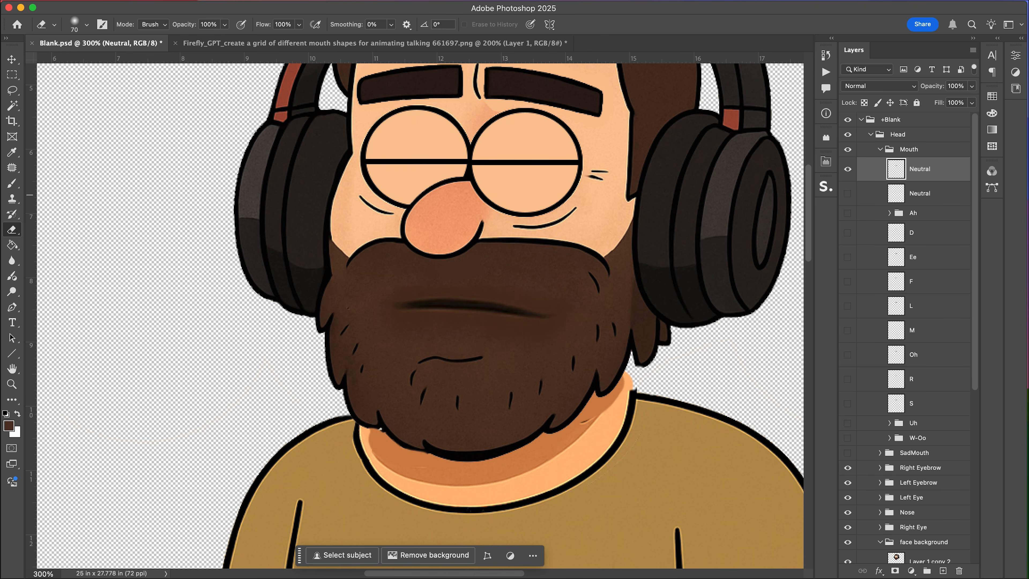
# Free-transform the new neutral mouth to resize and reposition it on the beard.
pyautogui.press('super+t')
pyautogui.moveTo(559, 205); pyautogui.dragTo(438, 390)
pyautogui.moveTo(481, 352); pyautogui.dragTo(447, 325)
pyautogui.press('Return')
# Flip the neutral mouth horizontally and shift it slightly right.
pyautogui.click(128, 1)
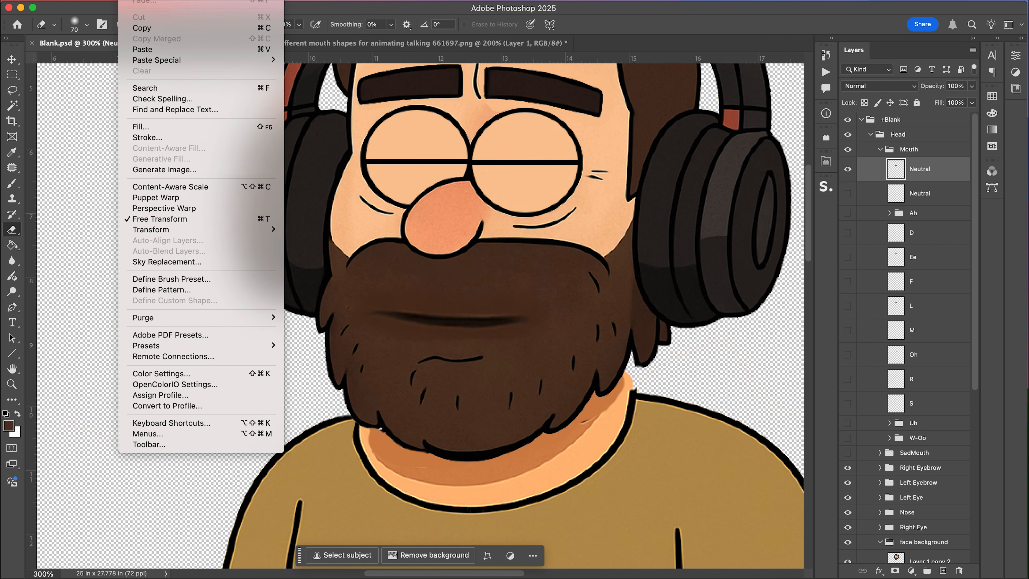
pyautogui.moveTo(162, 229)
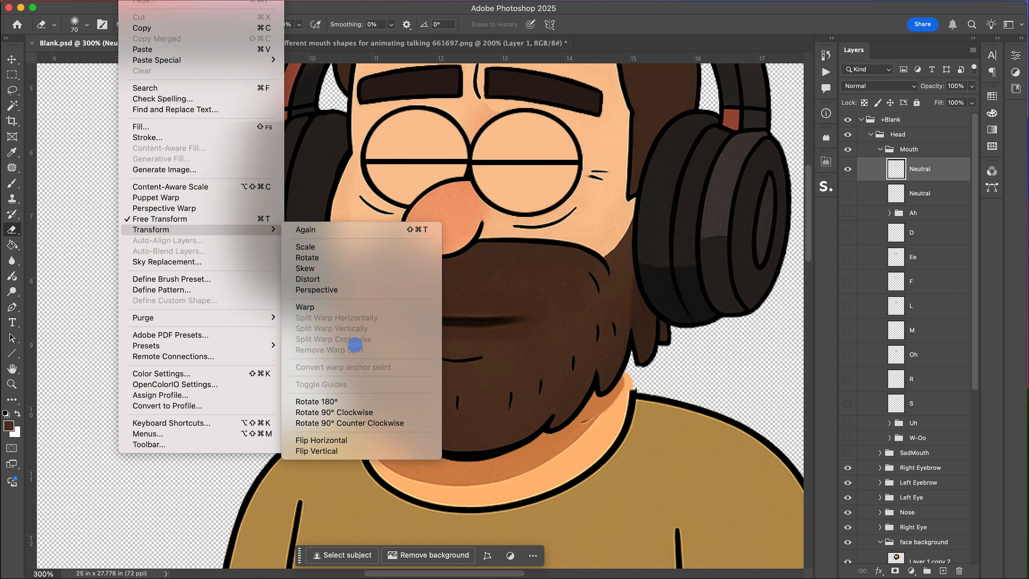
pyautogui.click(352, 441)
pyautogui.press('v')
pyautogui.moveTo(450, 326); pyautogui.dragTo(486, 320)
# Delete the original Neutral mouth layer.
pyautogui.click(919, 194)
pyautogui.click(847, 193)
pyautogui.click(847, 194)
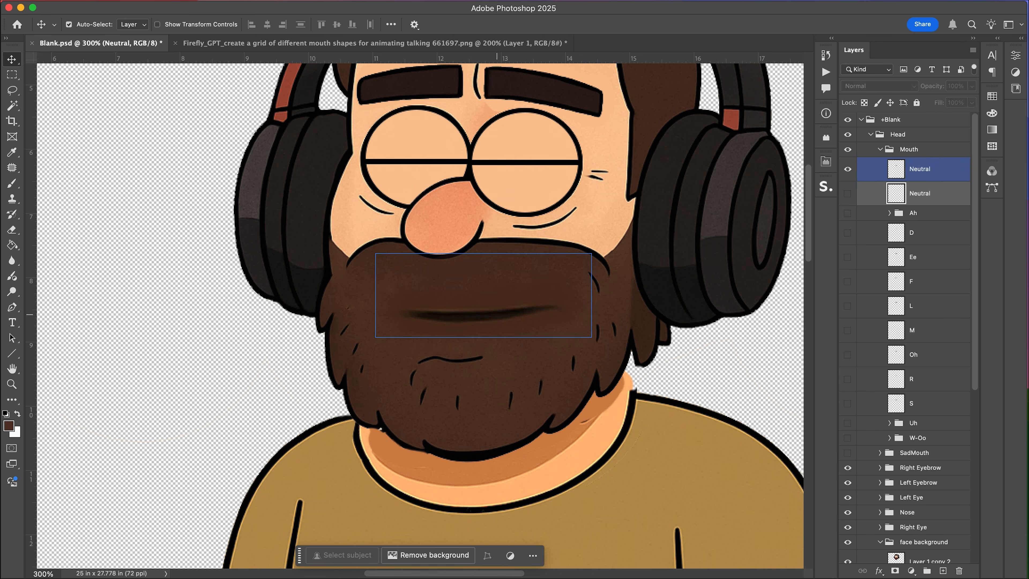
pyautogui.click(489, 303)
pyautogui.press('e')
pyautogui.click(919, 193)
pyautogui.press('BackSpace')
# Hide the Left Blink and Right Blink groups so both eyes appear open.
pyautogui.click(879, 472)
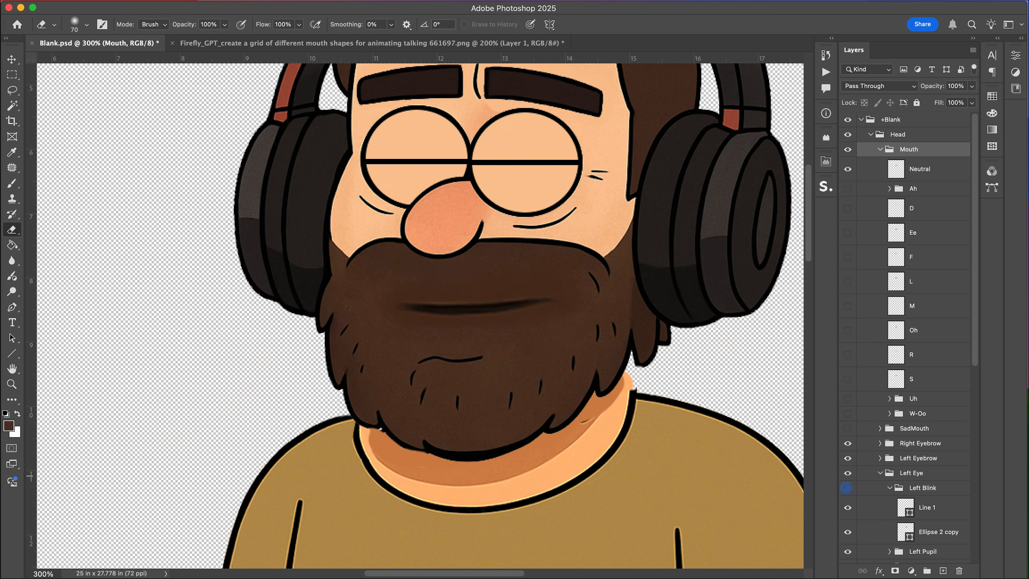
pyautogui.click(848, 487)
pyautogui.click(889, 487)
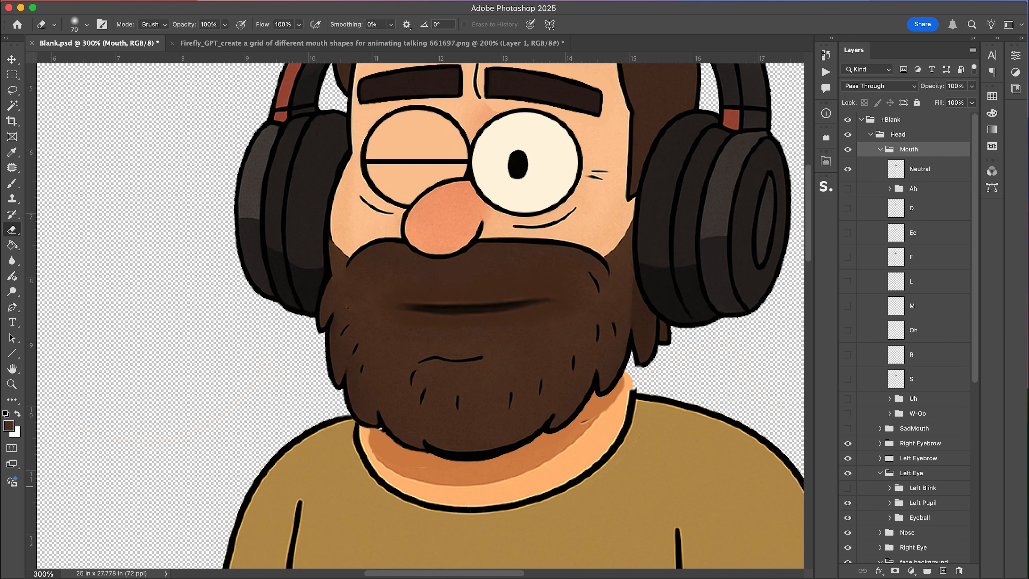
pyautogui.click(879, 547)
pyautogui.scroll(-3, 880, 545)
pyautogui.click(847, 514)
pyautogui.click(889, 513)
pyautogui.click(880, 499)
pyautogui.click(880, 425)
# Hide the Neutral mouth and preview the existing Ah group and its sublayers.
pyautogui.click(847, 168)
pyautogui.click(848, 188)
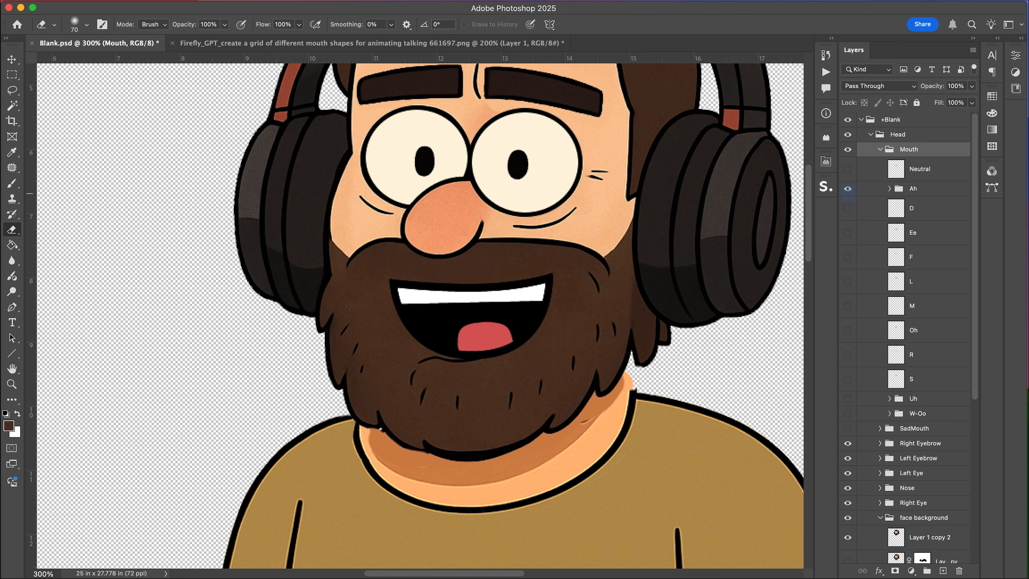
pyautogui.click(889, 189)
pyautogui.click(848, 234)
pyautogui.click(849, 210)
pyautogui.click(849, 209)
pyautogui.click(848, 229)
pyautogui.click(849, 232)
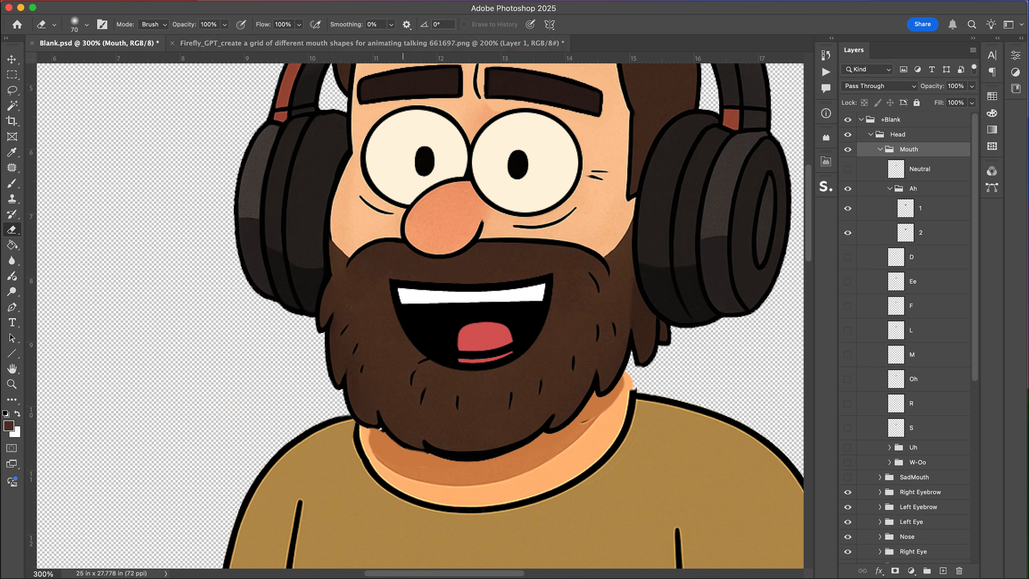
# In the mouth-shapes grid, lasso and copy the open mouth from the bottom-middle face.
pyautogui.click(403, 43)
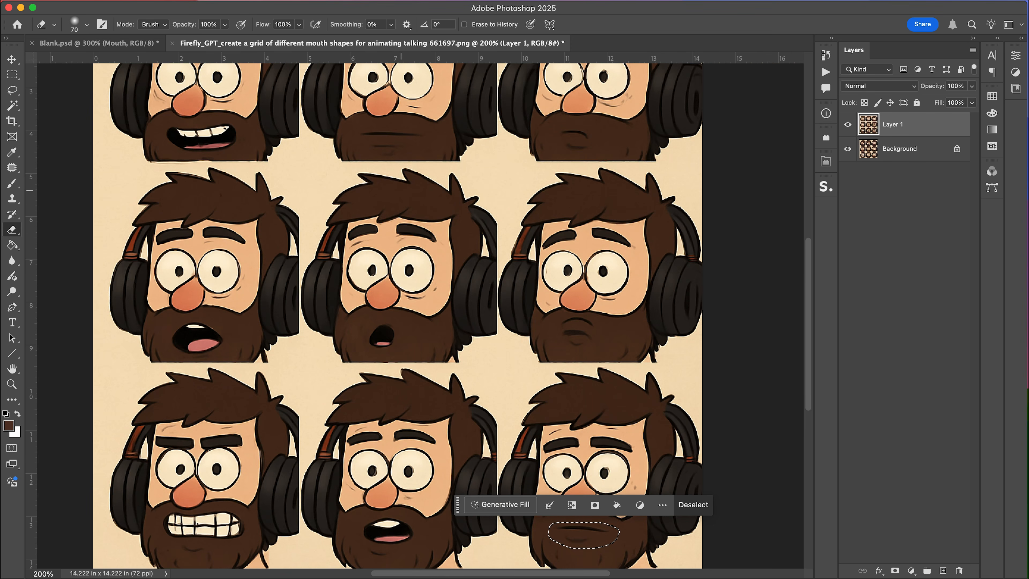
pyautogui.scroll(-5, 396, 408)
pyautogui.hscroll(-1, 396, 408)
pyautogui.press('l')
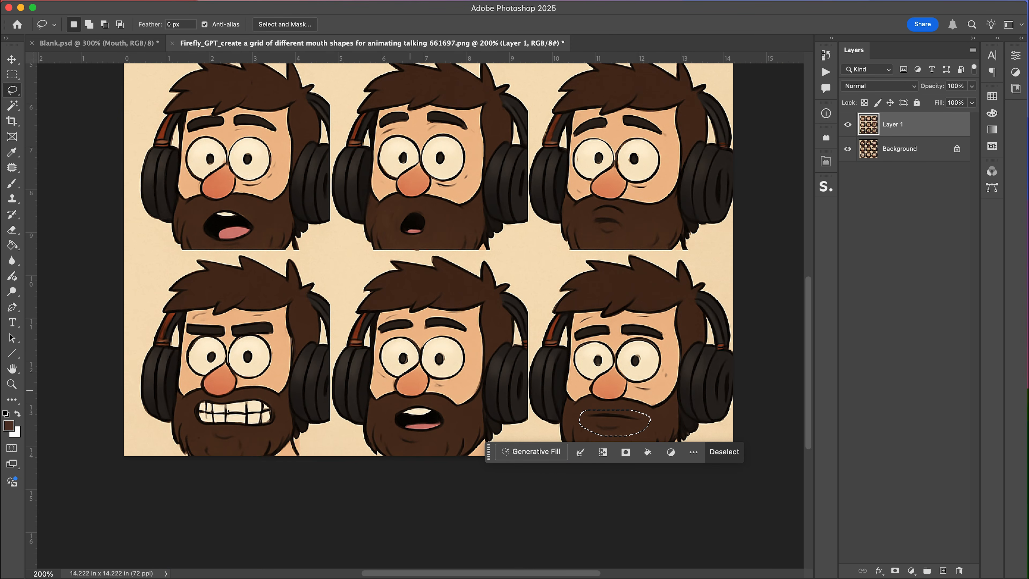
pyautogui.click(396, 408)
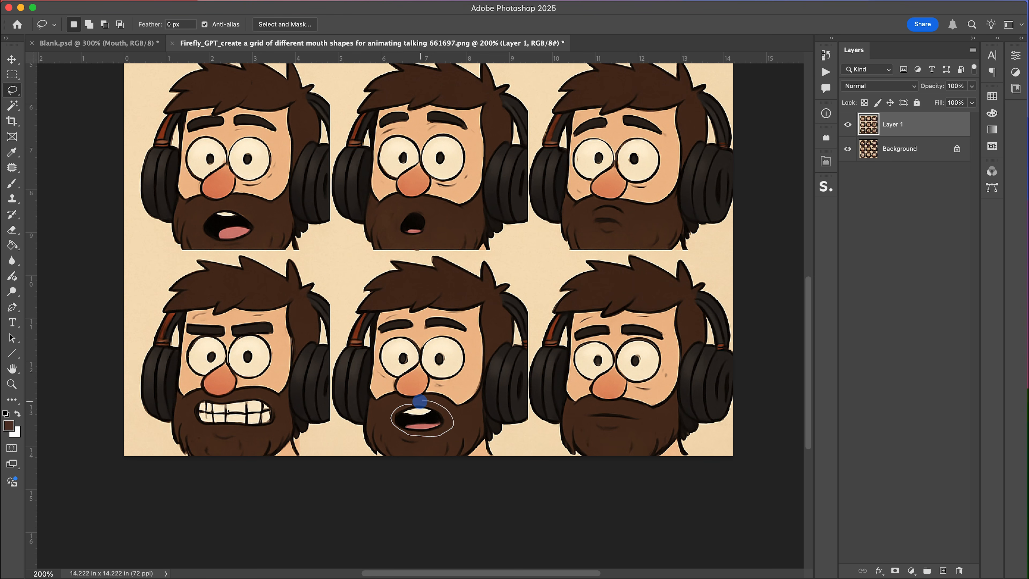
pyautogui.moveTo(420, 401); pyautogui.dragTo(420, 401)
pyautogui.press('super+c')
# Paste the open mouth into Blank.psd and scale it into place on the beard.
pyautogui.click(99, 43)
pyautogui.press('super+v')
pyautogui.press('super+t')
pyautogui.moveTo(467, 289); pyautogui.dragTo(581, 225)
pyautogui.moveTo(521, 268); pyautogui.dragTo(523, 300)
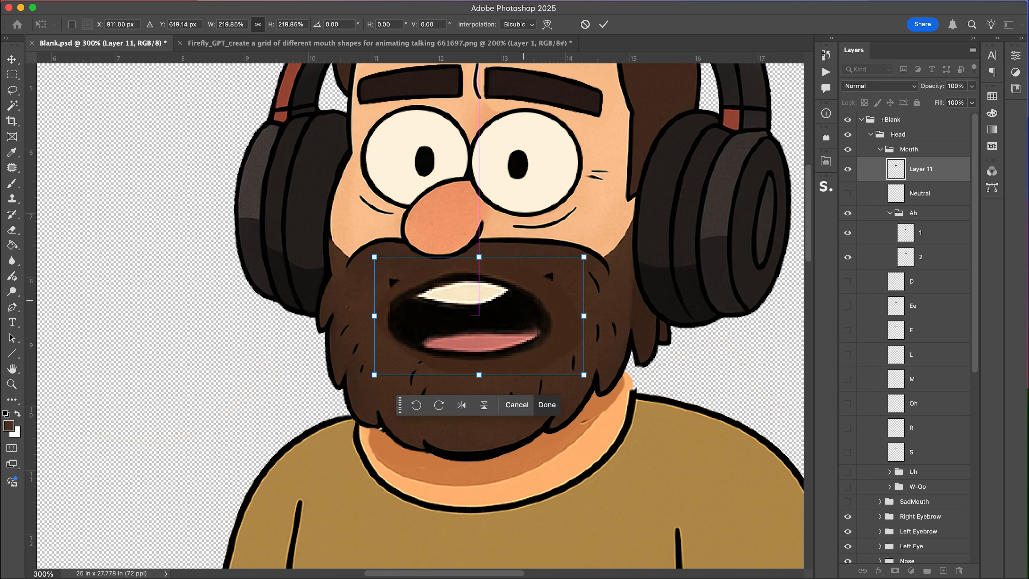
pyautogui.press('Return')
# Rename the pasted layer Ah and delete the old Ah group.
pyautogui.doubleClick(919, 169)
pyautogui.write('Ah')
pyautogui.press('Return')
pyautogui.moveTo(918, 169); pyautogui.dragTo(919, 201)
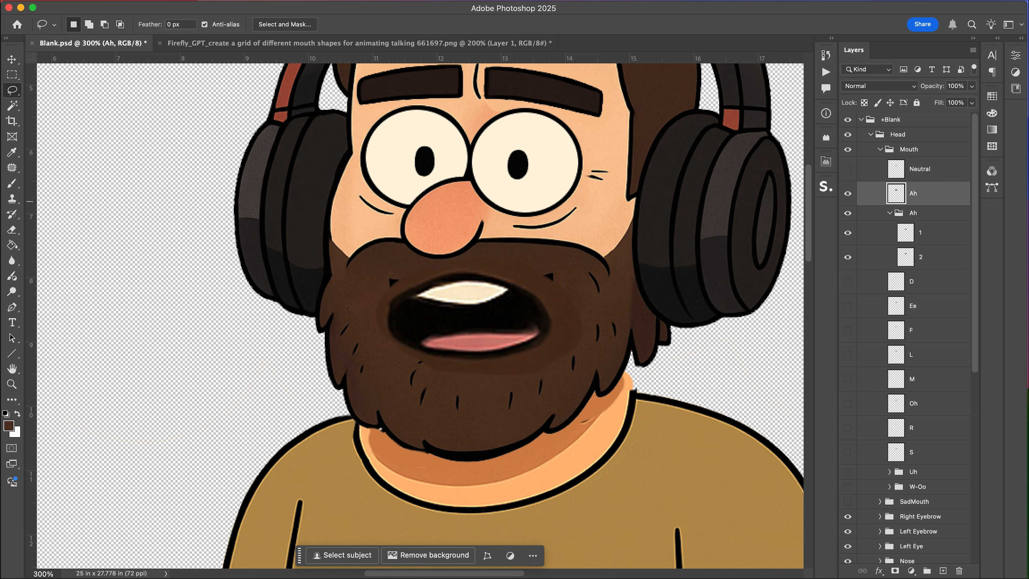
pyautogui.press('BackSpace')
# Magic-wand select and delete the leftover beard background around the Ah mouth.
pyautogui.press('w')
pyautogui.click(569, 331)
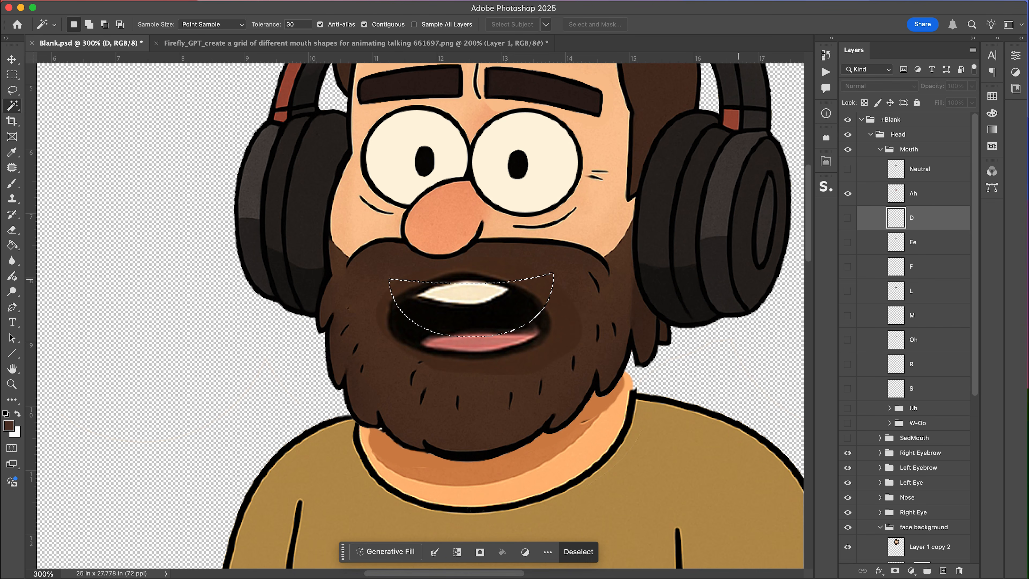
pyautogui.press('super+d')
pyautogui.click(914, 194)
pyautogui.click(569, 332)
pyautogui.press('BackSpace')
pyautogui.press('super+d')
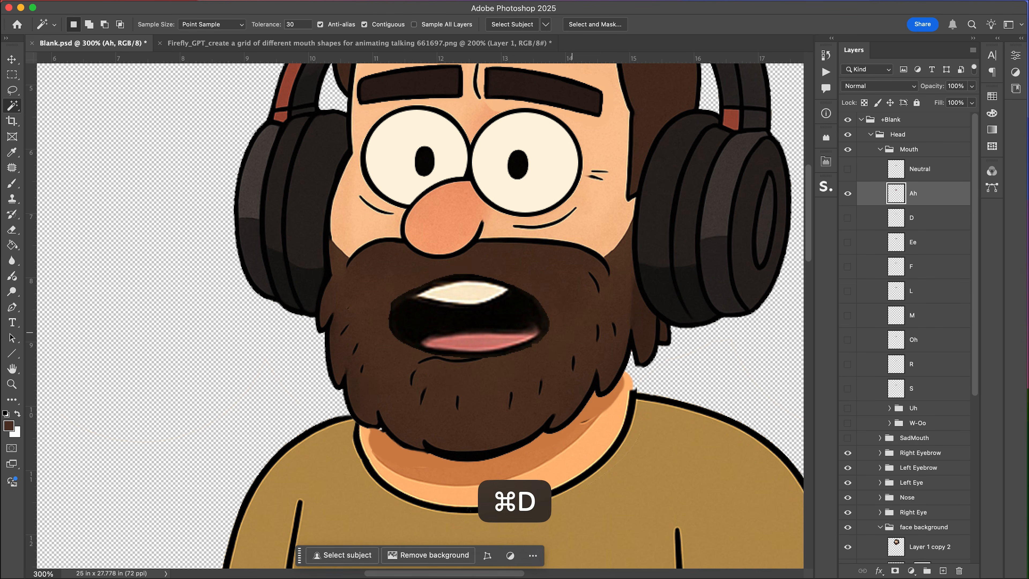
# Hide the Ah mouth layer and show the D mouth layer.
pyautogui.press('v')
pyautogui.click(581, 295)
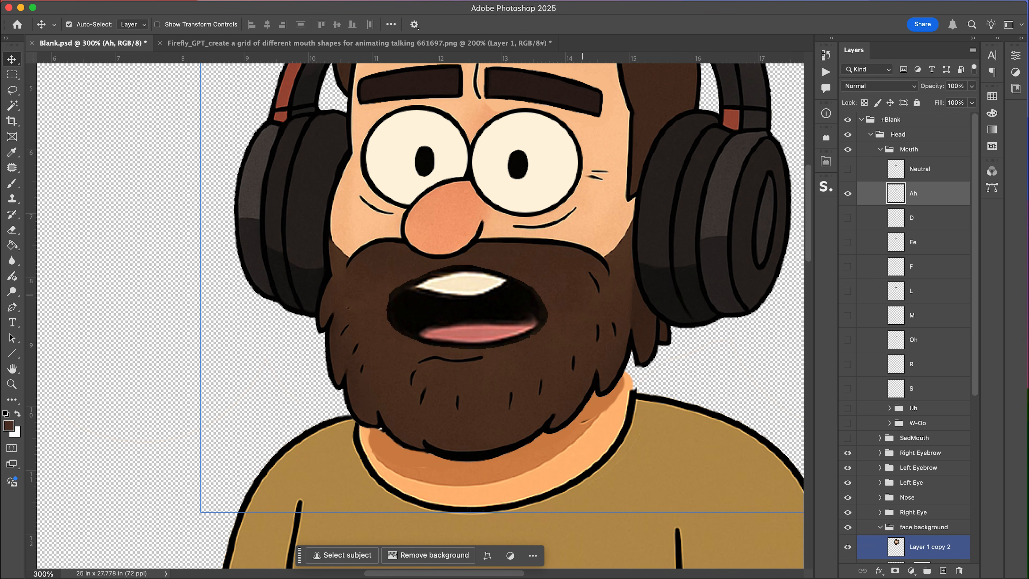
pyautogui.press('super+minus')
pyautogui.press('super+minus')
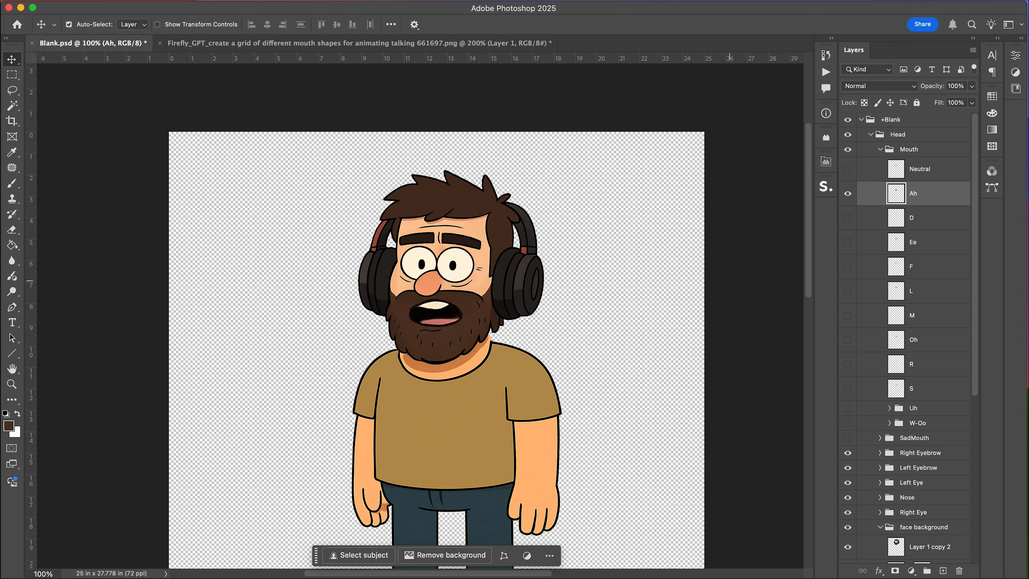
pyautogui.click(847, 193)
pyautogui.click(847, 218)
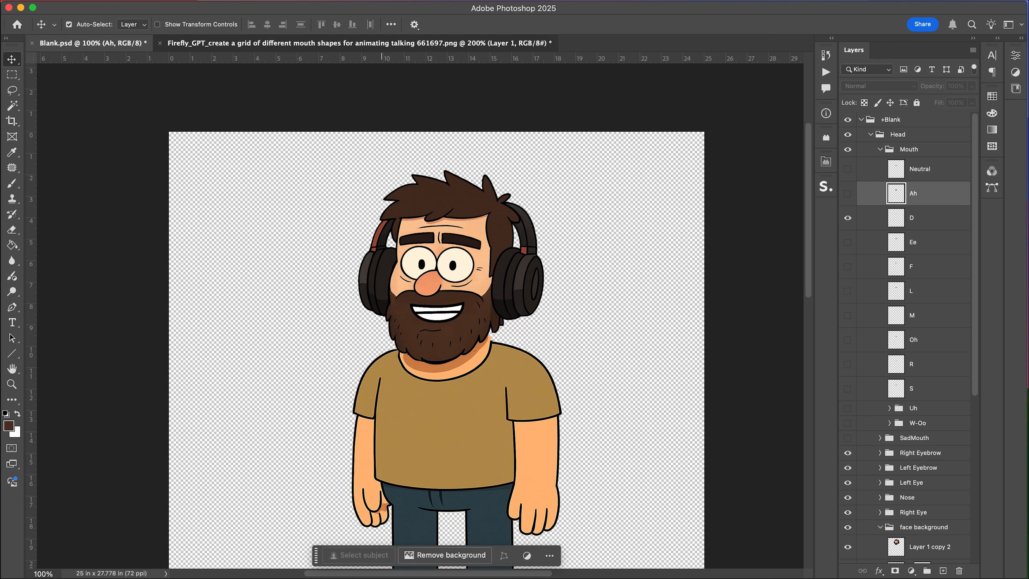
# Browse the mouth-shapes grid for the next mouth shape.
pyautogui.click(381, 44)
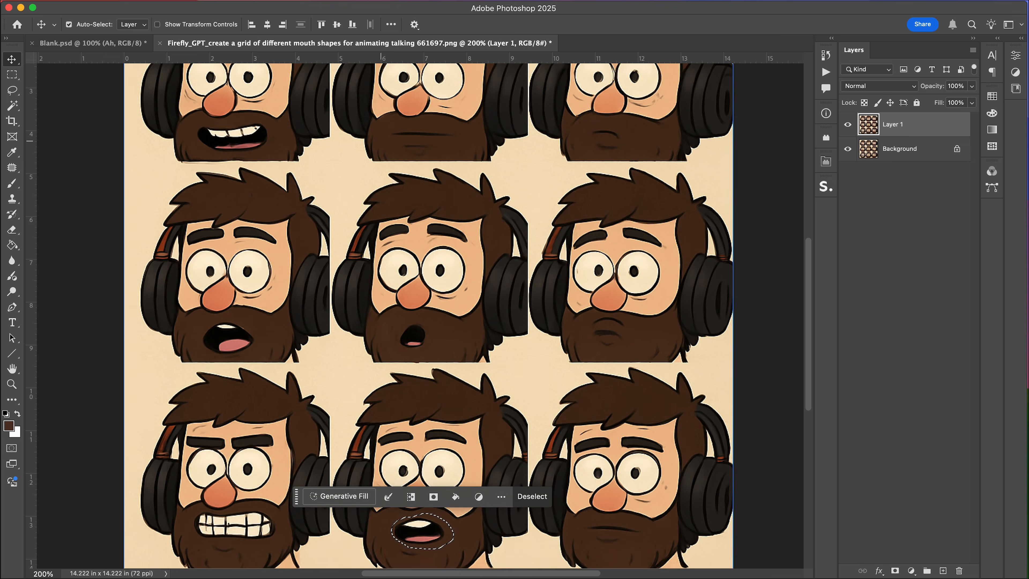
pyautogui.scroll(-3, 381, 141)
pyautogui.scroll(3, 381, 141)
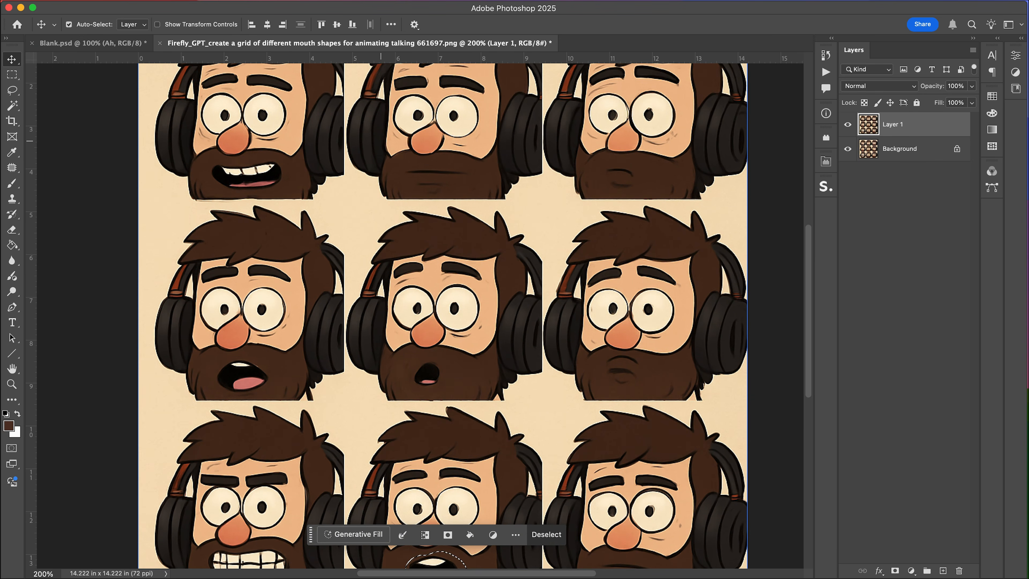
pyautogui.scroll(-1, 381, 141)
pyautogui.click(118, 43)
pyautogui.click(224, 43)
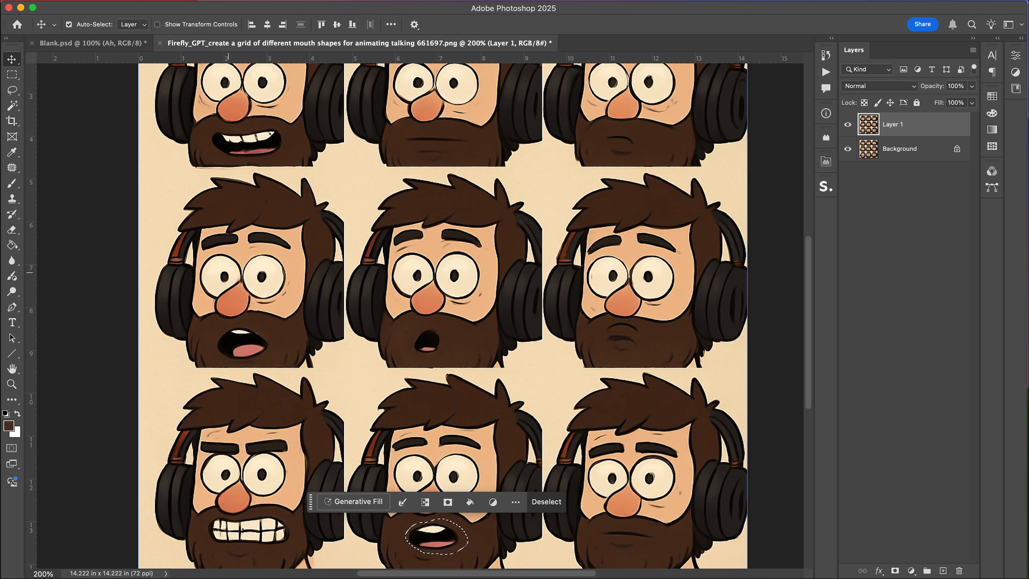
# Marquee-select and copy merged the gritted-teeth mouth from the bottom-left face in the grid.
pyautogui.press('l')
pyautogui.press('m')
pyautogui.moveTo(197, 507); pyautogui.dragTo(299, 550)
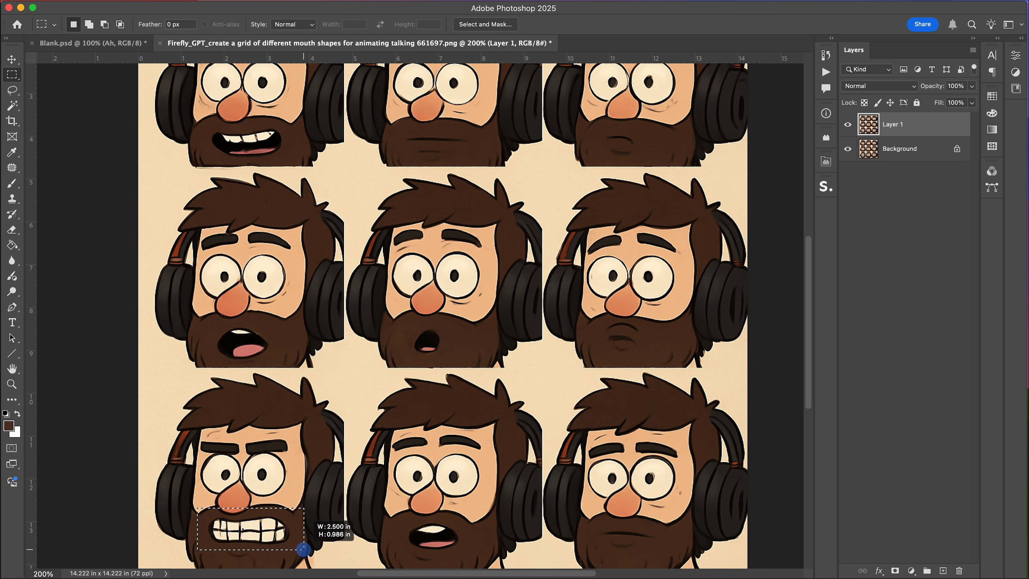
pyautogui.press('shift+super+c')
# Paste the gritted-teeth mouth into Blank.psd and move it onto the beard.
pyautogui.click(93, 44)
pyautogui.press('super+v')
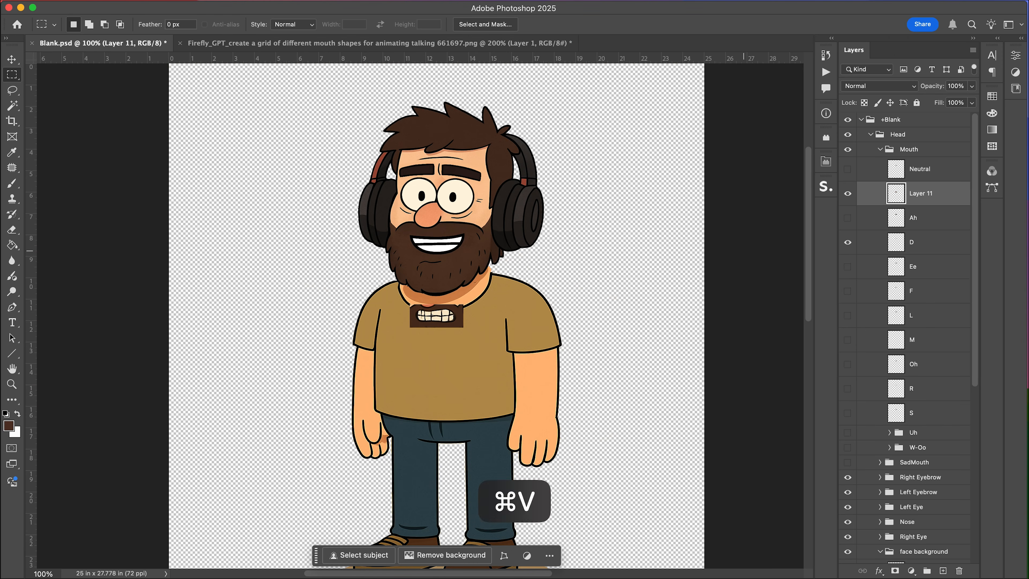
pyautogui.press('v')
pyautogui.moveTo(437, 319); pyautogui.dragTo(454, 247)
pyautogui.press('super+t')
pyautogui.doubleClick(456, 240)
# Rename the pasted layer D and move it below the Ah layer.
pyautogui.doubleClick(920, 193)
pyautogui.write('D')
pyautogui.press('Return')
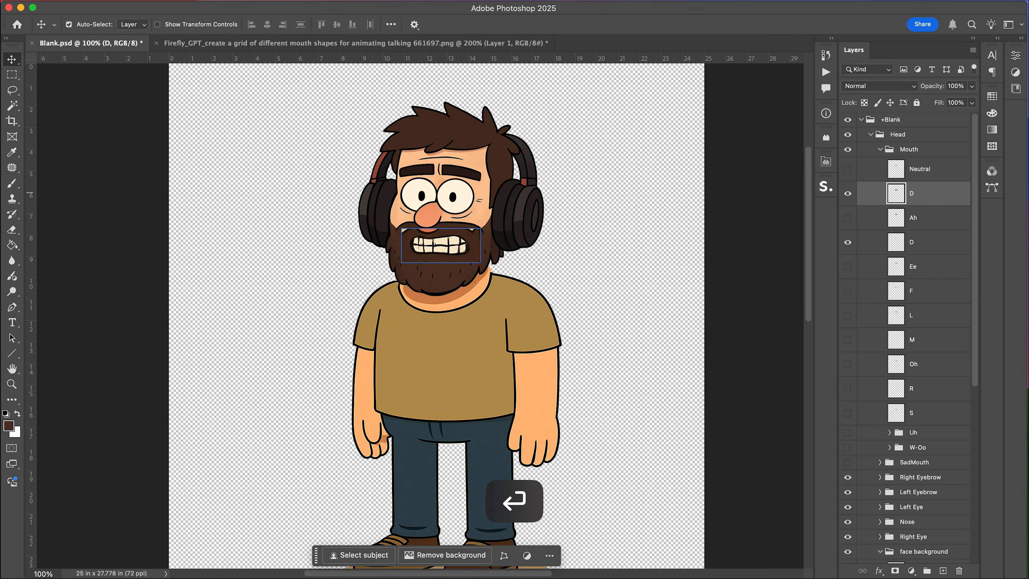
pyautogui.moveTo(921, 193); pyautogui.dragTo(920, 231)
# Delete the leftover background rectangle around the D mouth with the Magic Wand.
pyautogui.press('super+equal')
pyautogui.press('super+equal')
pyautogui.press('e')
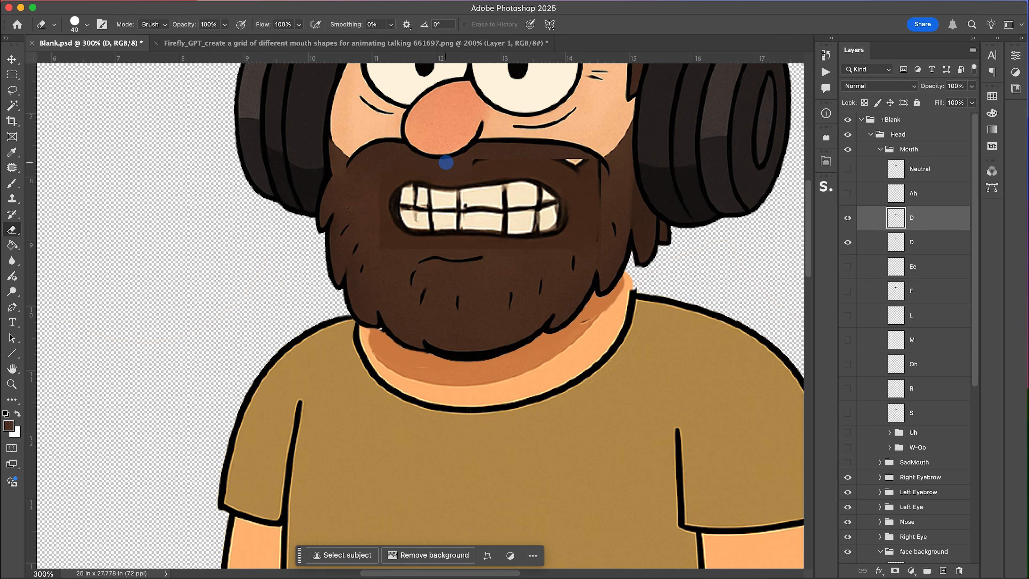
pyautogui.press('w')
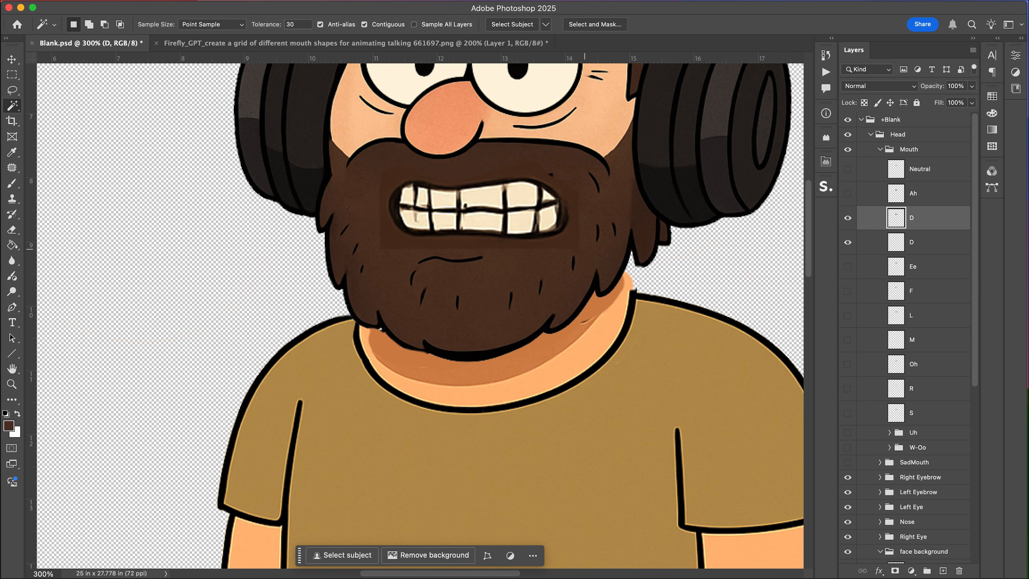
pyautogui.click(595, 204)
pyautogui.press('BackSpace')
pyautogui.press('super+d')
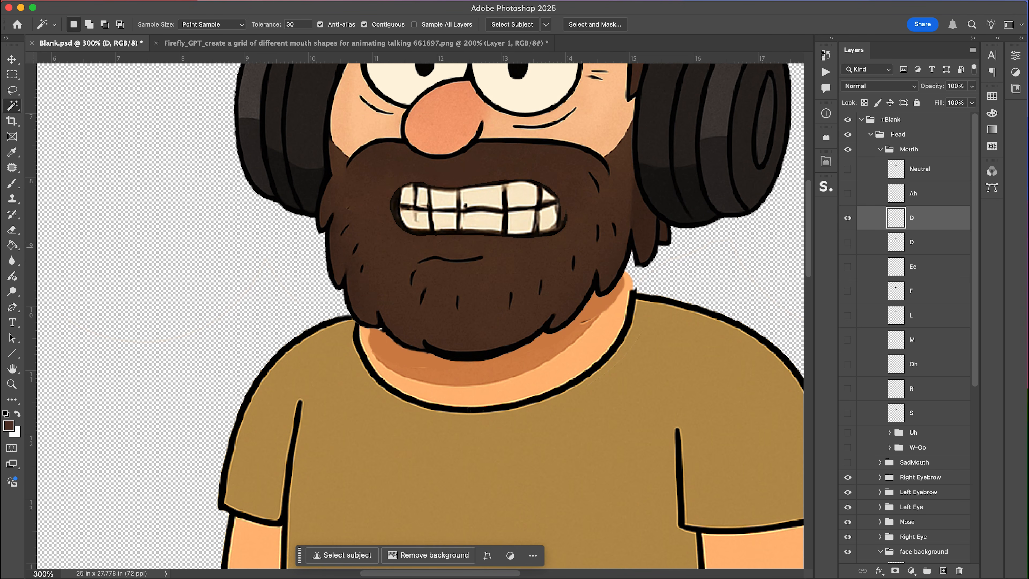
# Delete the original D layer and switch visibility from D to the Ee layer.
pyautogui.scroll(5, 420, 316)
pyautogui.click(928, 242)
pyautogui.press('BackSpace')
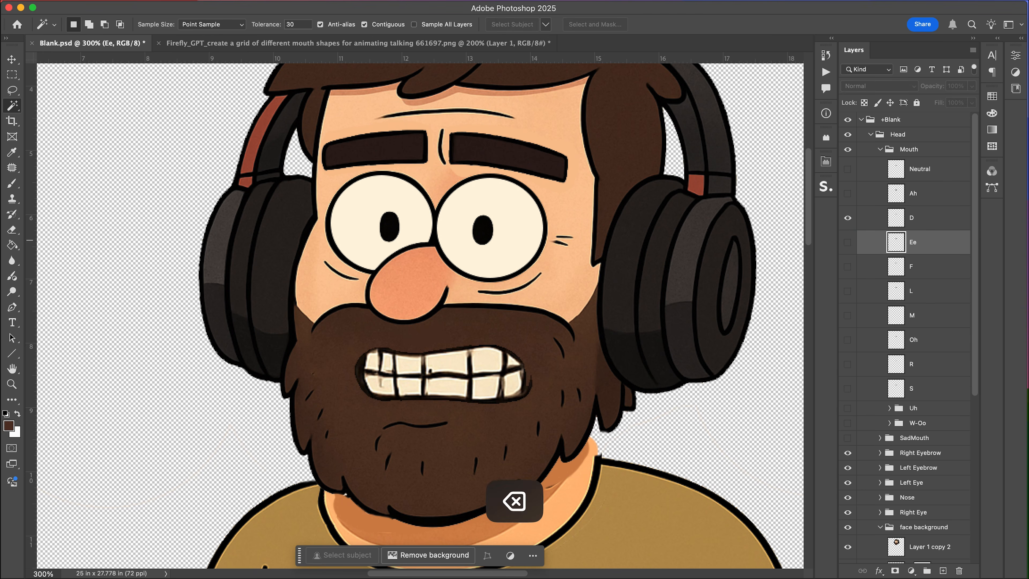
pyautogui.click(847, 218)
pyautogui.click(848, 243)
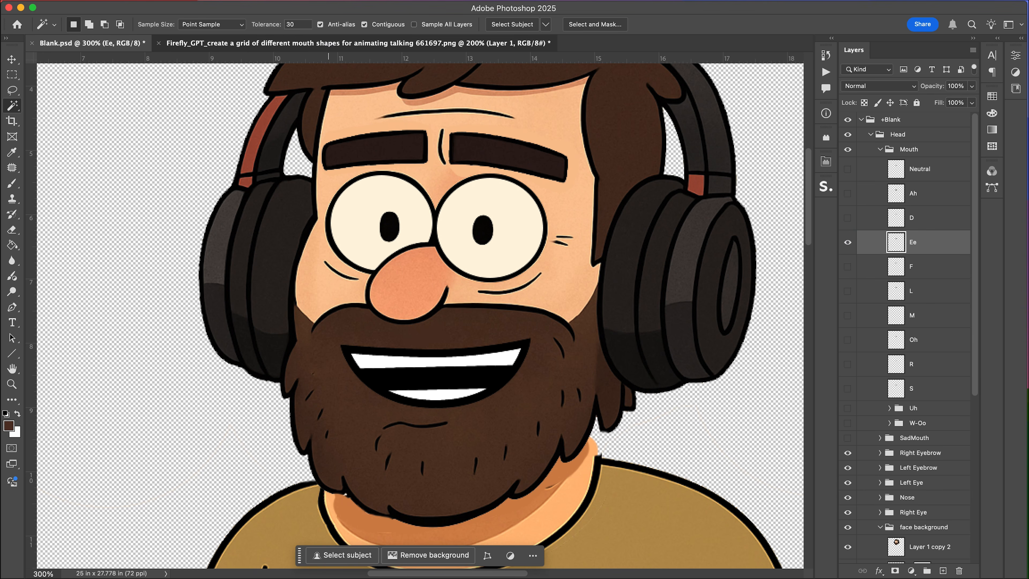
# In the grid, lasso and copy merged the toothy open mouth from the top-left face.
pyautogui.hotkey('ctrl', 'Tab')
pyautogui.scroll(2, 262, 225)
pyautogui.press('l')
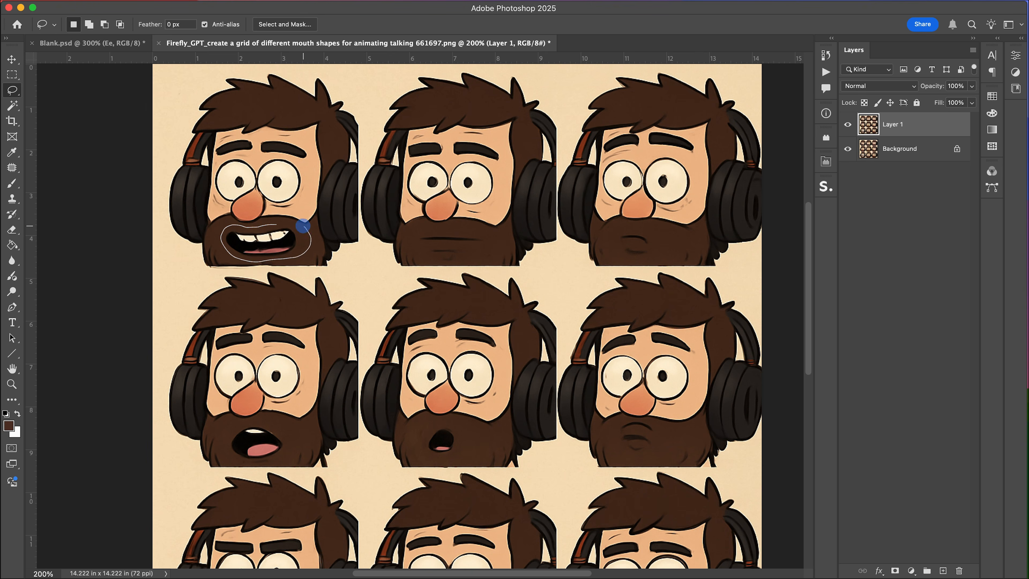
pyautogui.moveTo(303, 225); pyautogui.dragTo(302, 226)
pyautogui.press('shift+super+c')
# Paste the toothy mouth into Blank.psd and scale it into place over the beard.
pyautogui.hotkey('ctrl', 'Tab')
pyautogui.press('super+v')
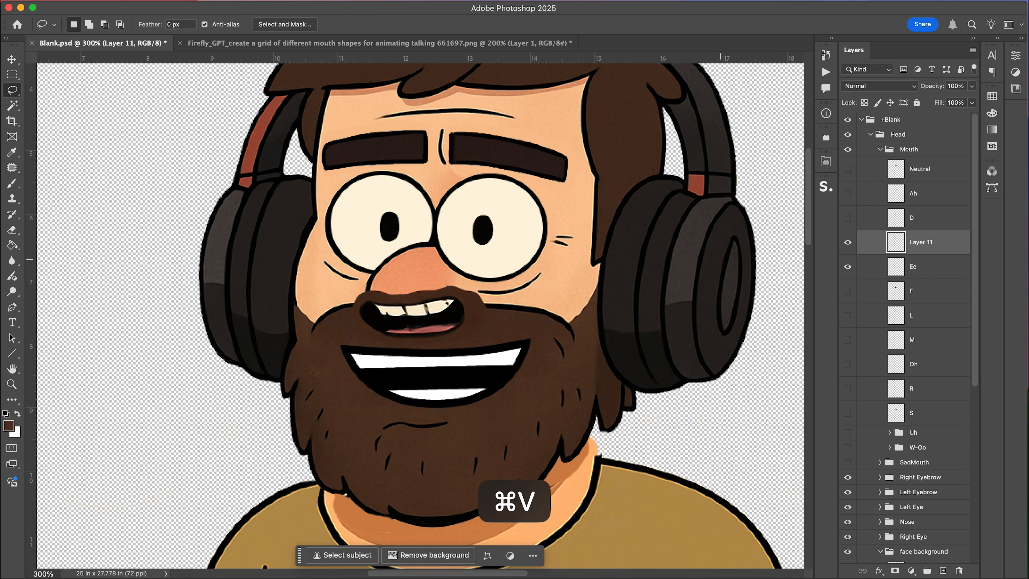
pyautogui.press('super+t')
pyautogui.moveTo(488, 284); pyautogui.dragTo(590, 214)
pyautogui.moveTo(517, 299); pyautogui.dragTo(494, 361)
pyautogui.press('Return')
# Magic-wand select and delete the beard background surrounding the new mouth.
pyautogui.press('w')
pyautogui.click(548, 363)
pyautogui.press('BackSpace')
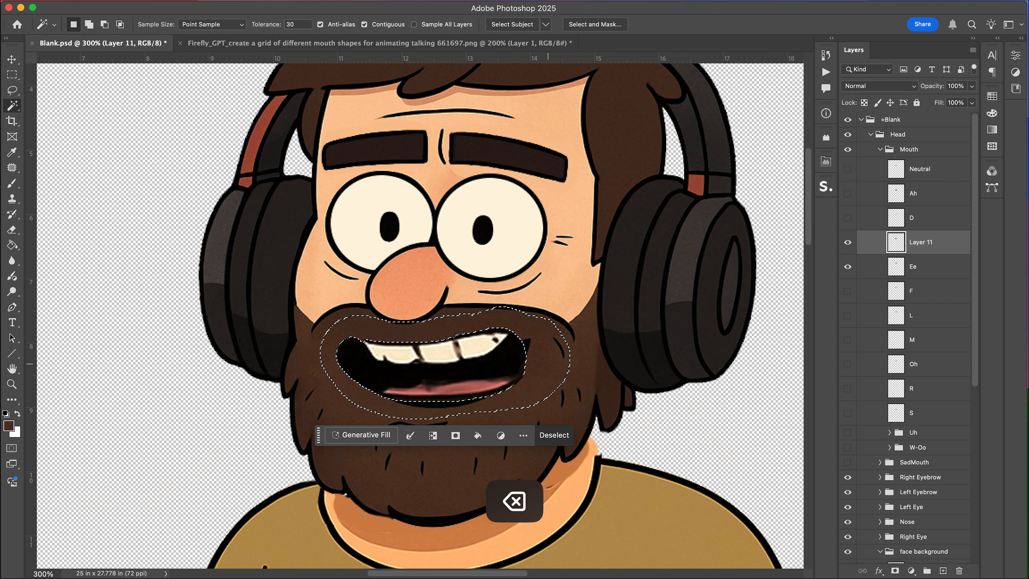
pyautogui.press('super+d')
# Rename the new layer Ee and delete the original Ee layer.
pyautogui.doubleClick(921, 243)
pyautogui.write('Ee')
pyautogui.press('Return')
pyautogui.click(927, 272)
pyautogui.press('BackSpace')
# Save the document and switch visibility from the Ee layer to the F layer.
pyautogui.press('super+s')
pyautogui.click(847, 267)
pyautogui.click(847, 243)
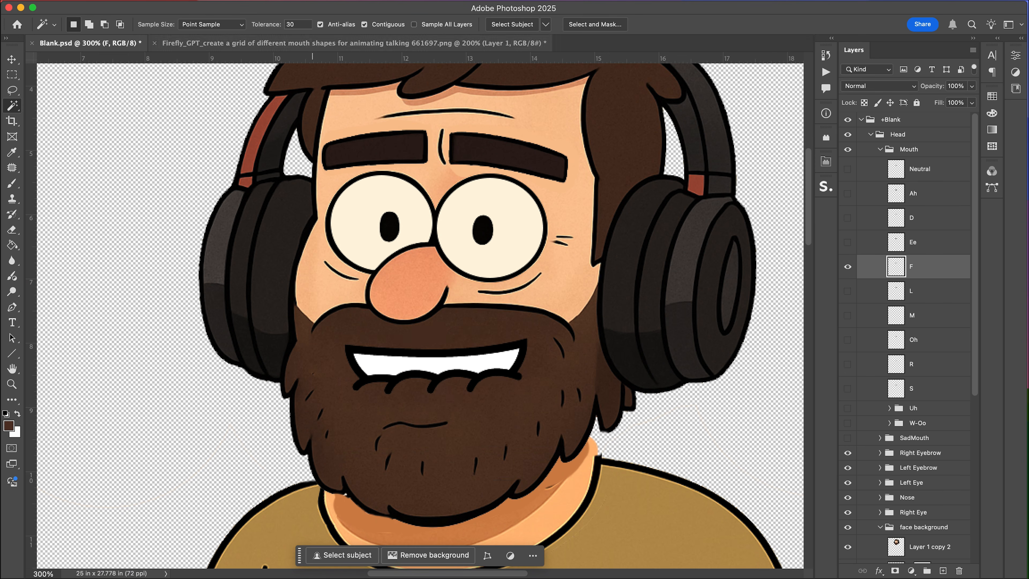
# Return to the mouth-shapes grid and look over the remaining mouths.
pyautogui.hotkey('ctrl', 'Tab')
pyautogui.scroll(-5, 405, 316)
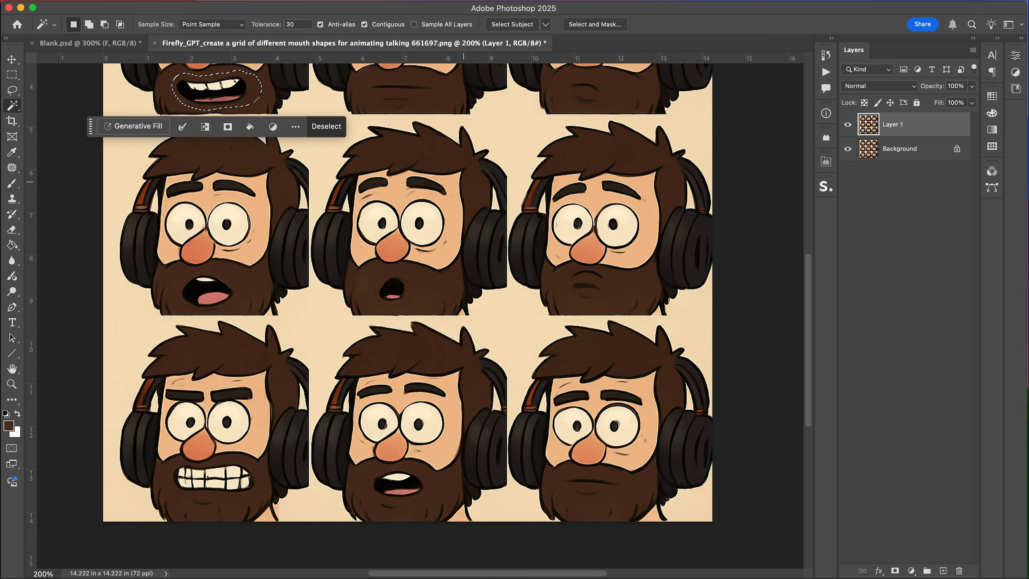
pyautogui.scroll(2, 405, 316)
pyautogui.scroll(-3, 405, 316)
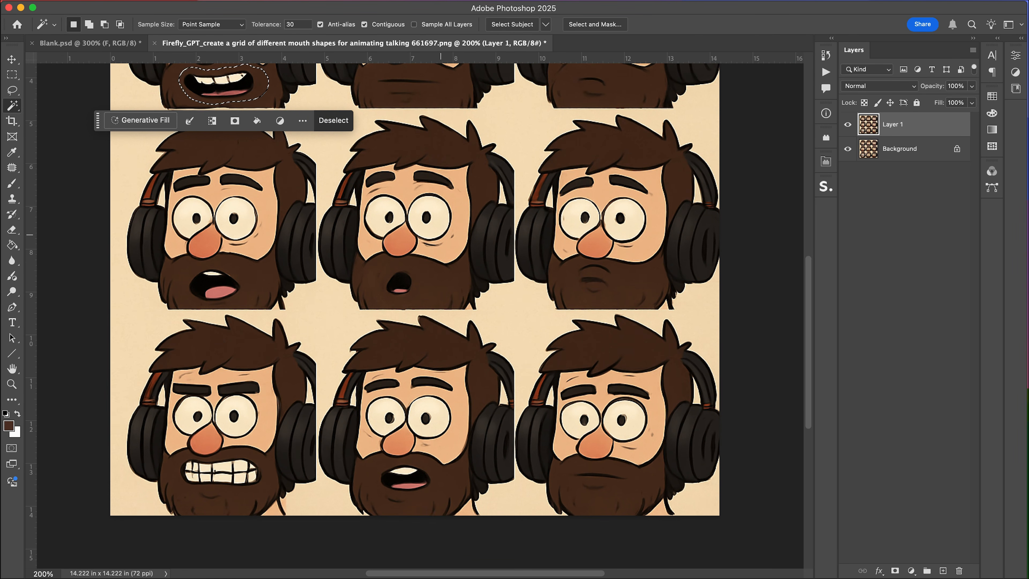
# Lasso the open mouth in the bottom-middle grid cell, copy it and paste it into the Blank document.
pyautogui.press('l')
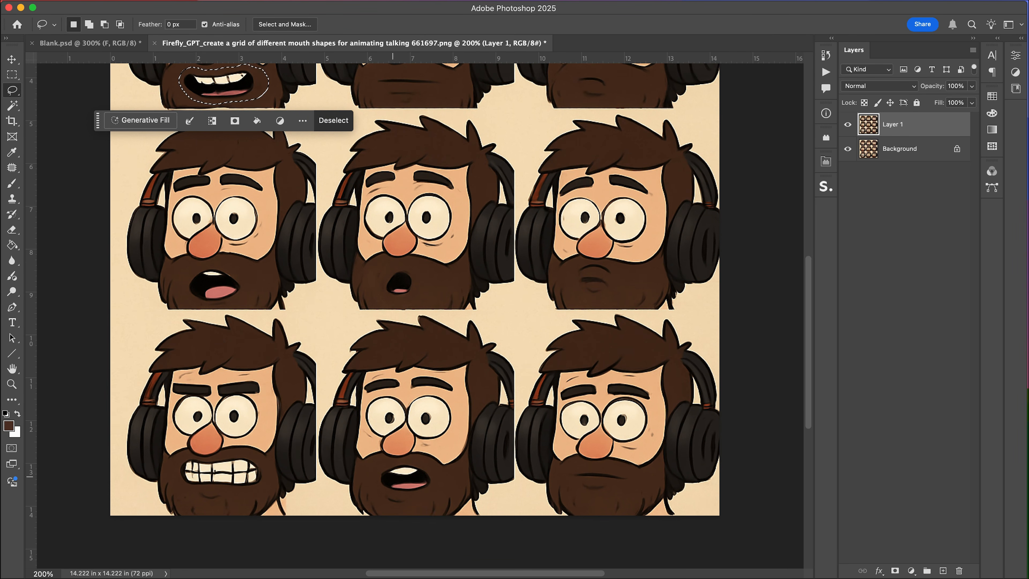
pyautogui.click(395, 461)
pyautogui.moveTo(440, 486); pyautogui.dragTo(419, 462)
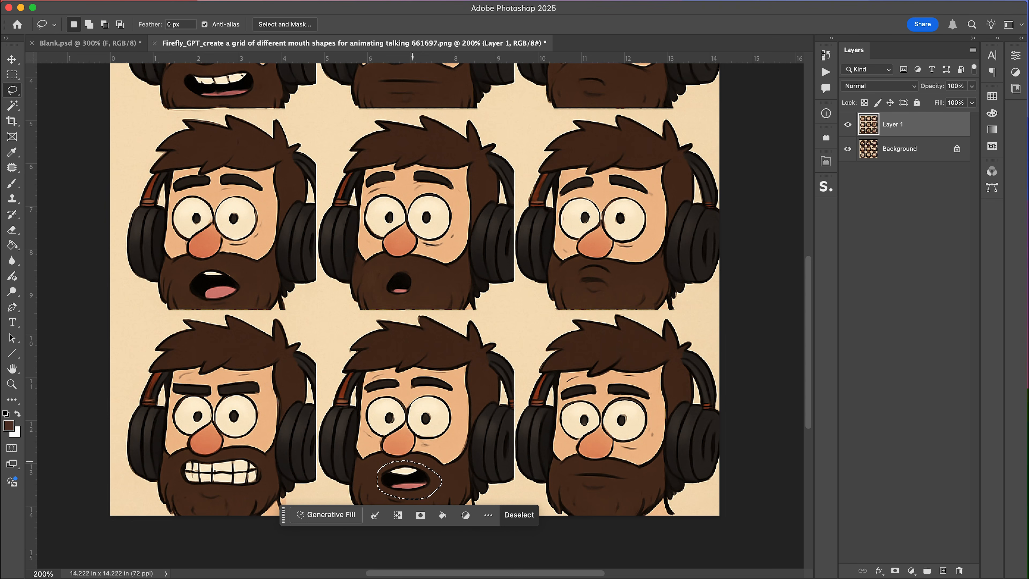
pyautogui.press('super+c')
pyautogui.click(90, 43)
pyautogui.press('super+v')
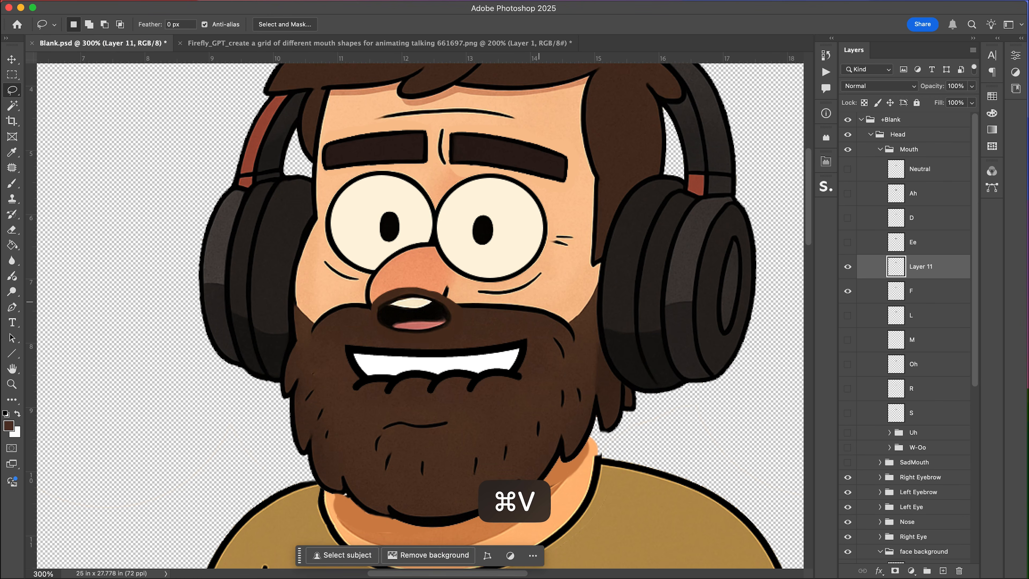
# Scale the pasted mouth and move it down onto the beard below the nose.
pyautogui.press('super+t')
pyautogui.moveTo(468, 286); pyautogui.dragTo(563, 230)
pyautogui.moveTo(494, 253)
pyautogui.mouseDown()
pyautogui.moveTo(459, 367)
pyautogui.moveTo(467, 386)
pyautogui.moveTo(349, 386)
pyautogui.moveTo(499, 393)
pyautogui.mouseUp()
pyautogui.press('Return')
# Magic-wand select and delete the beard background around the pasted mouth, then deselect.
pyautogui.click(512, 375)
pyautogui.press('BackSpace')
pyautogui.press('super+d')
pyautogui.press('v')
pyautogui.press('e')
pyautogui.press('v')
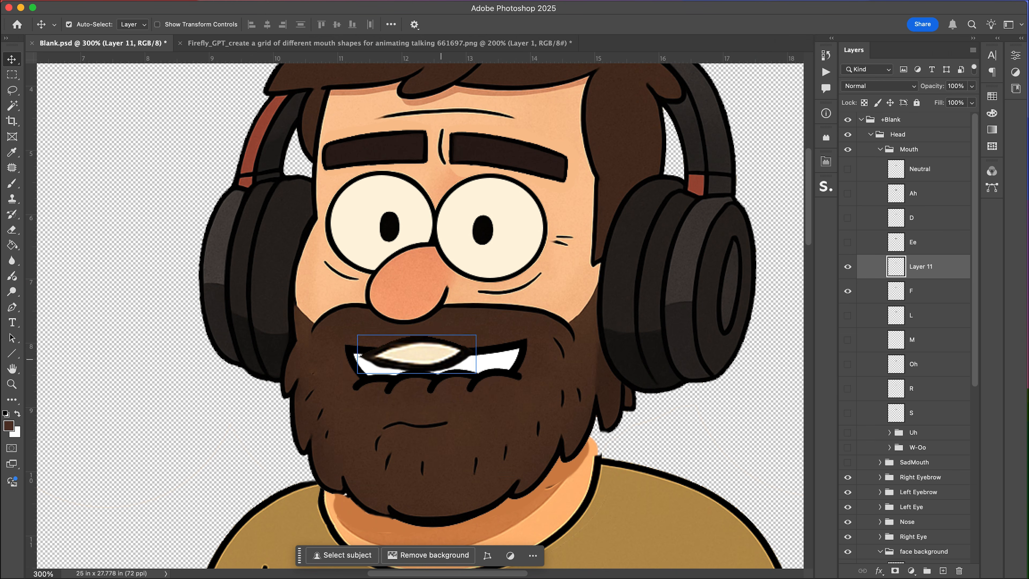
# Hide the old F layer, rename the new mouth layer F and delete the old F layer.
pyautogui.click(847, 291)
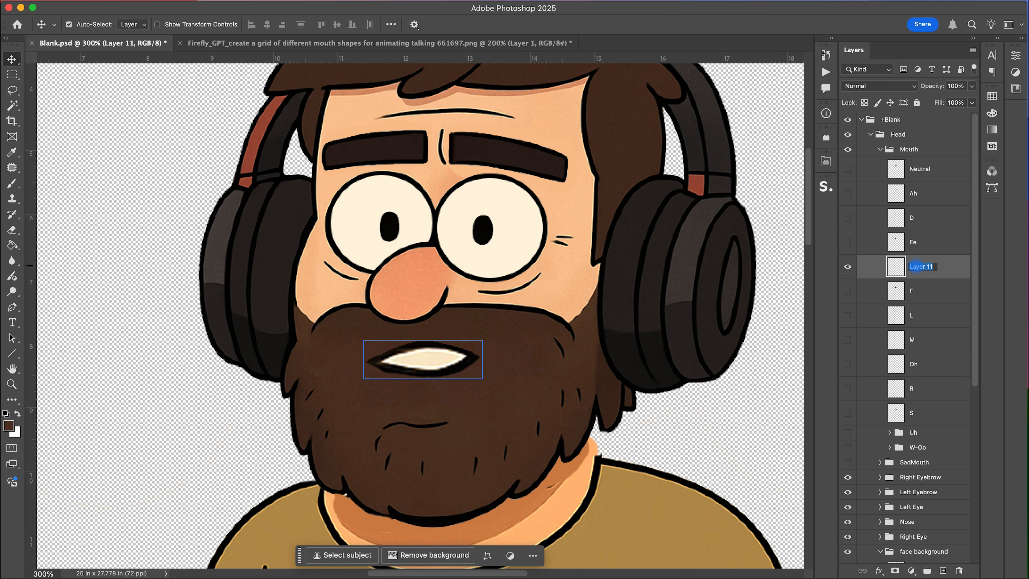
pyautogui.press('Return')
pyautogui.press('BackSpace')
# Save the document, show the L layer and return to the mouth-shapes grid.
pyautogui.press('super+s')
pyautogui.click(847, 291)
pyautogui.click(299, 44)
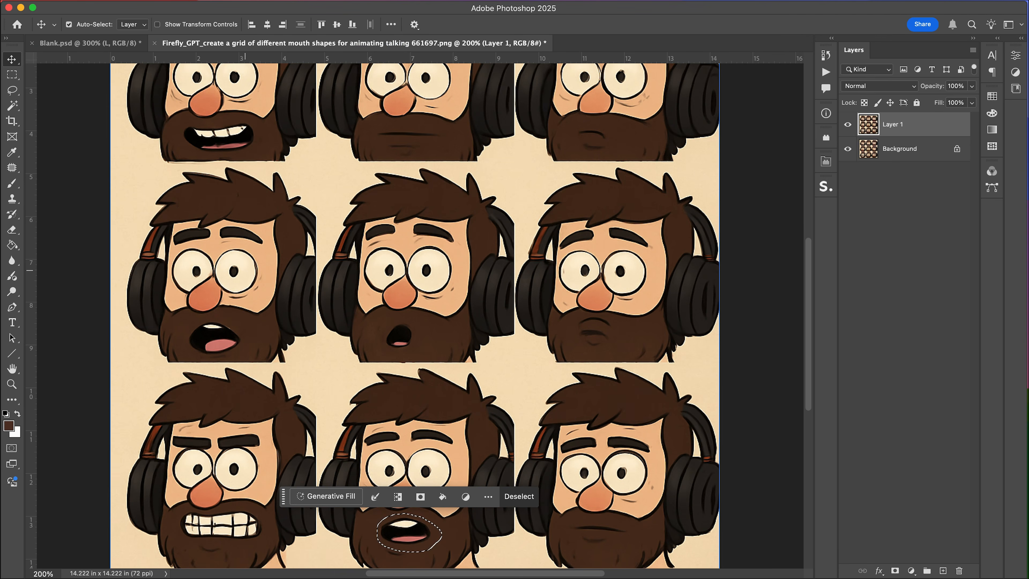
# Lasso the open mouth in the middle-left grid cell, copy it and paste it into the Blank document.
pyautogui.press('l')
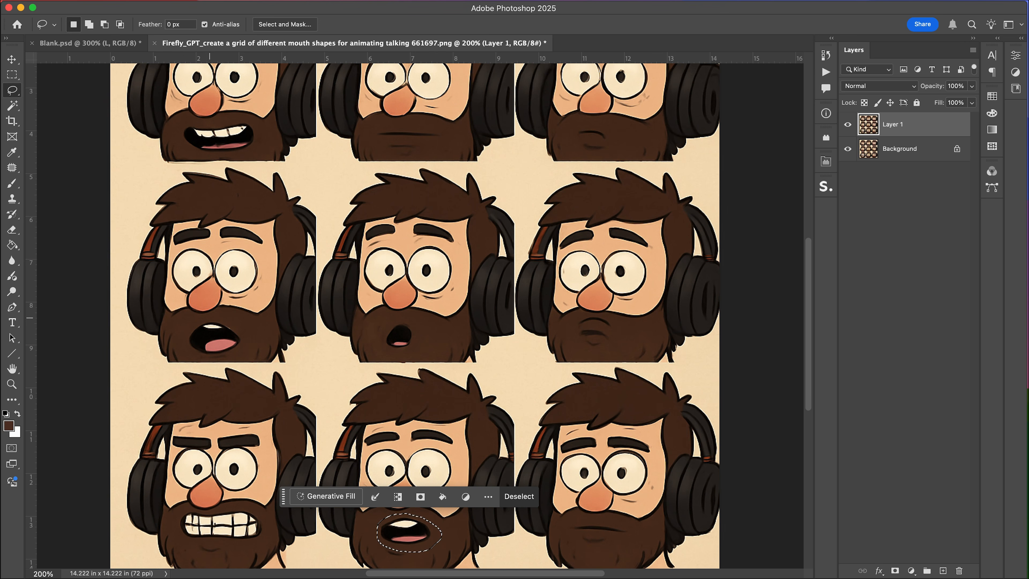
pyautogui.moveTo(212, 315)
pyautogui.mouseDown()
pyautogui.moveTo(182, 333)
pyautogui.moveTo(189, 353)
pyautogui.moveTo(216, 359)
pyautogui.moveTo(245, 342)
pyautogui.moveTo(214, 315)
pyautogui.mouseUp()
pyautogui.press('super+c')
pyautogui.click(89, 43)
pyautogui.press('super+v')
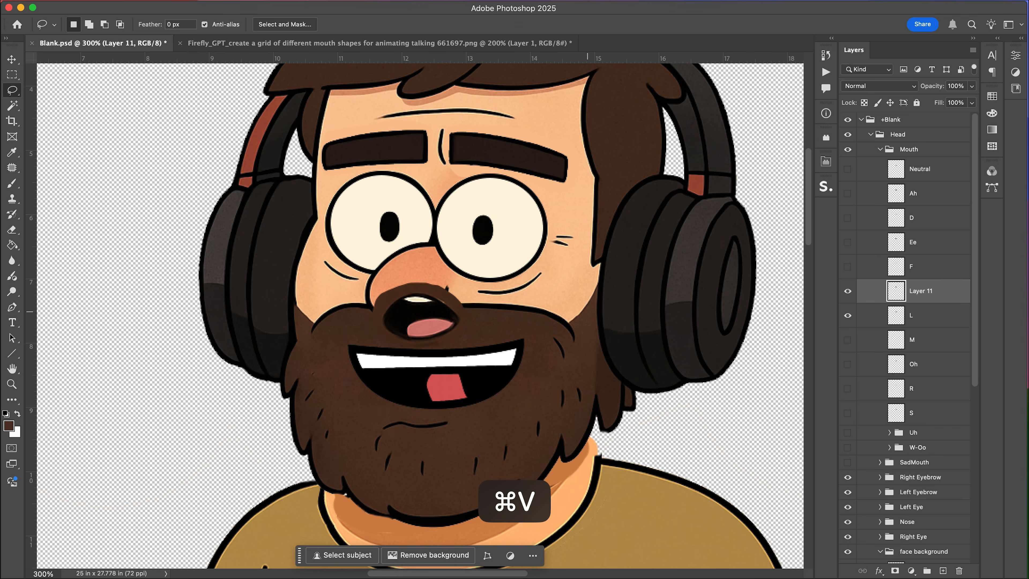
# Move the pasted mouth down onto the beard below the nose.
pyautogui.press('super+t')
pyautogui.moveTo(467, 282); pyautogui.dragTo(464, 373)
pyautogui.press('Return')
# Magic-wand delete the beard background around the mouth, deselect, and nudge the mouth slightly upward.
pyautogui.press('w')
pyautogui.click(488, 351)
pyautogui.press('BackSpace')
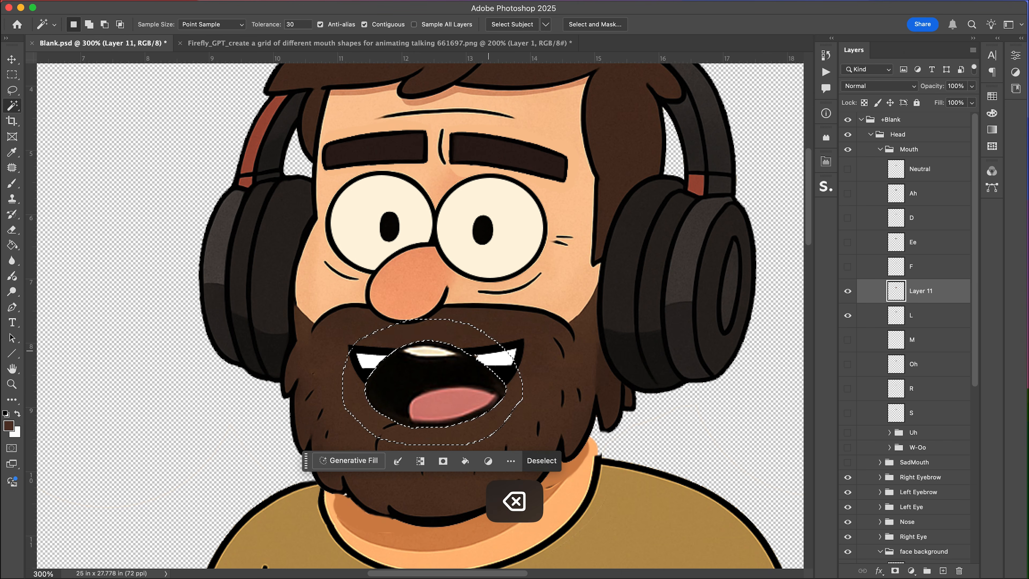
pyautogui.press('super+d')
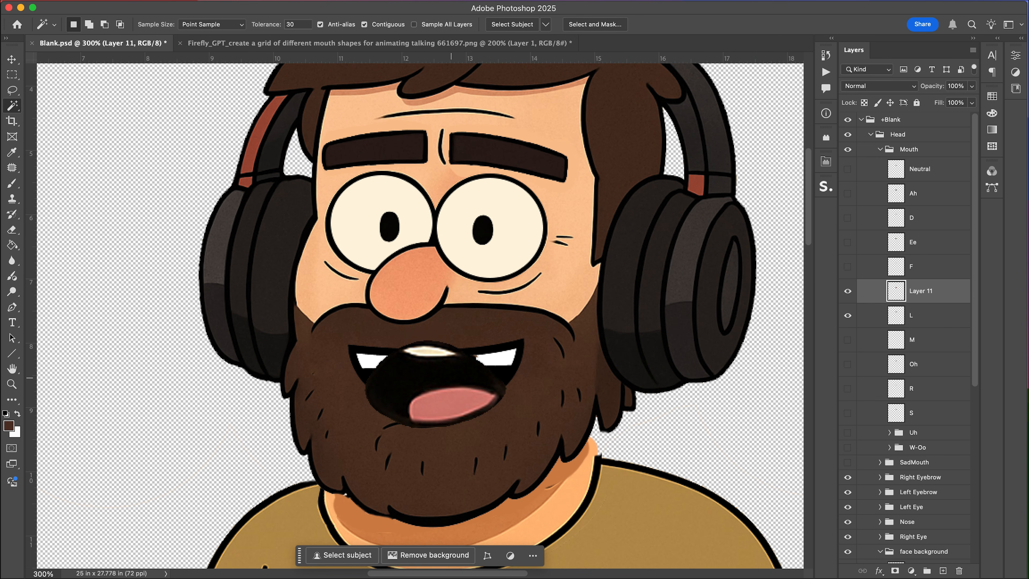
pyautogui.press('v')
pyautogui.moveTo(449, 377)
pyautogui.mouseDown()
pyautogui.moveTo(459, 390)
pyautogui.moveTo(445, 368)
pyautogui.mouseUp()
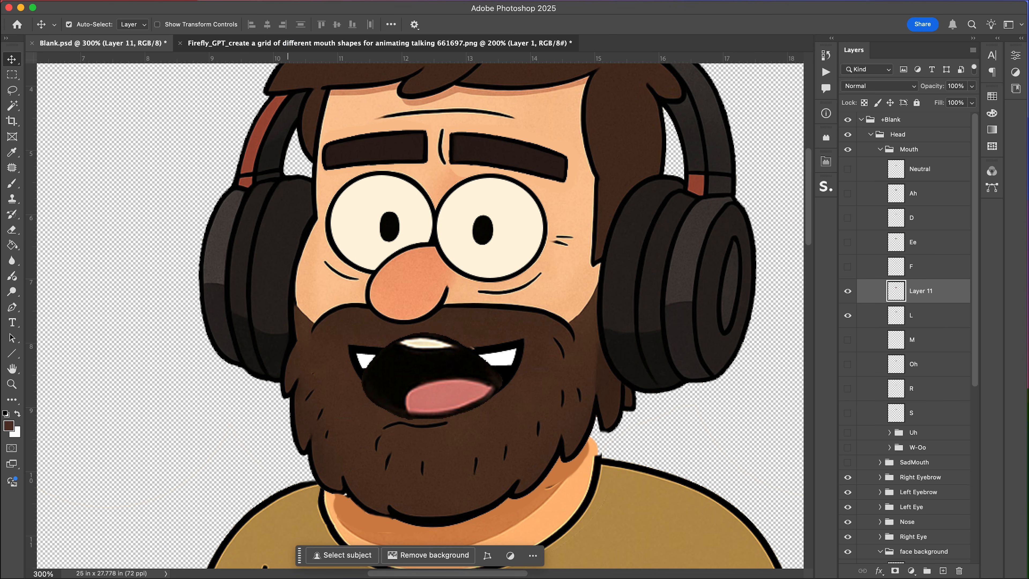
# Lasso the bottom-middle grid mouth again, copy it and paste it into the Blank document.
pyautogui.hotkey('ctrl', 'Tab')
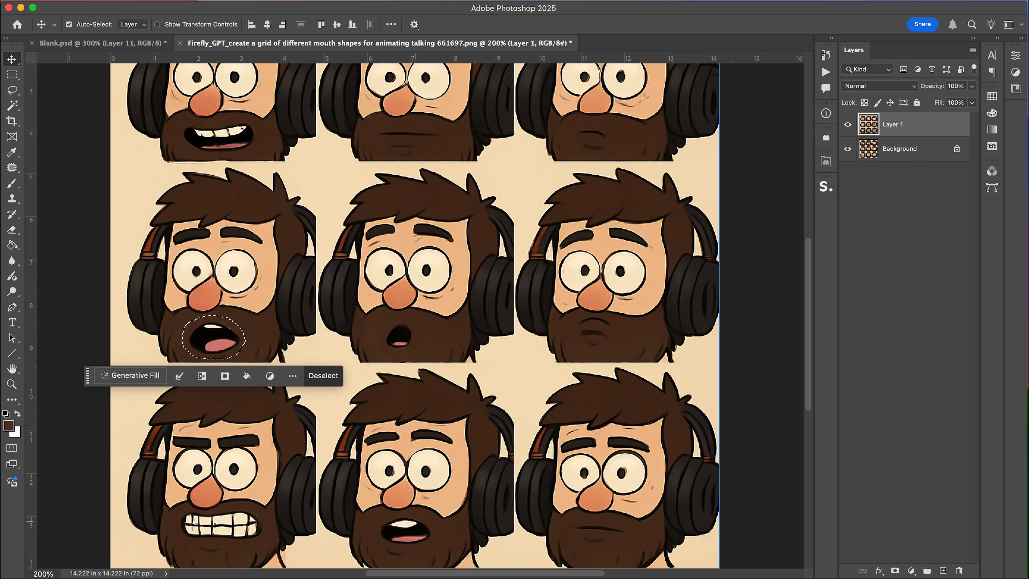
pyautogui.press('l')
pyautogui.click(414, 515)
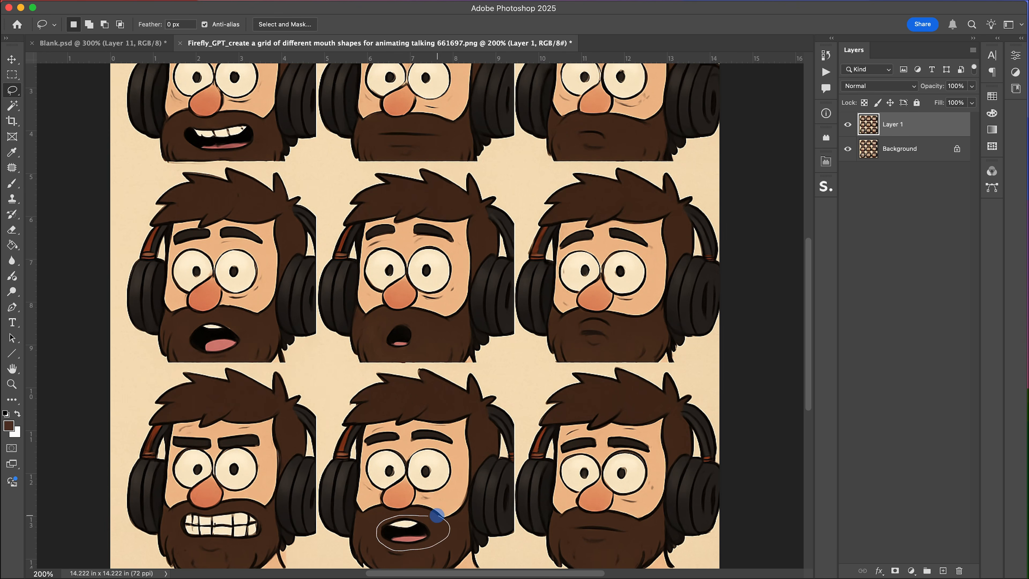
pyautogui.moveTo(441, 517); pyautogui.dragTo(430, 515)
pyautogui.press('super+c')
pyautogui.hotkey('ctrl', 'Tab')
pyautogui.press('super+v')
# Scale the second pasted mouth larger and move it over the first mouth.
pyautogui.press('super+t')
pyautogui.moveTo(475, 288); pyautogui.dragTo(571, 215)
pyautogui.press('Return')
pyautogui.press('v')
pyautogui.moveTo(516, 266); pyautogui.dragTo(503, 374)
# Magic-wand delete the background around the second pasted mouth and deselect.
pyautogui.press('w')
pyautogui.click(523, 369)
pyautogui.press('BackSpace')
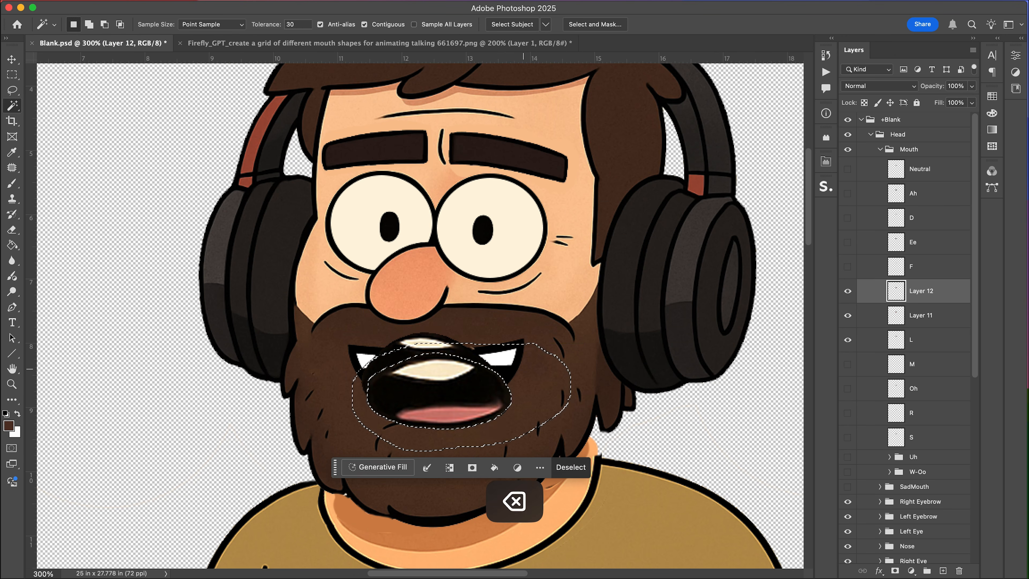
pyautogui.press('super+d')
# Erase part of the second mouth's lower left edge and adjust its position over the tongue.
pyautogui.press('e')
pyautogui.moveTo(380, 394)
pyautogui.mouseDown()
pyautogui.moveTo(475, 416)
pyautogui.moveTo(357, 416)
pyautogui.mouseUp()
pyautogui.press('v')
pyautogui.moveTo(433, 368)
pyautogui.mouseDown()
pyautogui.moveTo(436, 349)
pyautogui.moveTo(439, 372)
pyautogui.mouseUp()
pyautogui.click(457, 348)
pyautogui.press('e')
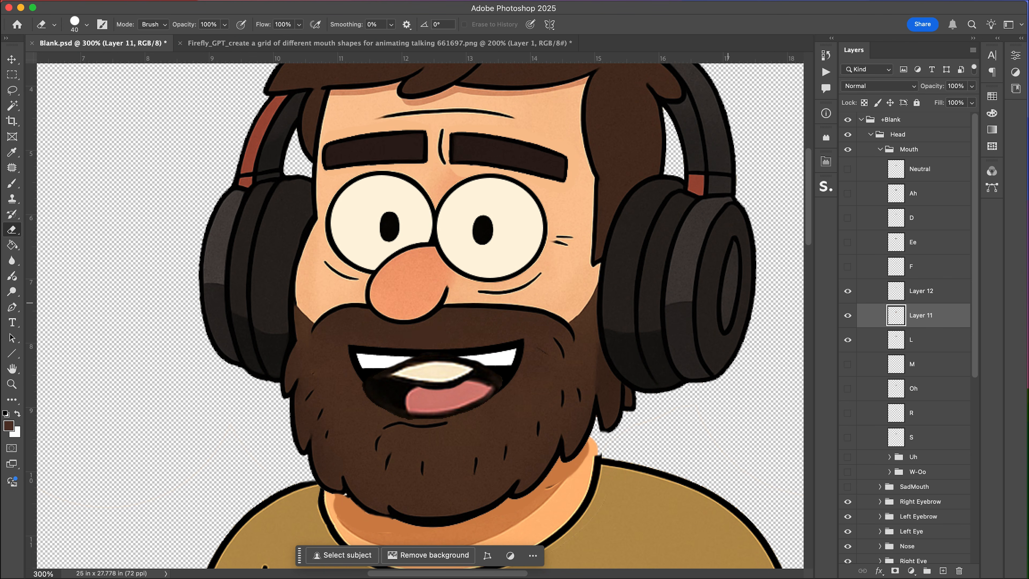
# Merge the two mouth layers and rename the merged layer L.
pyautogui.click(916, 292)
pyautogui.press('super+e')
pyautogui.doubleClick(919, 290)
pyautogui.write('L')
pyautogui.press('Return')
# Hide and delete the original L layer.
pyautogui.click(847, 315)
pyautogui.click(916, 315)
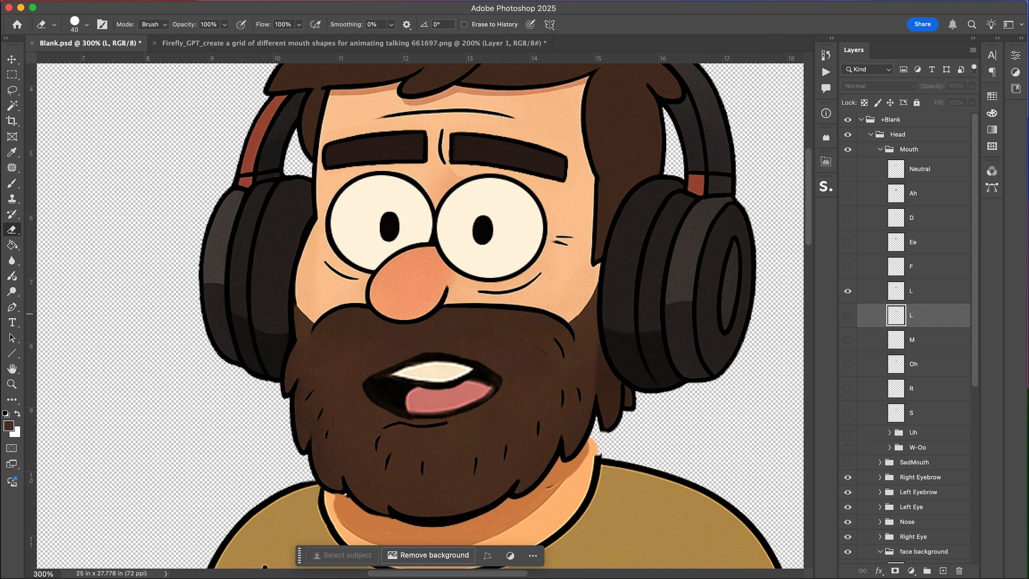
pyautogui.press('BackSpace')
# Select the new L layer and move its mouth slightly up and left.
pyautogui.click(916, 291)
pyautogui.press('v')
pyautogui.moveTo(434, 386); pyautogui.dragTo(425, 371)
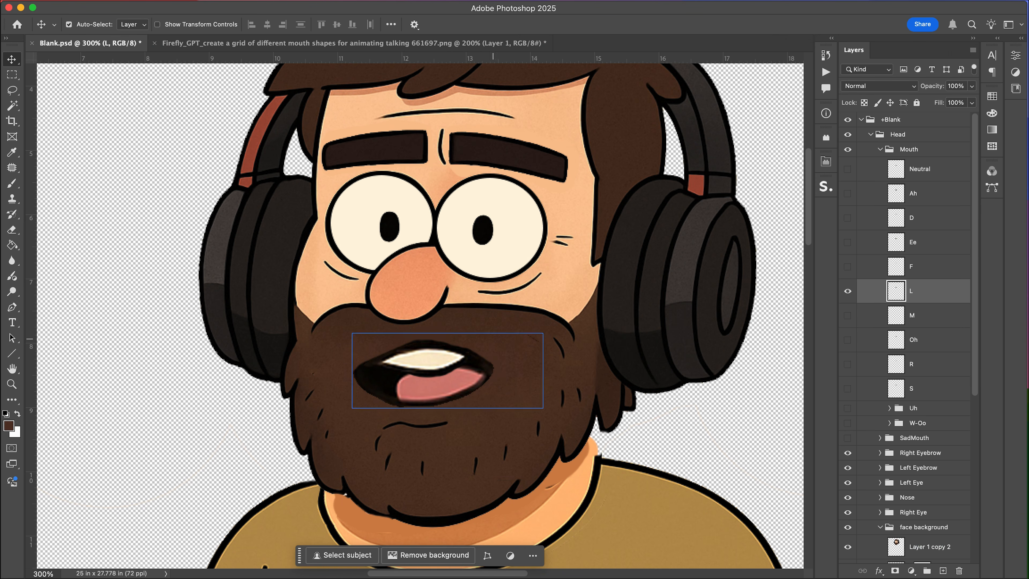
# Undo the last three changes.
pyautogui.press('e')
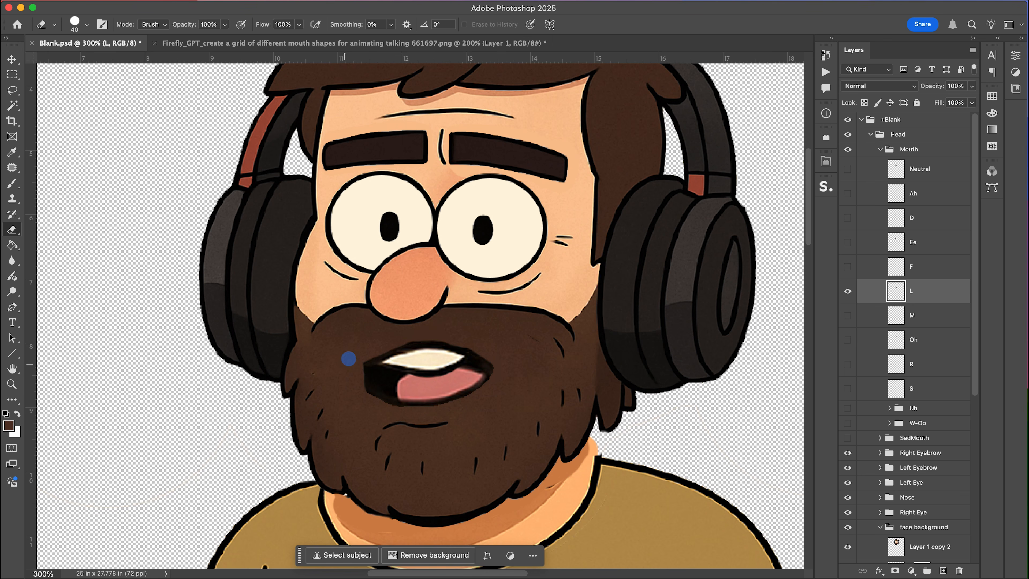
pyautogui.press('super+z')
pyautogui.press('super+z')
pyautogui.press('super+z')
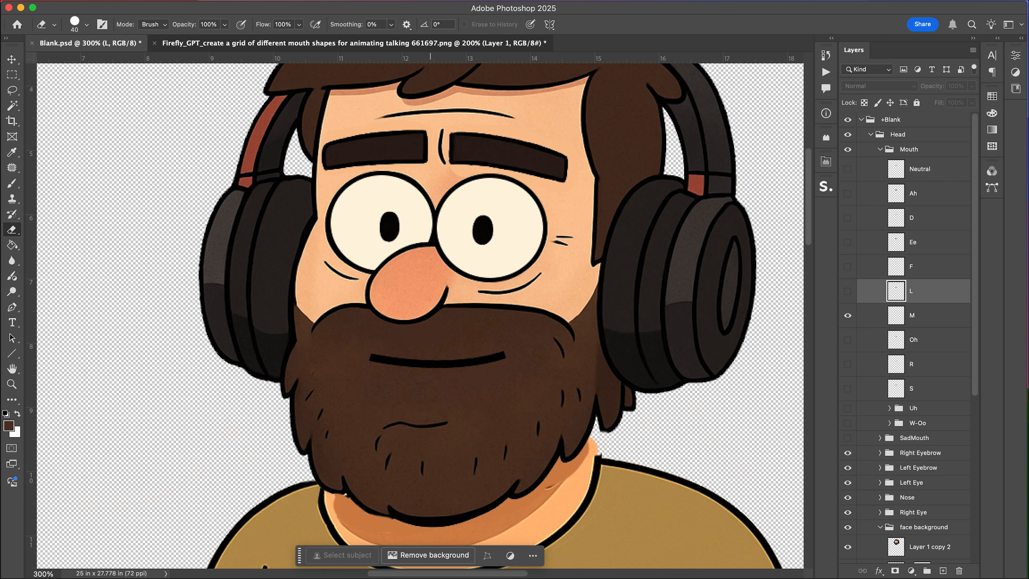
# Lasso the closed line mouth in the top-middle grid cell, copy it and paste it into the Blank document.
pyautogui.click(352, 42)
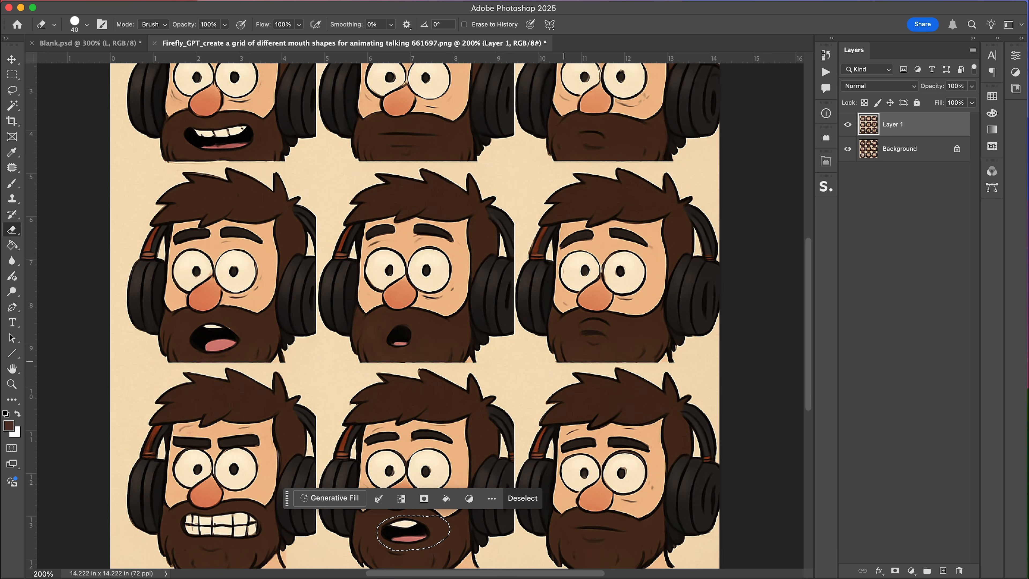
pyautogui.press('l')
pyautogui.click(373, 132)
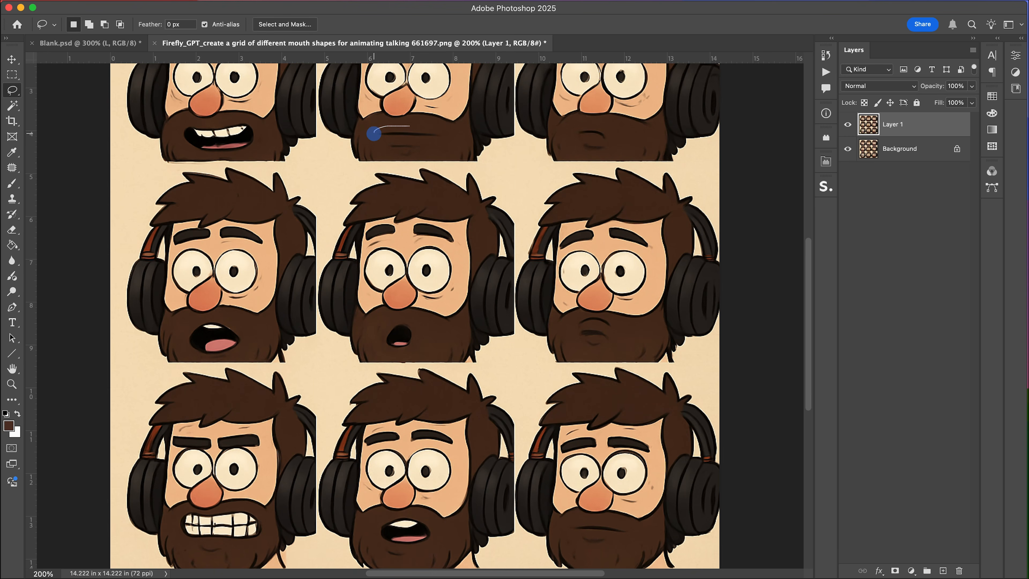
pyautogui.moveTo(432, 124); pyautogui.dragTo(410, 126)
pyautogui.press('super+c')
pyautogui.click(90, 43)
pyautogui.press('super+v')
# Scale the pasted line mouth wider and move it down onto the beard.
pyautogui.press('super+t')
pyautogui.moveTo(476, 300); pyautogui.dragTo(540, 276)
pyautogui.moveTo(490, 316); pyautogui.dragTo(480, 367)
pyautogui.press('Return')
# Magic-wand delete the background around the line mouth and deselect.
pyautogui.press('w')
pyautogui.click(480, 367)
pyautogui.press('BackSpace')
pyautogui.press('super+d')
# Move the new layer below L, name it M and delete the original M layer.
pyautogui.moveTo(918, 299); pyautogui.dragTo(918, 332)
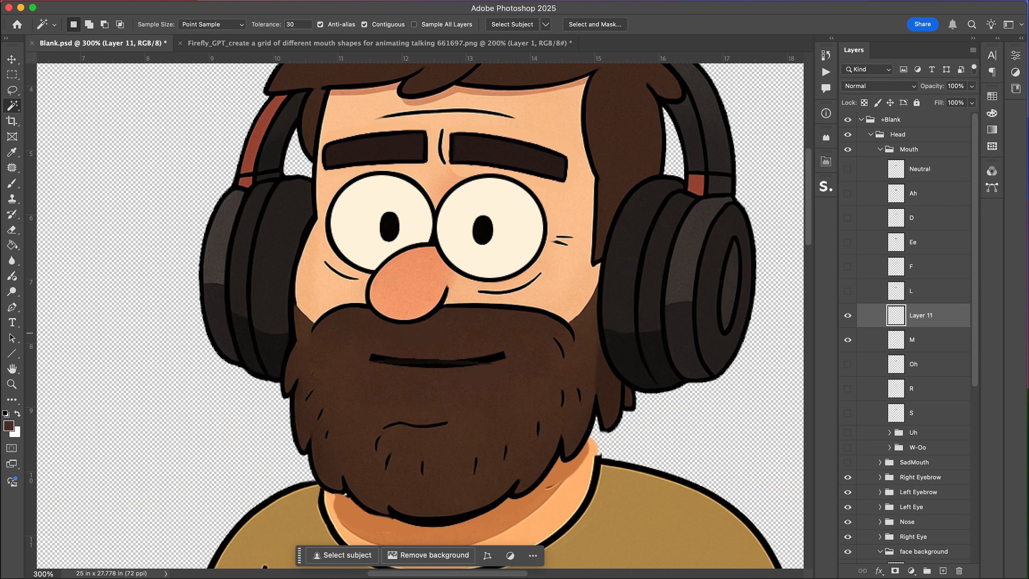
pyautogui.press('Return')
pyautogui.press('BackSpace')
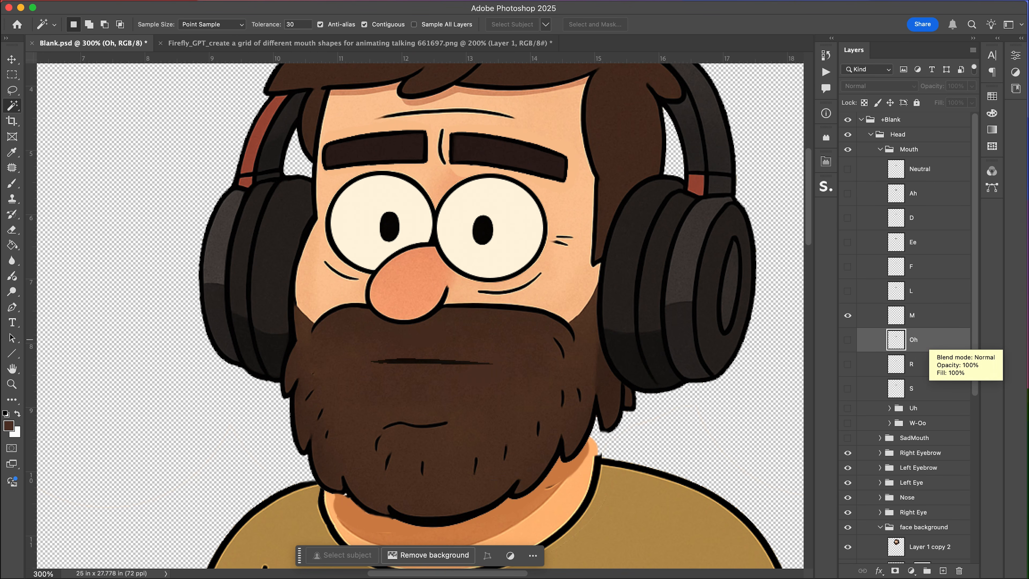
# Save the document, show the Oh layer and return to the mouth-shapes grid.
pyautogui.press('super+s')
pyautogui.click(848, 340)
pyautogui.click(357, 43)
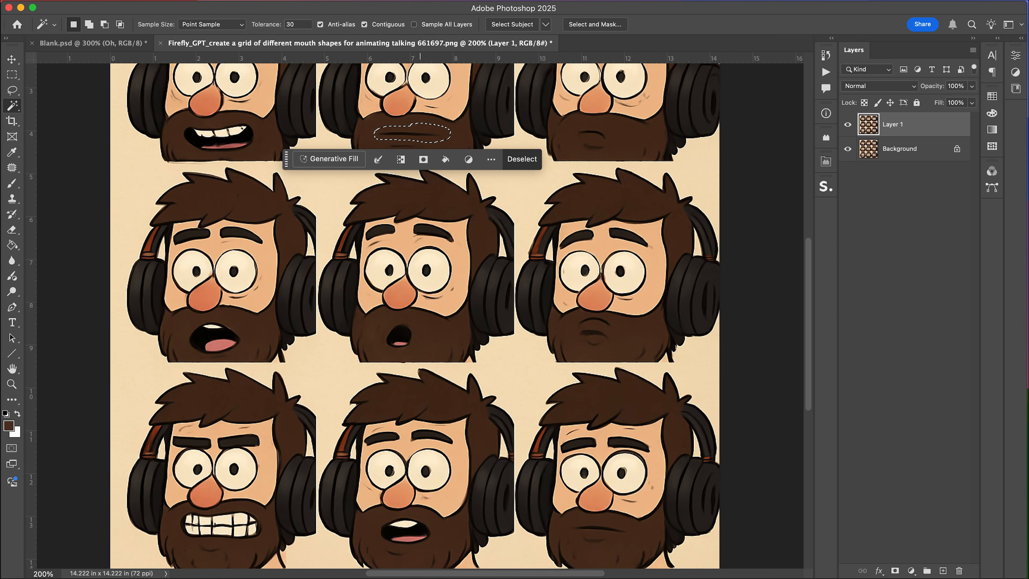
# Lasso the small round mouth in the centre grid cell, copy it and paste it into the Blank document.
pyautogui.press('l')
pyautogui.moveTo(385, 329); pyautogui.dragTo(404, 316)
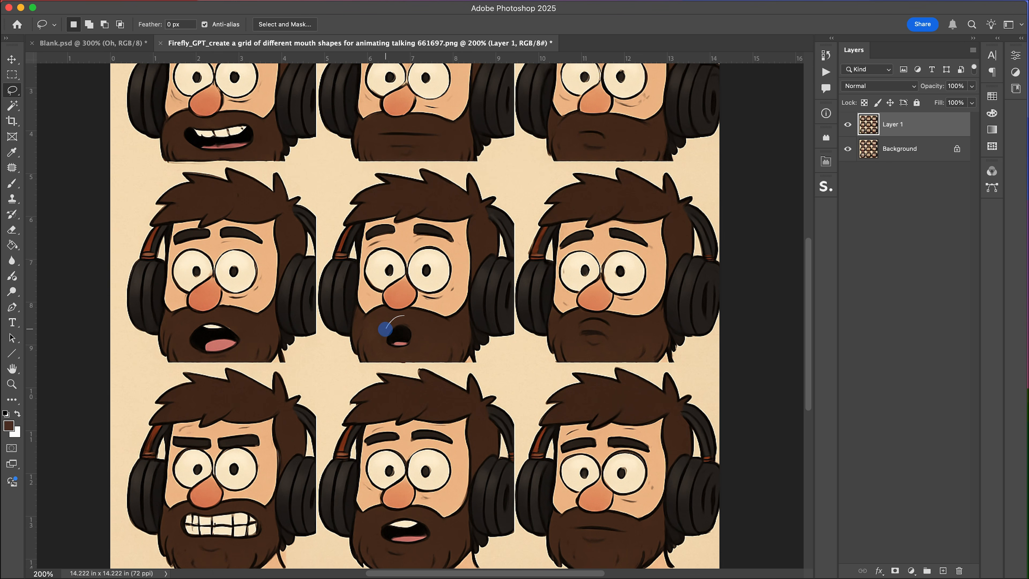
pyautogui.moveTo(406, 355); pyautogui.dragTo(419, 318)
pyautogui.press('super+c')
pyautogui.click(93, 42)
pyautogui.press('super+v')
# Scale the pasted round mouth up and move it down onto the beard.
pyautogui.press('super+t')
pyautogui.moveTo(470, 290); pyautogui.dragTo(502, 239)
pyautogui.press('Return')
pyautogui.moveTo(431, 284)
pyautogui.mouseDown()
pyautogui.moveTo(448, 390)
pyautogui.moveTo(466, 367)
pyautogui.moveTo(445, 376)
pyautogui.mouseUp()
# Magic-wand delete the background around the round mouth and deselect.
pyautogui.press('w')
pyautogui.click(492, 384)
pyautogui.press('BackSpace')
pyautogui.press('super+d')
# Delete the original Oh layer and rename the new mouth layer Oh.
pyautogui.click(925, 364)
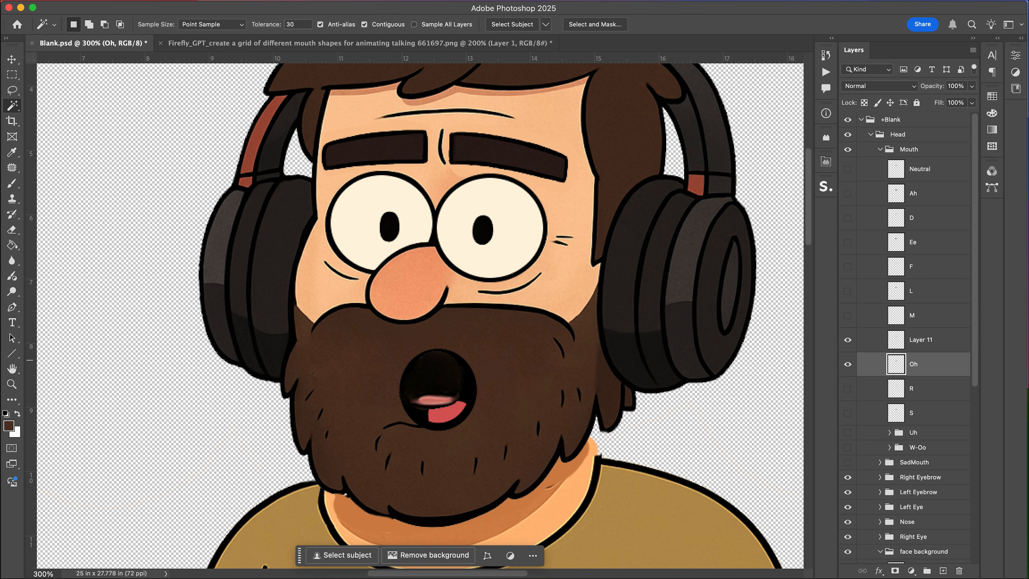
pyautogui.press('BackSpace')
pyautogui.doubleClick(925, 343)
pyautogui.hotkey('shift', 'BackSpace')
pyautogui.write('oh')
pyautogui.press('Return')
pyautogui.doubleClick(914, 340)
pyautogui.write('Oh')
pyautogui.press('Return')
# Save the document, hide the Oh layer and show the R layer.
pyautogui.press('super+s')
pyautogui.click(847, 339)
pyautogui.click(847, 363)
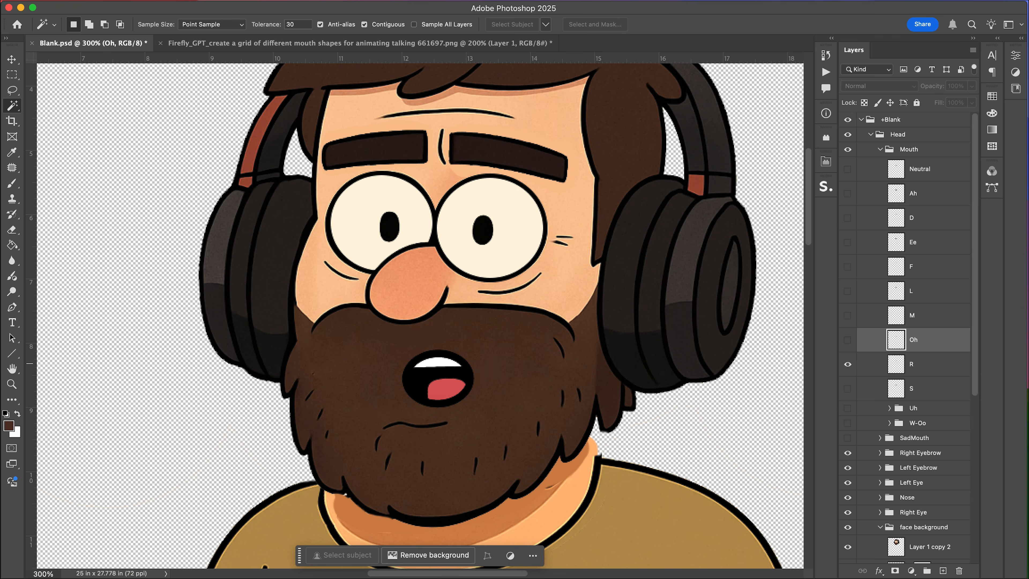
# Lasso the open mouth in the bottom-middle grid cell, copy it and paste it into the Blank document.
pyautogui.click(342, 44)
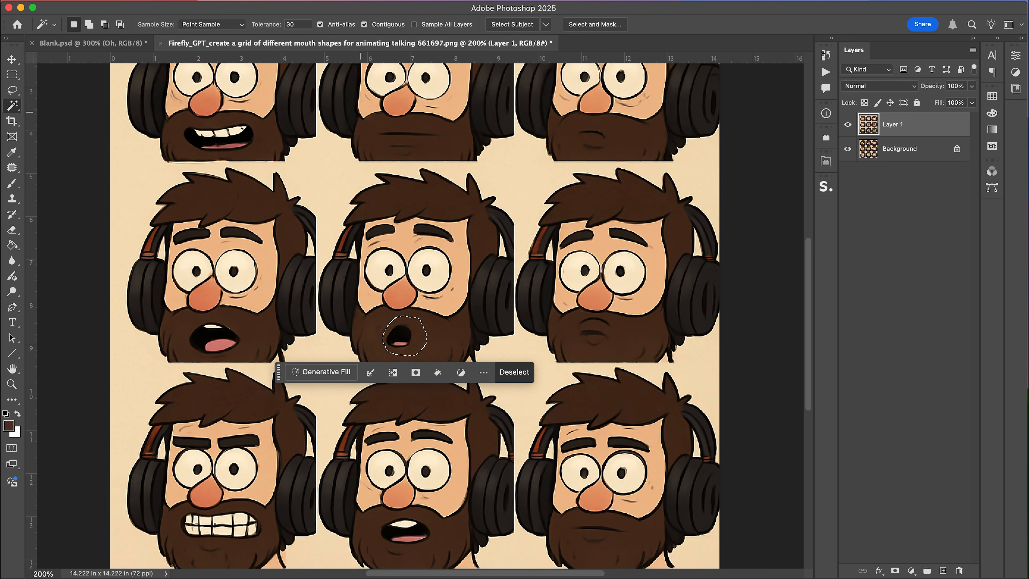
pyautogui.scroll(3, 490, 148)
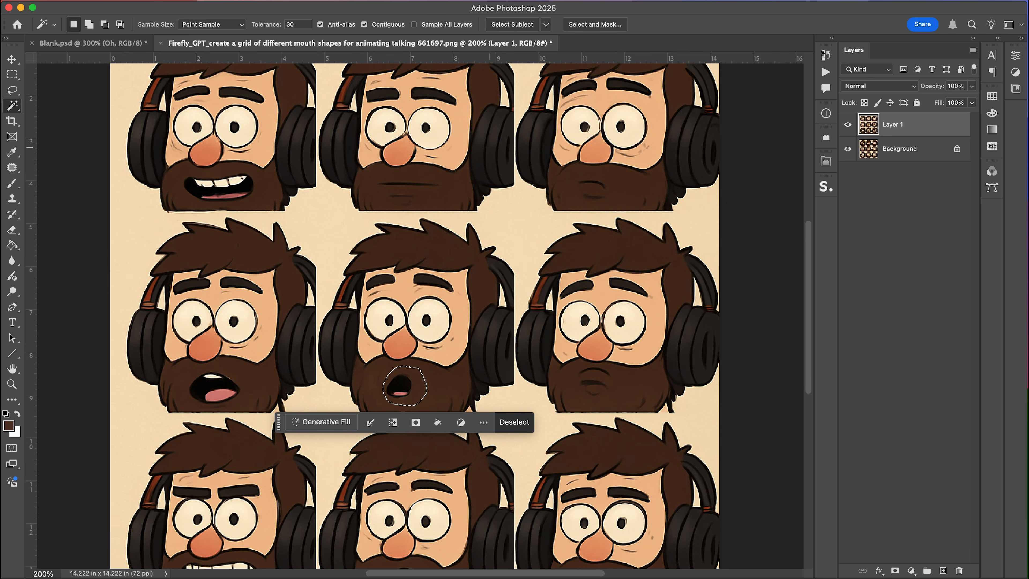
pyautogui.click(87, 42)
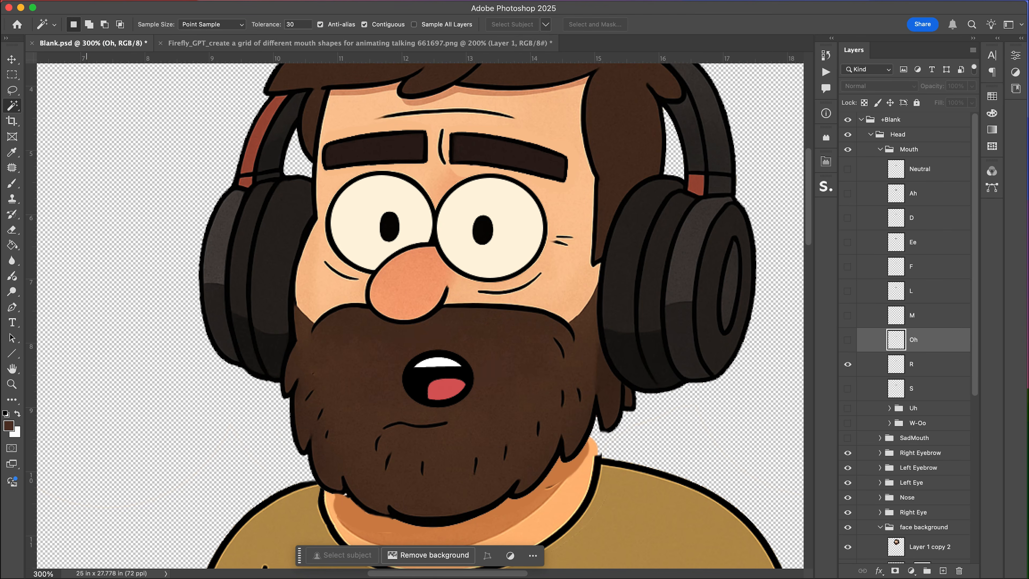
pyautogui.click(324, 43)
pyautogui.scroll(-4, 312, 215)
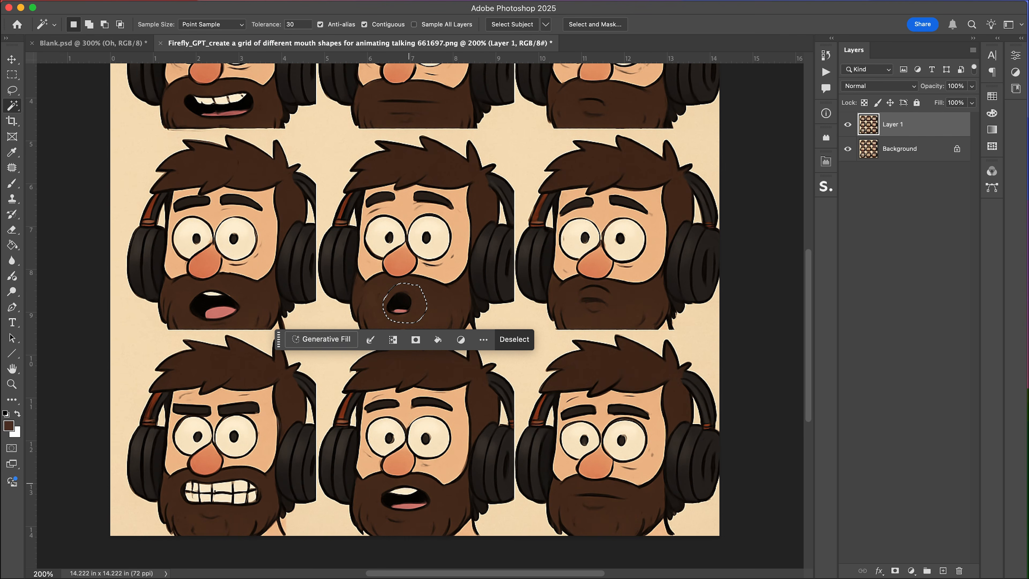
pyautogui.press('l')
pyautogui.moveTo(421, 483)
pyautogui.mouseDown()
pyautogui.moveTo(381, 489)
pyautogui.moveTo(385, 513)
pyautogui.moveTo(412, 517)
pyautogui.moveTo(421, 482)
pyautogui.mouseUp()
pyautogui.press('super+c')
pyautogui.click(93, 43)
pyautogui.press('super+v')
# Scale the pasted mouth and move it down onto the beard.
pyautogui.press('super+t')
pyautogui.moveTo(469, 288); pyautogui.dragTo(514, 264)
pyautogui.moveTo(464, 296); pyautogui.dragTo(472, 369)
pyautogui.press('Return')
# Magic-wand delete the background around the pasted mouth and deselect.
pyautogui.press('w')
pyautogui.click(502, 368)
pyautogui.press('BackSpace')
pyautogui.press('super+d')
# Rename the new layer R, move it below Oh and delete the original R layer.
pyautogui.doubleClick(920, 340)
pyautogui.write('R')
pyautogui.press('Return')
pyautogui.moveTo(921, 340); pyautogui.dragTo(926, 378)
pyautogui.click(924, 391)
pyautogui.press('BackSpace')
# Save the document, hide the R layer and show the S layer.
pyautogui.press('super+s')
pyautogui.click(847, 364)
pyautogui.click(848, 388)
# Lasso the clenched-teeth mouth in the bottom-left grid cell and copy it.
pyautogui.click(364, 43)
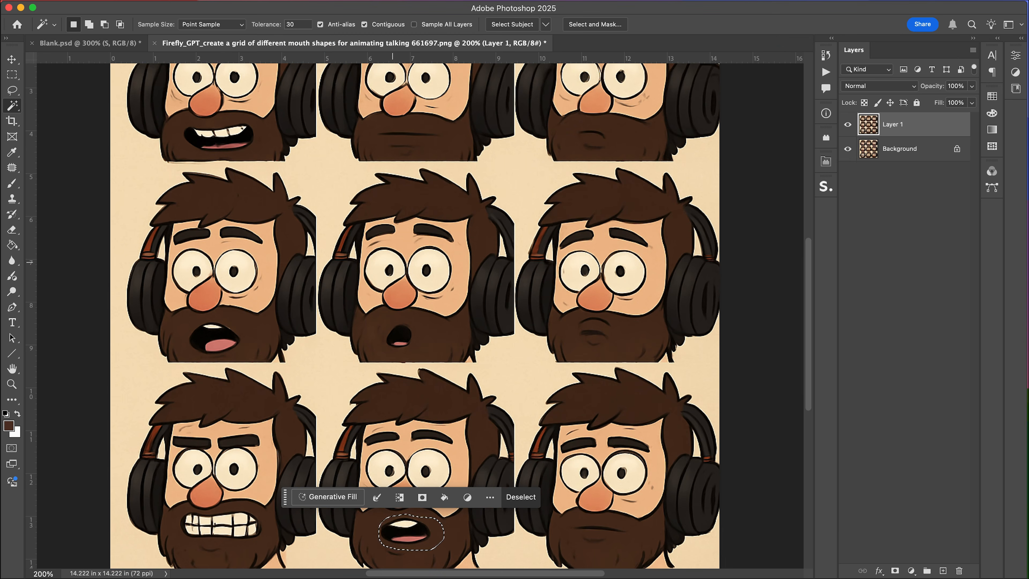
pyautogui.click(91, 42)
pyautogui.click(226, 43)
pyautogui.press('l')
pyautogui.moveTo(245, 507)
pyautogui.mouseDown()
pyautogui.moveTo(195, 508)
pyautogui.moveTo(176, 523)
pyautogui.moveTo(190, 541)
pyautogui.moveTo(266, 538)
pyautogui.moveTo(247, 507)
pyautogui.mouseUp()
pyautogui.press('super+c')
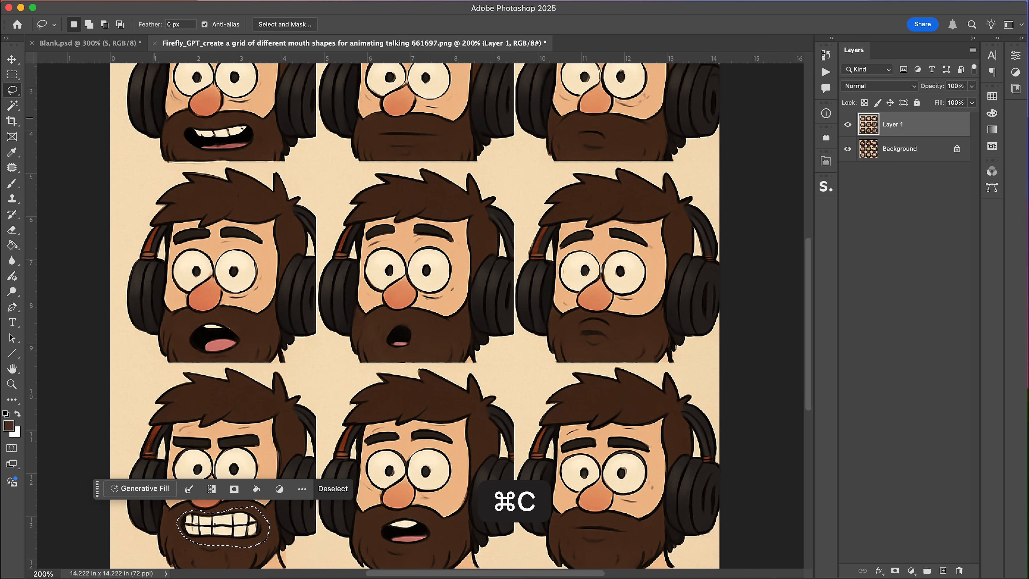
# Paste the clenched-teeth mouth into the puppet file, scale it onto the face and magic-wand delete its background.
pyautogui.click(91, 43)
pyautogui.press('super+v')
pyautogui.press('super+t')
pyautogui.moveTo(489, 284); pyautogui.dragTo(484, 368)
pyautogui.press('Return')
pyautogui.press('w')
pyautogui.click(533, 362)
pyautogui.press('BackSpace')
pyautogui.press('super+d')
# Rename the pasted layer S, delete the original S layer and save the document.
pyautogui.doubleClick(920, 388)
pyautogui.write('S')
pyautogui.press('Return')
pyautogui.click(920, 409)
pyautogui.press('BackSpace')
pyautogui.press('super+s')
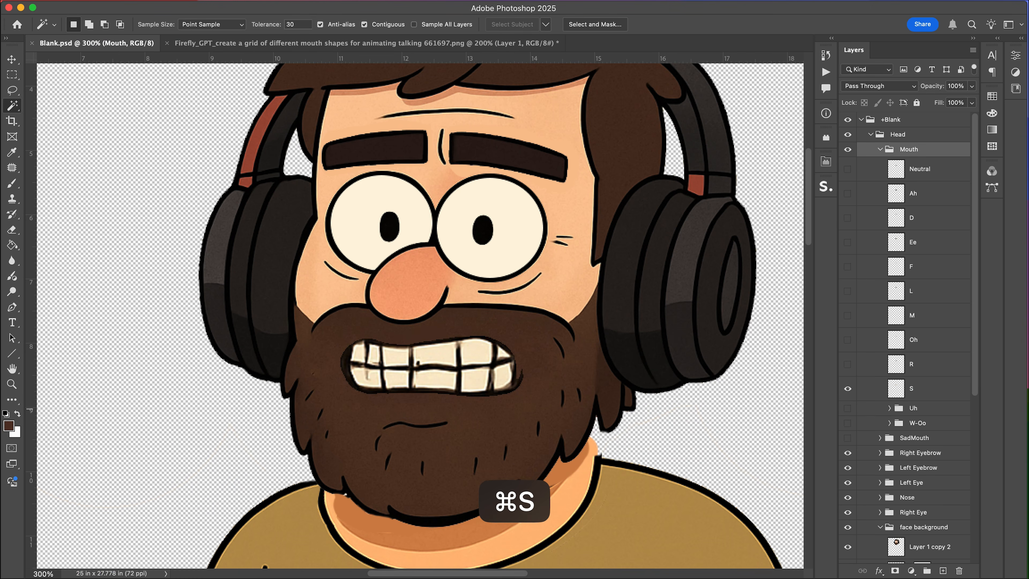
# Hide the S layer, show and expand the Uh group, and show the Ah mouth layer.
pyautogui.click(847, 388)
pyautogui.click(848, 408)
pyautogui.click(889, 408)
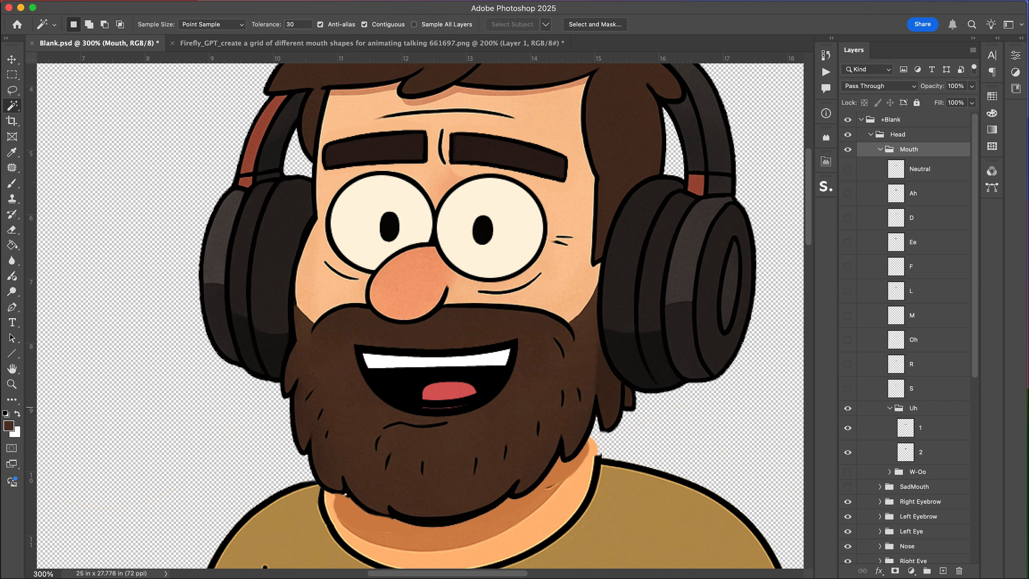
pyautogui.click(839, 191)
pyautogui.click(913, 193)
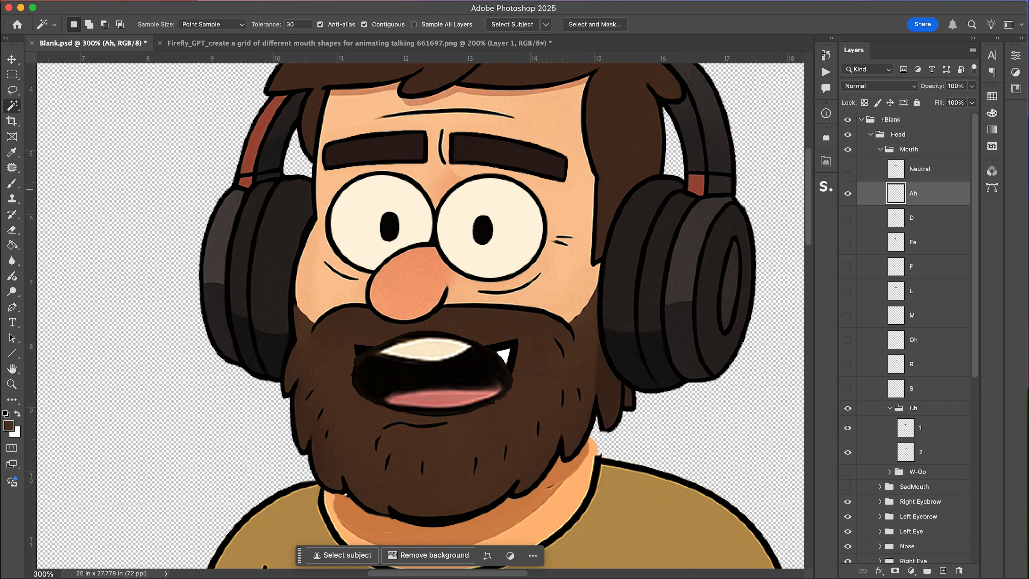
# Duplicate the Ah layer, rename the copy Uh below S, delete the old Uh group and hide Ah.
pyautogui.press('super+j')
pyautogui.moveTo(916, 197); pyautogui.dragTo(907, 423)
pyautogui.doubleClick(915, 413)
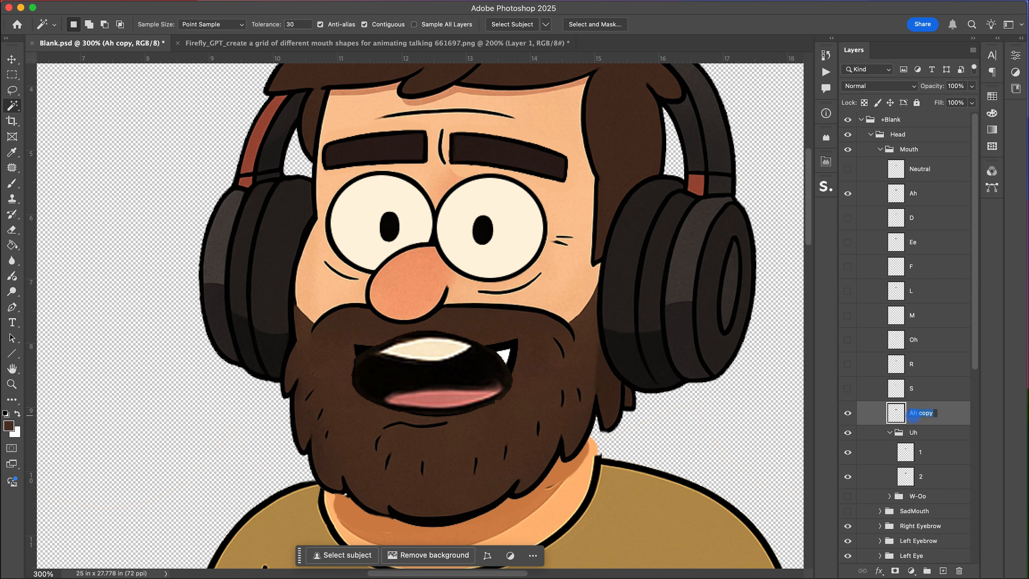
pyautogui.write('Uh')
pyautogui.press('Return')
pyautogui.press('BackSpace')
pyautogui.click(847, 194)
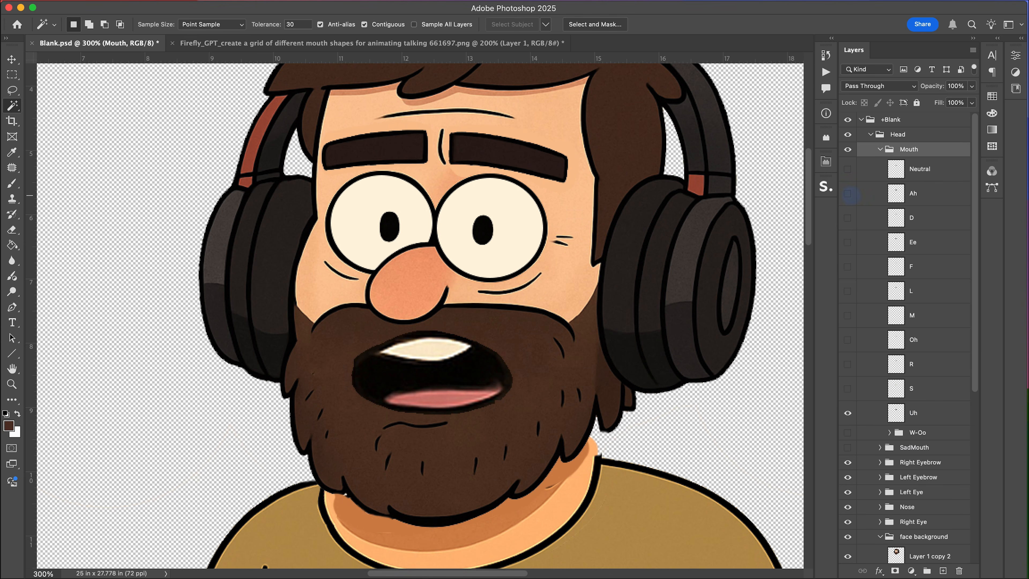
# Show the W-Oo group, hide Uh, and lasso and copy the small round mouth from the centre grid cell.
pyautogui.click(847, 433)
pyautogui.click(847, 412)
pyautogui.hotkey('ctrl', 'Tab')
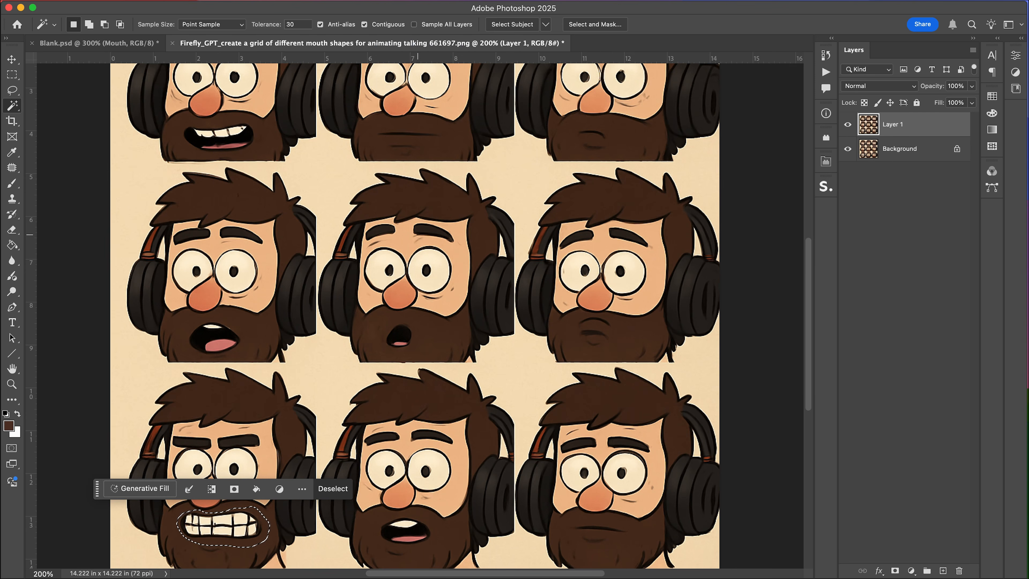
pyautogui.hotkey('ctrl', 'd')
pyautogui.press('l')
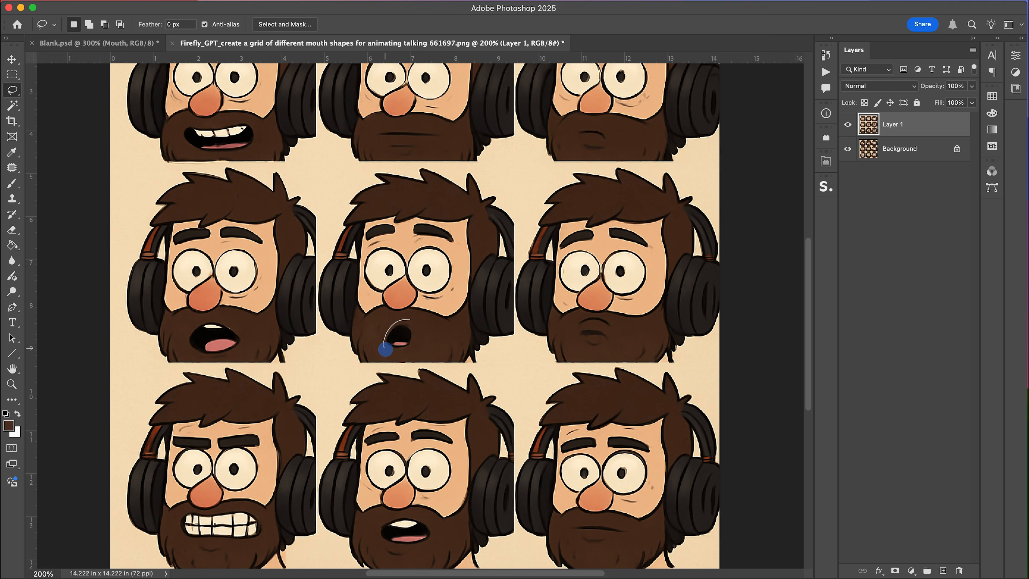
pyautogui.moveTo(386, 349); pyautogui.dragTo(411, 320)
pyautogui.press('super+c')
pyautogui.hotkey('ctrl', 'Tab')
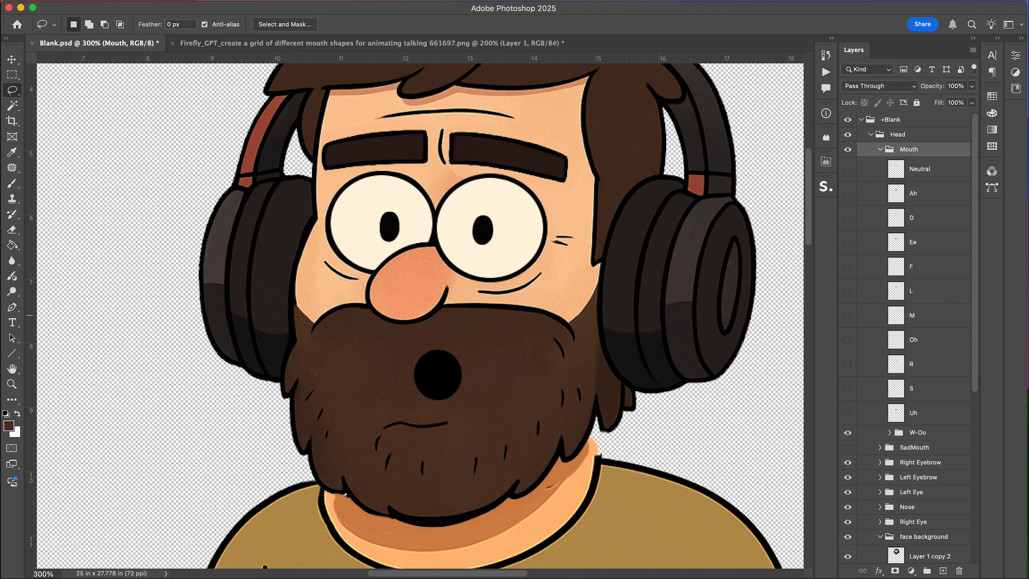
# Paste the round mouth into the puppet, move its layer below Uh and rename it W-Oo.
pyautogui.click(923, 413)
pyautogui.press('super+v')
pyautogui.moveTo(921, 414); pyautogui.dragTo(921, 447)
pyautogui.doubleClick(920, 437)
pyautogui.write('W-O')
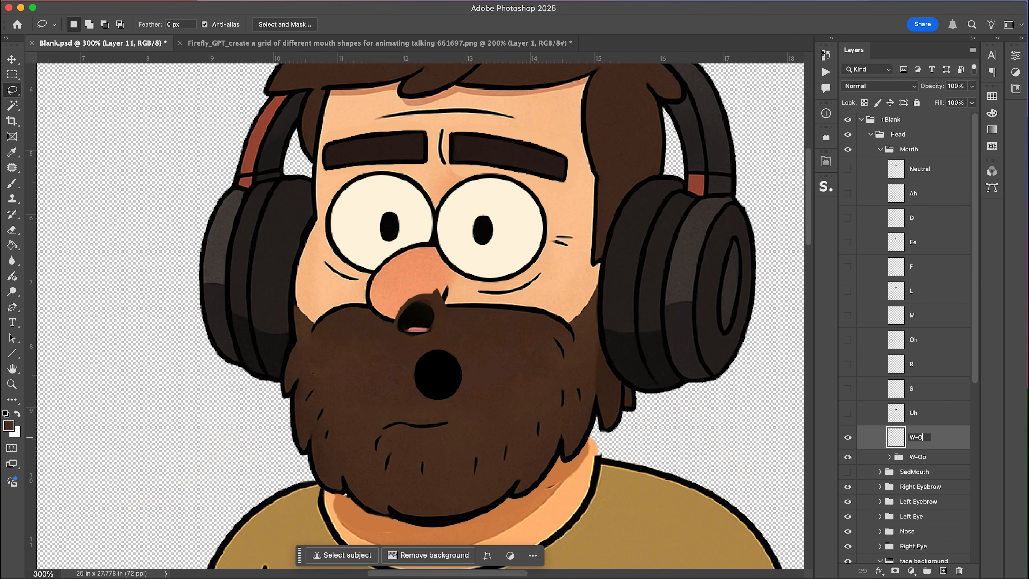
pyautogui.write('o')
pyautogui.press('Return')
# Scale and position the round mouth on the face and magic-wand delete its background.
pyautogui.press('v')
pyautogui.press('super+t')
pyautogui.moveTo(443, 304); pyautogui.dragTo(487, 311)
pyautogui.press('Return')
pyautogui.press('w')
pyautogui.click(479, 374)
pyautogui.press('BackSpace')
pyautogui.press('super+d')
# Nudge the round mouth into place, delete the old W-Oo group and save the document.
pyautogui.press('v')
pyautogui.moveTo(452, 369); pyautogui.dragTo(458, 377)
pyautogui.click(917, 456)
pyautogui.press('BackSpace')
pyautogui.press('super+s')
# Hide the W-Oo layer and lasso and copy the flat closed mouth from the right middle grid cell.
pyautogui.click(847, 437)
pyautogui.click(848, 457)
pyautogui.click(373, 43)
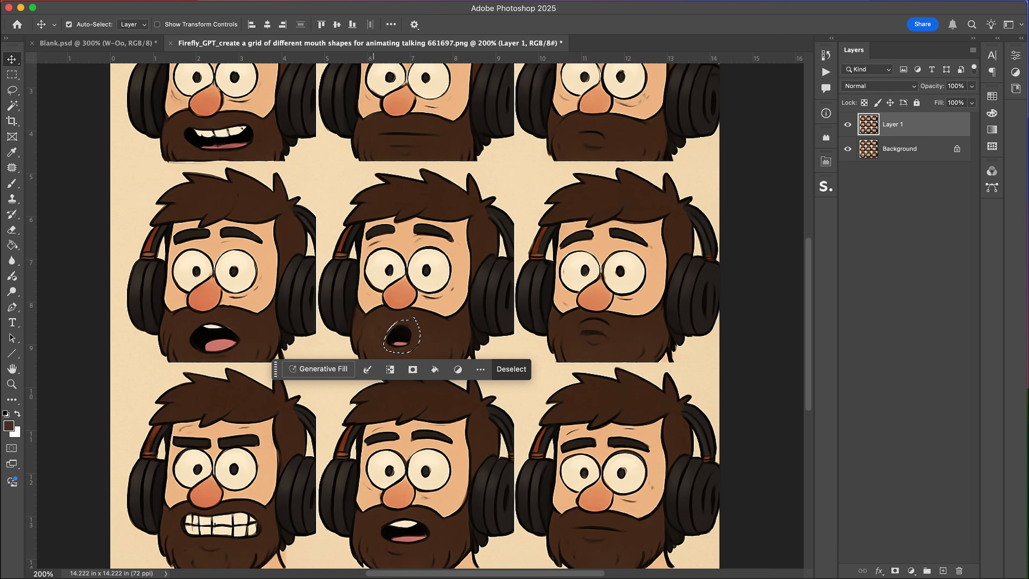
pyautogui.press('l')
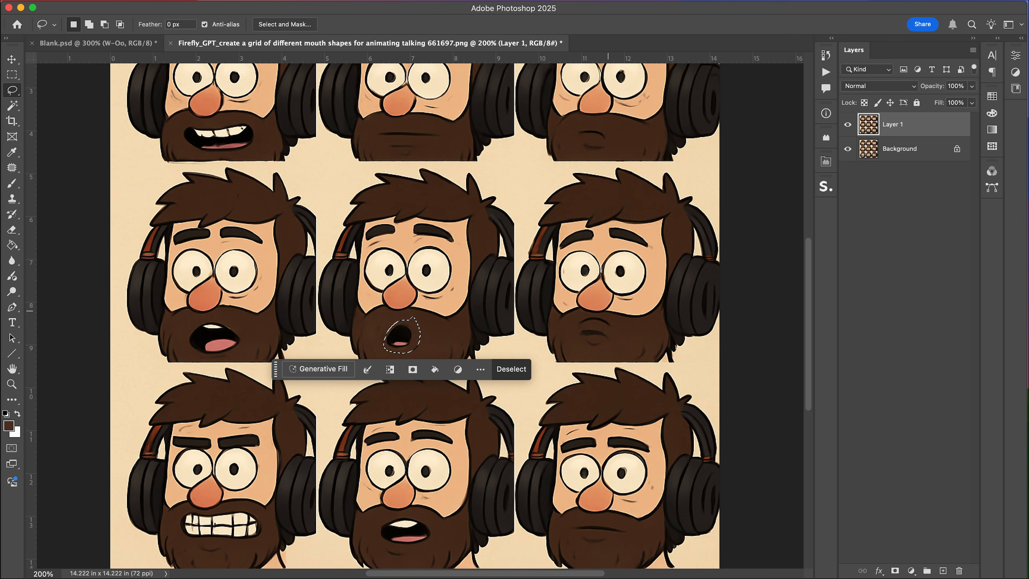
pyautogui.click(601, 316)
pyautogui.moveTo(618, 325); pyautogui.dragTo(615, 324)
pyautogui.press('super+c')
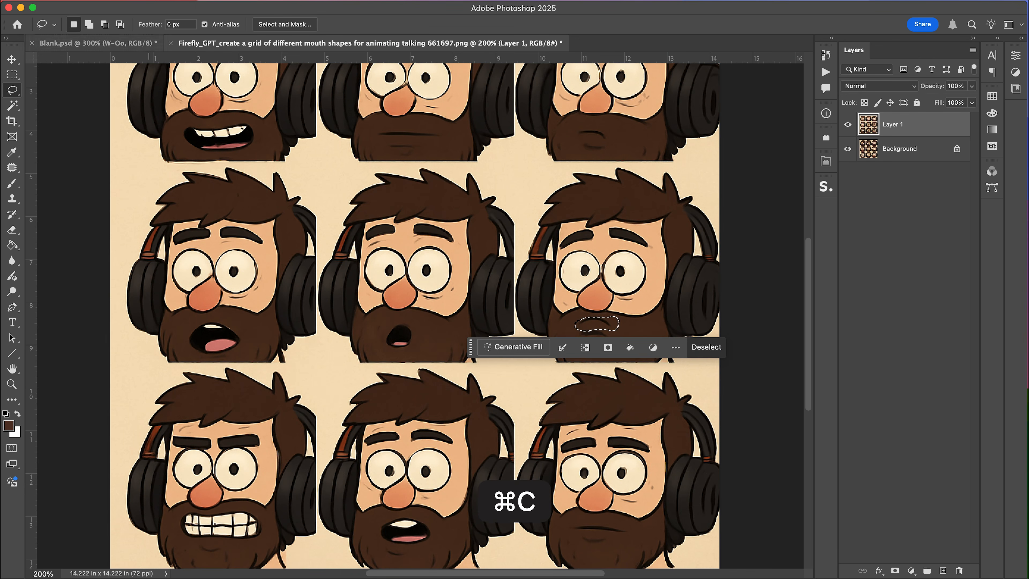
# Paste the flat mouth into the puppet, scale it onto the face and delete its background.
pyautogui.hotkey('ctrl', 'Tab')
pyautogui.press('super+v')
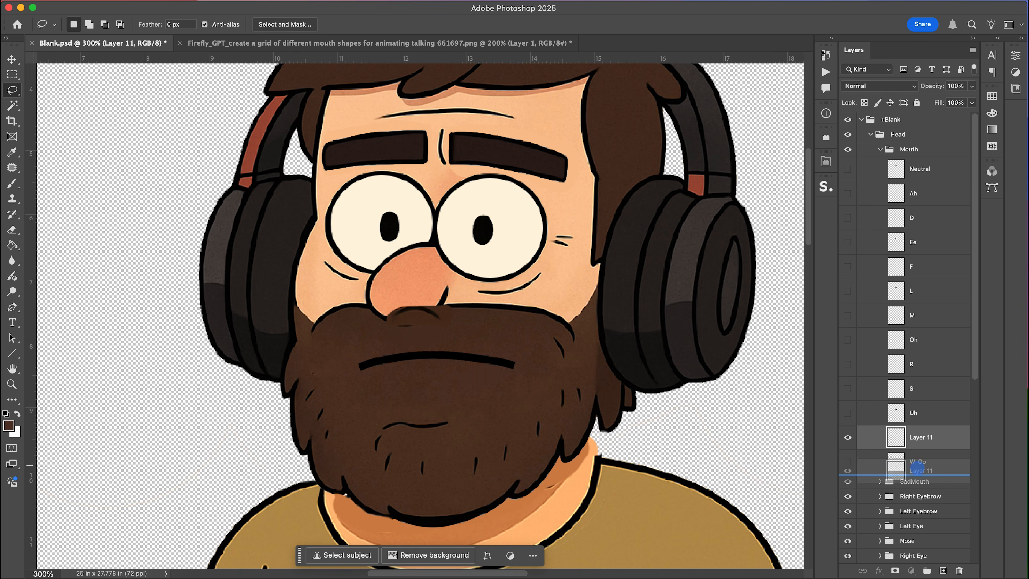
pyautogui.press('super+t')
pyautogui.moveTo(453, 326); pyautogui.dragTo(538, 355)
pyautogui.moveTo(484, 332); pyautogui.dragTo(458, 370)
pyautogui.press('Return')
pyautogui.click(458, 370)
pyautogui.press('BackSpace')
pyautogui.press('super+d')
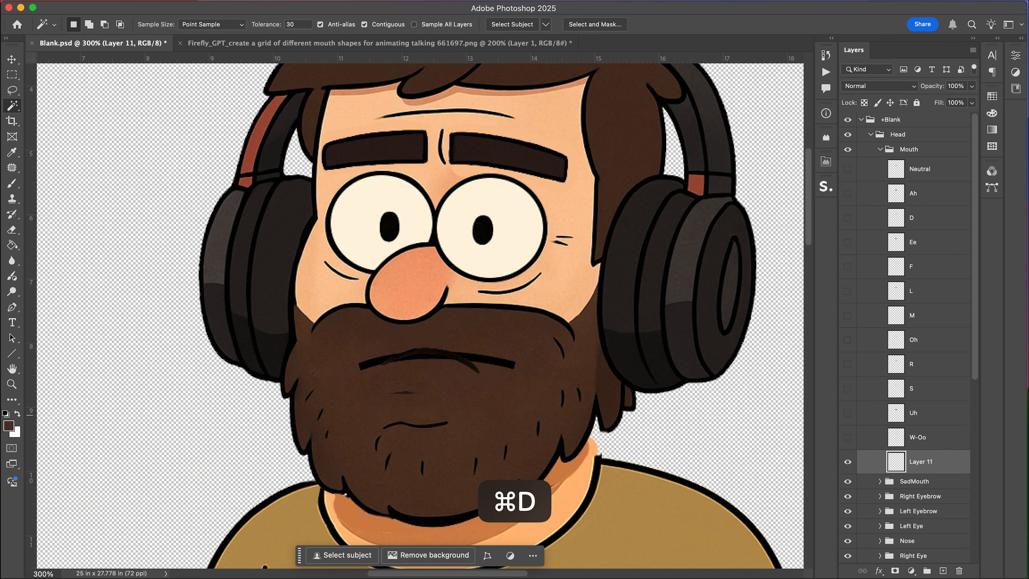
# Rename the pasted flat-mouth layer SadMouth.
pyautogui.doubleClick(920, 462)
pyautogui.write('SadMouth')
pyautogui.press('Return')
pyautogui.click(918, 480)
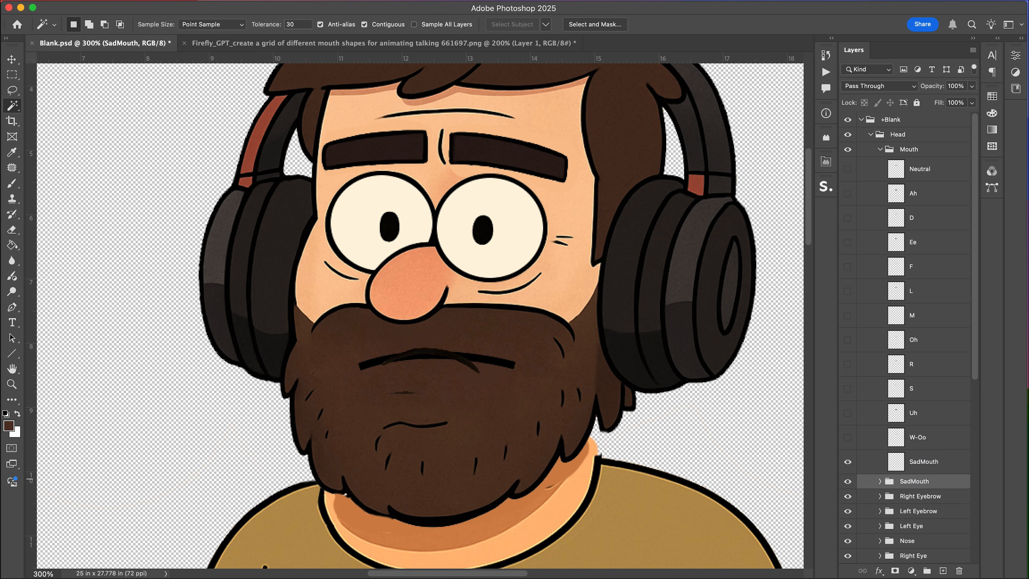
# Expand the SadMouth group and delete both the SadMouth layer and the SadMouth group.
pyautogui.moveTo(923, 463); pyautogui.dragTo(917, 475)
pyautogui.click(847, 461)
pyautogui.click(847, 461)
pyautogui.click(879, 480)
pyautogui.scroll(-4, 881, 483)
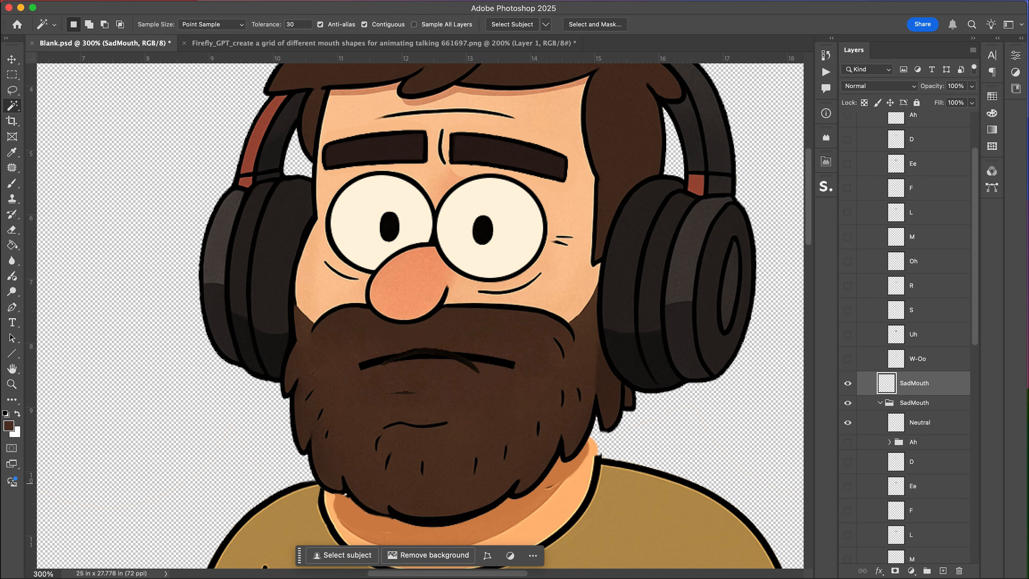
pyautogui.press('BackSpace')
pyautogui.press('BackSpace')
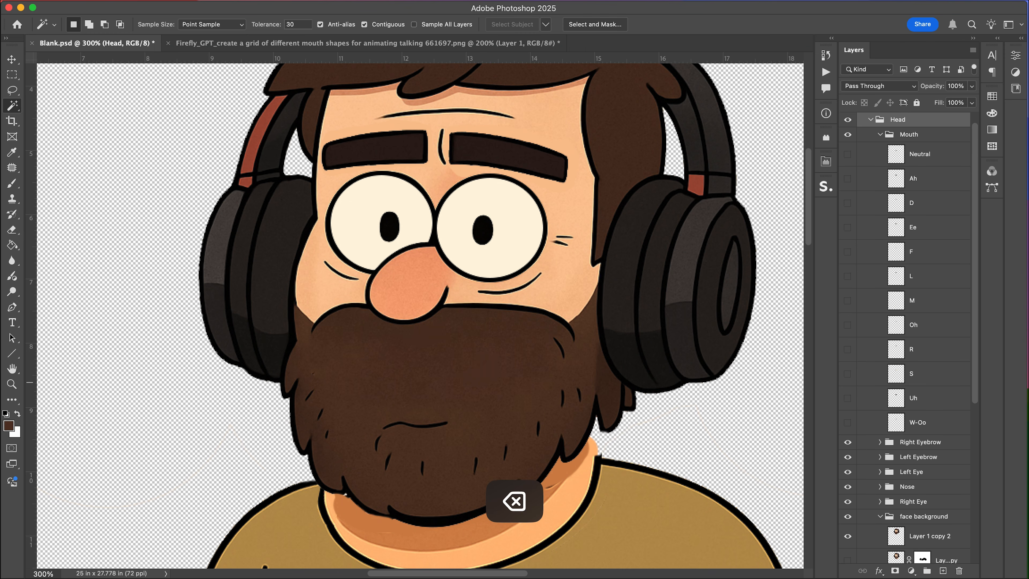
# Show the Neutral mouth layer and save the document.
pyautogui.press('super+s')
pyautogui.hscroll(-2, 420, 320)
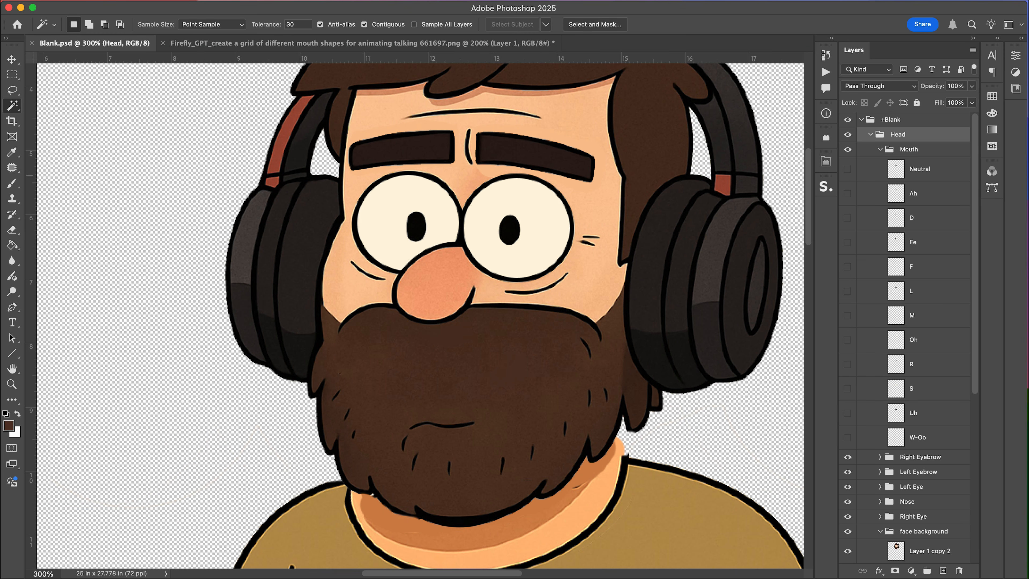
pyautogui.click(847, 168)
pyautogui.press('super+s')
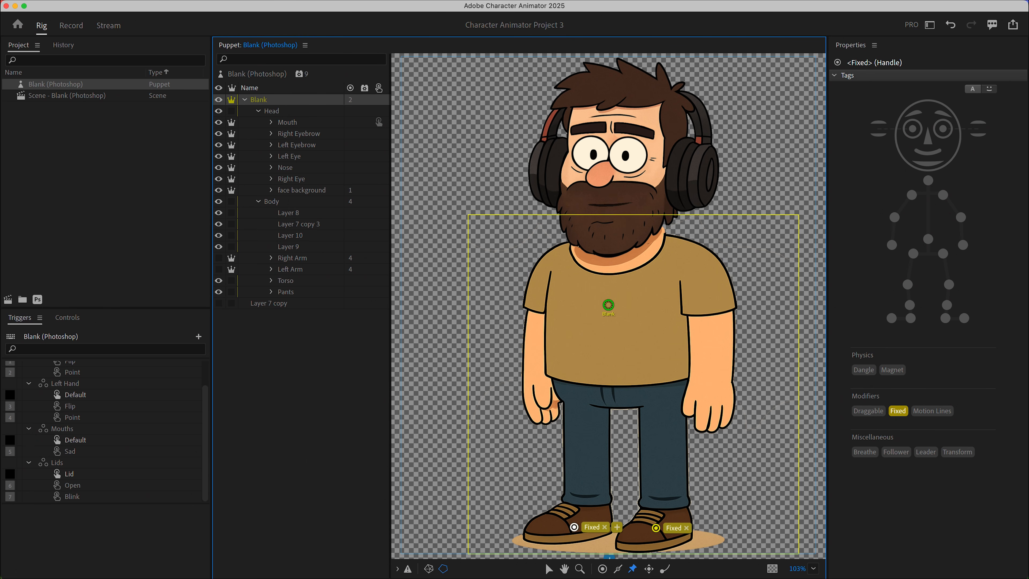
# Open the puppet's artwork from Character Animator in Photoshop and hide the Head group.
pyautogui.doubleClick(67, 95)
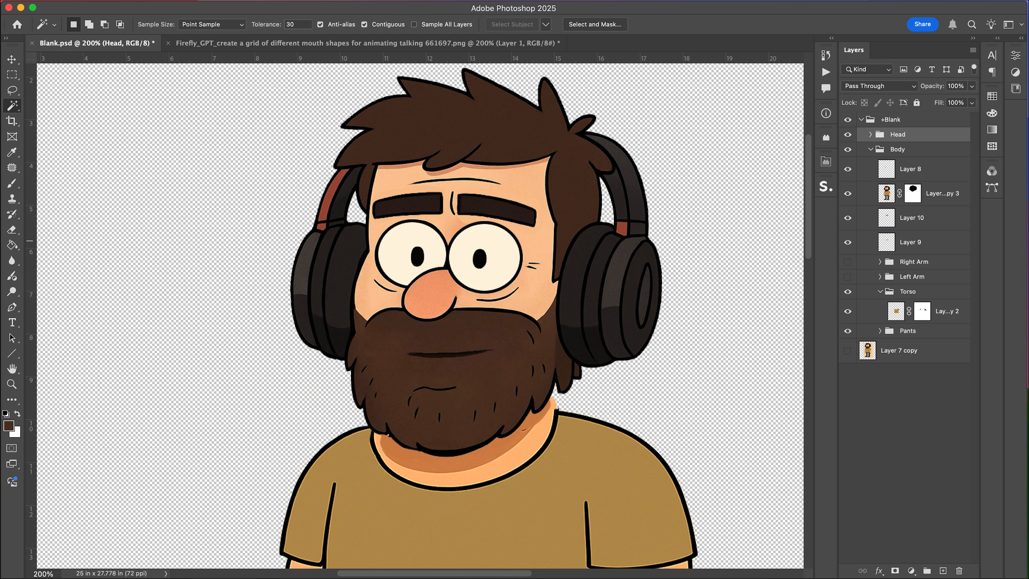
pyautogui.press('super+minus')
pyautogui.press('super+minus')
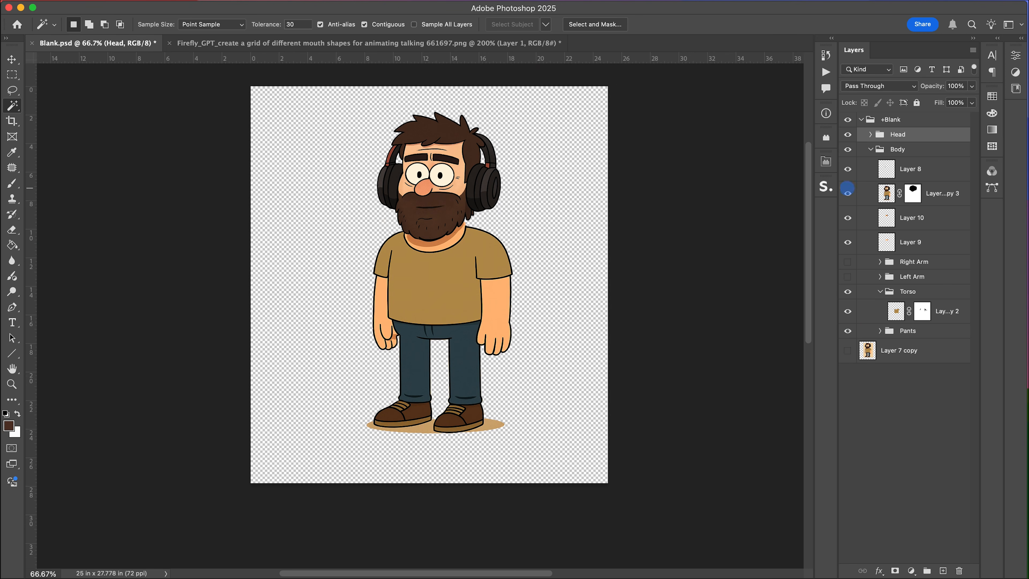
pyautogui.click(848, 134)
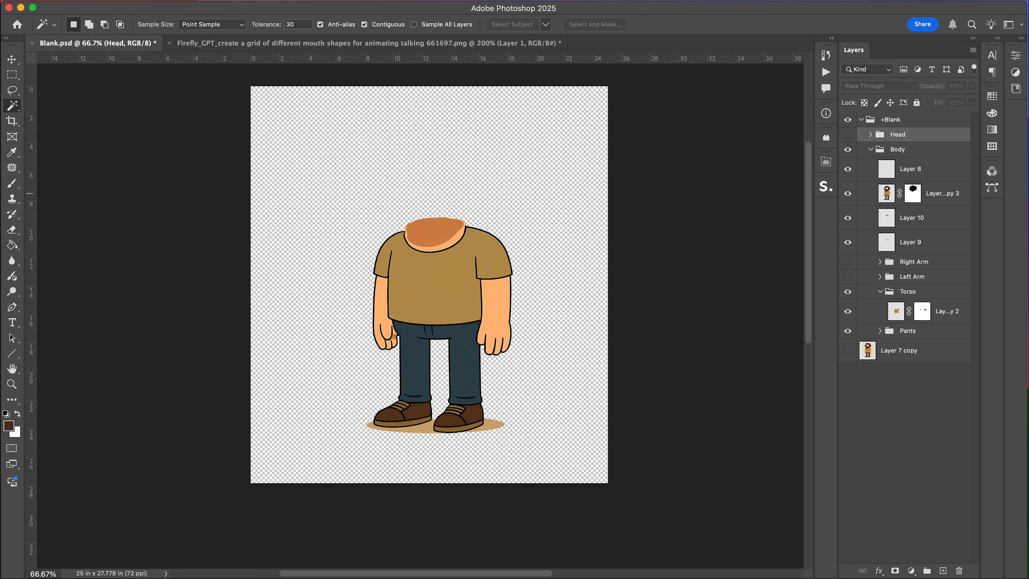
pyautogui.press('super+equal')
pyautogui.press('super+equal')
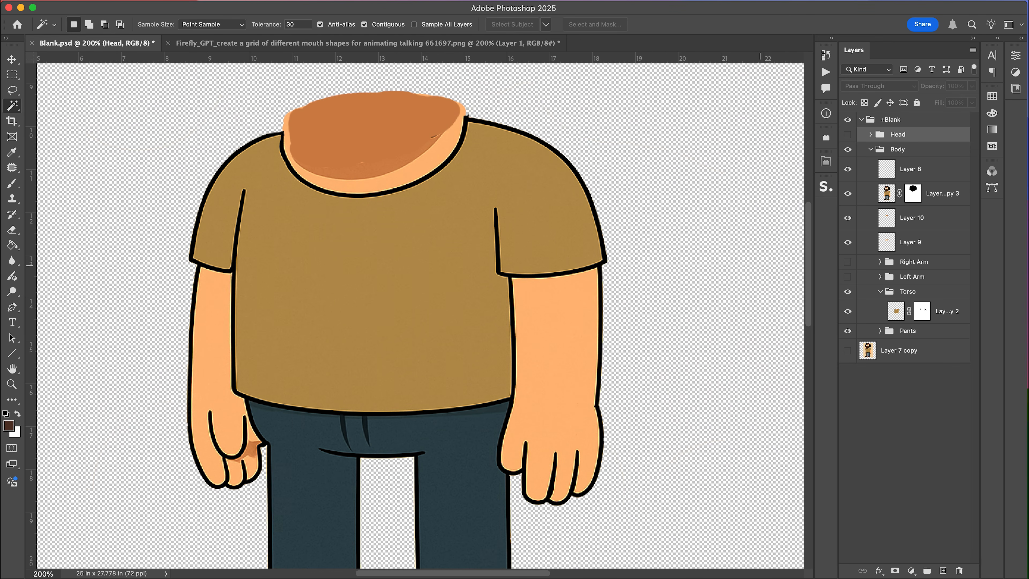
# Lasso the right side of the torso layer with its arm and copy it to a new layer.
pyautogui.press('l')
pyautogui.click(940, 193)
pyautogui.moveTo(593, 140); pyautogui.dragTo(478, 216)
pyautogui.moveTo(478, 476)
pyautogui.mouseDown()
pyautogui.moveTo(641, 273)
pyautogui.moveTo(591, 142)
pyautogui.mouseUp()
pyautogui.press('super+j')
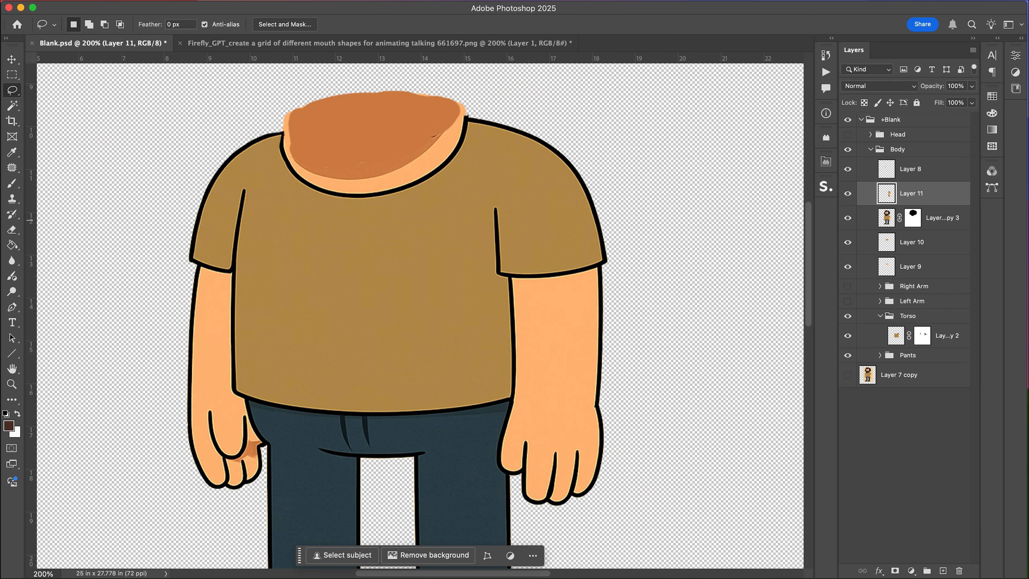
# Lasso the left side of the torso layer with its arm and copy it to a new layer.
pyautogui.click(942, 219)
pyautogui.moveTo(258, 120)
pyautogui.mouseDown()
pyautogui.moveTo(176, 186)
pyautogui.moveTo(167, 470)
pyautogui.mouseUp()
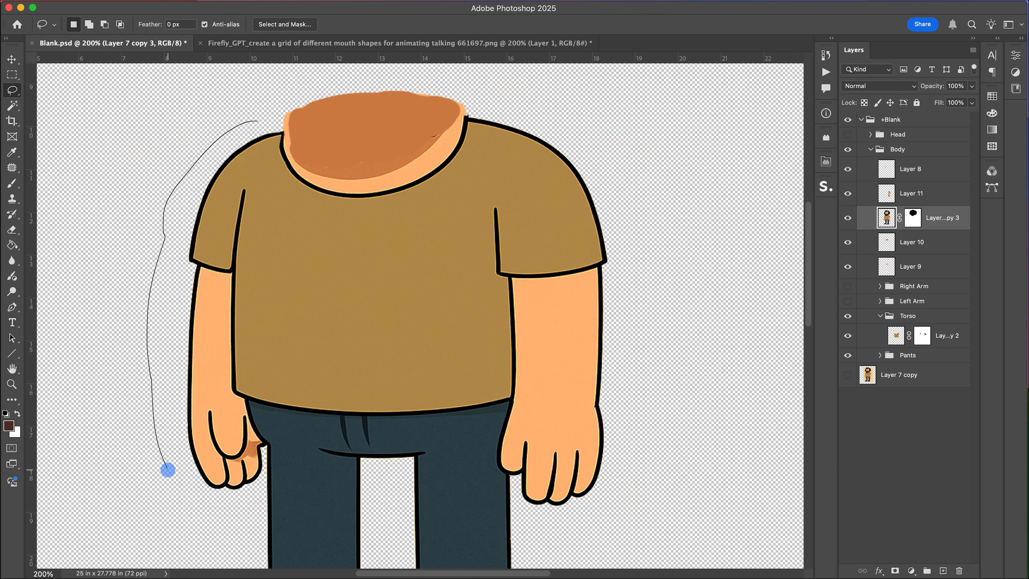
pyautogui.moveTo(277, 163); pyautogui.dragTo(261, 126)
pyautogui.press('super+j')
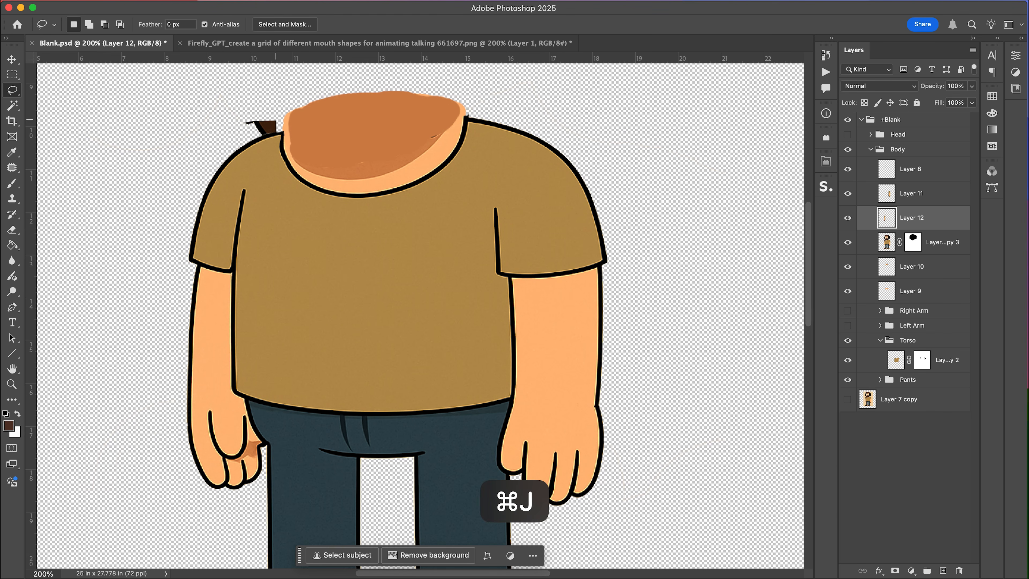
# Rename the two new arm layers Right Arm and Left Arm.
pyautogui.doubleClick(911, 193)
pyautogui.write('Right Arm')
pyautogui.press('Return')
pyautogui.doubleClick(911, 218)
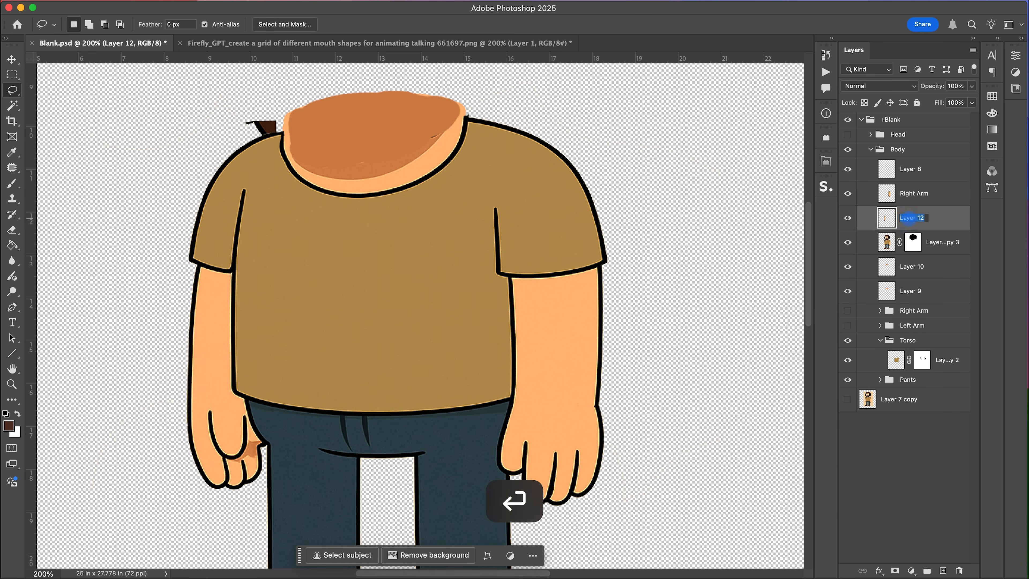
pyautogui.write('Left Arm')
pyautogui.press('Return')
# Hide the original torso layer and delete the Right Arm layer.
pyautogui.click(848, 242)
pyautogui.click(849, 243)
pyautogui.click(848, 242)
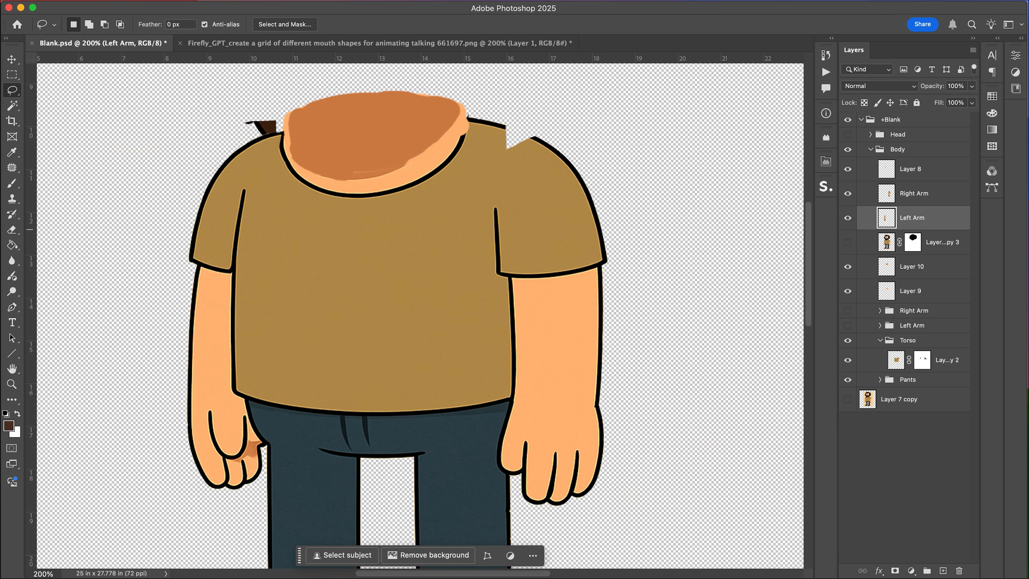
pyautogui.click(913, 193)
pyautogui.press('BackSpace')
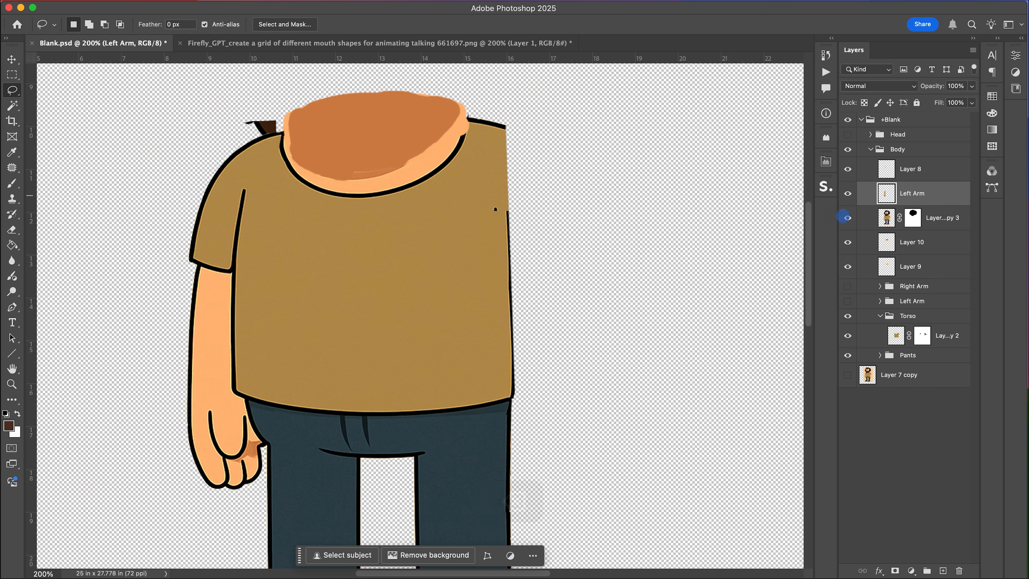
# Lasso and copy the right side of the torso layer again to a new layer, hide the original and rename the copy Right Arm.
pyautogui.click(847, 218)
pyautogui.click(485, 106)
pyautogui.moveTo(474, 420)
pyautogui.mouseDown()
pyautogui.moveTo(631, 354)
pyautogui.moveTo(573, 116)
pyautogui.mouseUp()
pyautogui.press('super+j')
pyautogui.click(848, 243)
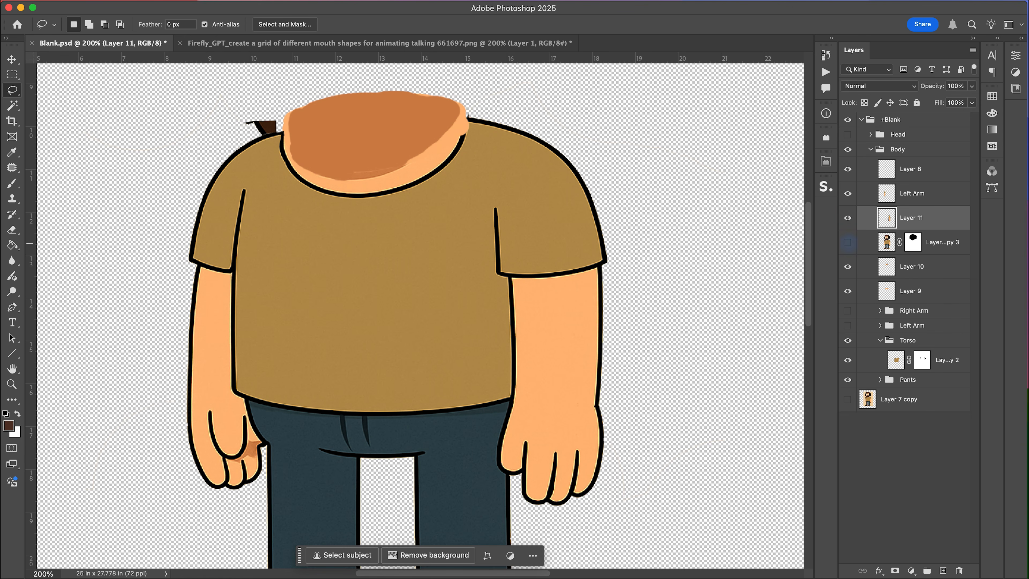
pyautogui.write('Right Arm')
pyautogui.press('Return')
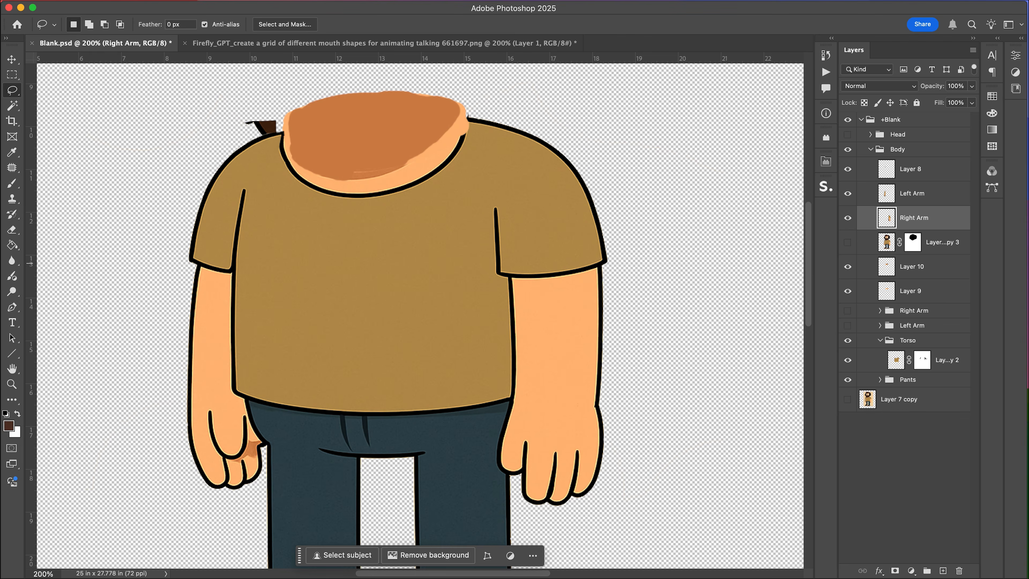
# Hide the Torso group and erase the shirt body area from the Right Arm layer.
pyautogui.click(847, 340)
pyautogui.press('w')
pyautogui.click(639, 225)
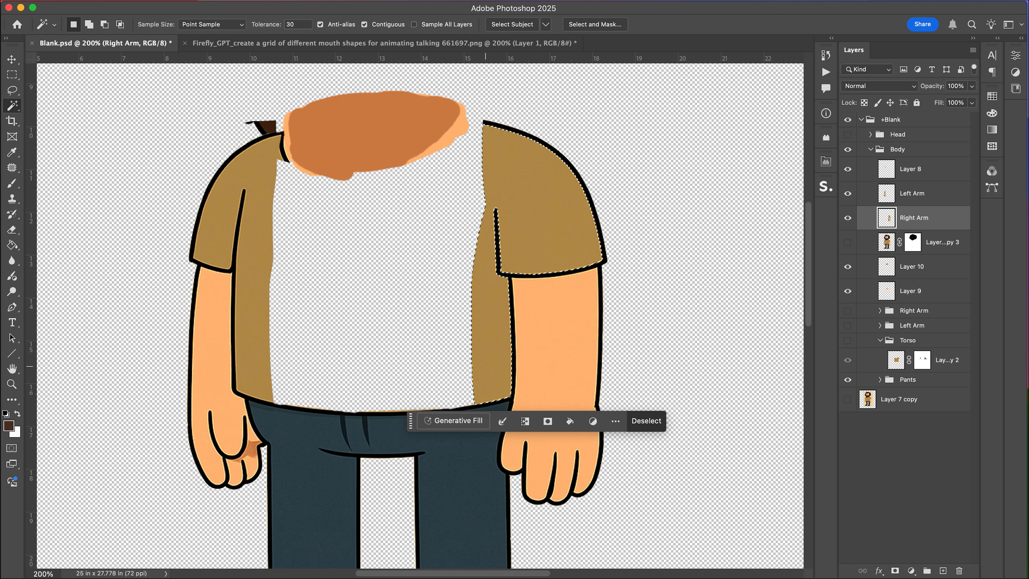
pyautogui.click(482, 245)
pyautogui.press('e')
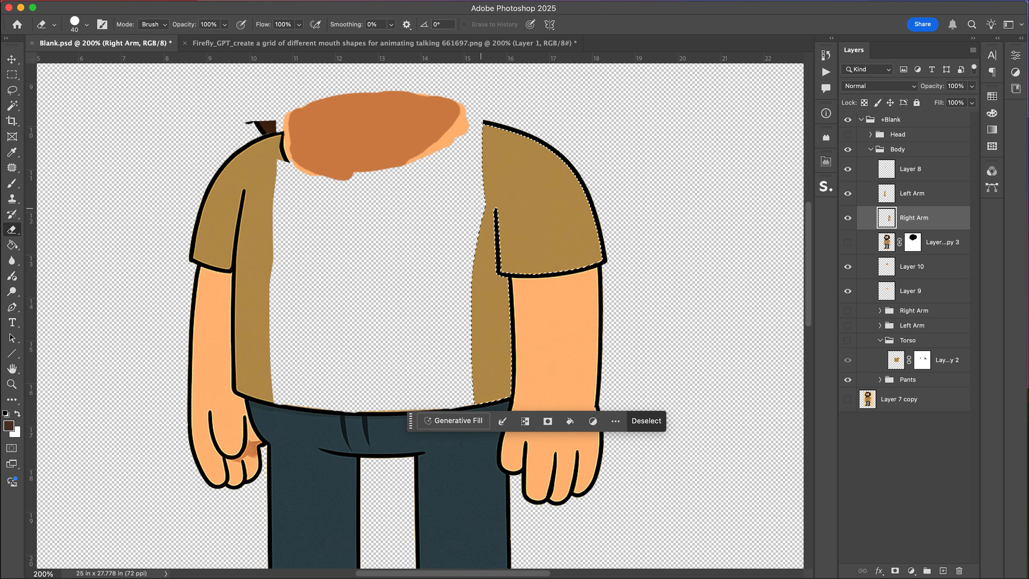
pyautogui.moveTo(481, 244)
pyautogui.mouseDown()
pyautogui.moveTo(482, 266)
pyautogui.moveTo(498, 286)
pyautogui.moveTo(503, 404)
pyautogui.moveTo(477, 289)
pyautogui.mouseUp()
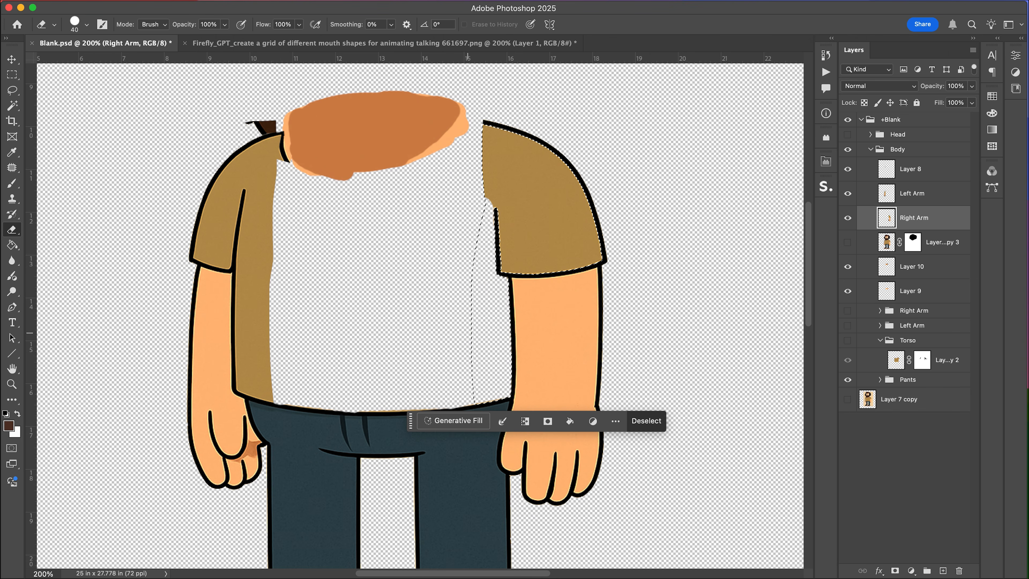
# Select and erase the shirt body area from the Left Arm layer.
pyautogui.keyDown('super'); pyautogui.click(255, 243); pyautogui.keyUp('super')
pyautogui.press('w')
pyautogui.click(255, 235)
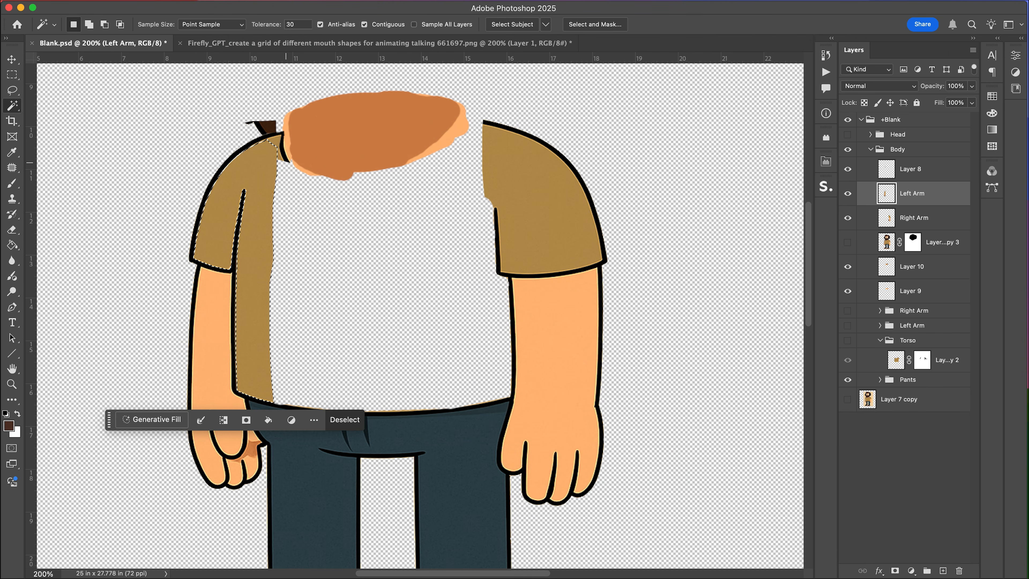
pyautogui.press('e')
pyautogui.moveTo(269, 147)
pyautogui.mouseDown()
pyautogui.moveTo(264, 401)
pyautogui.moveTo(270, 372)
pyautogui.moveTo(252, 391)
pyautogui.moveTo(246, 377)
pyautogui.moveTo(246, 251)
pyautogui.moveTo(274, 139)
pyautogui.moveTo(259, 230)
pyautogui.mouseUp()
pyautogui.press('super+d')
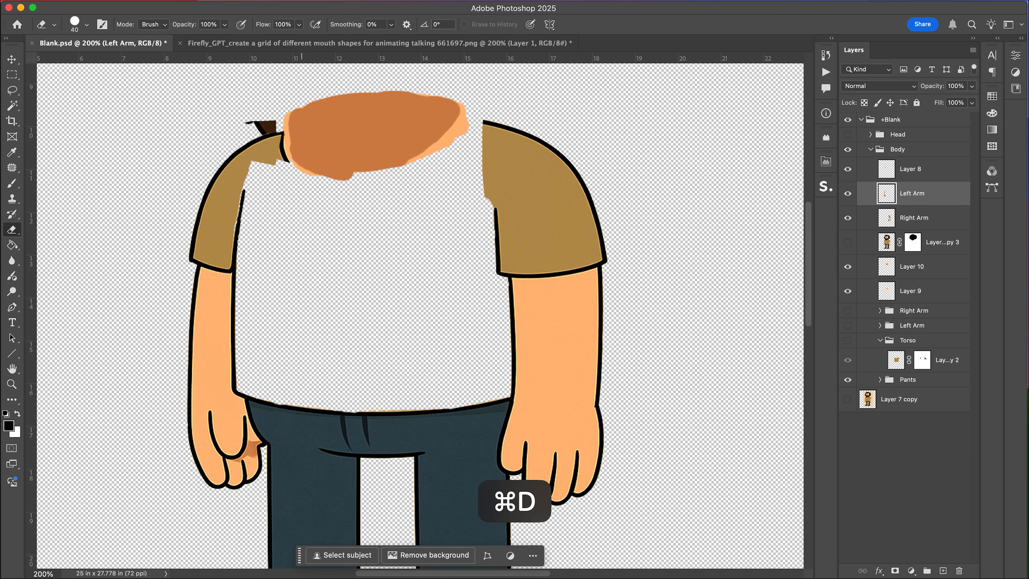
# Show the Torso group and move the Left Arm layer below it, nudging the arm back into position.
pyautogui.click(847, 241)
pyautogui.click(846, 245)
pyautogui.click(847, 340)
pyautogui.click(913, 199)
pyautogui.press('v')
pyautogui.press('Right')
pyautogui.press('Right')
pyautogui.press('Right')
pyautogui.press('Right')
pyautogui.press('Right')
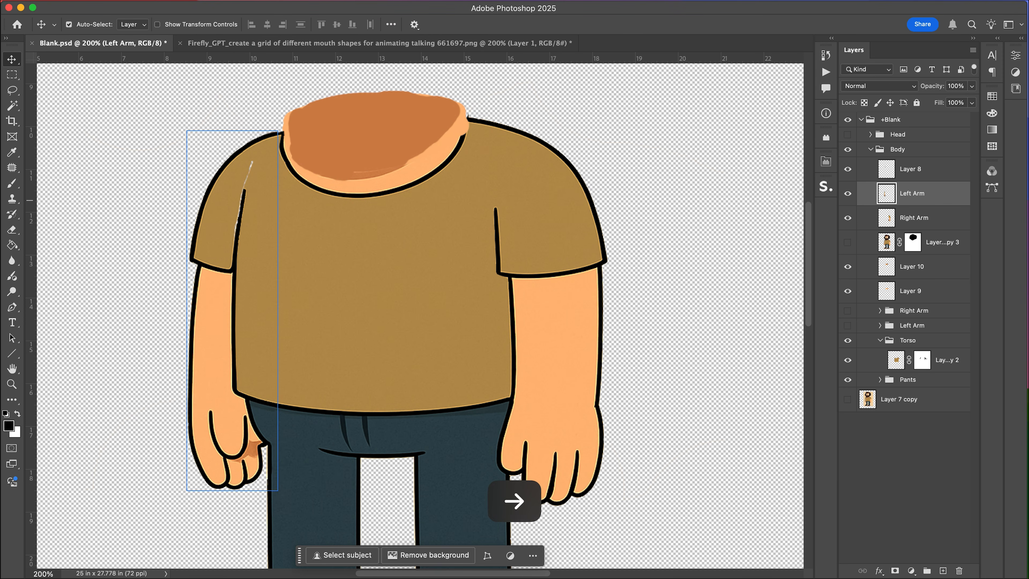
pyautogui.moveTo(912, 193); pyautogui.dragTo(907, 369)
pyautogui.click(880, 316)
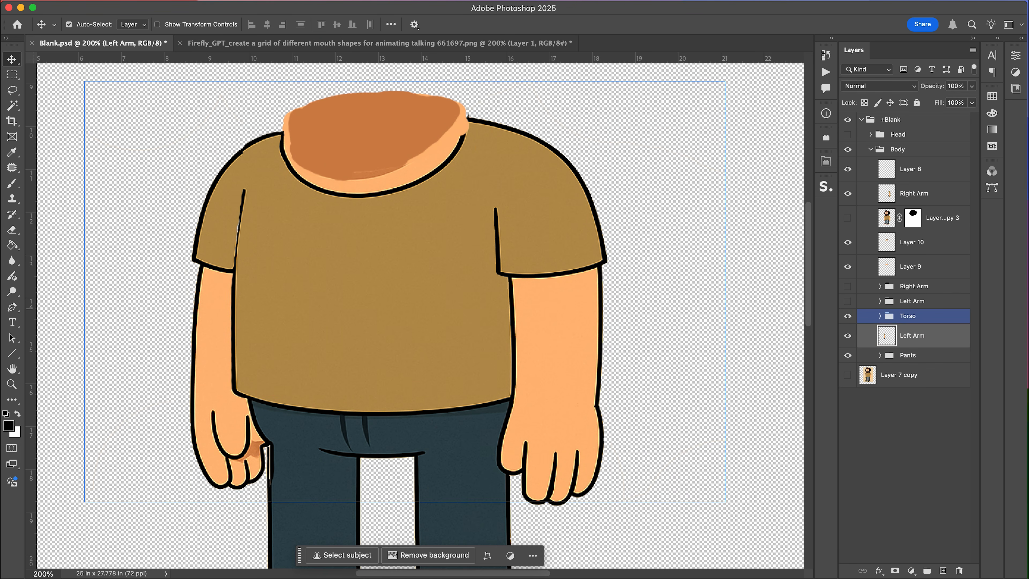
pyautogui.press('Left')
pyautogui.press('Right')
pyautogui.press('Left')
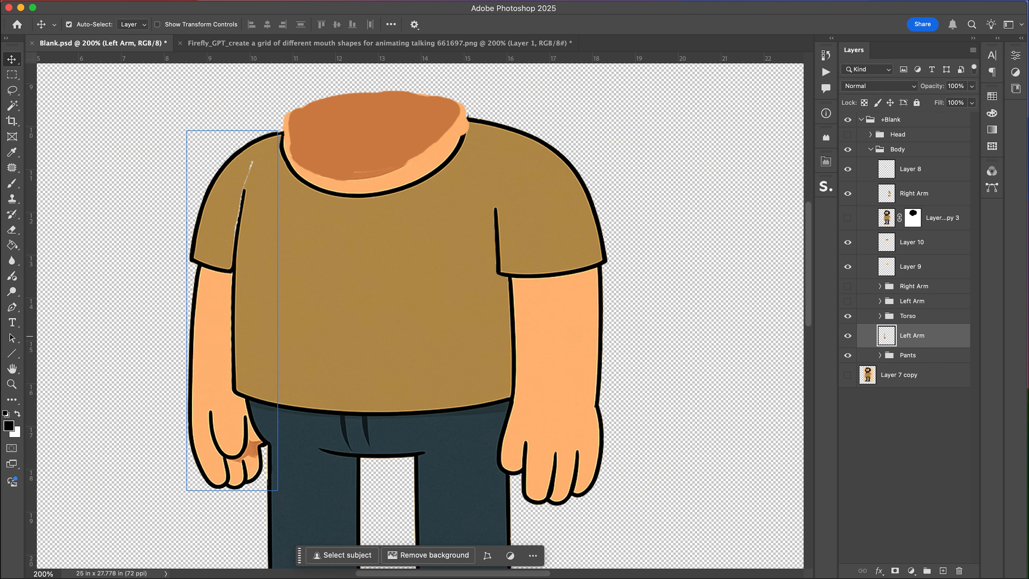
# Sample the shirt colour, hide the Torso group, and patch the Left Arm sleeve by erasing and merging a copied piece.
pyautogui.press('i')
pyautogui.click(223, 243)
pyautogui.press('b')
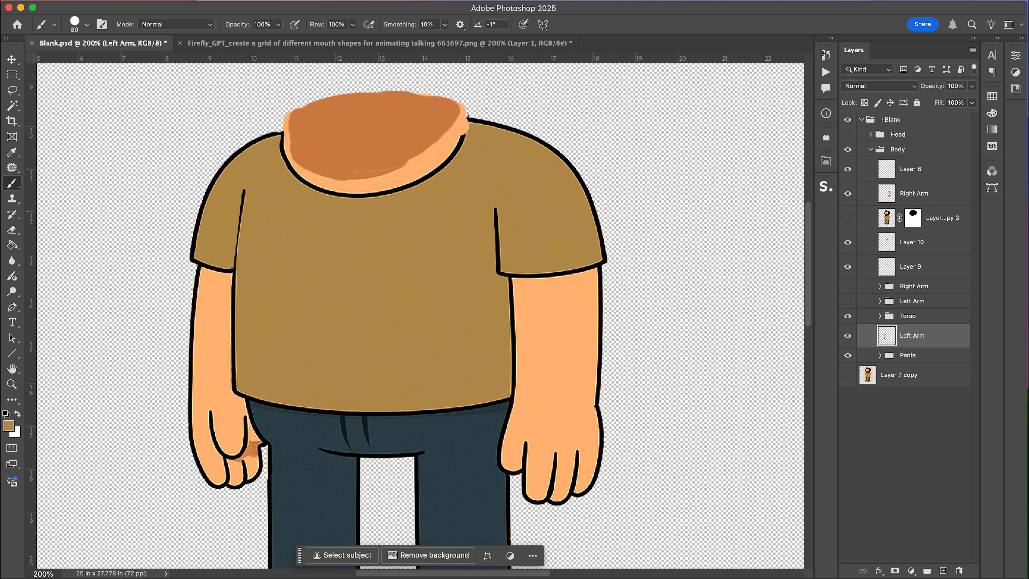
pyautogui.click(847, 316)
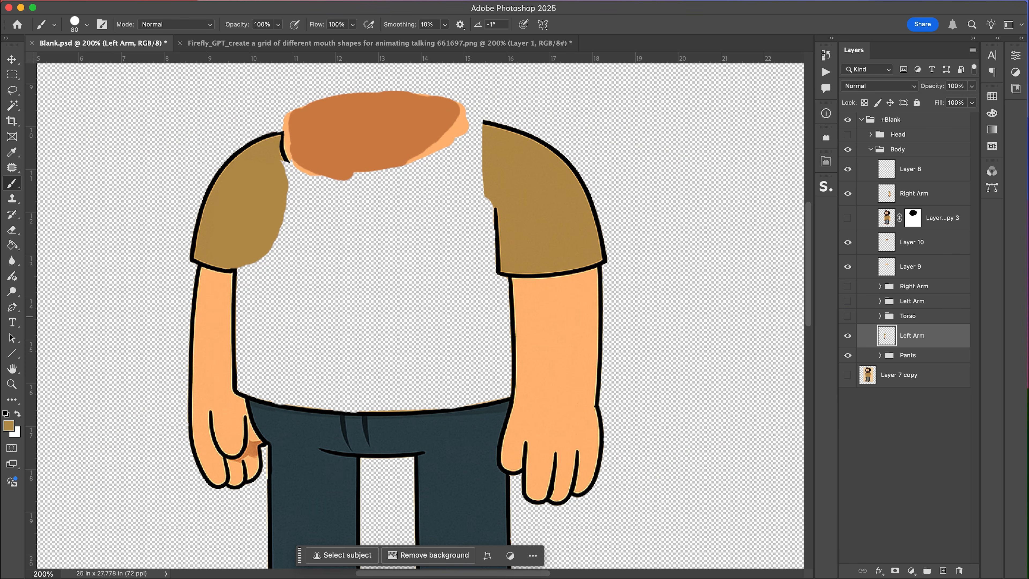
pyautogui.click(847, 340)
pyautogui.press('e')
pyautogui.moveTo(245, 407)
pyautogui.mouseDown()
pyautogui.moveTo(239, 290)
pyautogui.moveTo(201, 253)
pyautogui.moveTo(244, 271)
pyautogui.mouseUp()
pyautogui.press('m')
pyautogui.press('super+j')
pyautogui.press('v')
pyautogui.press('super+e')
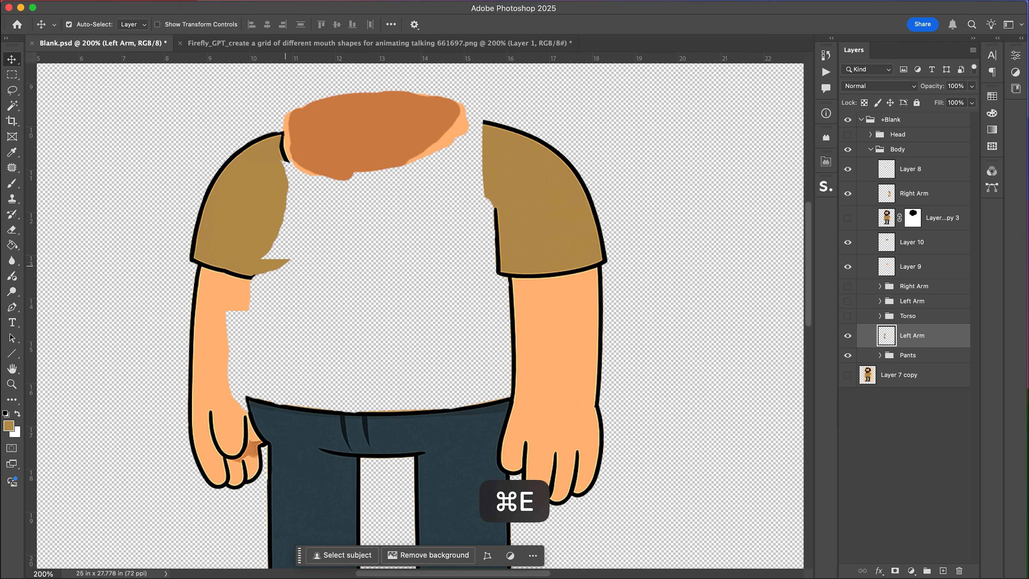
# Paint the Left Arm's inner edge with the sampled shirt colour.
pyautogui.press('b')
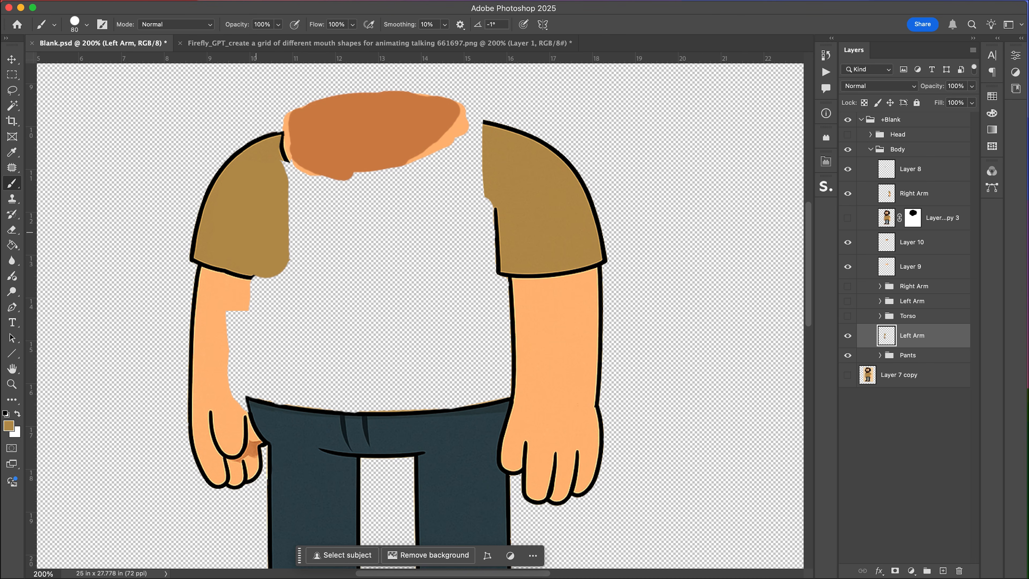
pyautogui.keyDown('alt'); pyautogui.click(235, 303); pyautogui.keyUp('alt')
pyautogui.moveTo(244, 301); pyautogui.dragTo(242, 385)
pyautogui.click(246, 394)
pyautogui.press('super+z')
pyautogui.click(248, 389)
pyautogui.keyDown('shift'); pyautogui.click(250, 304); pyautogui.keyUp('shift')
# Copy a rectangular piece of the Left Arm layer, move it up to fill the shoulder, and merge it back.
pyautogui.press('m')
pyautogui.moveTo(248, 253); pyautogui.dragTo(310, 304)
pyautogui.press('super+j')
pyautogui.press('v')
pyautogui.moveTo(249, 281)
pyautogui.mouseDown()
pyautogui.moveTo(288, 292)
pyautogui.moveTo(312, 270)
pyautogui.moveTo(295, 172)
pyautogui.mouseUp()
pyautogui.press('e')
pyautogui.press('super+e')
pyautogui.press('v')
pyautogui.press('super+z')
# Hide the Pants group and erase the leftover pixels around the Left Arm's hand.
pyautogui.click(847, 355)
pyautogui.press('e')
pyautogui.moveTo(269, 403); pyautogui.dragTo(263, 431)
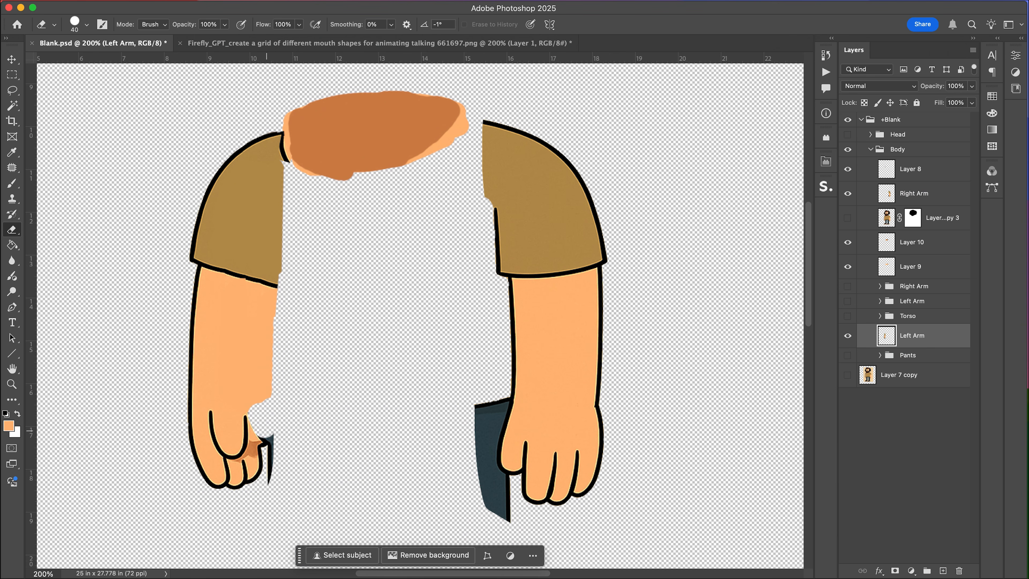
pyautogui.moveTo(276, 485); pyautogui.dragTo(265, 444)
pyautogui.press('v')
pyautogui.press('i')
pyautogui.press('b')
pyautogui.moveTo(263, 435); pyautogui.dragTo(255, 408)
pyautogui.press('super+z')
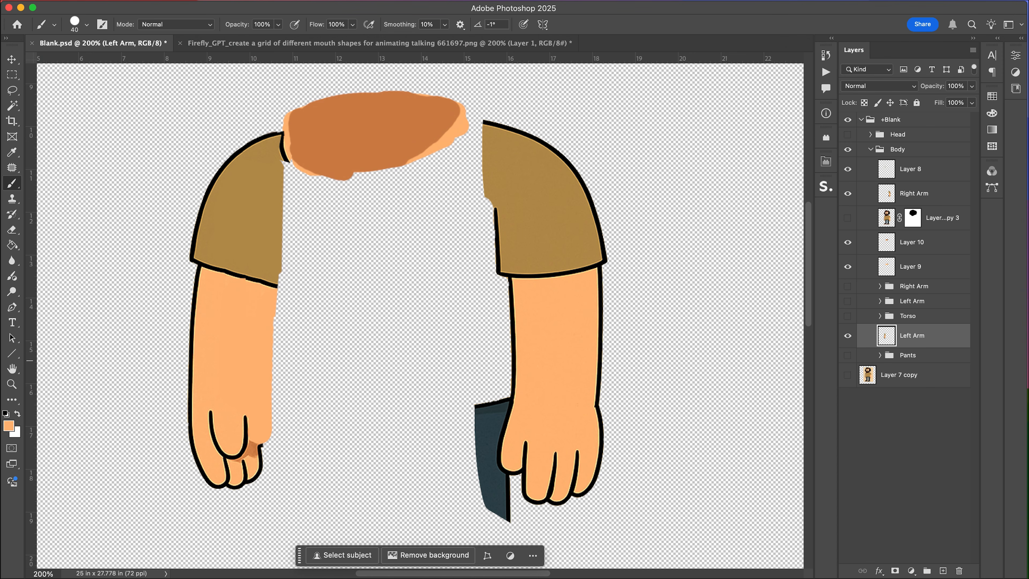
# Move the Left Arm layer below the Pants group.
pyautogui.moveTo(912, 336); pyautogui.dragTo(912, 362)
pyautogui.click(847, 331)
pyautogui.click(847, 332)
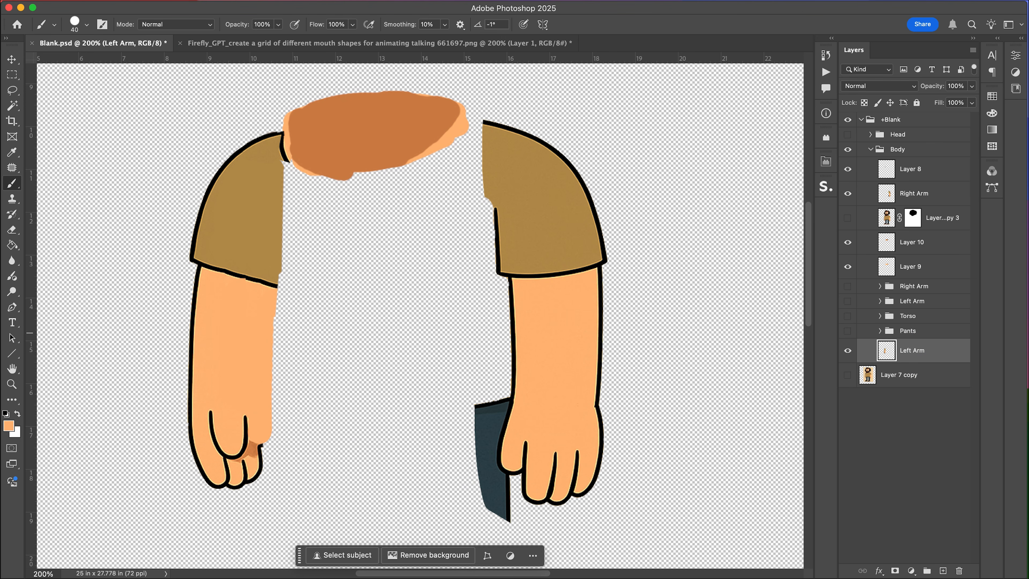
# Move the Right Arm layer down to sit just above the Torso group.
pyautogui.click(847, 193)
pyautogui.click(847, 194)
pyautogui.click(847, 242)
pyautogui.click(847, 241)
pyautogui.click(847, 193)
pyautogui.click(847, 193)
pyautogui.click(848, 193)
pyautogui.click(847, 193)
pyautogui.moveTo(913, 189); pyautogui.dragTo(913, 307)
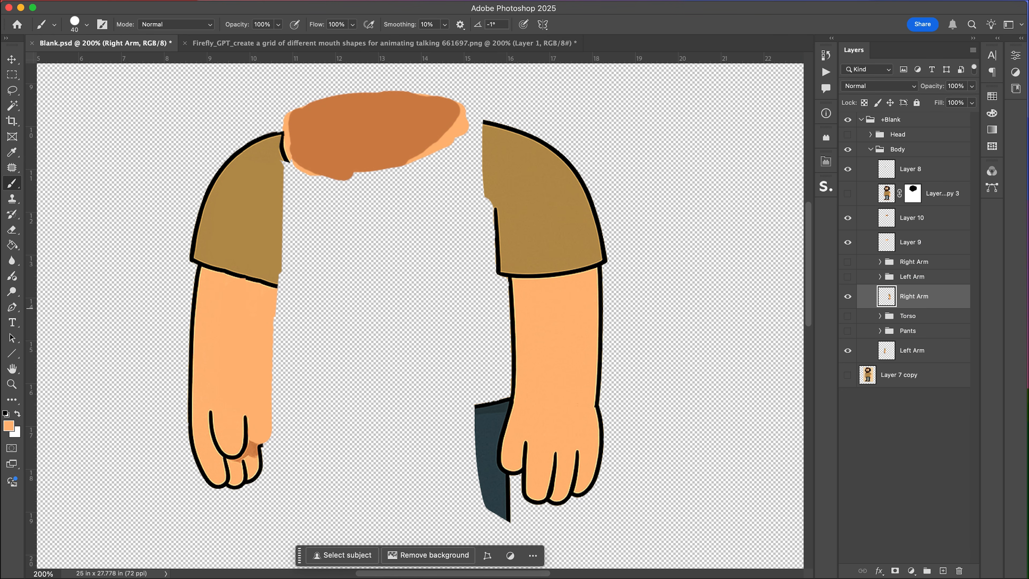
# Remove the leftover pants pixels beside the Right Arm's hand.
pyautogui.press('e')
pyautogui.moveTo(497, 400); pyautogui.dragTo(488, 463)
pyautogui.press('w')
pyautogui.press('super+z')
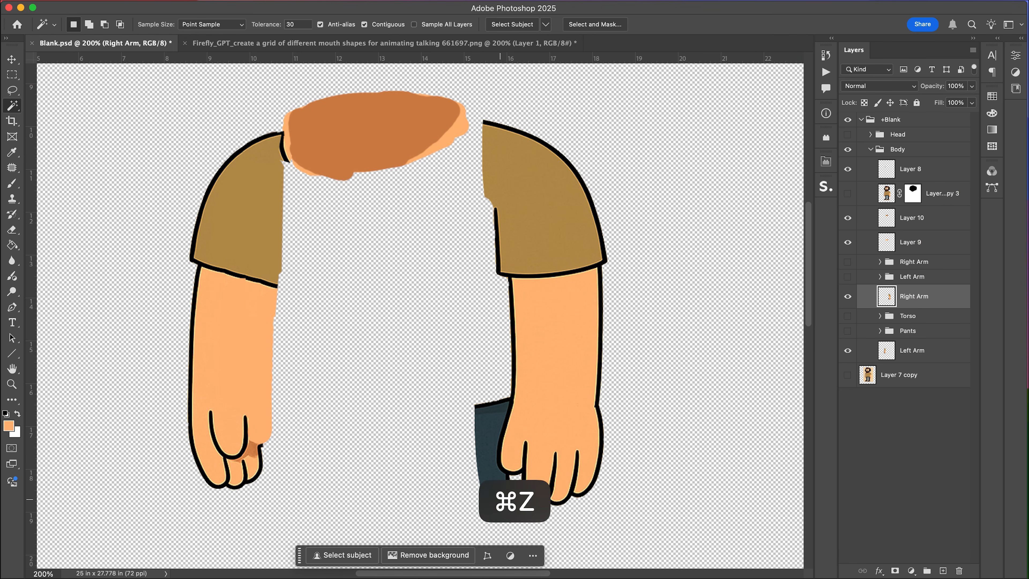
pyautogui.click(486, 438)
pyautogui.press('Delete')
pyautogui.press('super+d')
pyautogui.press('e')
pyautogui.moveTo(499, 402); pyautogui.dragTo(479, 407)
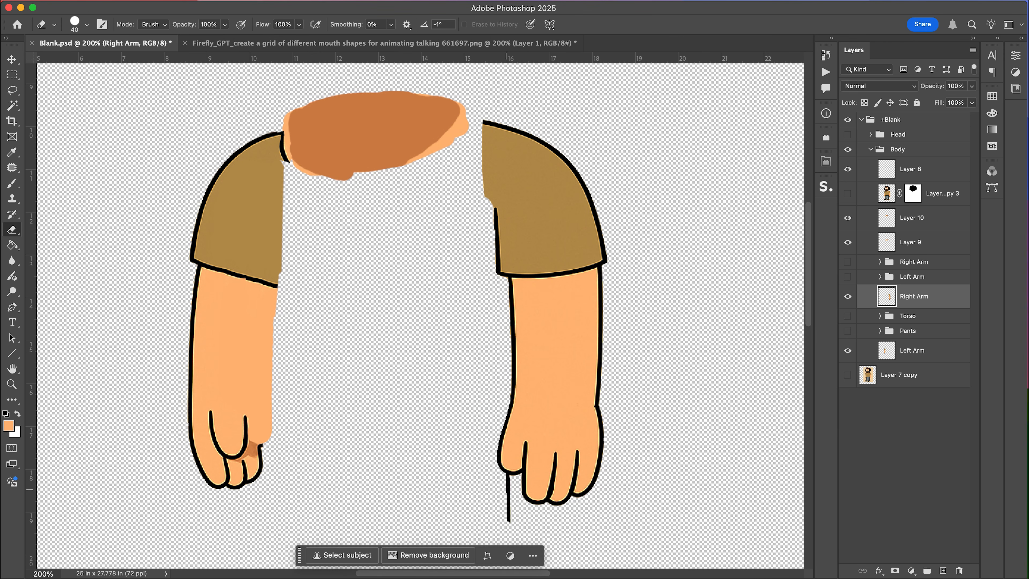
pyautogui.moveTo(503, 484); pyautogui.dragTo(505, 527)
# Show the Torso and Pants groups and save the document.
pyautogui.press('v')
pyautogui.moveTo(847, 316); pyautogui.dragTo(847, 333)
pyautogui.press('super+s')
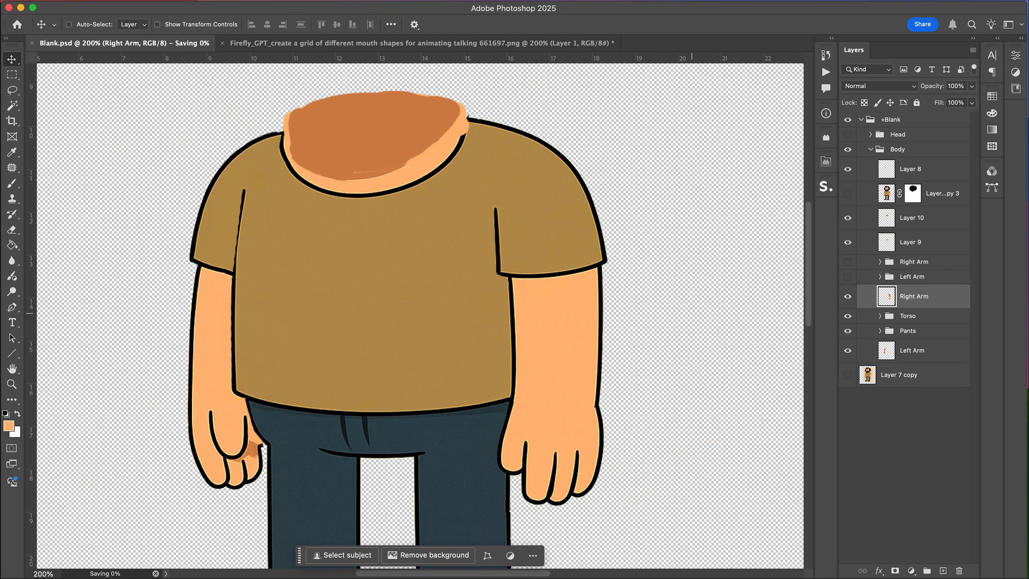
# Delete the old Right Arm and Left Arm groups.
pyautogui.click(913, 261)
pyautogui.press('BackSpace')
pyautogui.click(912, 264)
pyautogui.press('BackSpace')
# Merge Layer 10 down into Layer 9.
pyautogui.click(911, 219)
pyautogui.click(847, 219)
pyautogui.click(847, 219)
pyautogui.press('super+e')
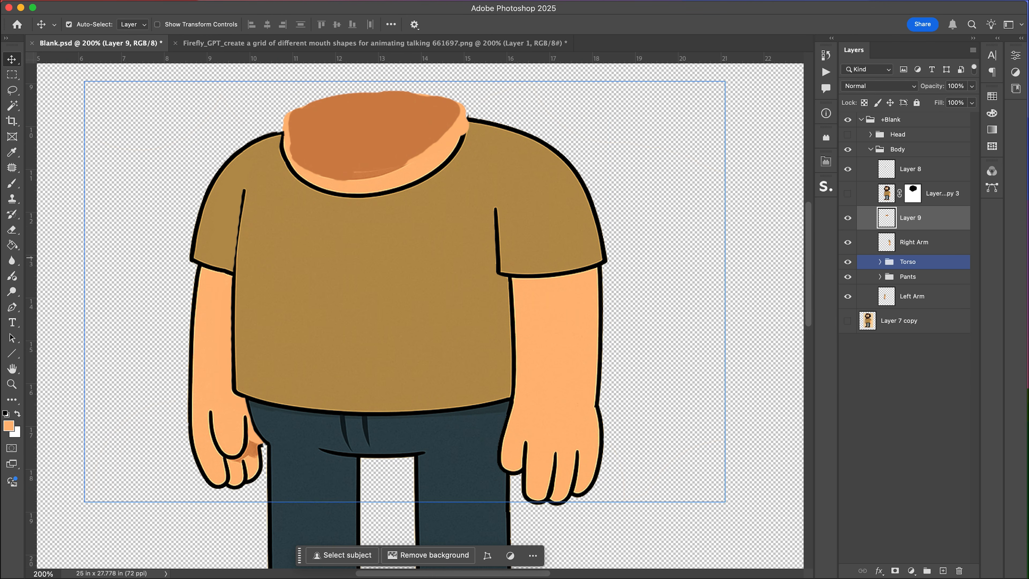
# Move Layer 9 and Layer 8 into the Torso group, merge them into the torso artwork, and save.
pyautogui.moveTo(910, 217); pyautogui.dragTo(906, 276)
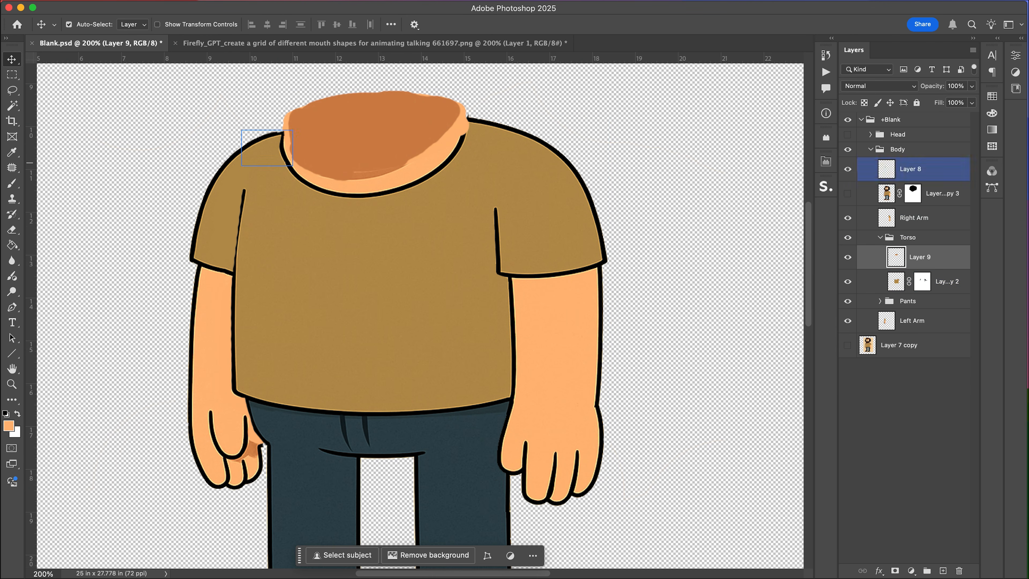
pyautogui.moveTo(910, 169); pyautogui.dragTo(910, 247)
pyautogui.press('super+e')
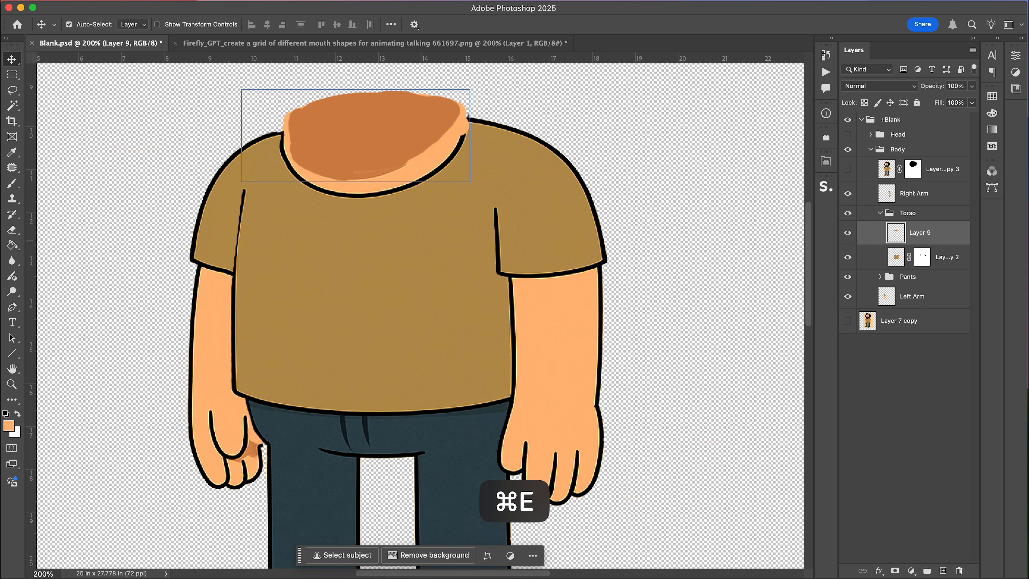
pyautogui.press('super+e')
pyautogui.press('Return')
pyautogui.press('super+s')
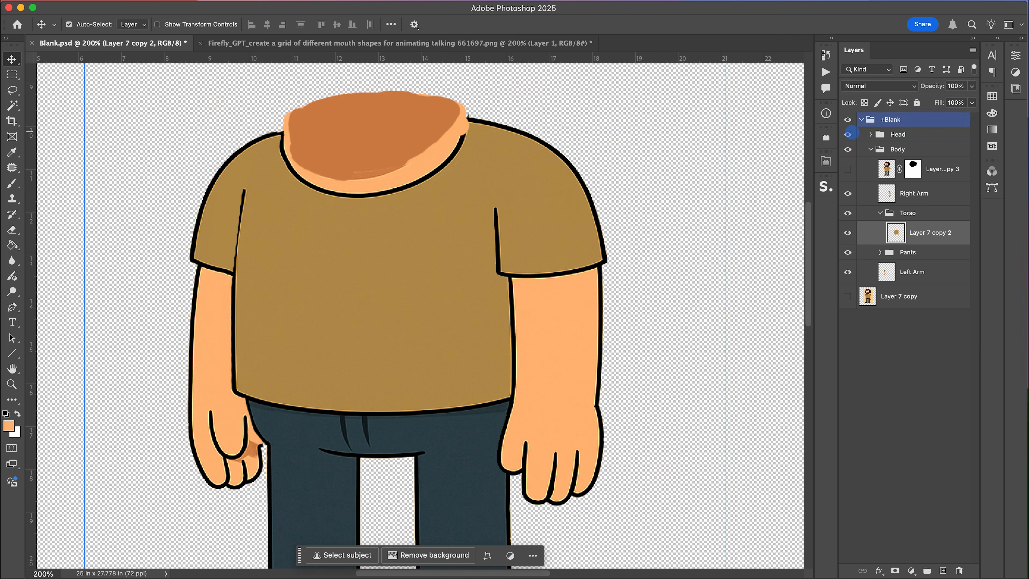
# Switch to Character Animator and save the project with the updated puppet artwork.
pyautogui.click(836, 134)
pyautogui.press('super+s')
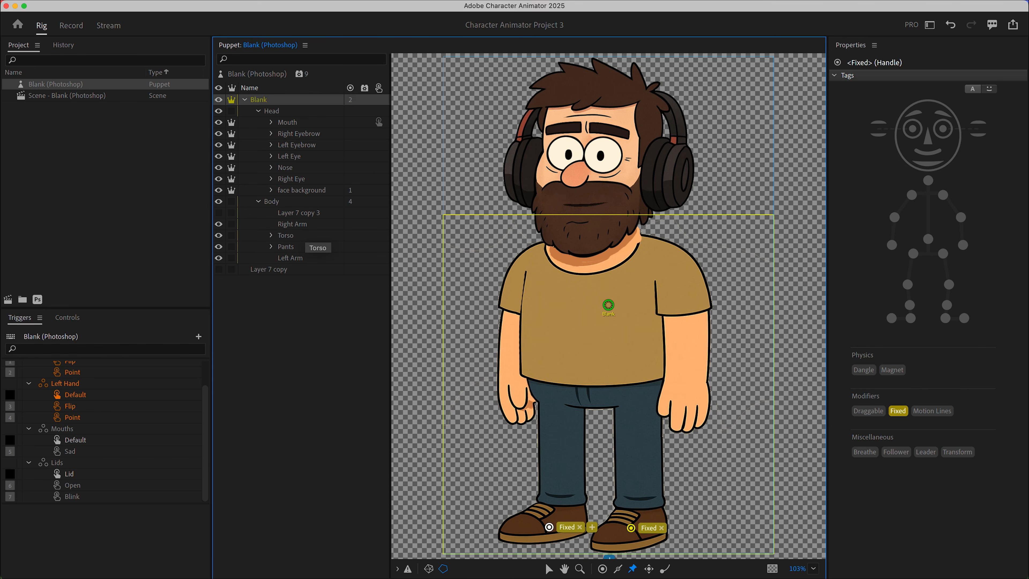
# Make the Right Arm layer independent and add a handle at its hand.
pyautogui.click(292, 223)
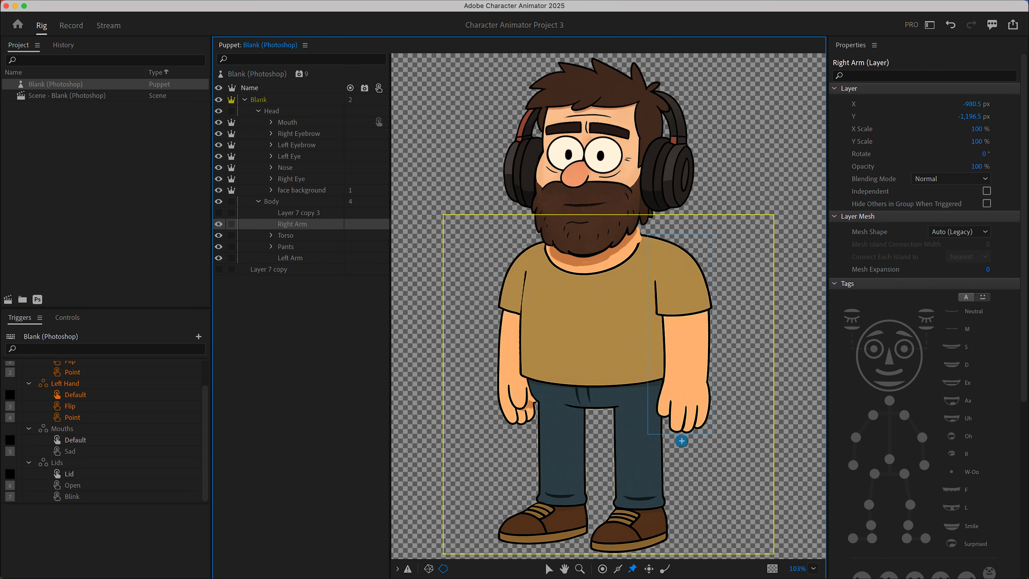
pyautogui.click(231, 223)
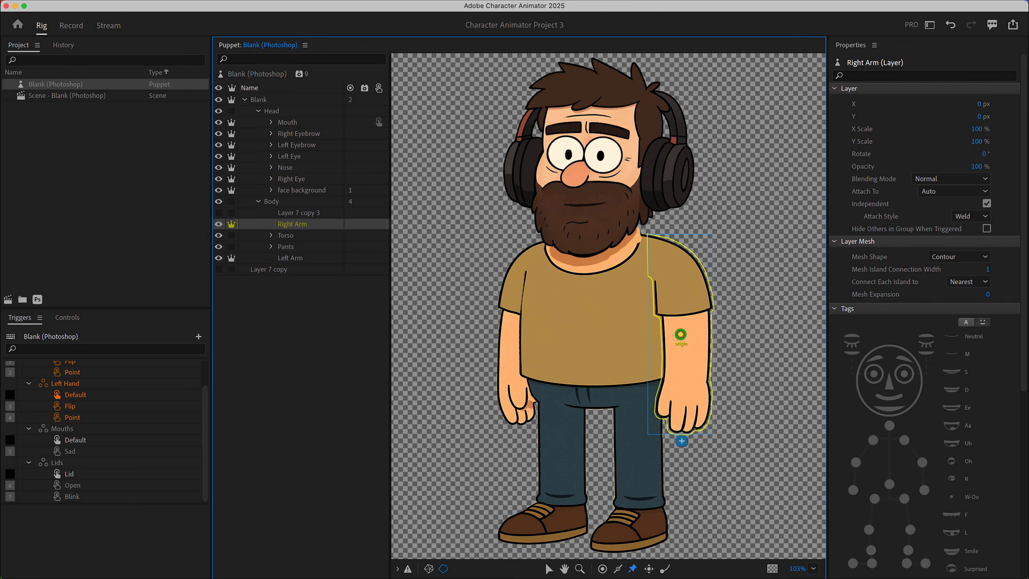
pyautogui.click(602, 568)
pyautogui.click(684, 409)
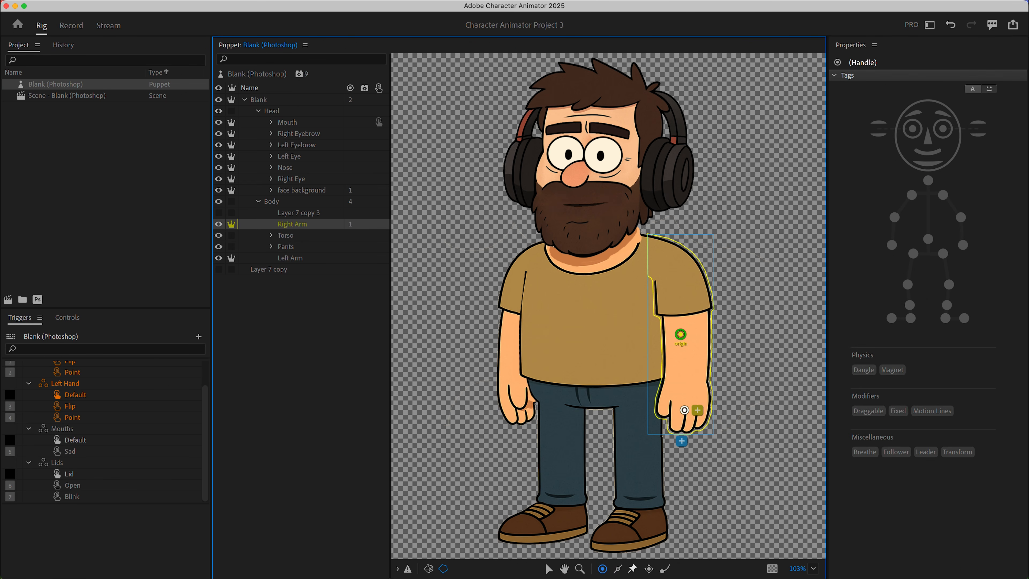
# Draw a stick along the Right Arm and tag its fixed shoulder handle Left Shoulder.
pyautogui.moveTo(686, 397)
pyautogui.mouseDown()
pyautogui.moveTo(688, 321)
pyautogui.moveTo(675, 267)
pyautogui.mouseUp()
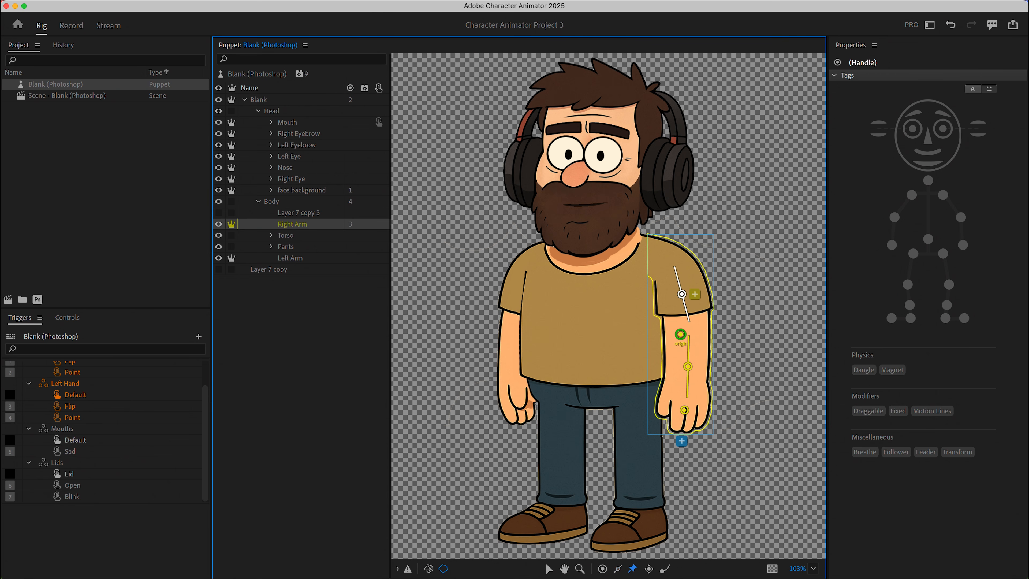
pyautogui.click(660, 258)
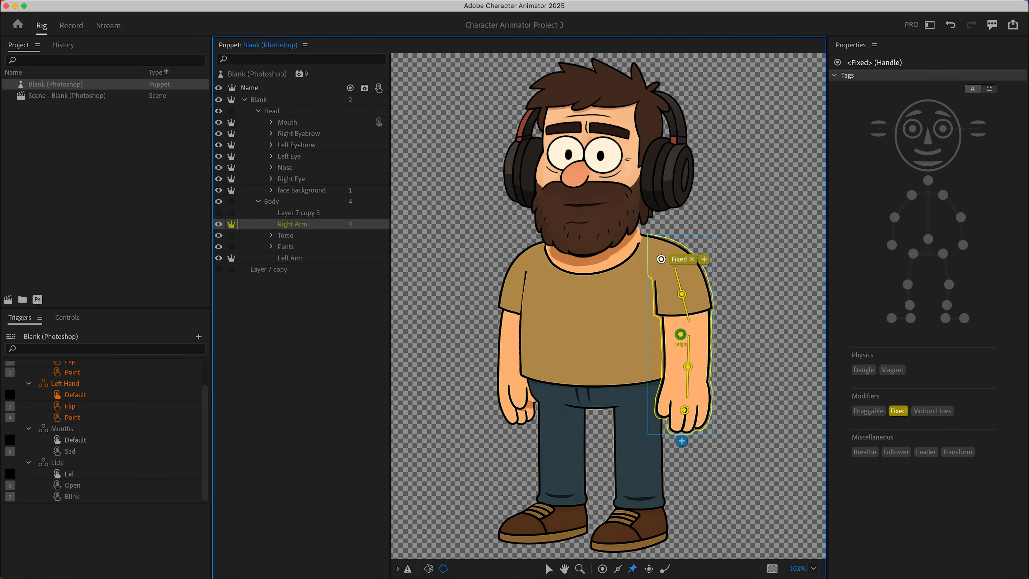
pyautogui.click(943, 195)
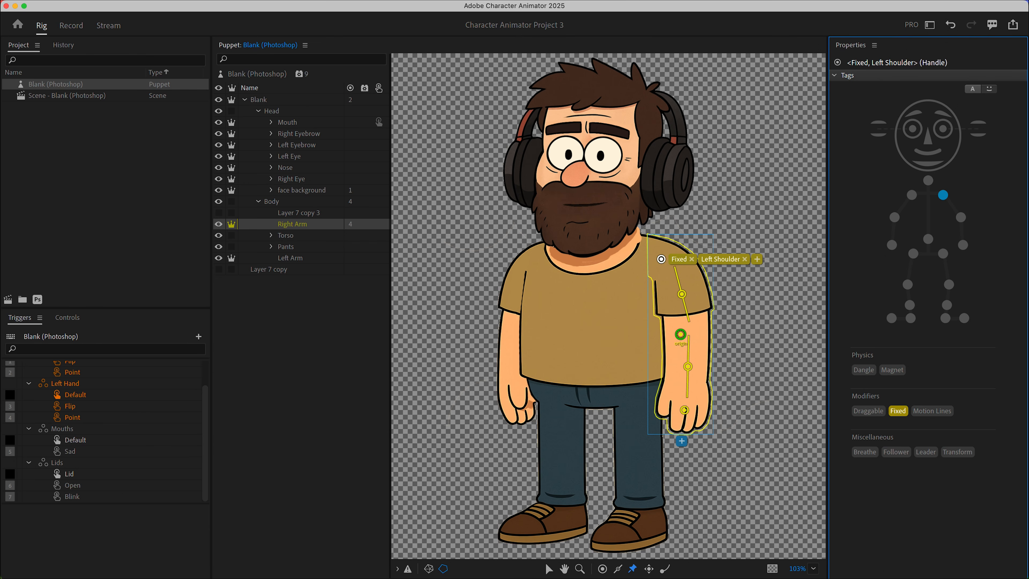
# Tag the Right Arm's hand handle Left Wrist.
pyautogui.click(681, 294)
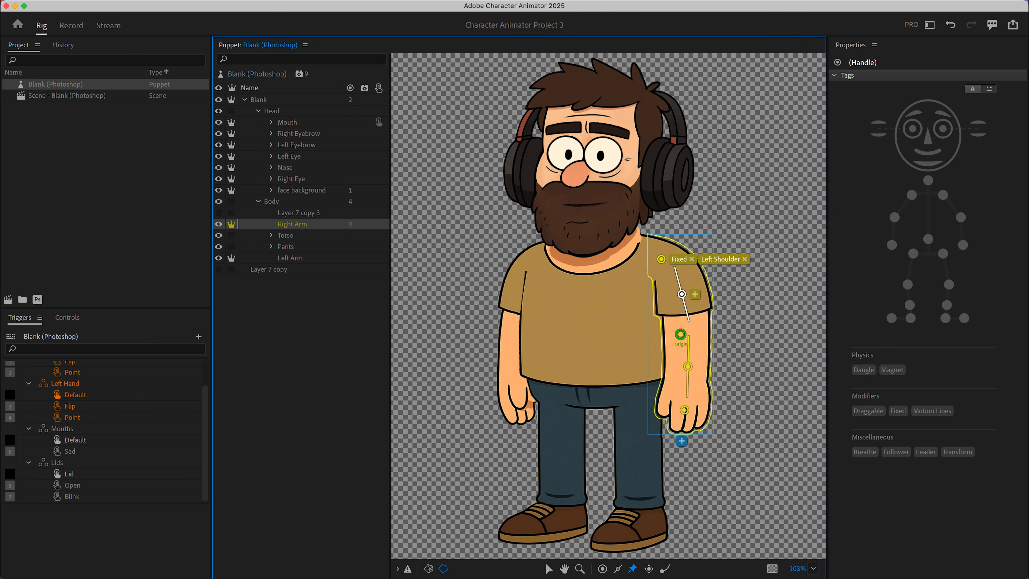
pyautogui.click(684, 410)
pyautogui.click(963, 244)
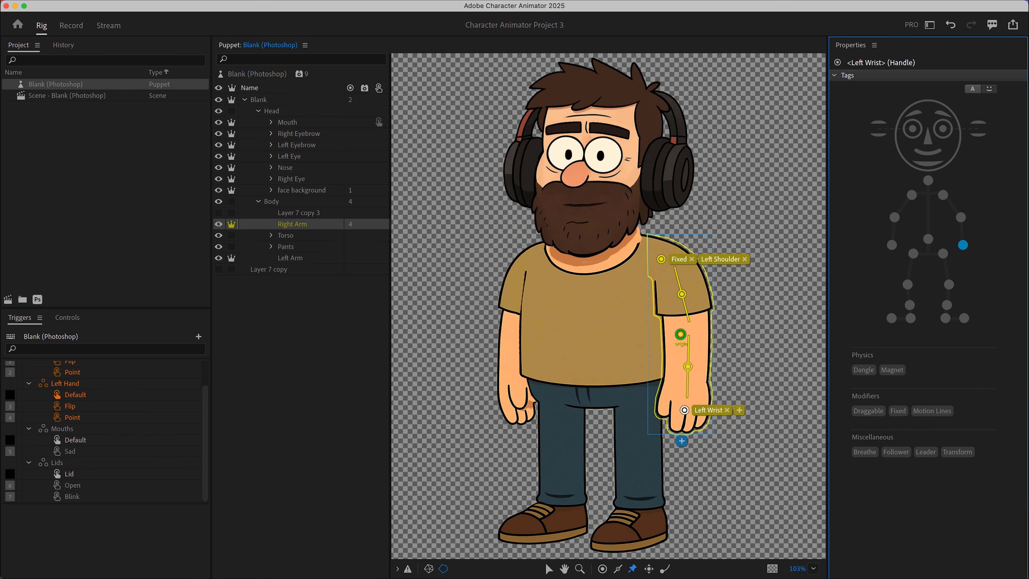
# Select the Left Arm layer and draw a stick along the arm.
pyautogui.click(290, 258)
pyautogui.click(532, 260)
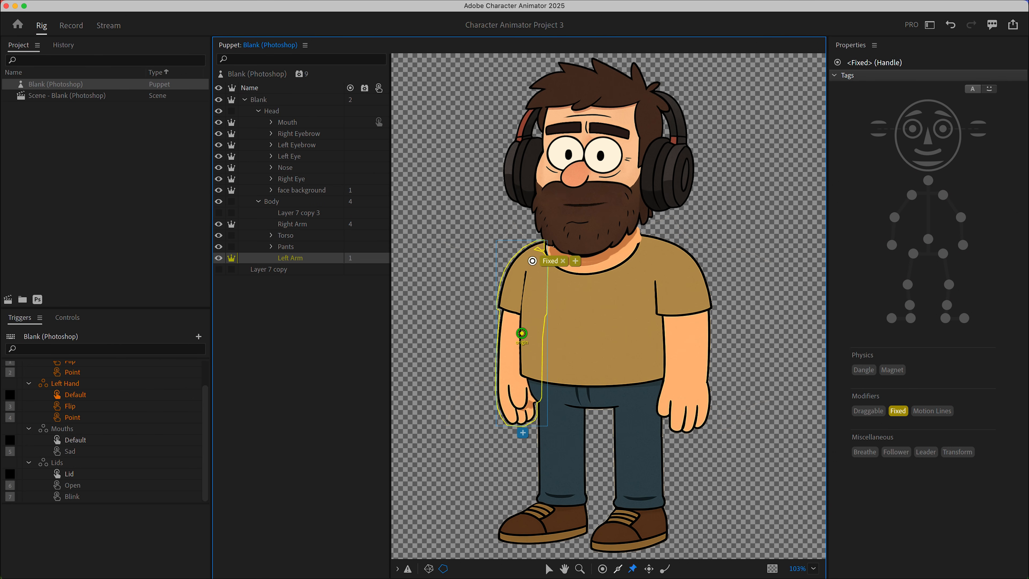
pyautogui.moveTo(518, 396); pyautogui.dragTo(528, 270)
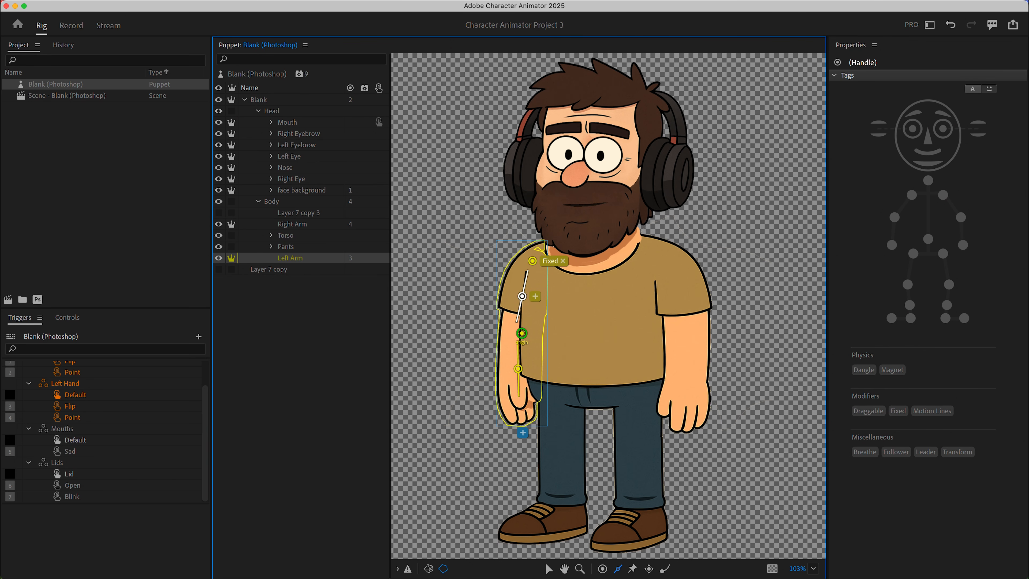
# Add a handle at the Left Arm's hand tagged Right Wrist and tag its fixed shoulder handle Right Shoulder.
pyautogui.click(523, 407)
pyautogui.click(891, 245)
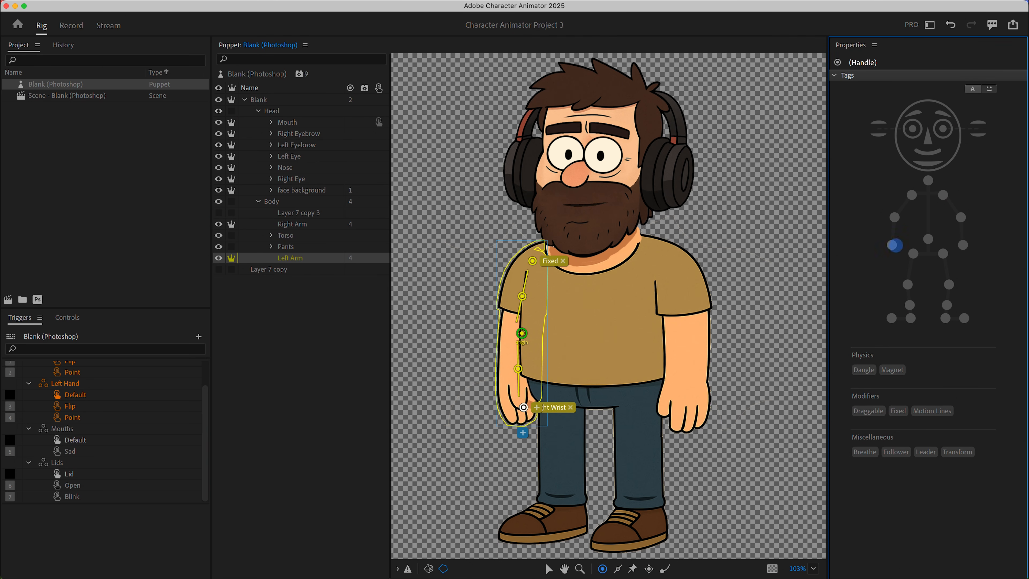
pyautogui.click(532, 261)
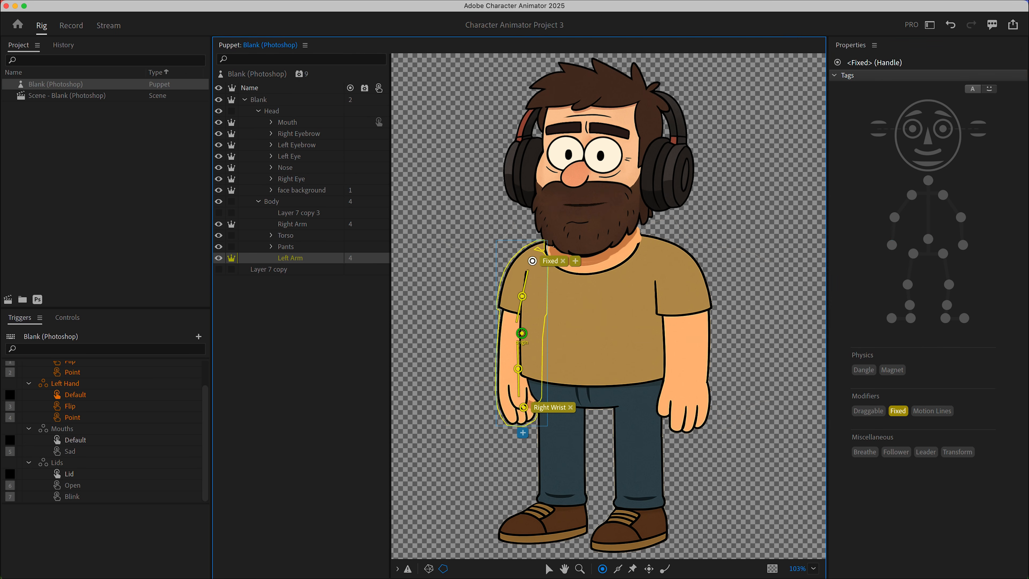
pyautogui.click(911, 195)
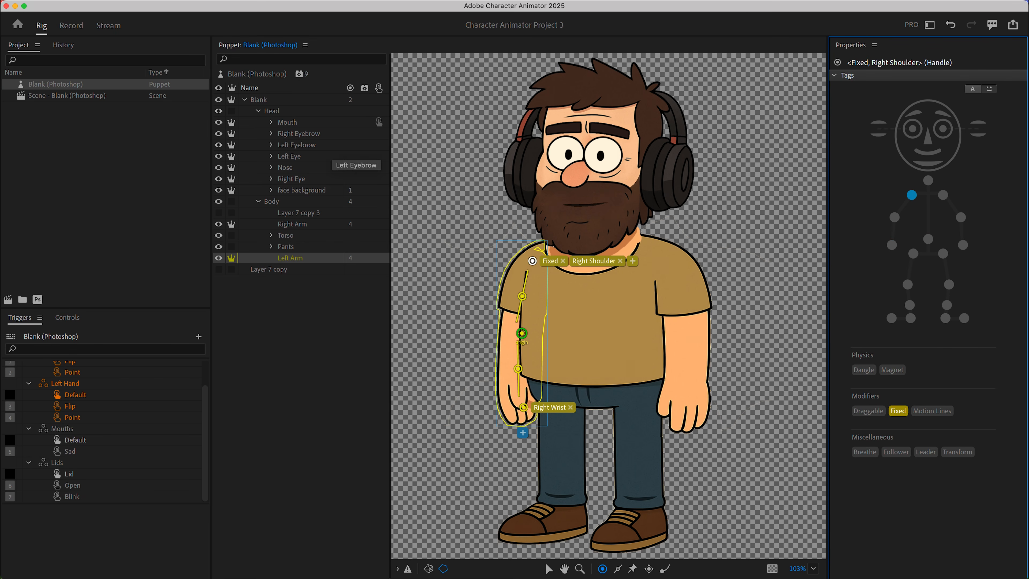
# Open the puppet's scene to check the rig, and return to the puppet in Rig mode.
pyautogui.click(77, 95)
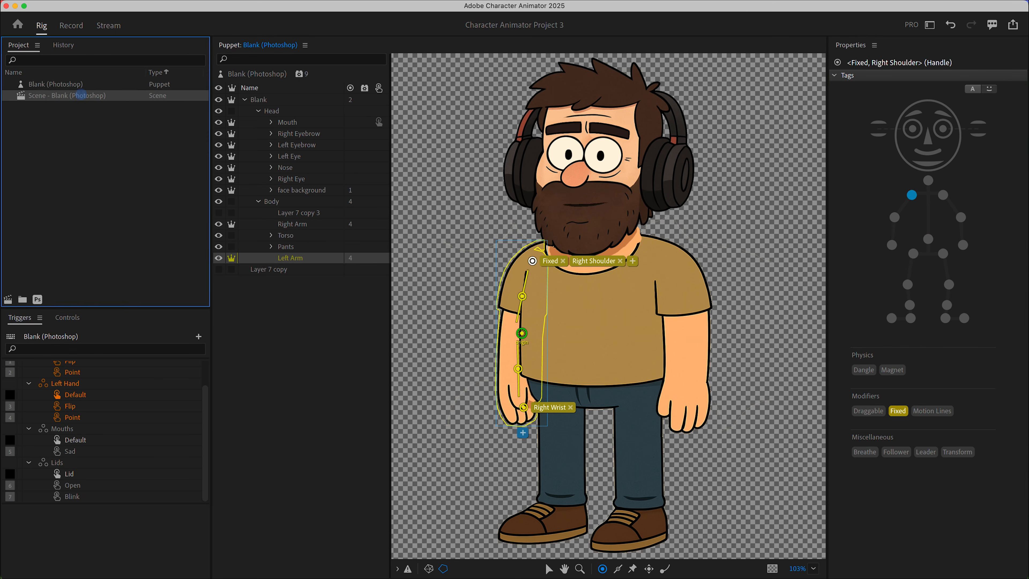
pyautogui.doubleClick(77, 96)
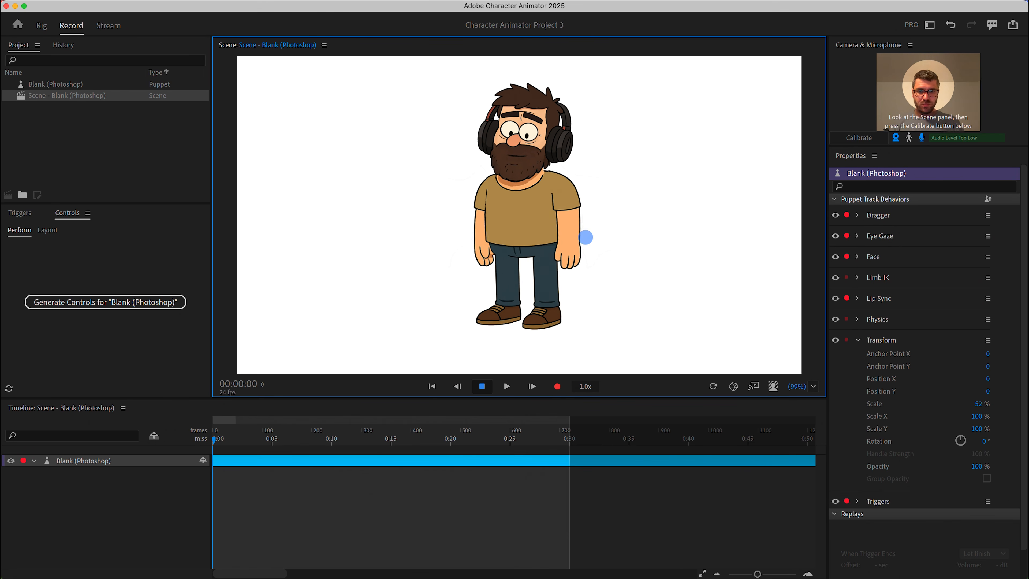
pyautogui.click(80, 86)
pyautogui.doubleClick(80, 85)
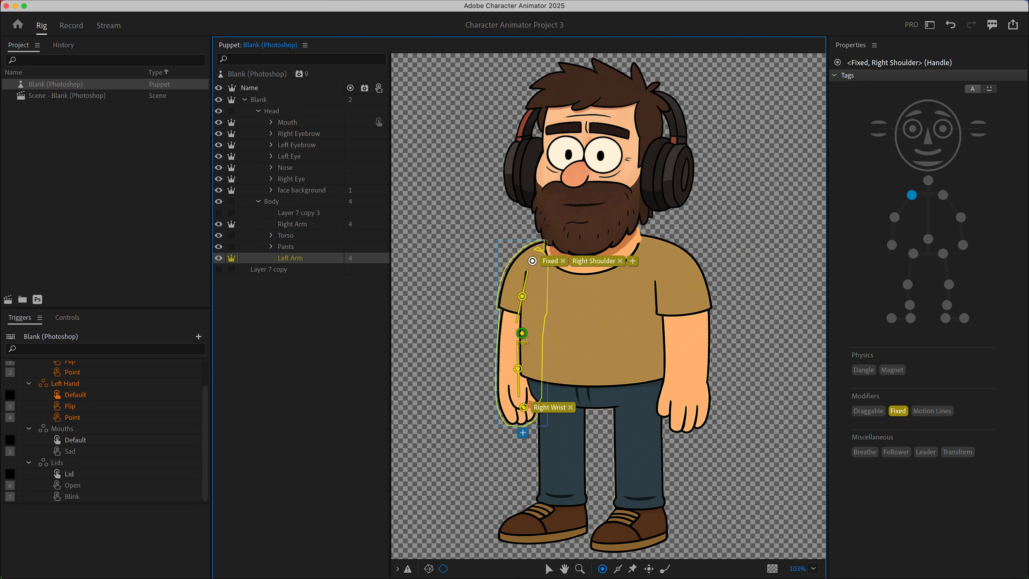
# Delete the Left Arm's Right Wrist handle and place a Dragger handle at its hand instead.
pyautogui.click(523, 407)
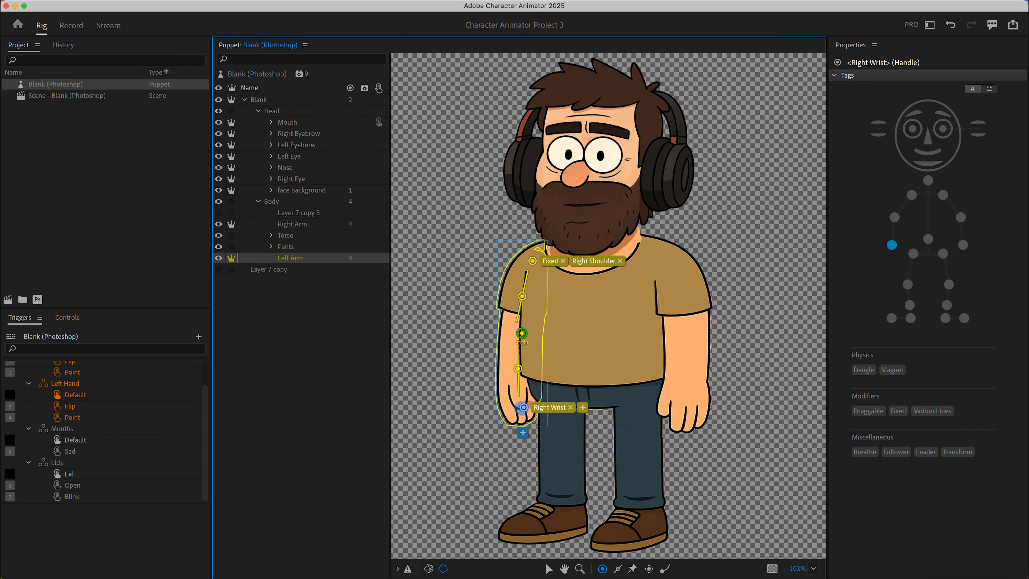
pyautogui.press('BackSpace')
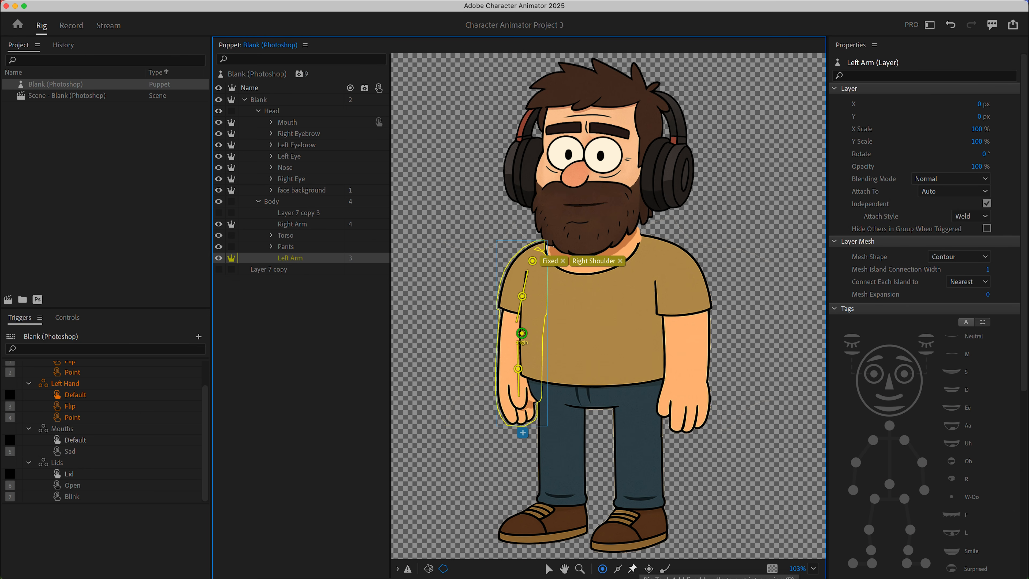
pyautogui.click(648, 569)
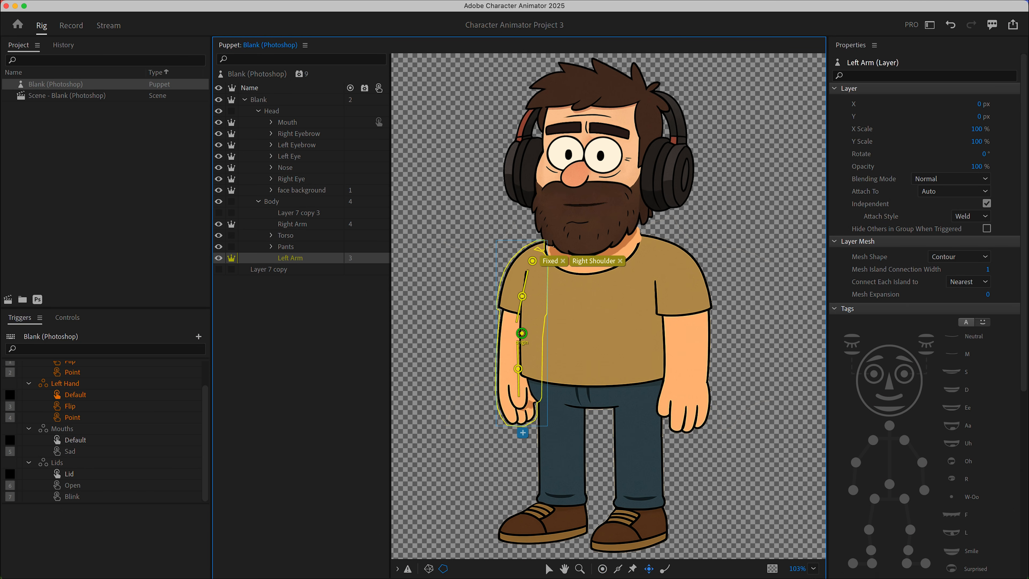
pyautogui.click(518, 407)
# Select the Right Arm layer, delete its Left Wrist handle and add a Draggable handle at the hand.
pyautogui.click(292, 224)
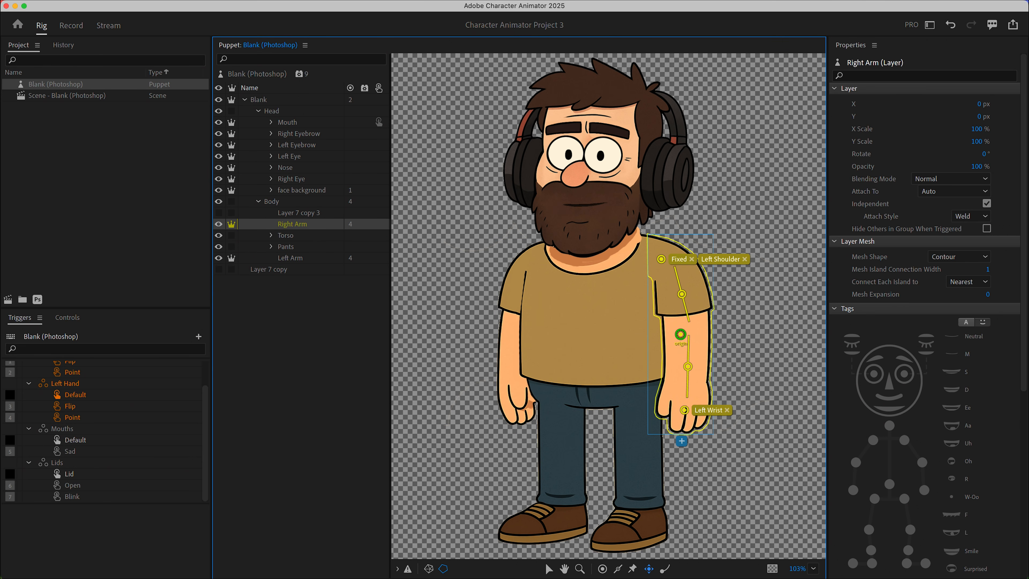
pyautogui.press('BackSpace')
pyautogui.click(689, 409)
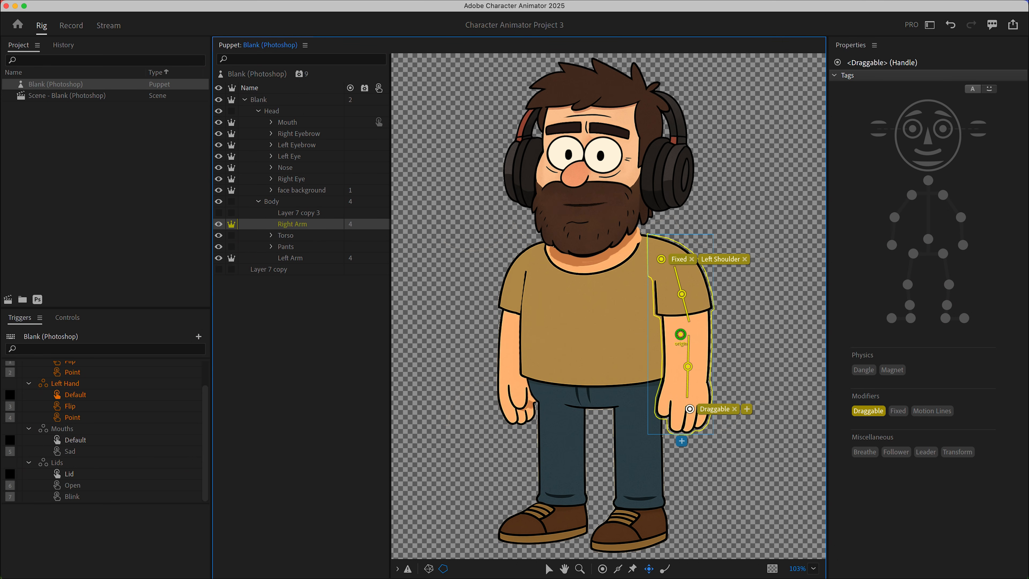
# Drag the puppet's hands in the scene to test the arm rig.
pyautogui.moveTo(680, 334); pyautogui.dragTo(660, 260)
pyautogui.click(661, 260)
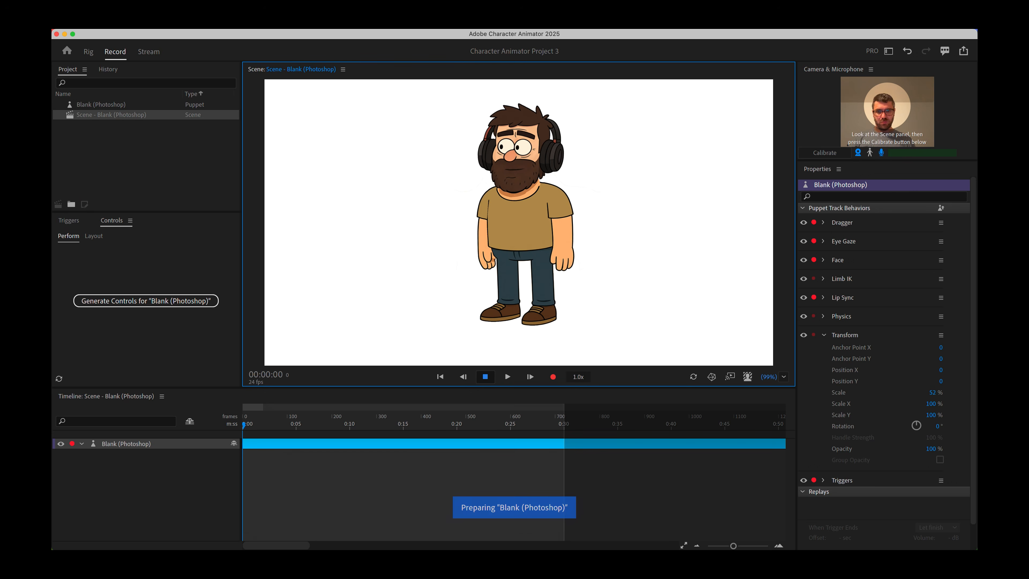
pyautogui.moveTo(469, 248)
pyautogui.mouseDown()
pyautogui.moveTo(424, 221)
pyautogui.moveTo(463, 187)
pyautogui.moveTo(424, 213)
pyautogui.moveTo(441, 261)
pyautogui.moveTo(467, 262)
pyautogui.mouseUp()
pyautogui.moveTo(564, 262); pyautogui.dragTo(594, 209)
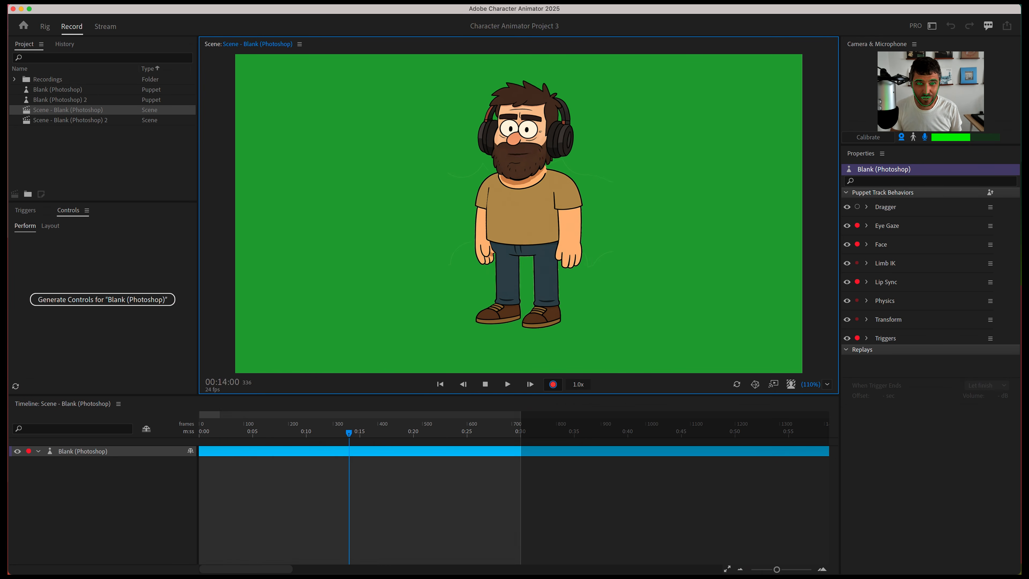
# Record a take dragging the puppet's right-side hand to raise the arm.
pyautogui.press('space')
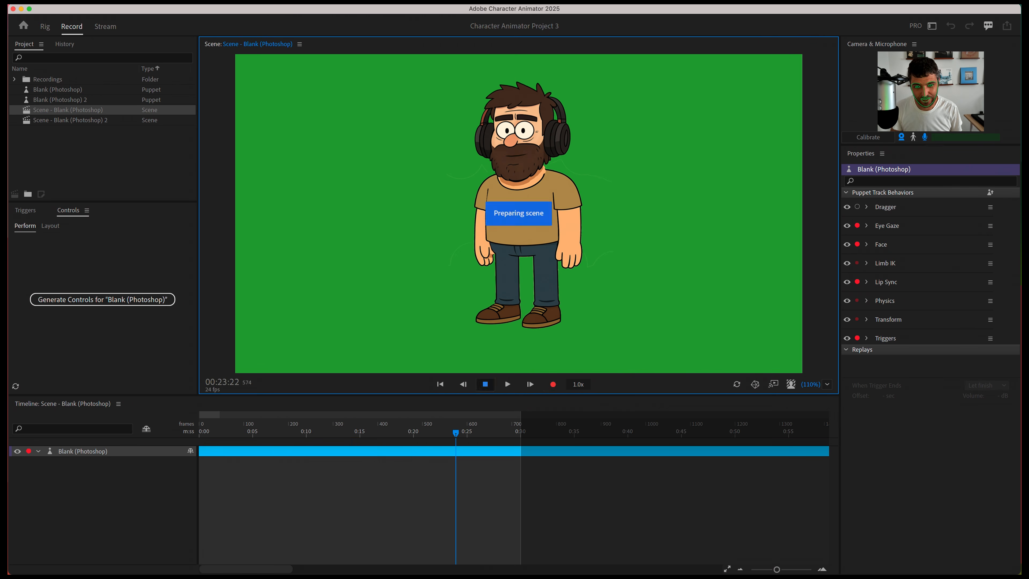
pyautogui.click(553, 384)
pyautogui.moveTo(485, 257)
pyautogui.mouseDown()
pyautogui.moveTo(453, 210)
pyautogui.moveTo(443, 221)
pyautogui.moveTo(465, 238)
pyautogui.moveTo(430, 188)
pyautogui.moveTo(461, 235)
pyautogui.moveTo(473, 235)
pyautogui.moveTo(441, 148)
pyautogui.moveTo(465, 227)
pyautogui.mouseUp()
pyautogui.press('space')
# Record a second take dragging the other hand, then play the scene from the start.
pyautogui.click(553, 385)
pyautogui.moveTo(569, 256)
pyautogui.mouseDown()
pyautogui.moveTo(514, 217)
pyautogui.moveTo(590, 248)
pyautogui.mouseUp()
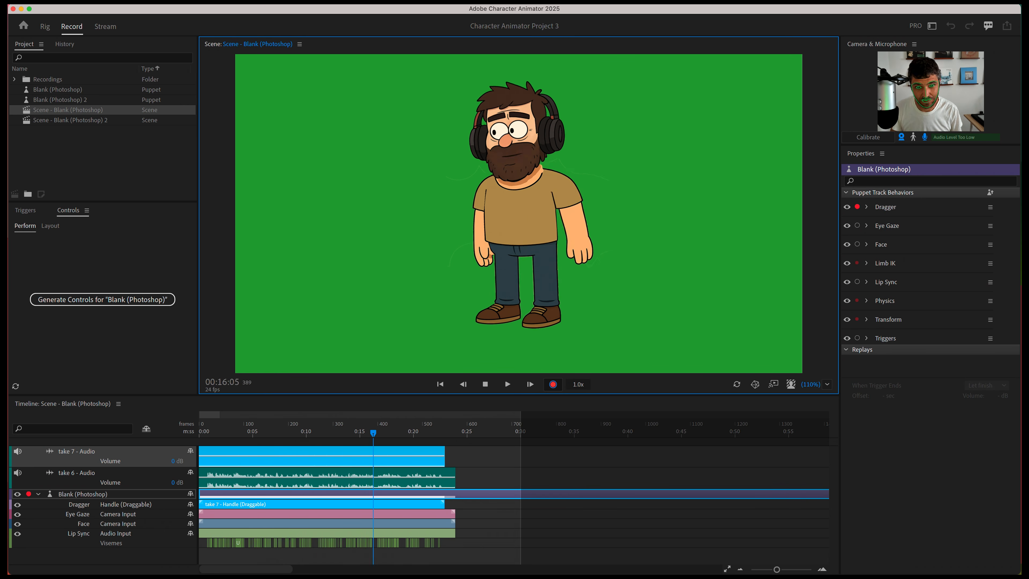
pyautogui.press('space')
pyautogui.click(200, 431)
pyautogui.press('space')
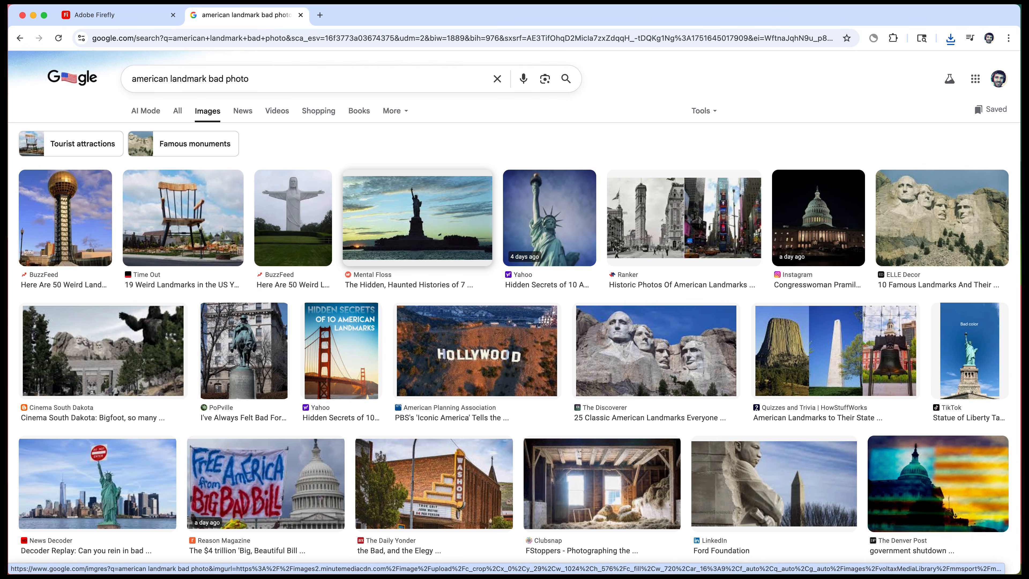
# Download the giant rocking chair photo from the Google Images results.
pyautogui.click(182, 218)
pyautogui.click(952, 458)
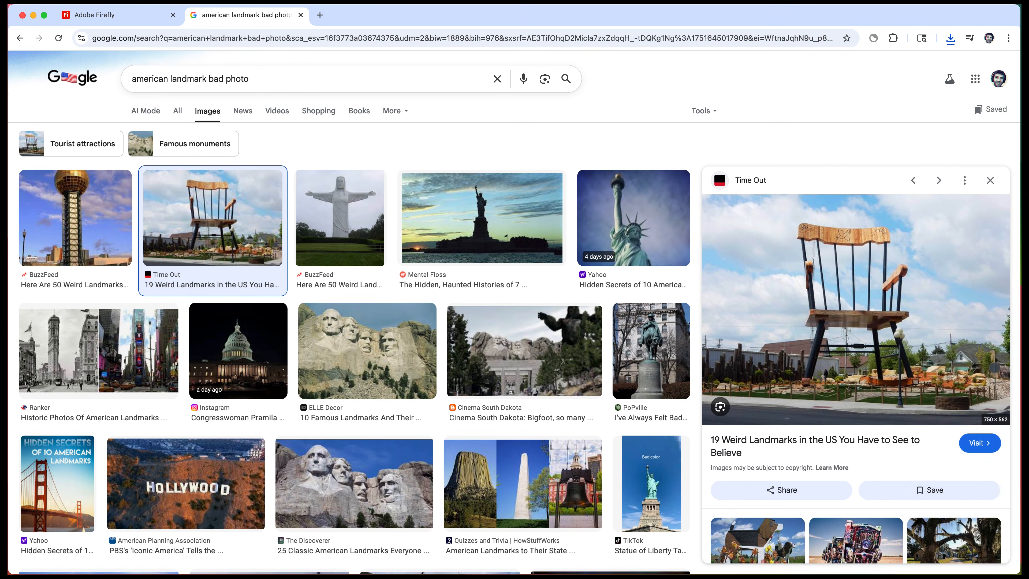
pyautogui.click(607, 317)
# In the Firefly tab, replace the edit's input image with image.jpg from the Desktop.
pyautogui.click(110, 15)
pyautogui.moveTo(246, 508)
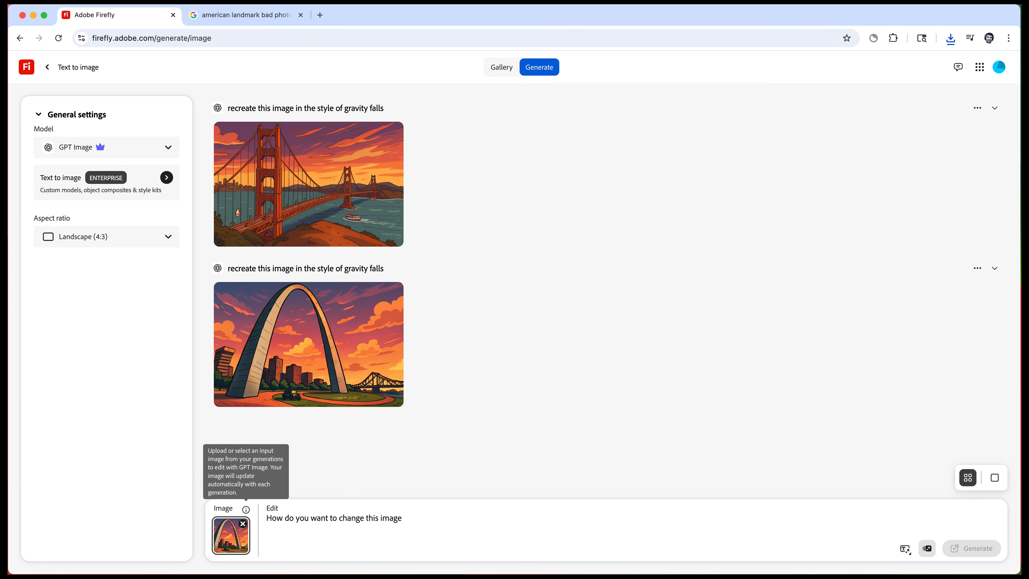
pyautogui.click(243, 523)
pyautogui.click(231, 535)
pyautogui.click(235, 478)
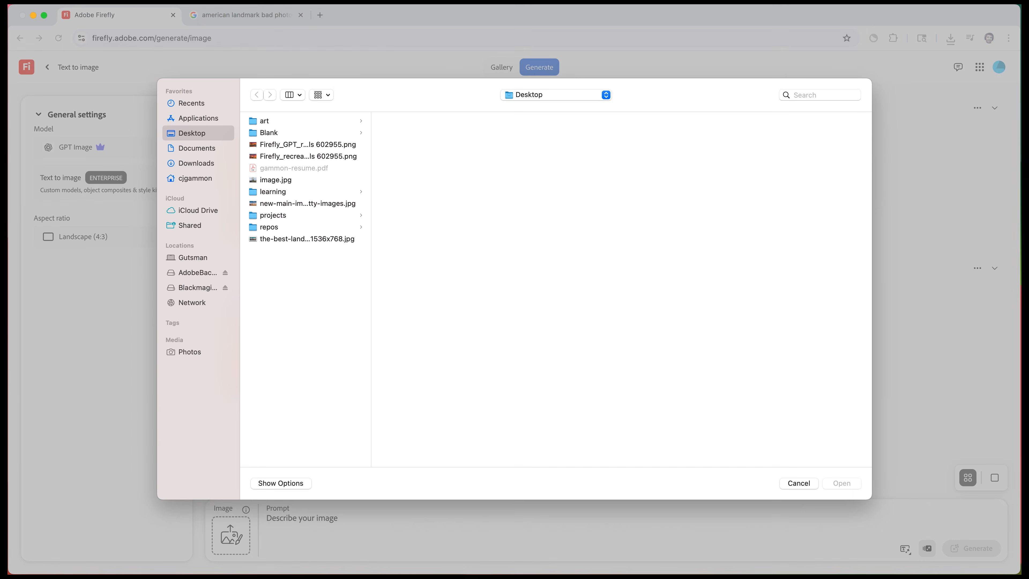
pyautogui.click(307, 239)
pyautogui.click(306, 203)
pyautogui.click(306, 156)
pyautogui.click(292, 180)
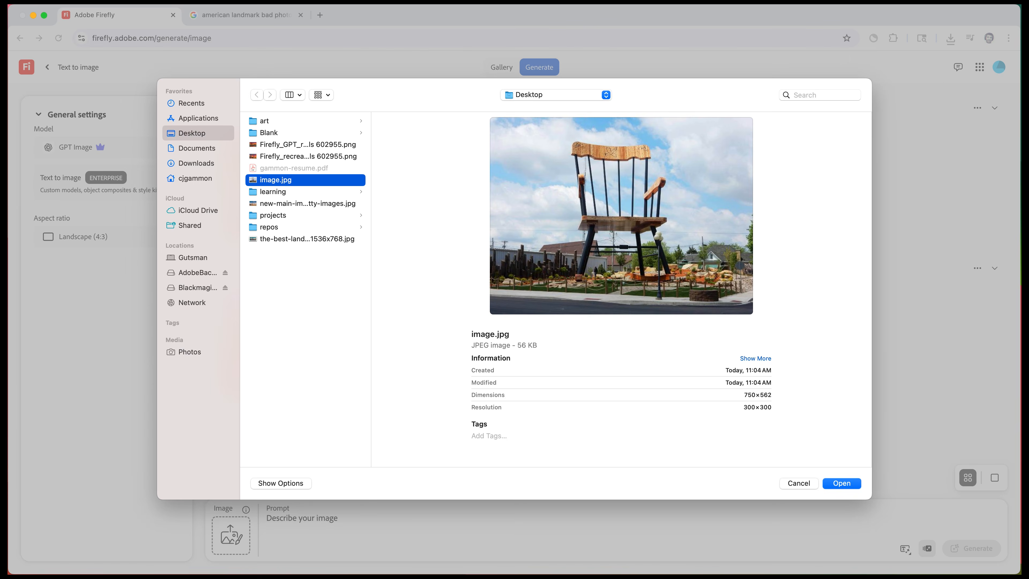
pyautogui.press('Return')
# Generate an edit with the prompt "recreate this image in the style of gravity falls".
pyautogui.write('recreate this image in the')
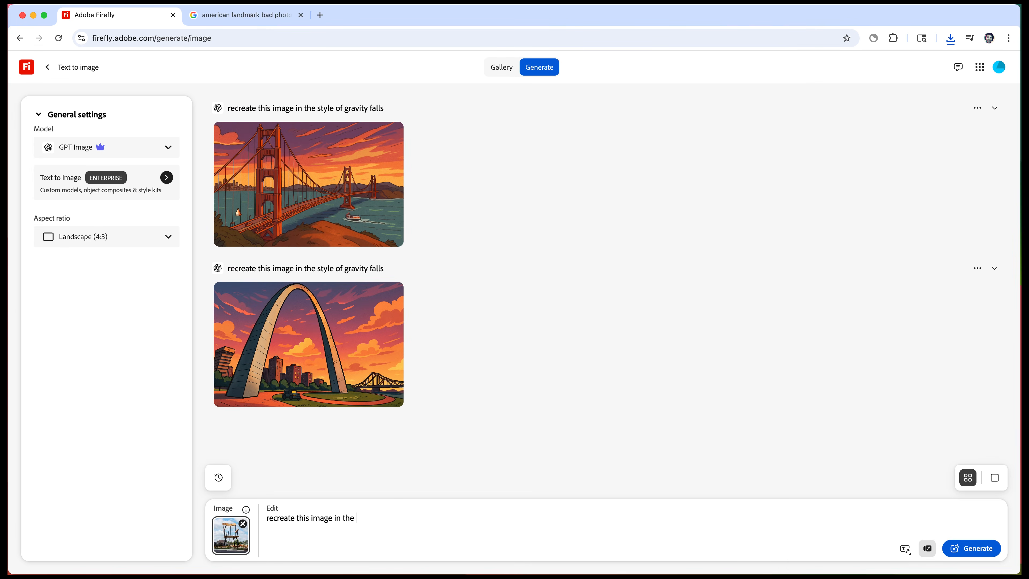
pyautogui.write(' style of gravity falls')
pyautogui.press('Return')
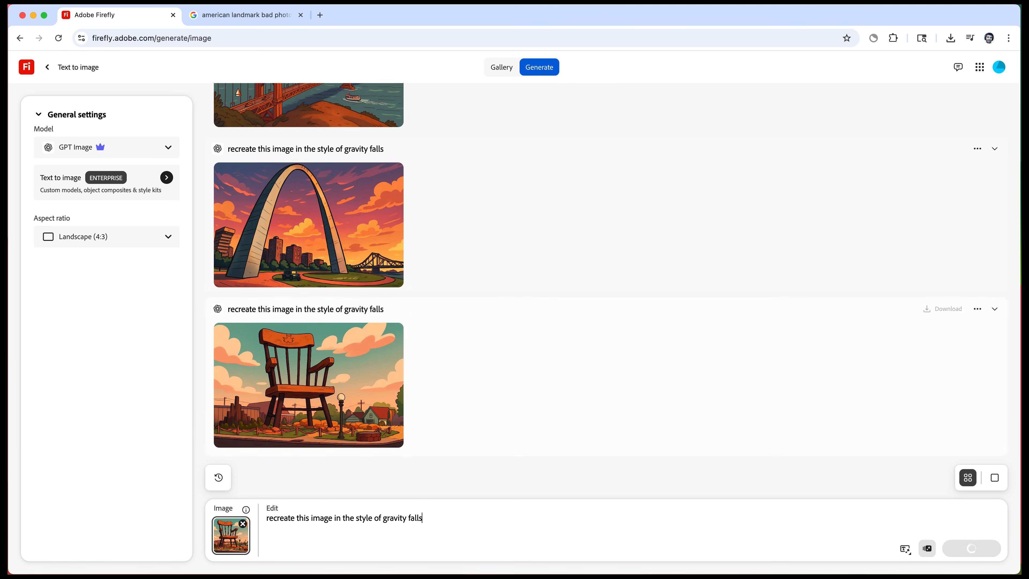
# Download the generated chair image and send it to Generate video.
pyautogui.click(391, 334)
pyautogui.press('Return')
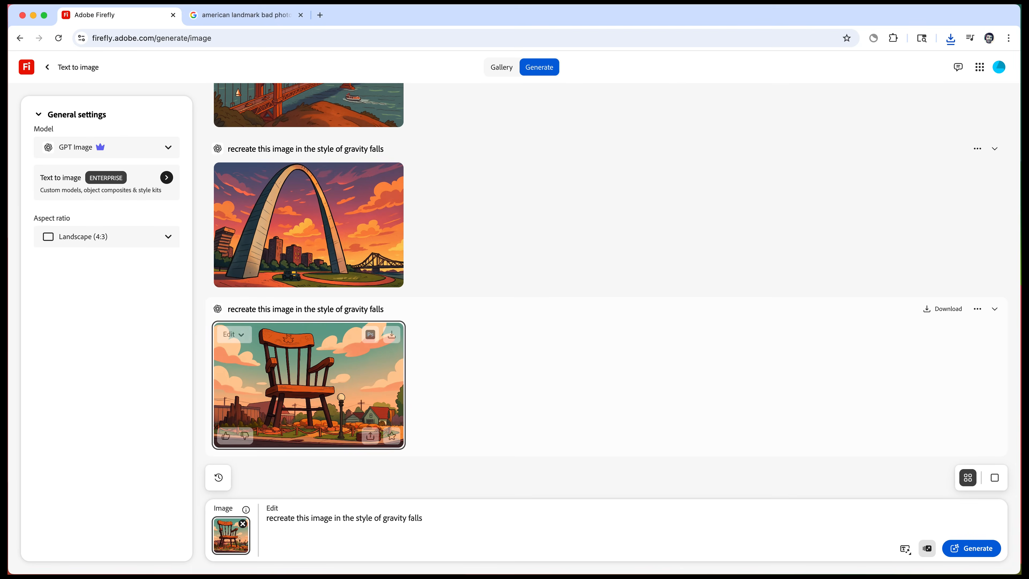
pyautogui.click(233, 334)
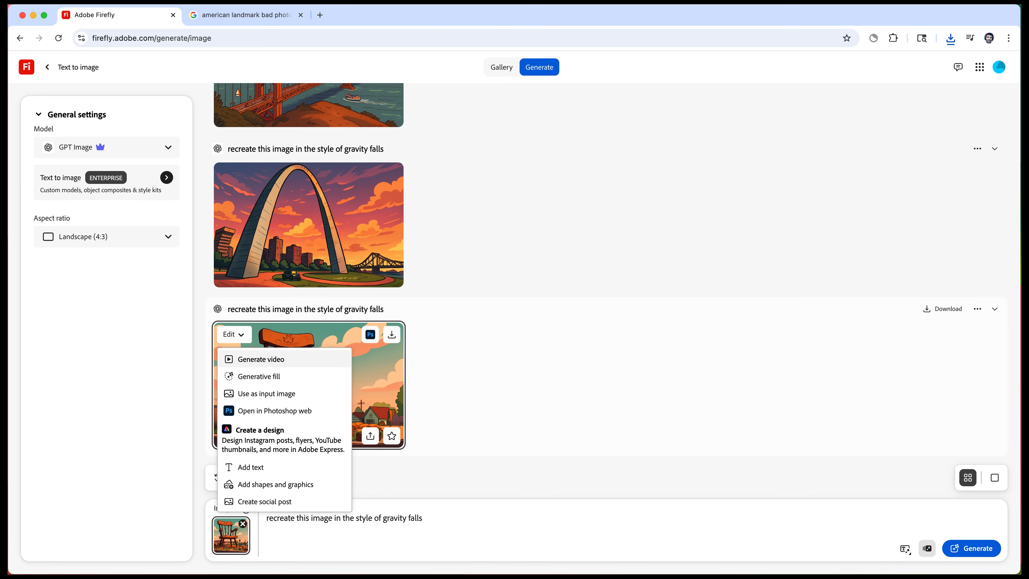
pyautogui.click(261, 359)
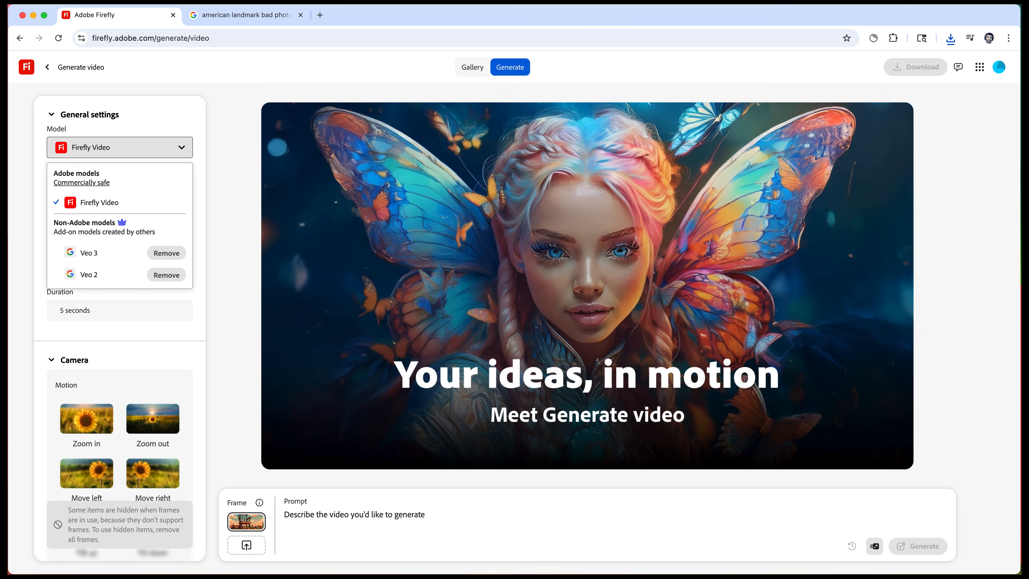
# Choose the Veo 2 model and generate a video with the prompt "clouds moving in the background".
pyautogui.click(90, 275)
pyautogui.click(364, 515)
pyautogui.write('clouds moving in the background')
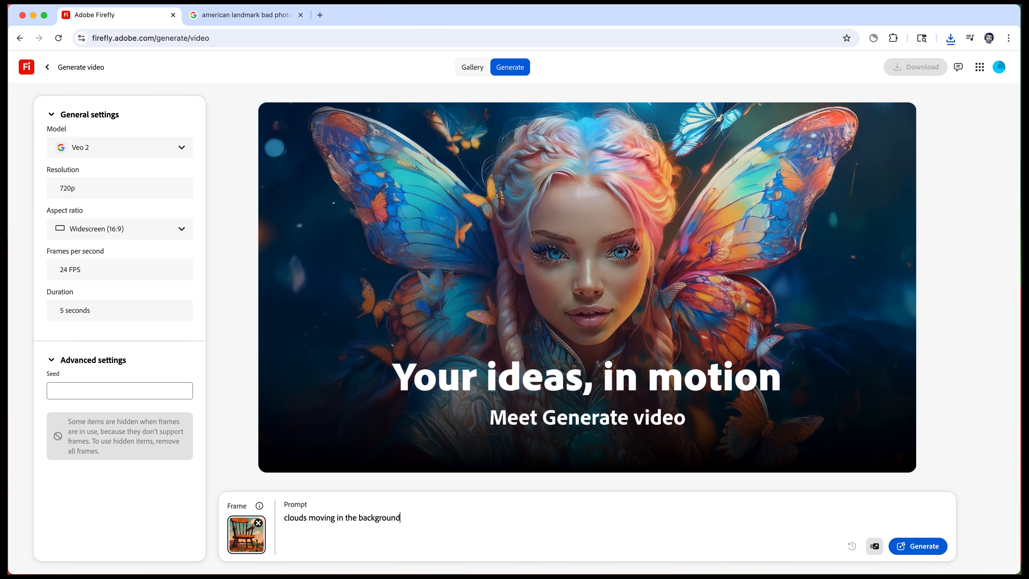
pyautogui.press('Return')
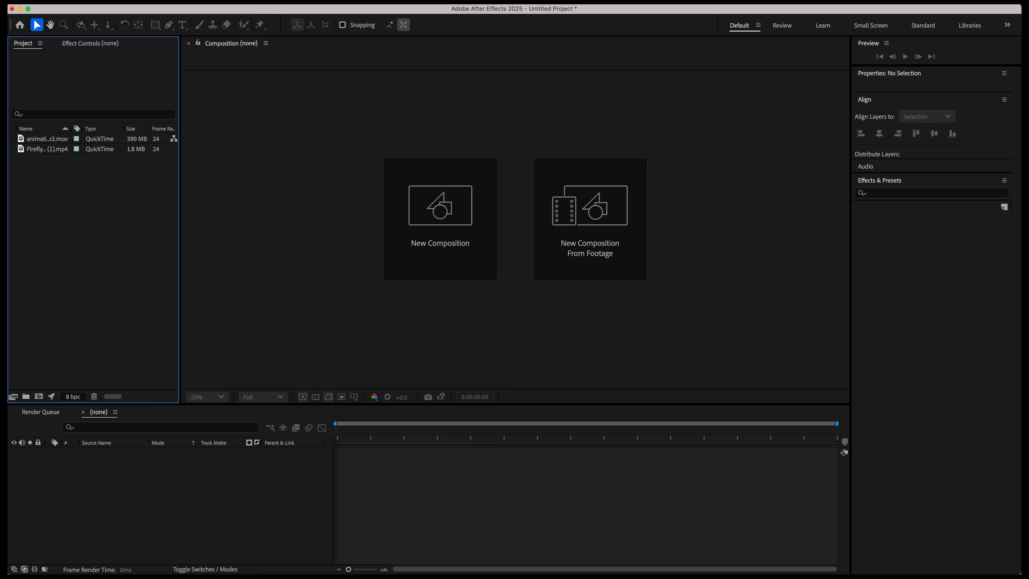
# Add the animation_character2.mov footage as the top layer above the Firefly clouds video composition.
pyautogui.moveTo(47, 139); pyautogui.dragTo(117, 460)
pyautogui.moveTo(337, 431); pyautogui.dragTo(494, 432)
pyautogui.click(118, 452)
pyautogui.moveTo(117, 460); pyautogui.dragTo(117, 448)
# Set the viewer magnification to 100% and reveal the character layer's Scale property.
pyautogui.click(263, 397)
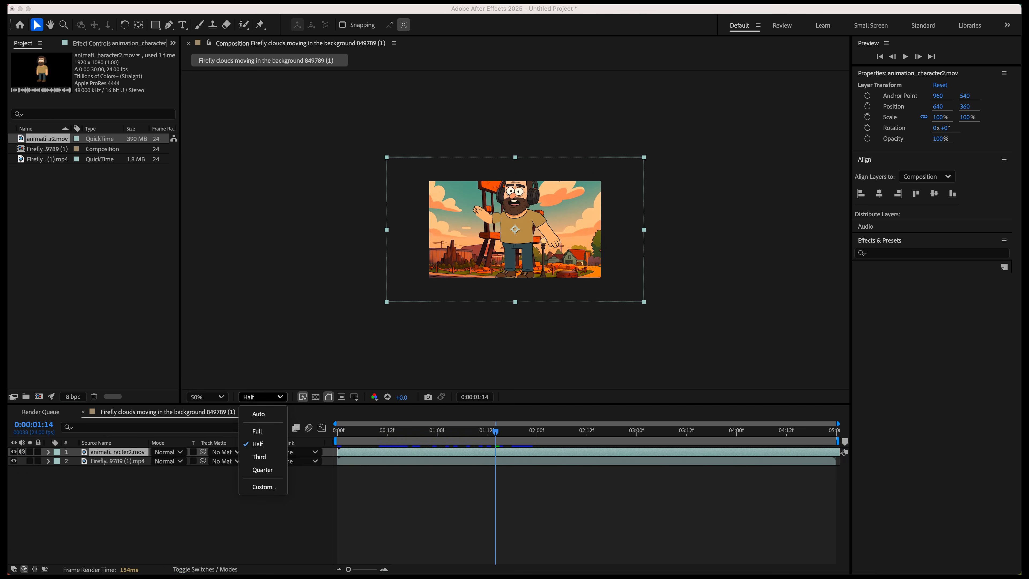
pyautogui.click(207, 397)
pyautogui.click(207, 542)
pyautogui.press('s')
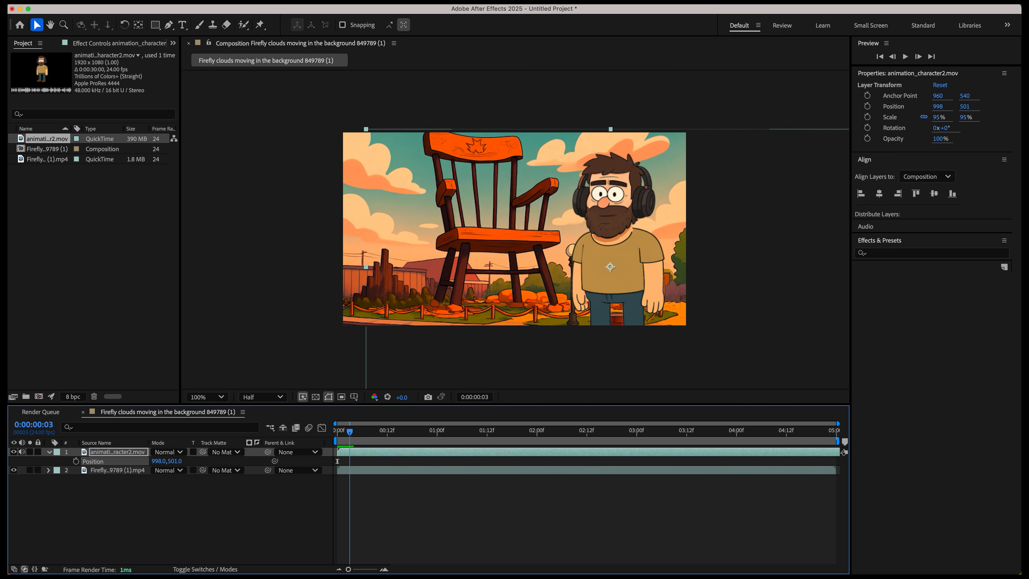